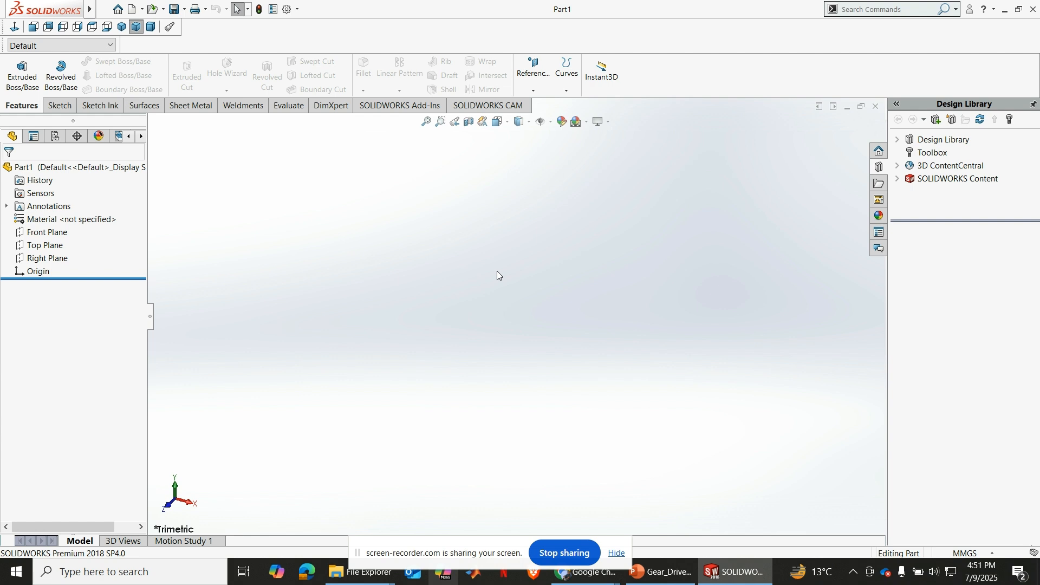
Sketch two concentric circles centred on the origin of the Front Plane, about 103 mm and 76 mm in diameter.
click(47, 232)
click(56, 213)
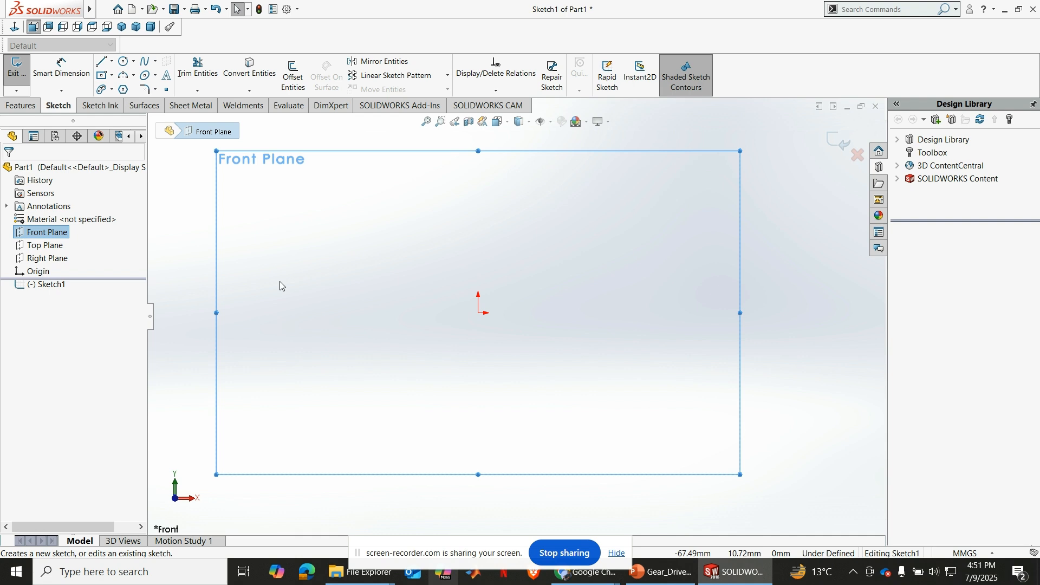
click(123, 60)
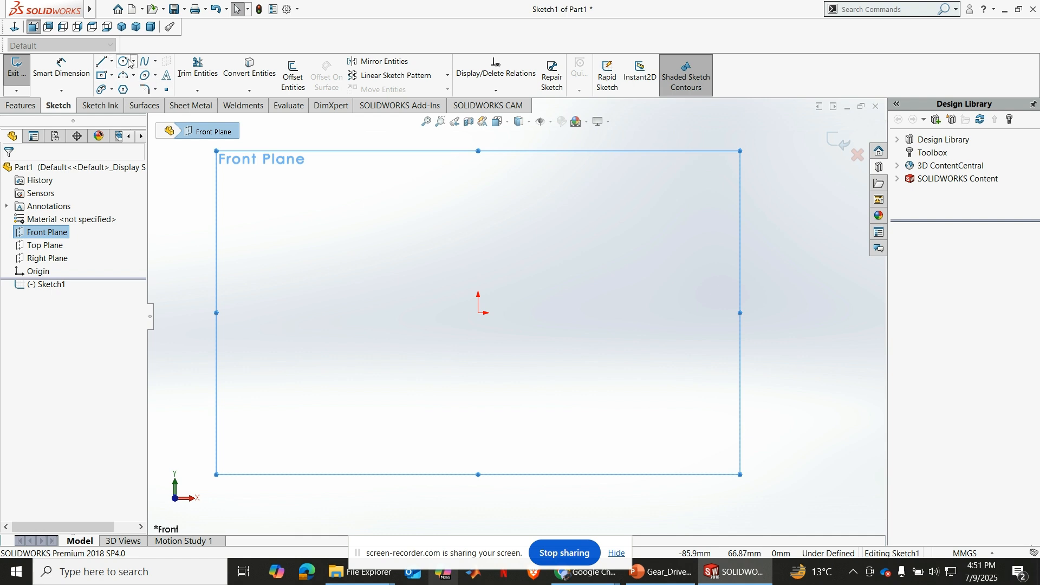
click(477, 313)
click(561, 186)
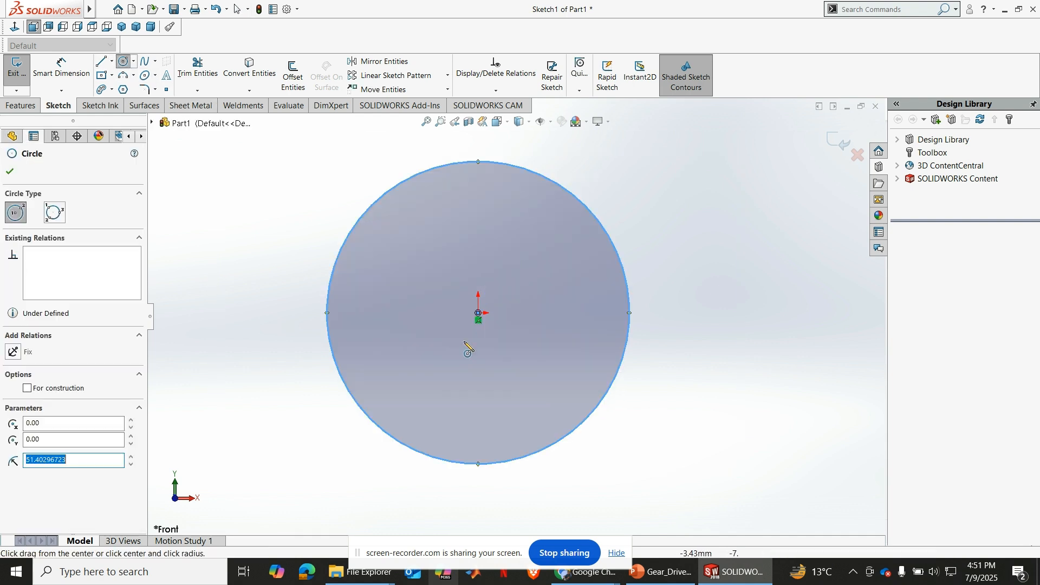
click(478, 313)
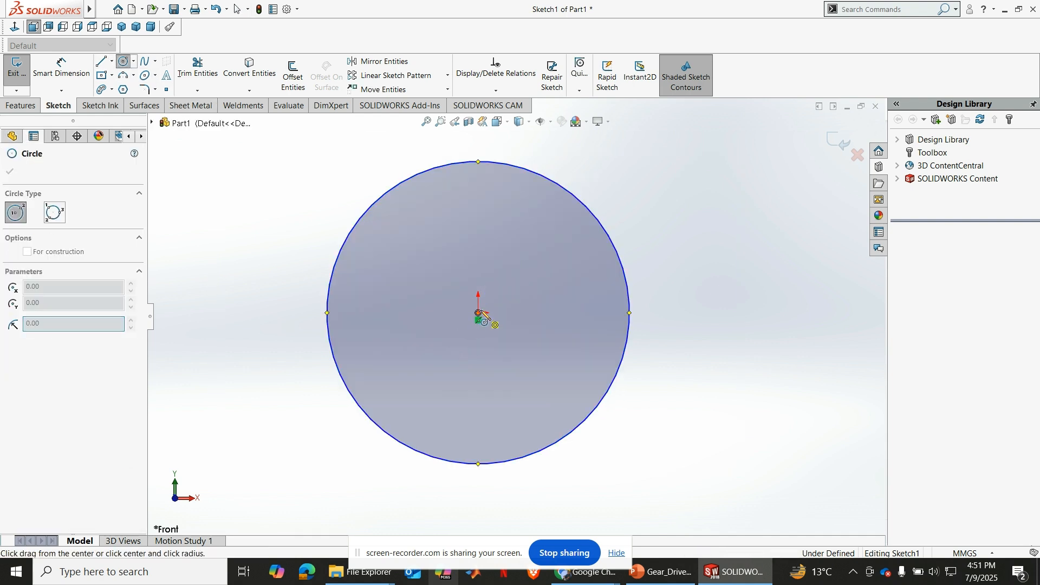
click(577, 255)
Dimension the outer circle's diameter as 100 mm.
click(61, 70)
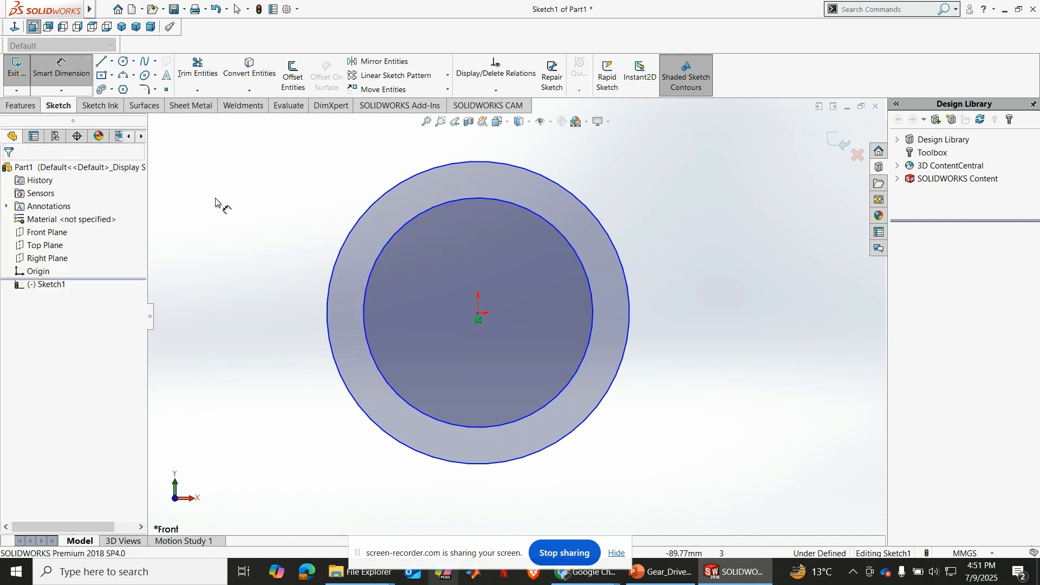
click(328, 286)
click(261, 293)
text(100)
key(Return)
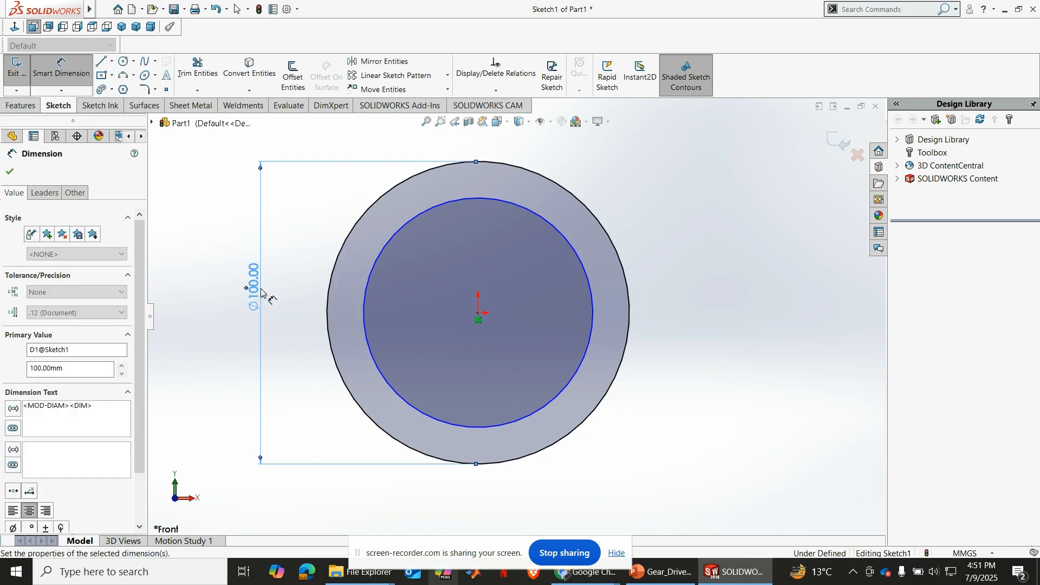
Dimension the inner circle's diameter as 80 mm and finish dimensioning.
click(368, 353)
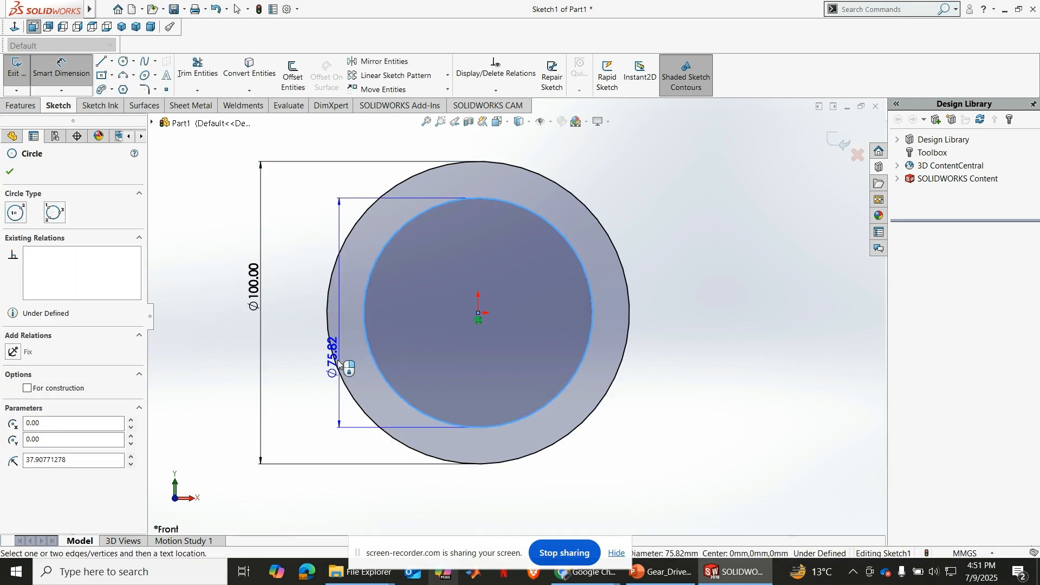
click(307, 371)
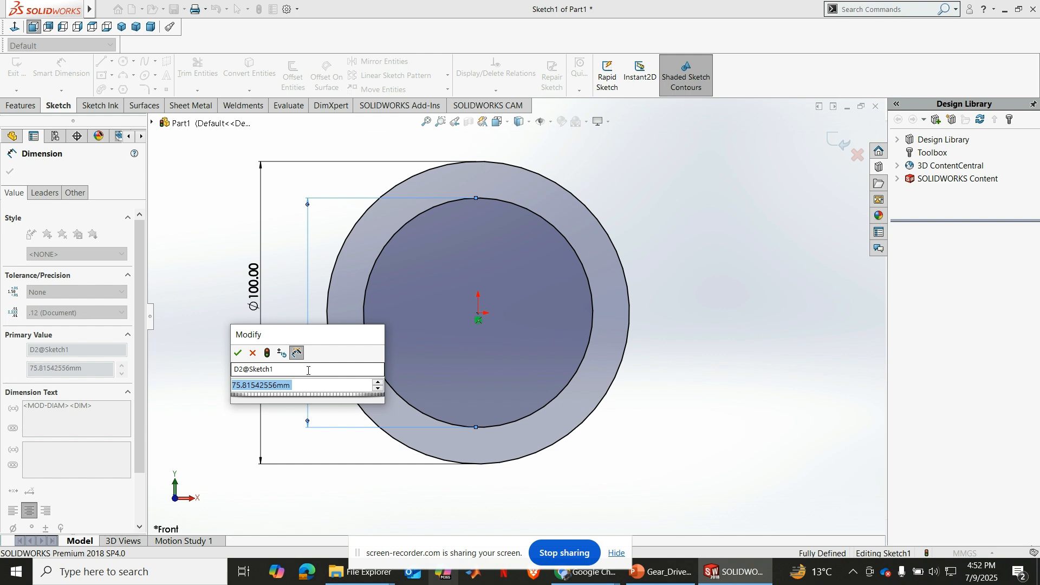
text(80)
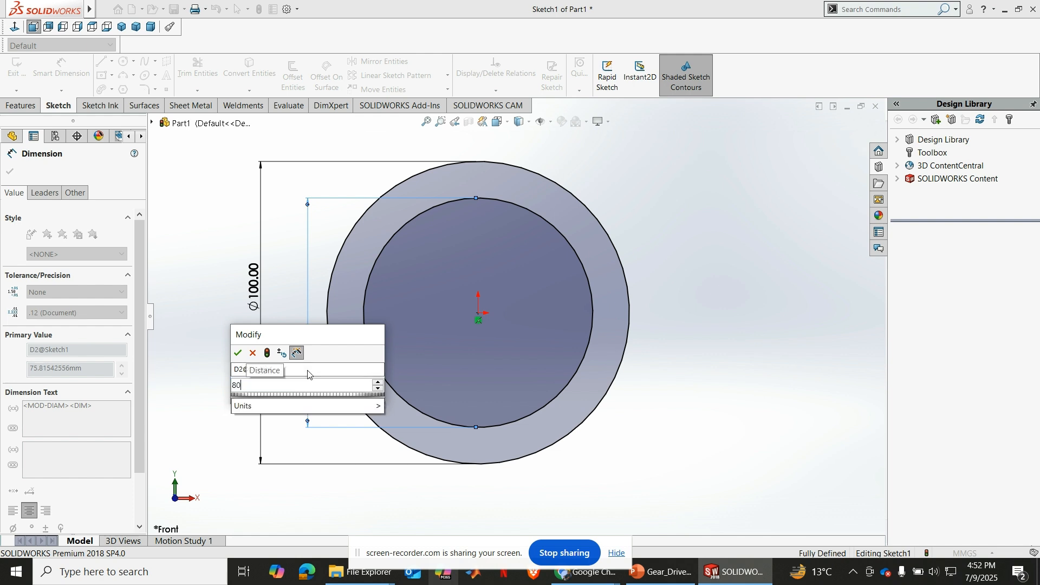
key(Return)
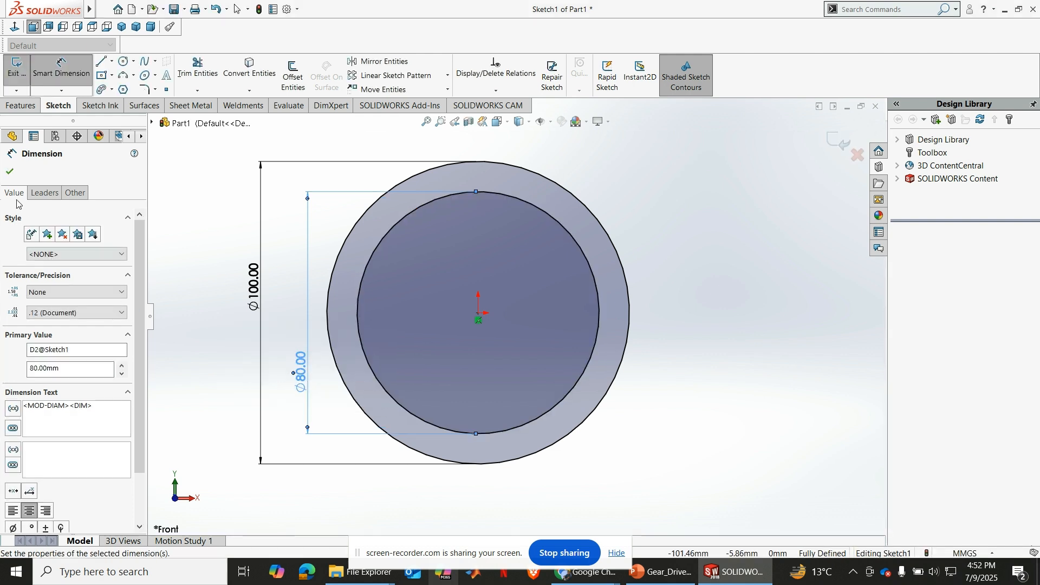
click(10, 172)
Draw a vertical centerline from the top point of the outer circle down to the top point of the inner circle.
scroll(488, 162, down, 3)
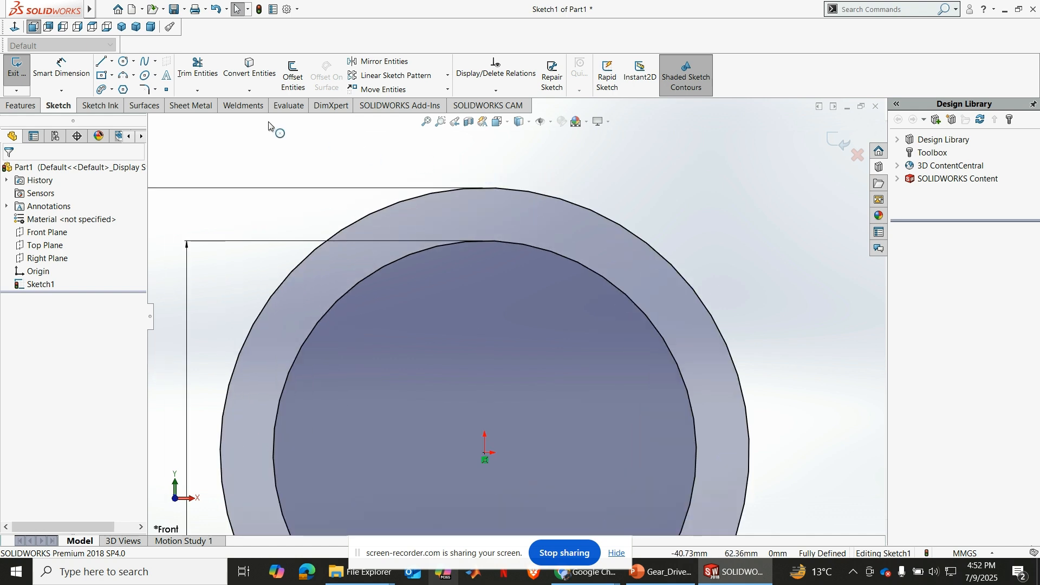
click(112, 61)
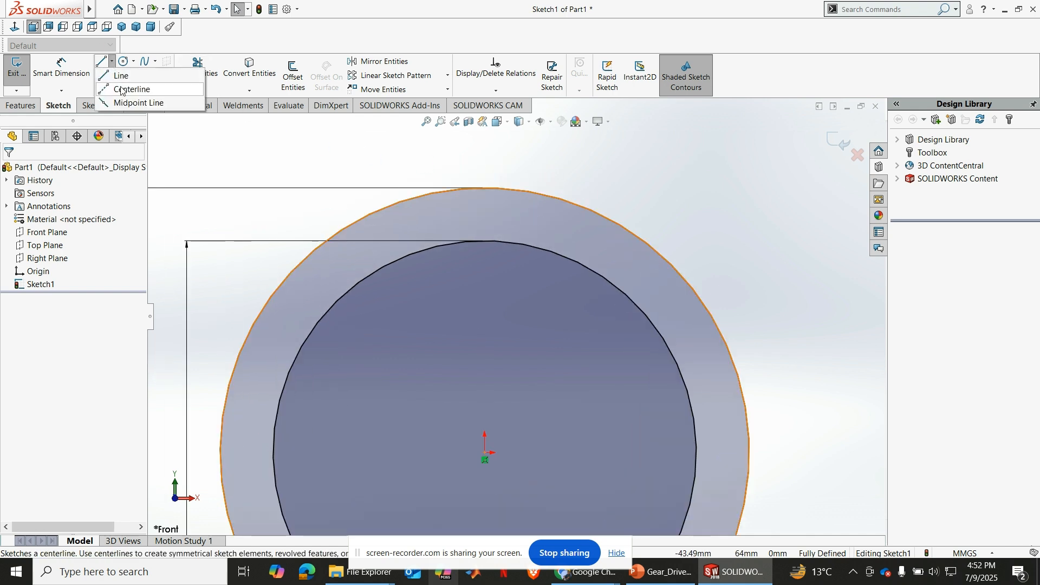
click(126, 81)
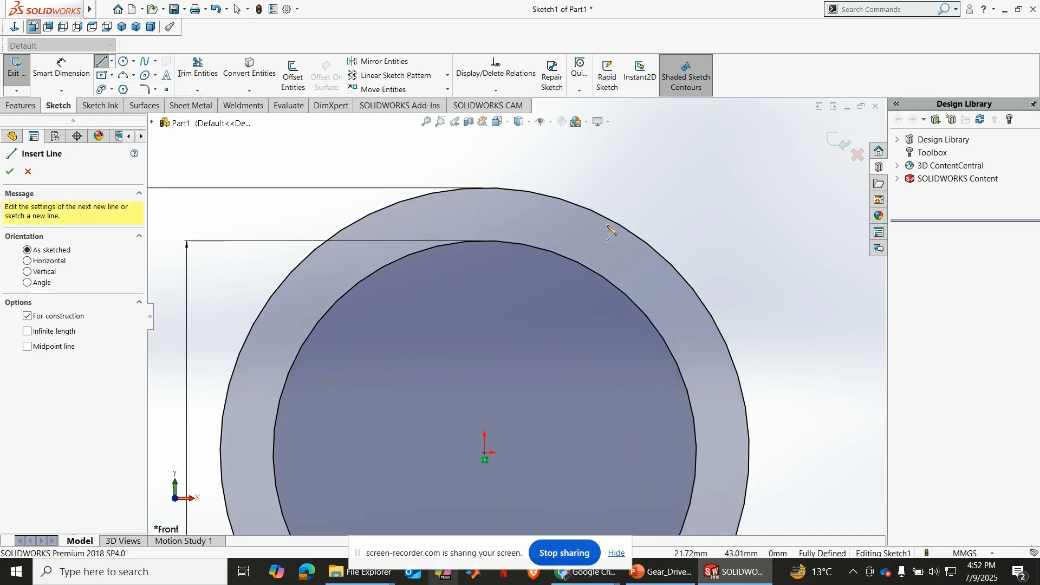
click(485, 188)
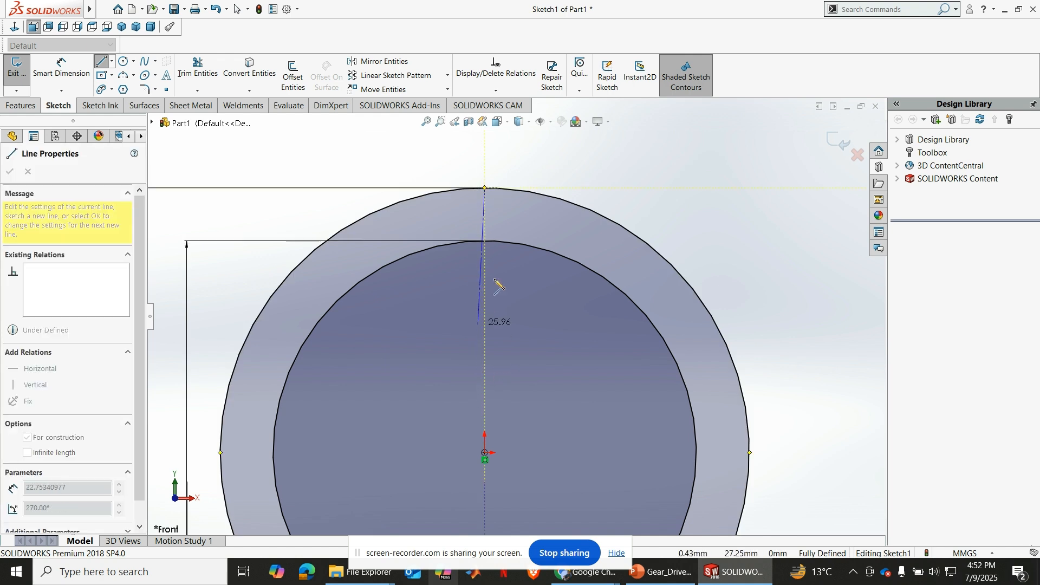
click(485, 241)
key(Escape)
scroll(501, 212, down, 3)
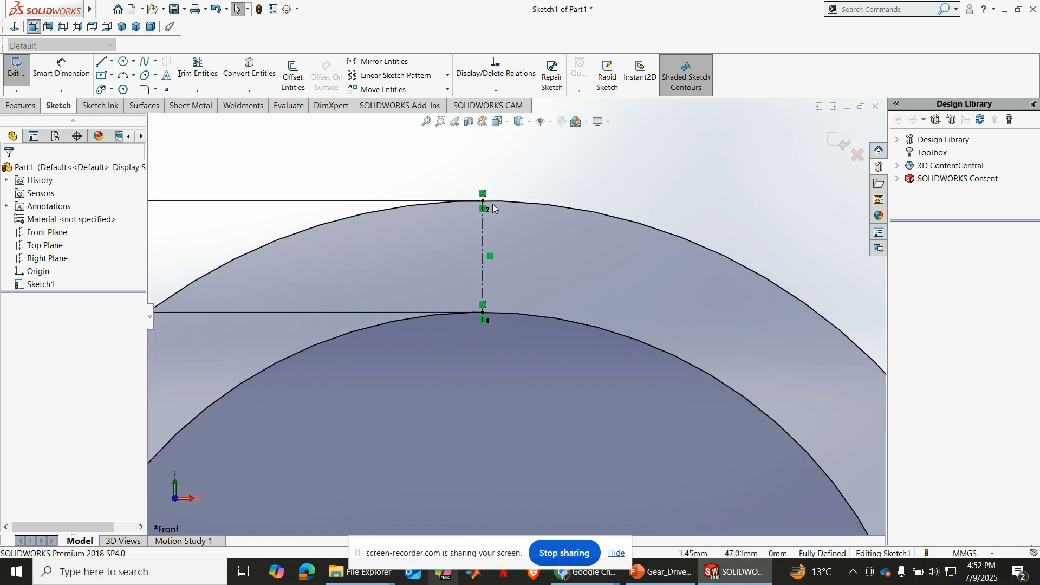
click(101, 61)
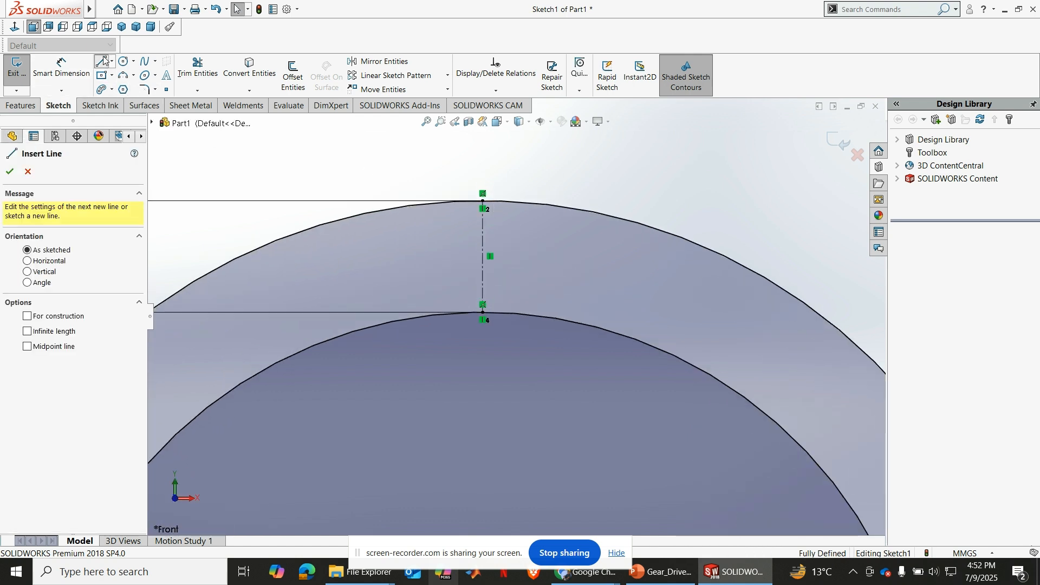
click(406, 206)
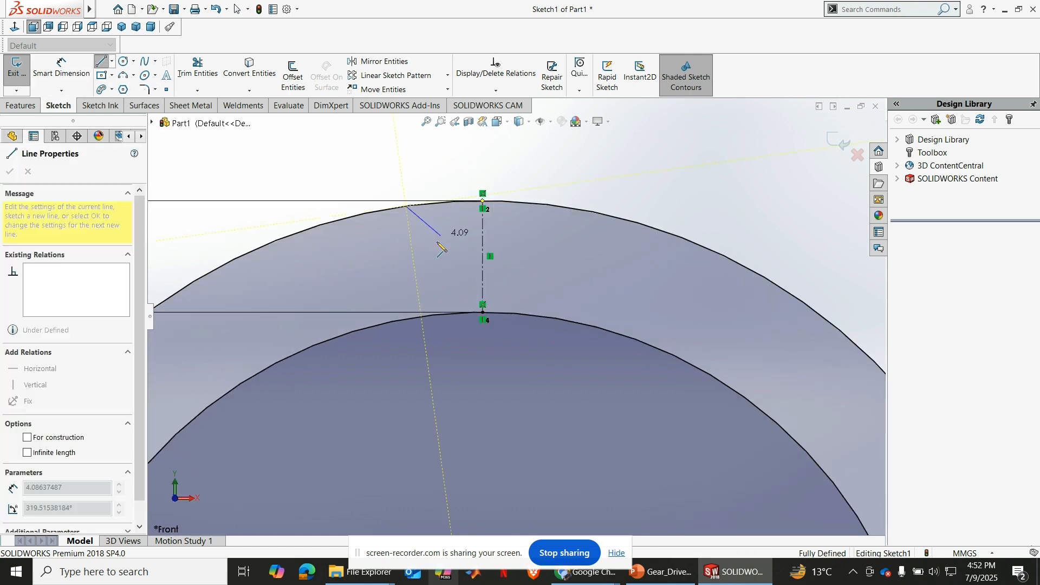
click(343, 320)
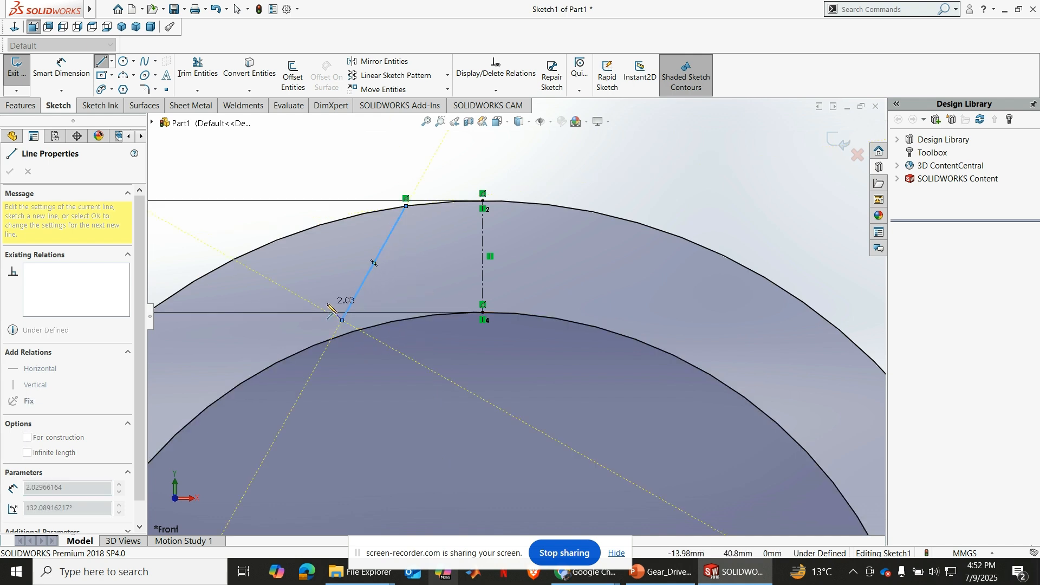
key(ctrl+z)
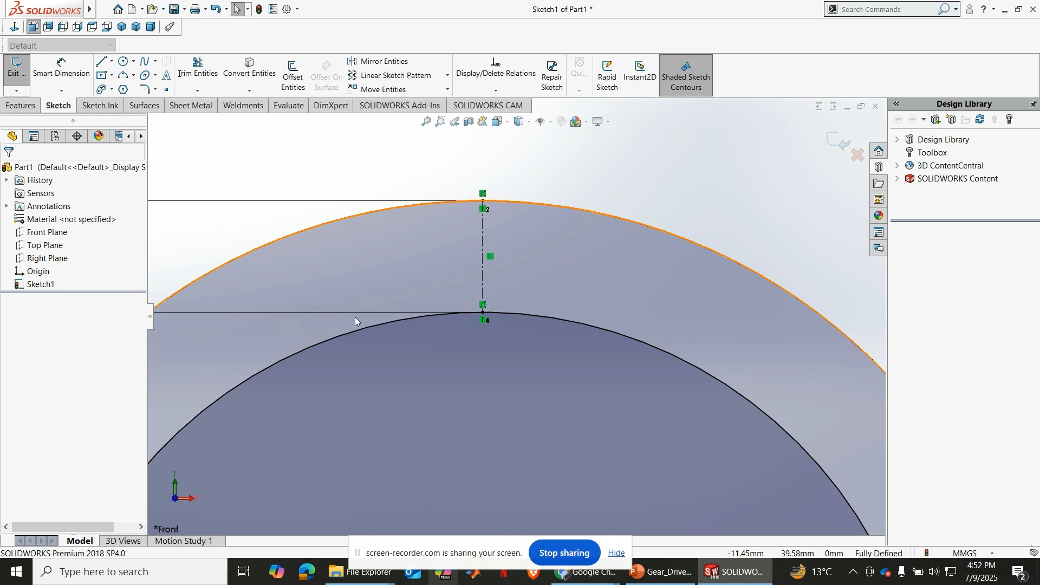
Draw a slanted line between the two circles left of the centerline, about 4.5 mm from it at the outer circle and 9.2 mm at the inner.
click(101, 61)
scroll(428, 213, up, 2)
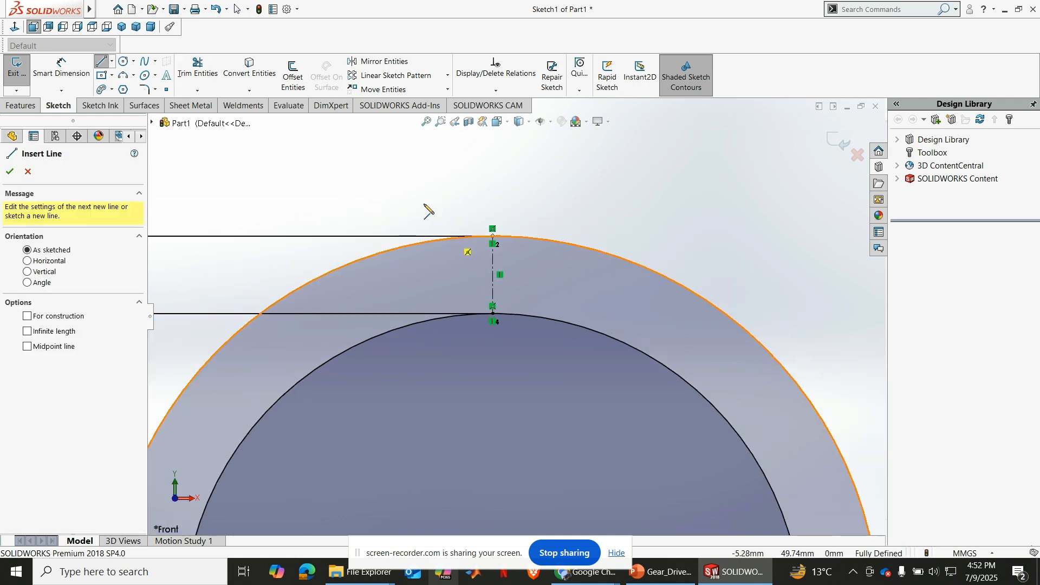
click(457, 237)
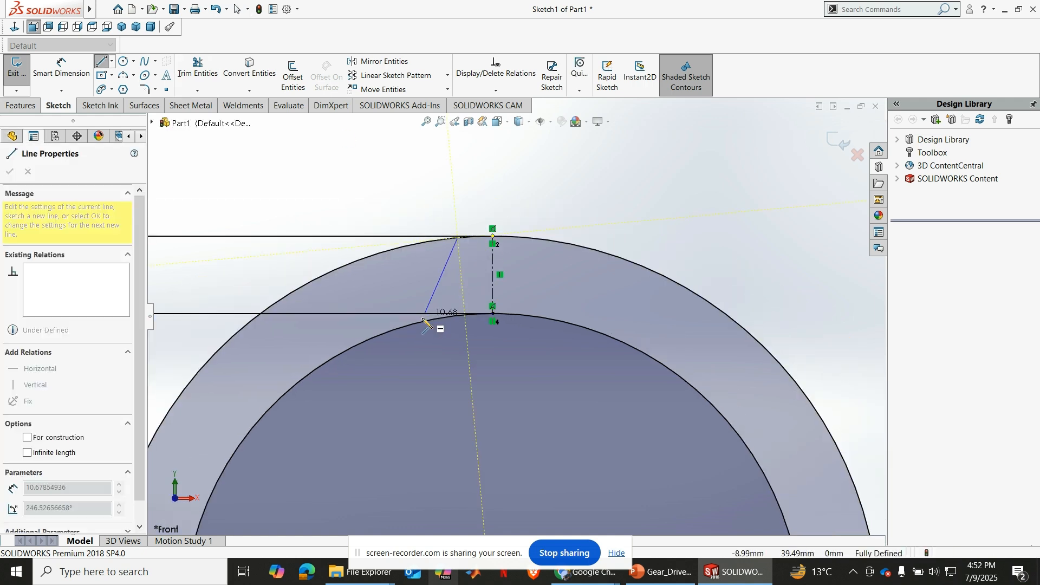
click(422, 322)
key(Escape)
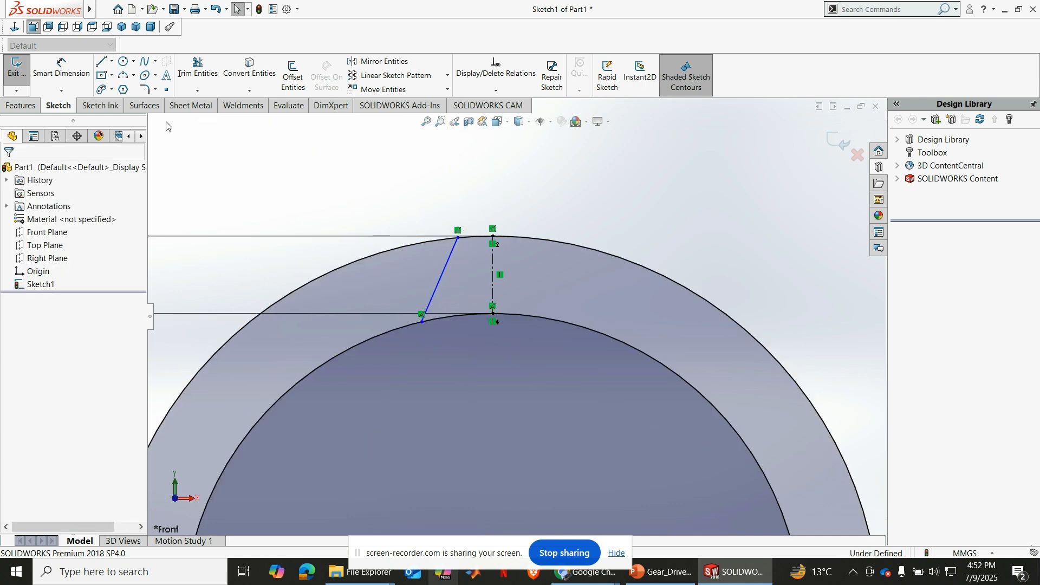
Dimension the distance from the slanted line's upper endpoint to the centerline's top endpoint as 3 mm.
click(61, 70)
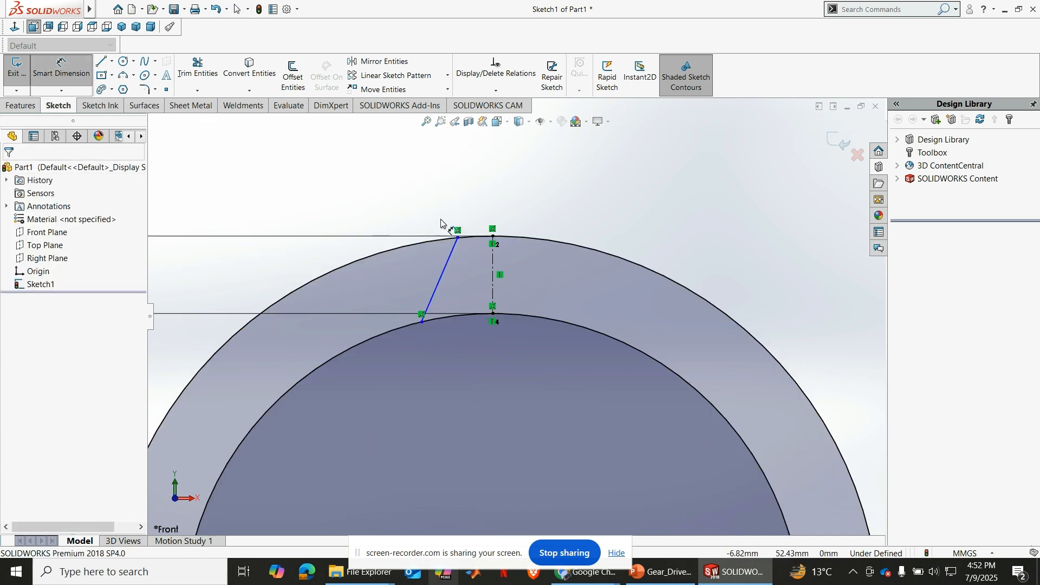
click(458, 237)
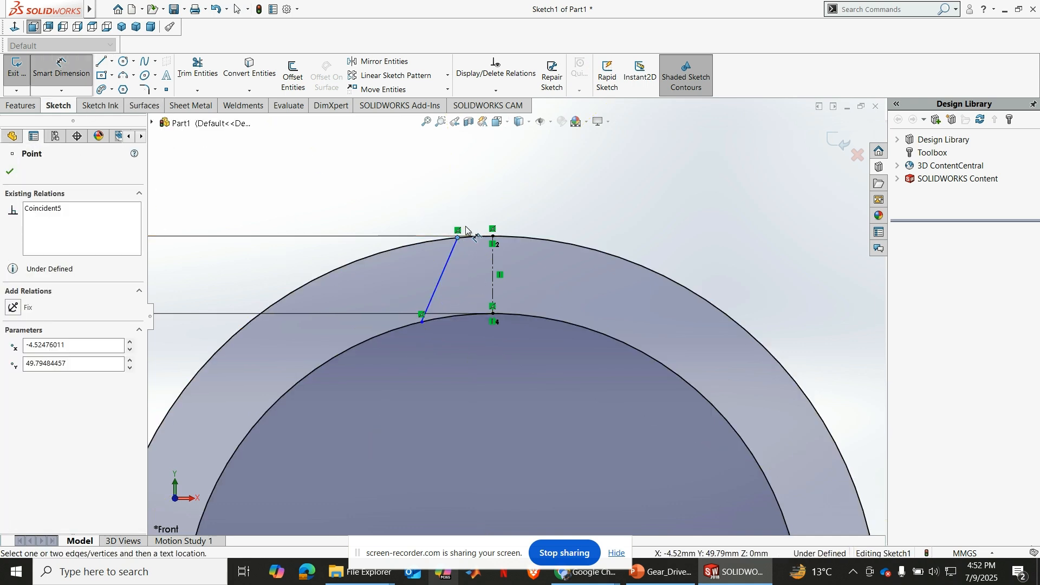
click(493, 237)
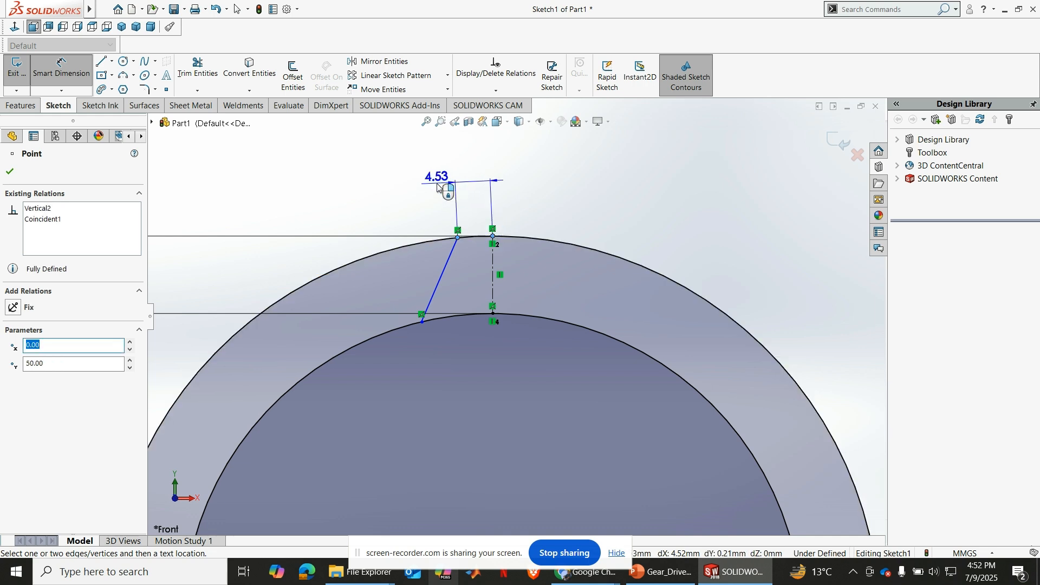
click(440, 187)
text(3)
key(Return)
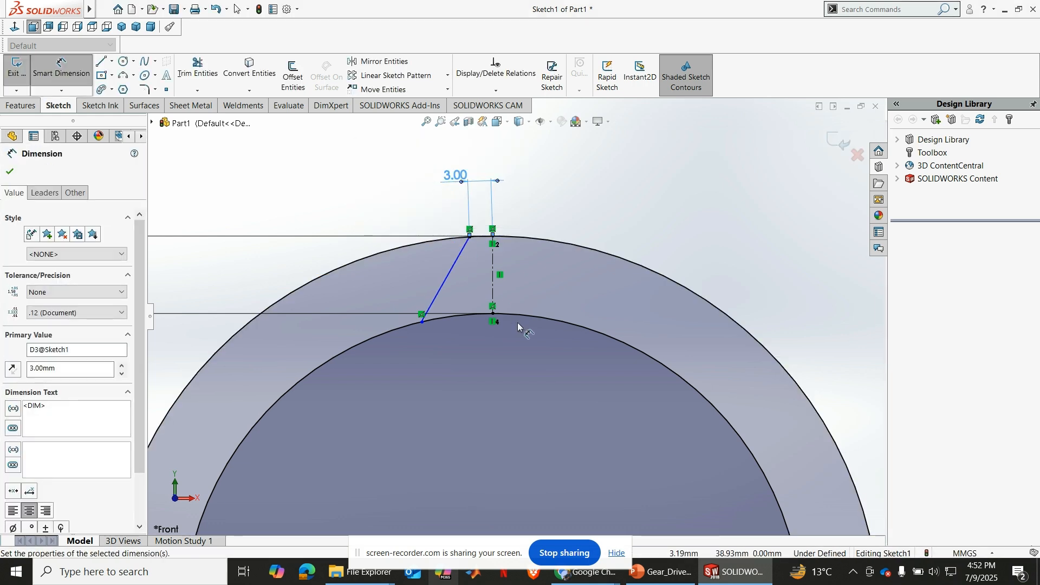
Dimension the distance from the slanted line's lower endpoint to the centerline as 7 mm and finish dimensioning.
click(493, 293)
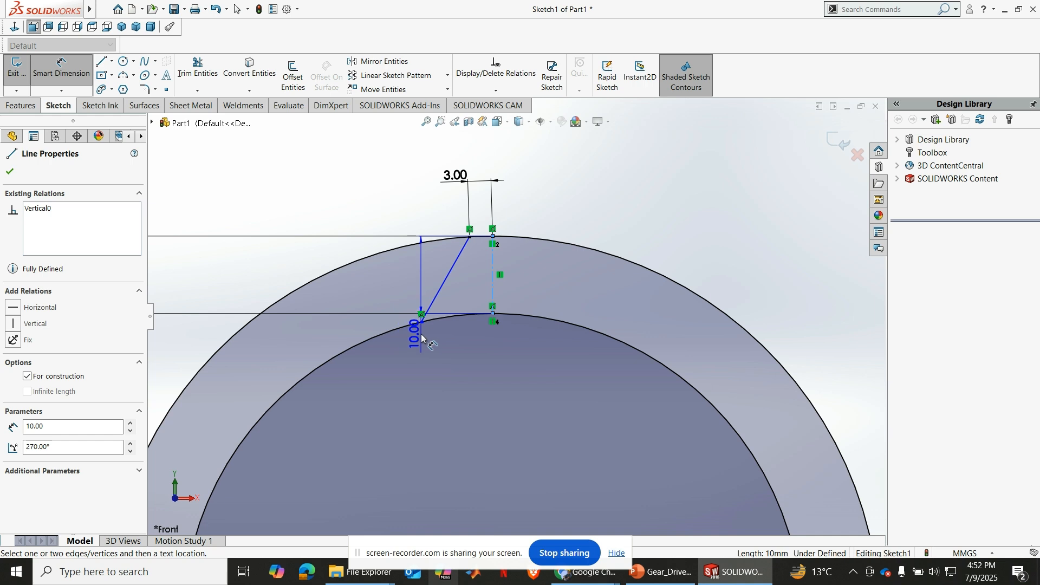
click(422, 322)
click(440, 400)
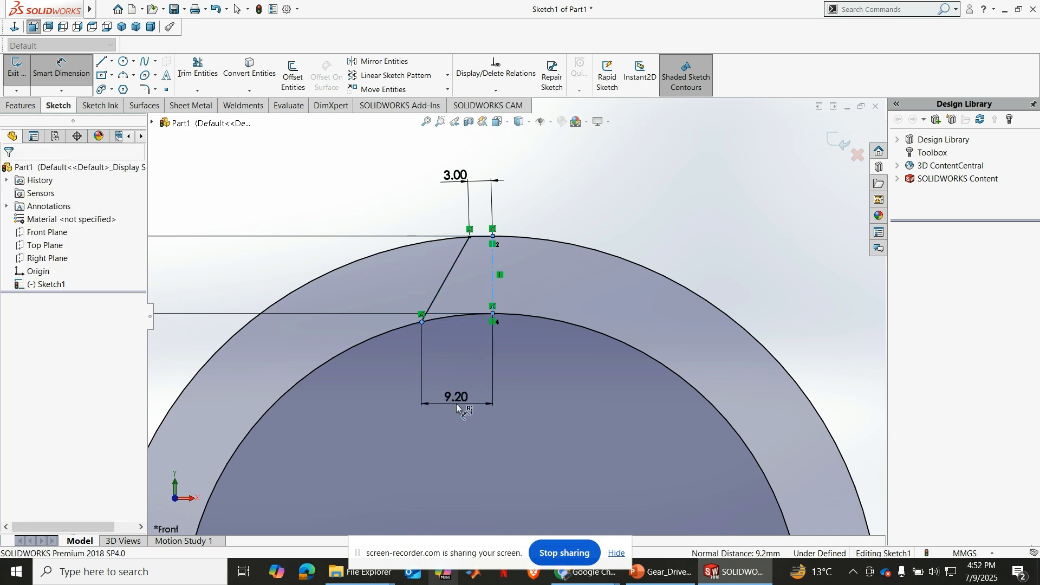
text(7)
key(Return)
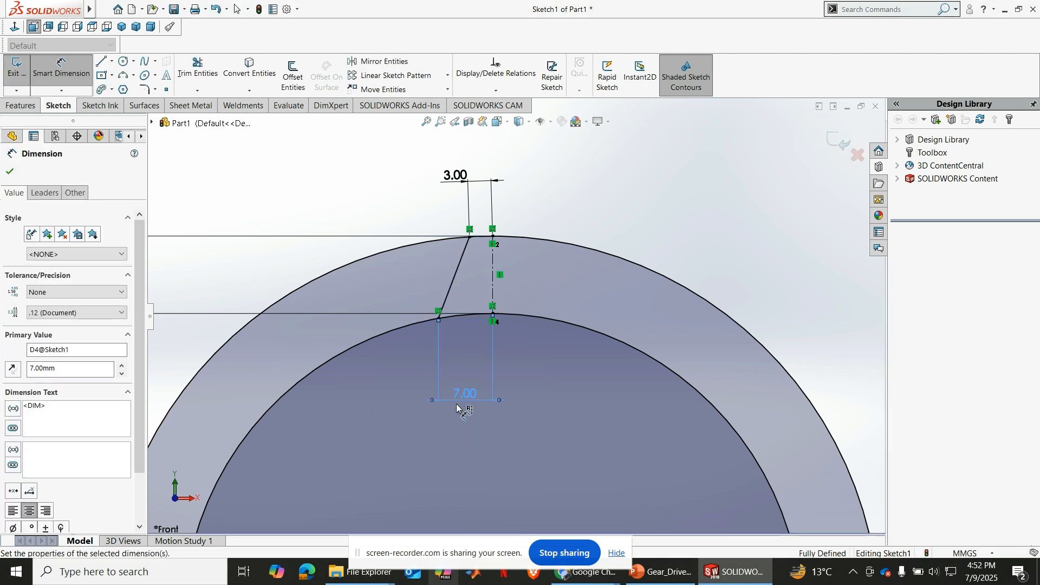
click(10, 172)
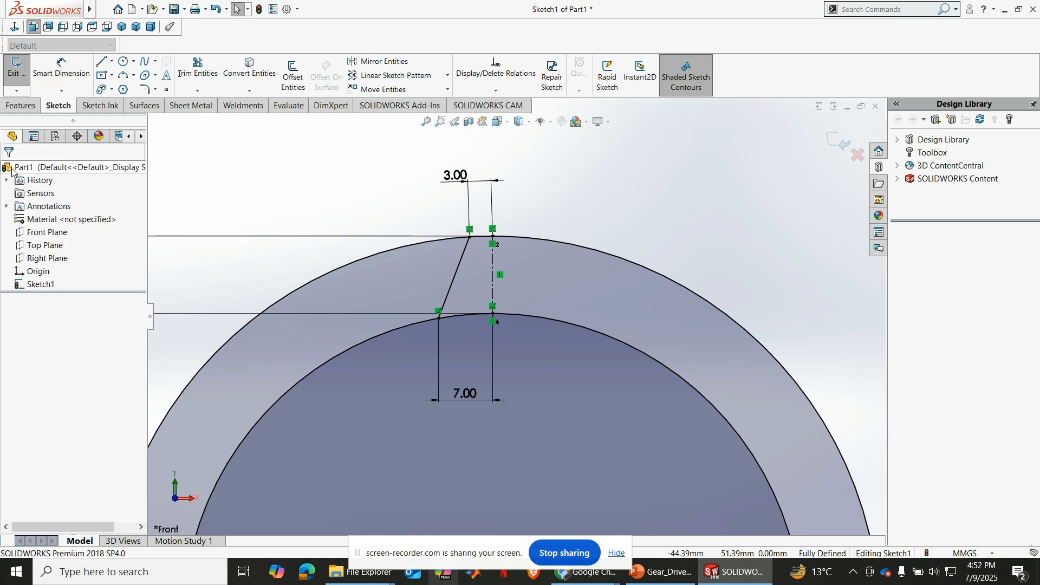
Mirror the slanted line about the vertical centerline, keeping the original, to form the other flank of the gear tooth.
click(459, 267)
click(383, 62)
click(54, 331)
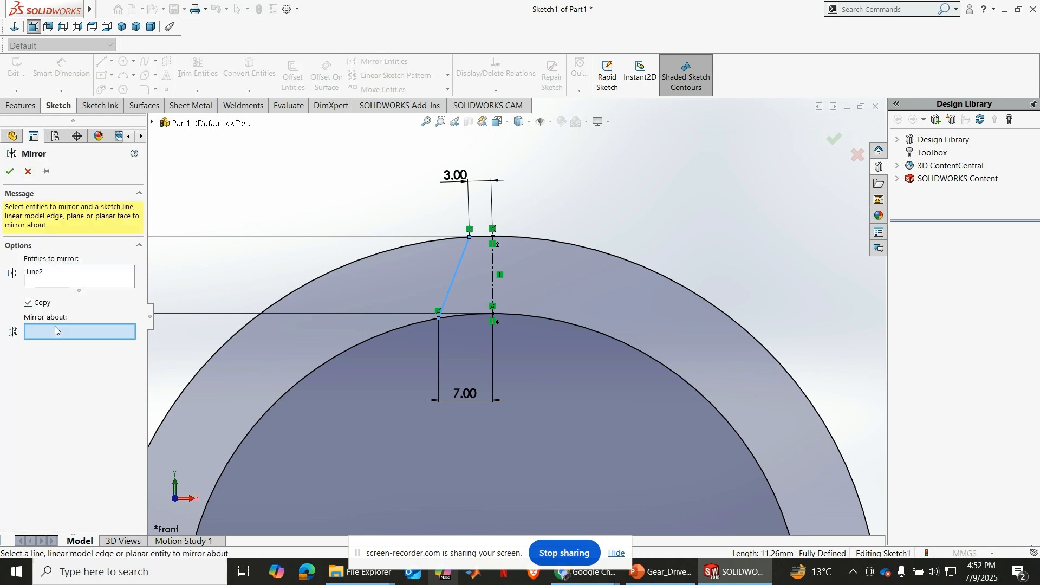
click(494, 284)
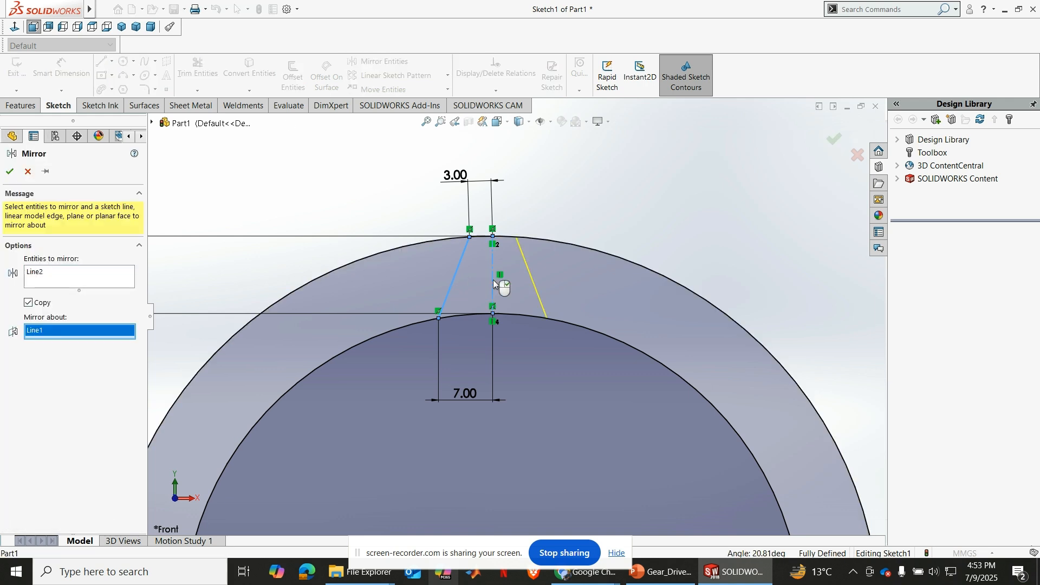
click(9, 171)
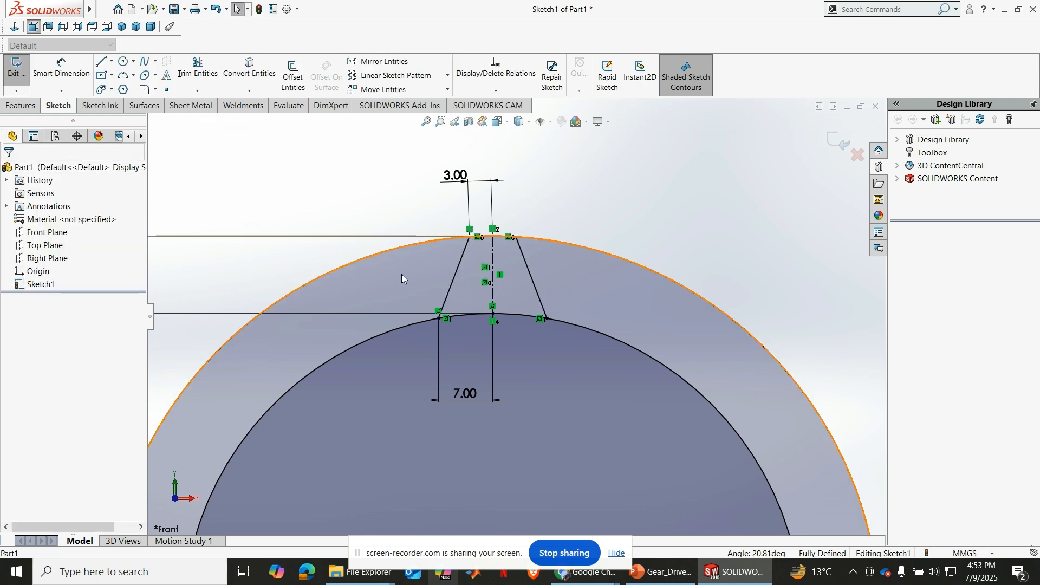
Power-trim the outer circle outside the two tooth flanks, keeping only the short arc at the tooth tip.
click(209, 76)
drag(401, 277, 368, 228)
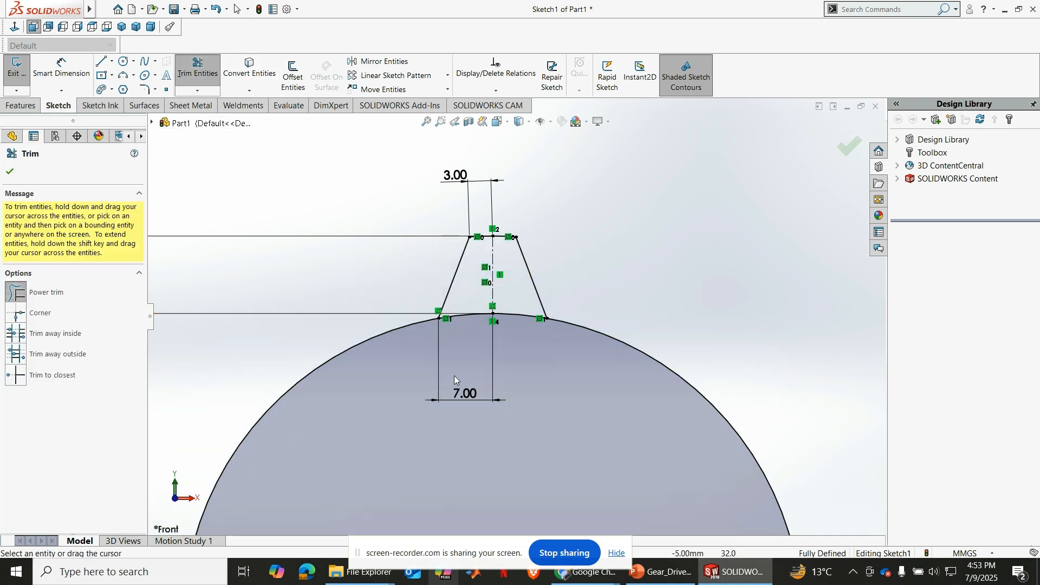
scroll(419, 304, up, 2)
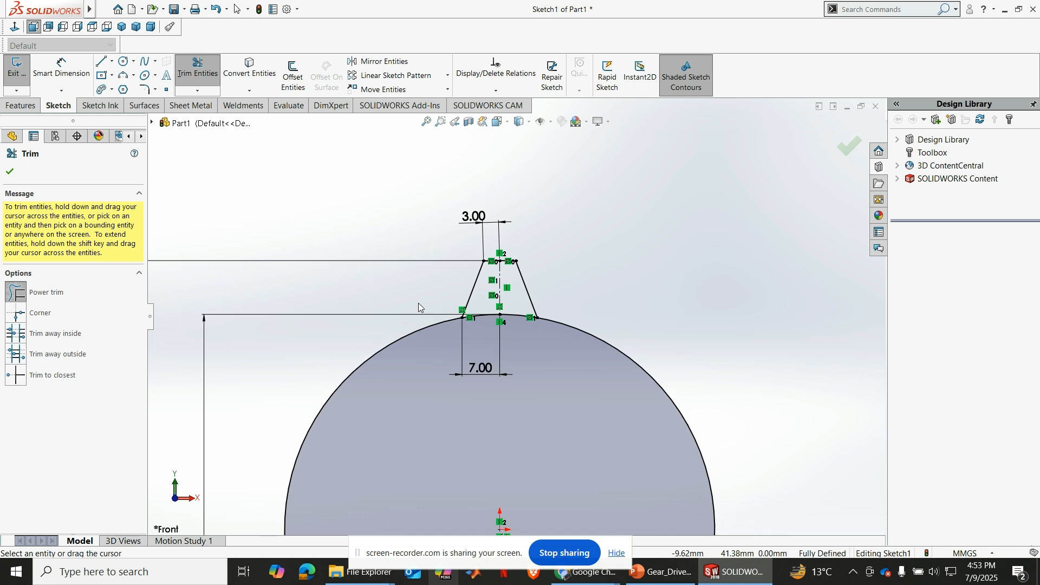
Power-trim the centerline and the inner circle's arc between the two tooth flanks, and finish trimming.
scroll(418, 304, up, 2)
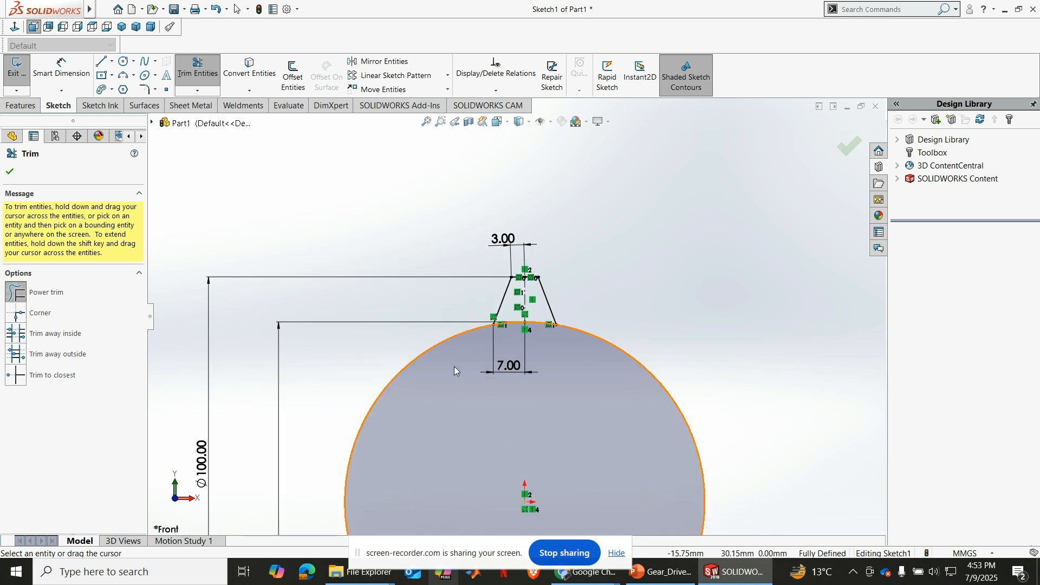
scroll(509, 343, down, 1)
mouse_move(523, 319)
mouse_down()
mouse_move(532, 307)
mouse_move(550, 329)
mouse_up()
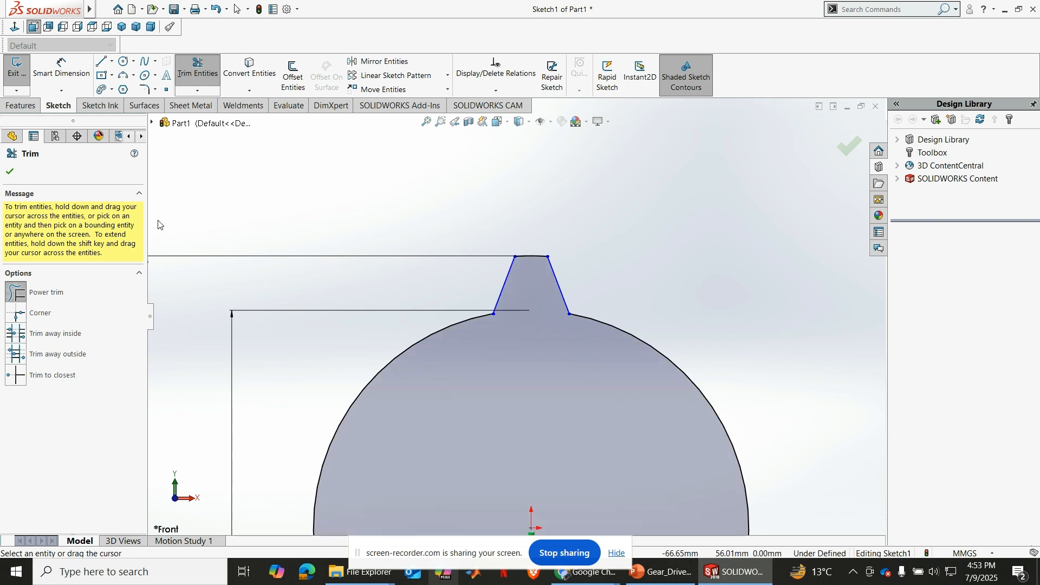
click(8, 173)
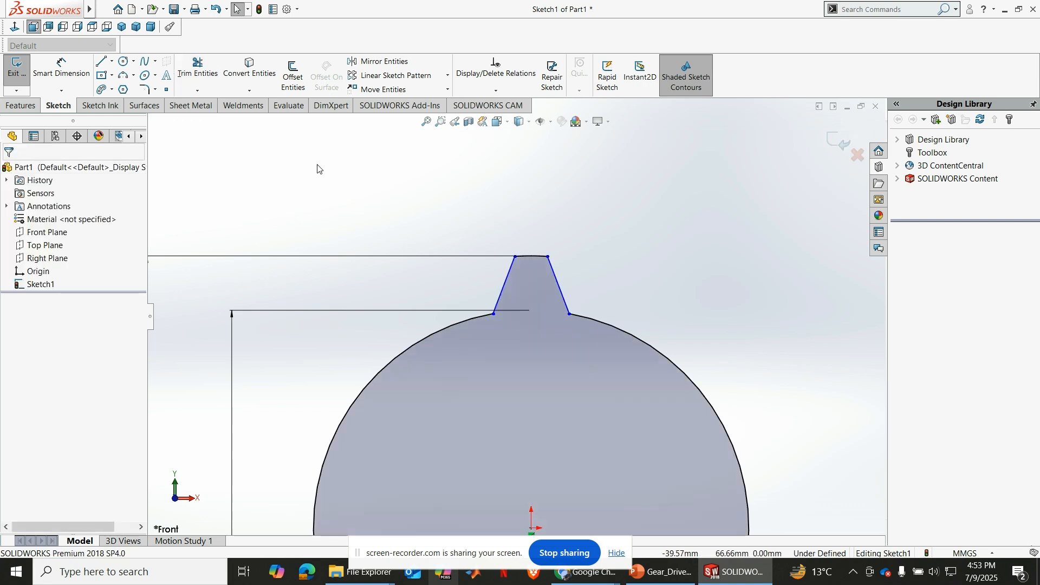
Circular-pattern the tooth's two flanks and tip arc about the origin with 12 equally spaced instances over 360 degrees.
click(426, 121)
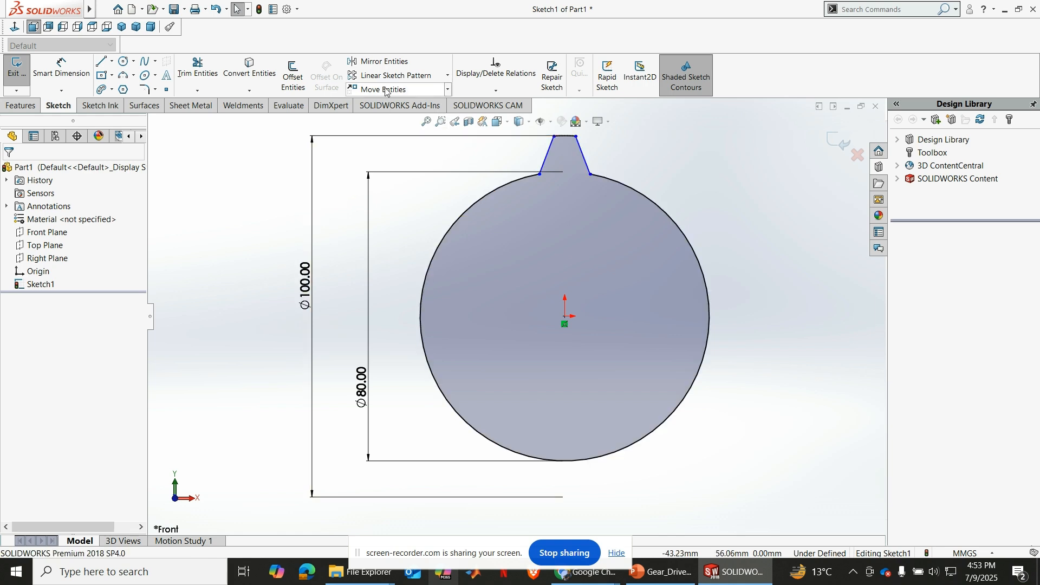
click(449, 78)
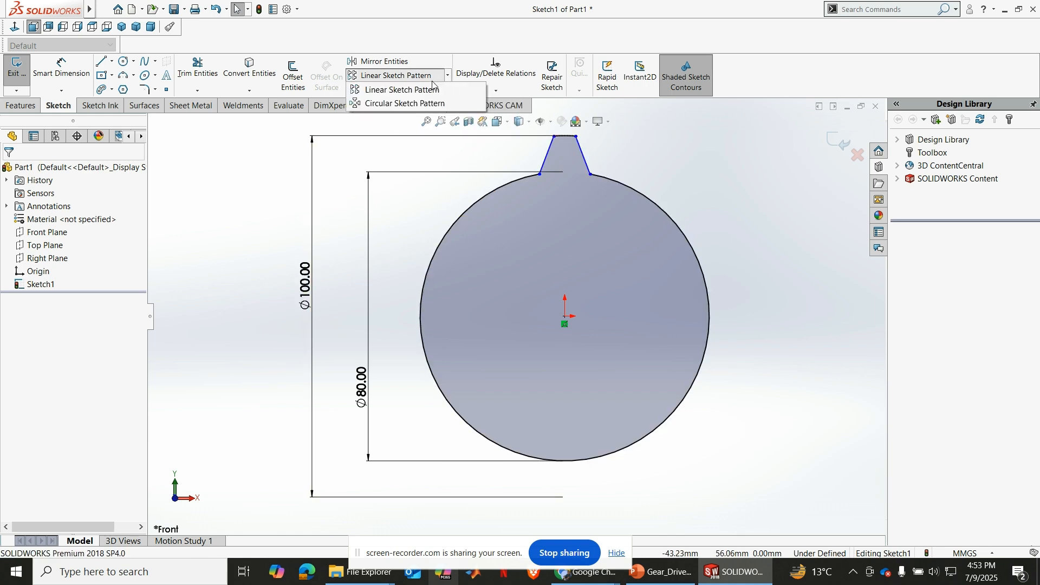
click(450, 99)
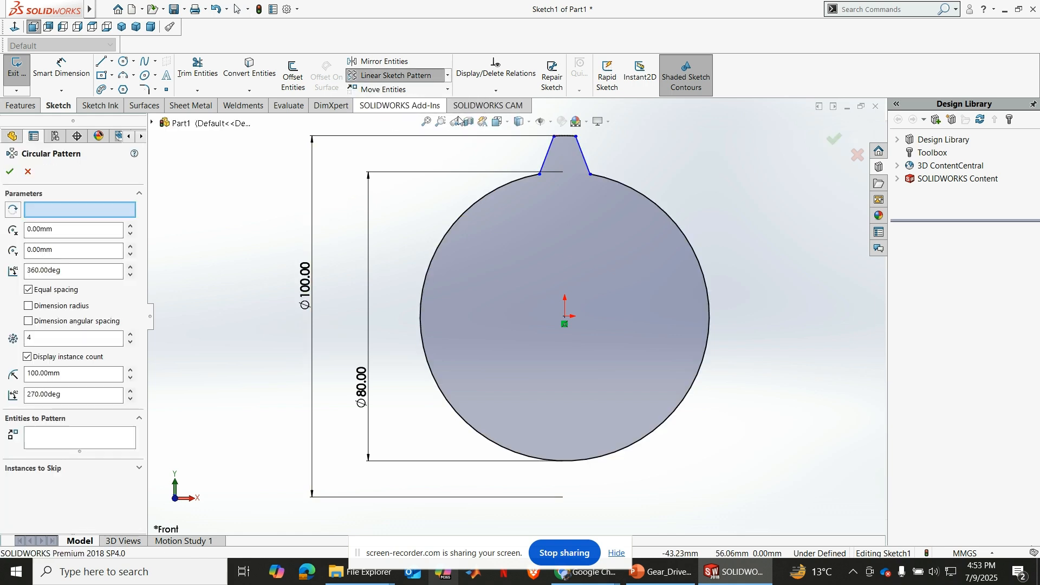
click(548, 160)
click(565, 136)
click(584, 159)
click(131, 334)
click(131, 334)
click(131, 335)
click(131, 334)
click(131, 334)
click(130, 334)
click(131, 335)
click(131, 335)
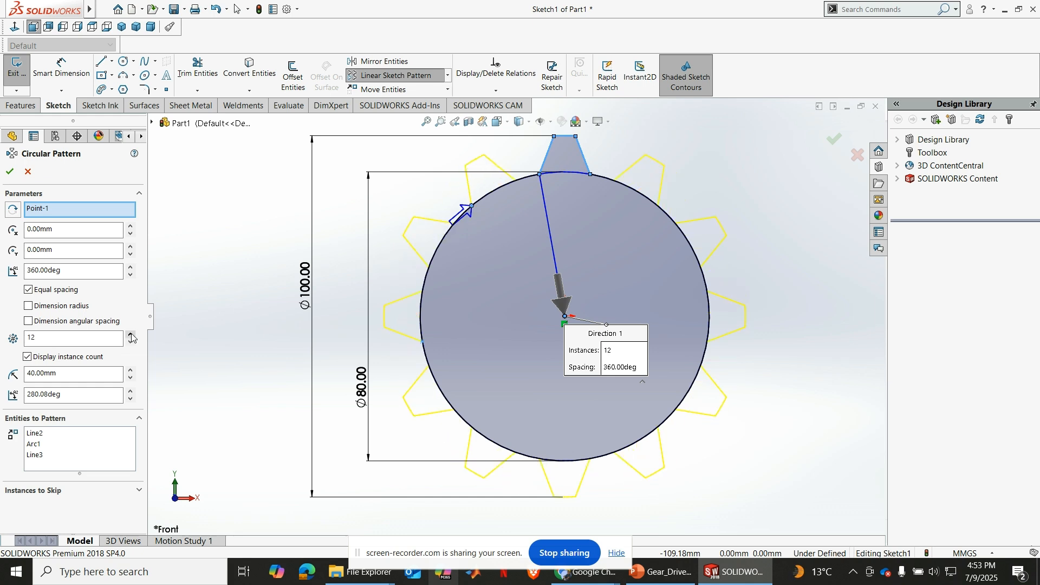
click(131, 335)
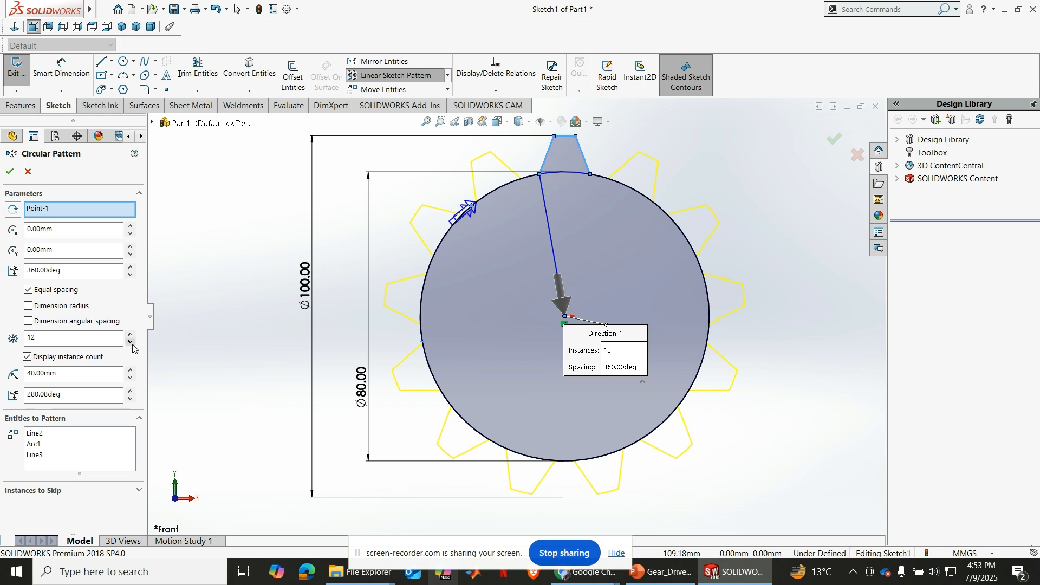
click(9, 171)
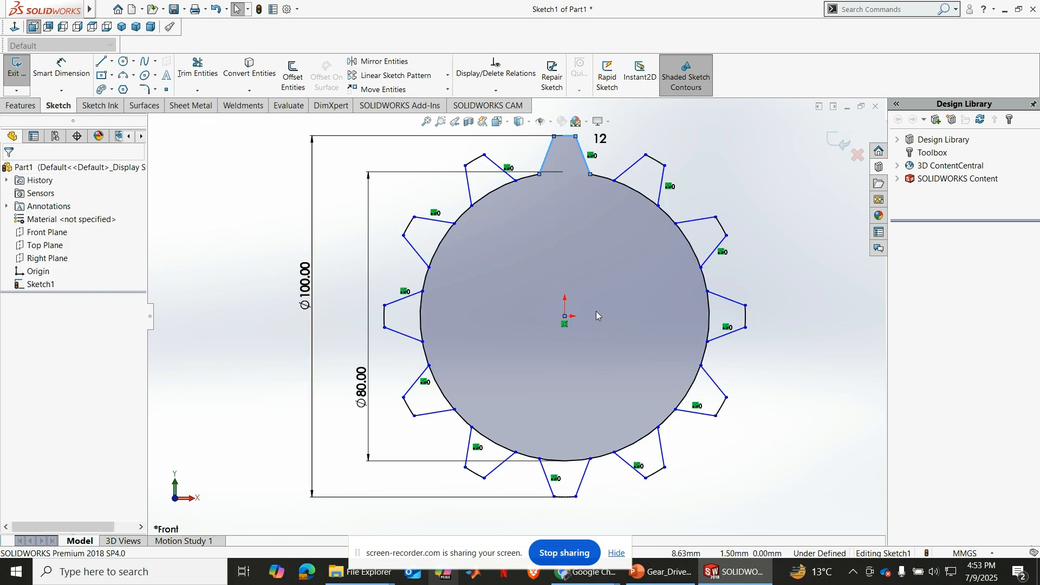
Power-trim the 80 mm circle's arcs beneath the patterned teeth to leave one continuous gear outline, and finish trimming.
click(198, 69)
mouse_move(490, 209)
mouse_down()
mouse_move(483, 193)
mouse_move(490, 231)
mouse_move(434, 249)
mouse_up()
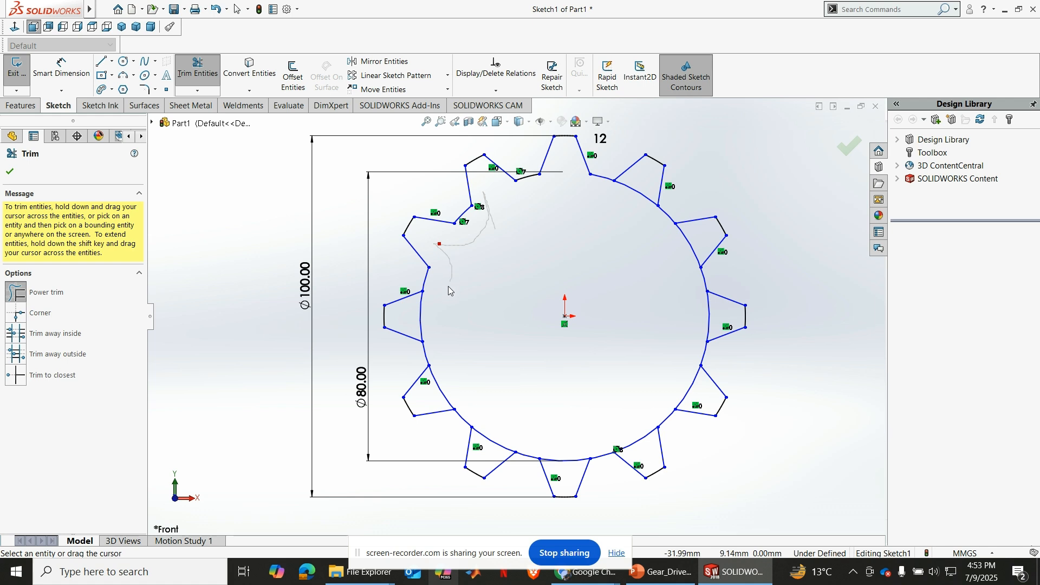
mouse_move(436, 302)
mouse_down()
mouse_move(418, 320)
mouse_move(448, 344)
mouse_up()
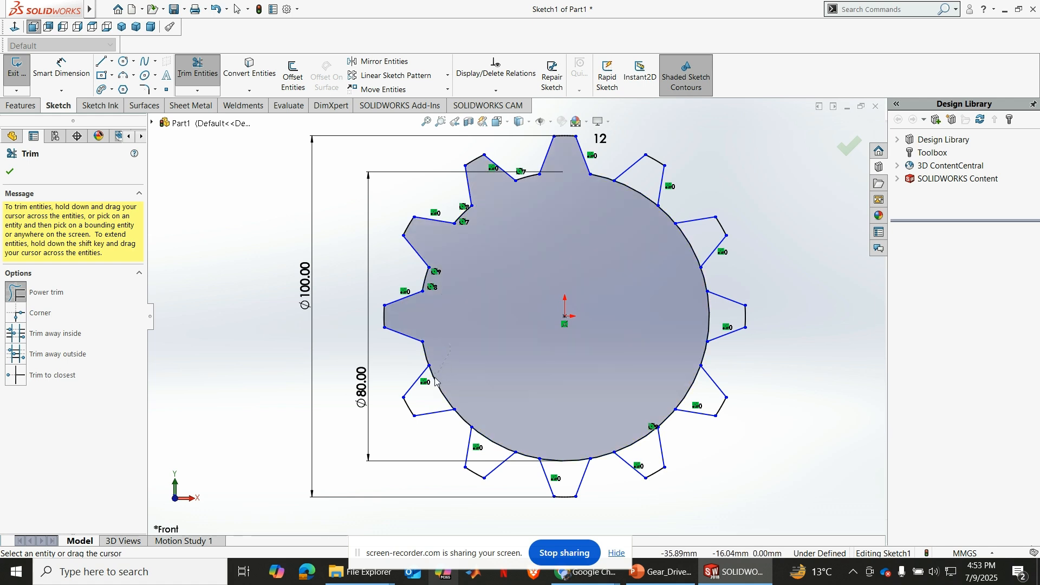
drag(436, 383, 470, 399)
mouse_move(503, 431)
mouse_down()
mouse_move(486, 437)
mouse_move(567, 468)
mouse_move(688, 368)
mouse_move(694, 297)
mouse_move(642, 224)
mouse_move(648, 195)
mouse_up()
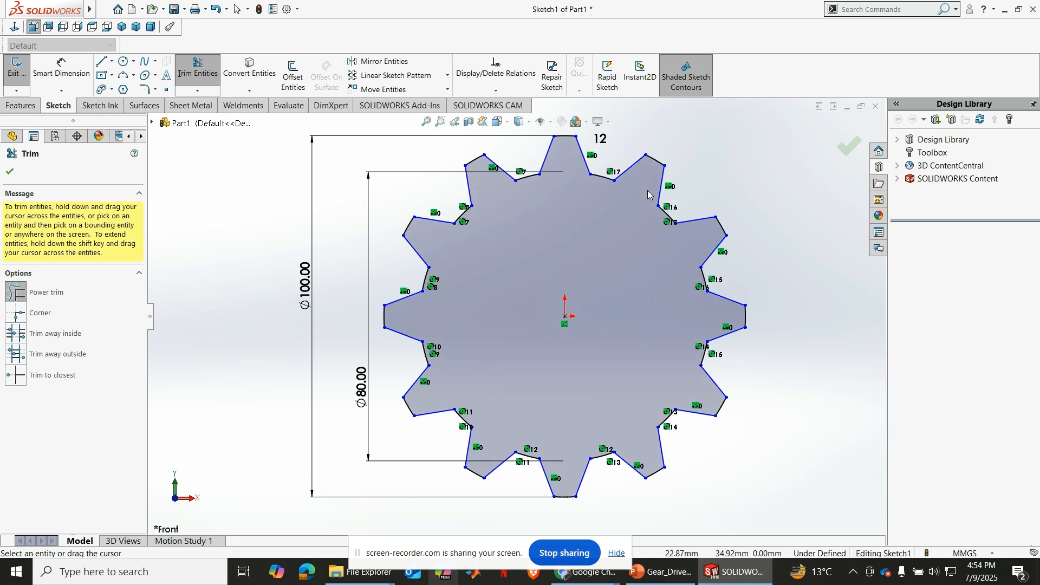
click(8, 172)
Sketch a bore circle of about 21 mm radius centered on the origin.
scroll(515, 319, up, 2)
scroll(568, 280, down, 2)
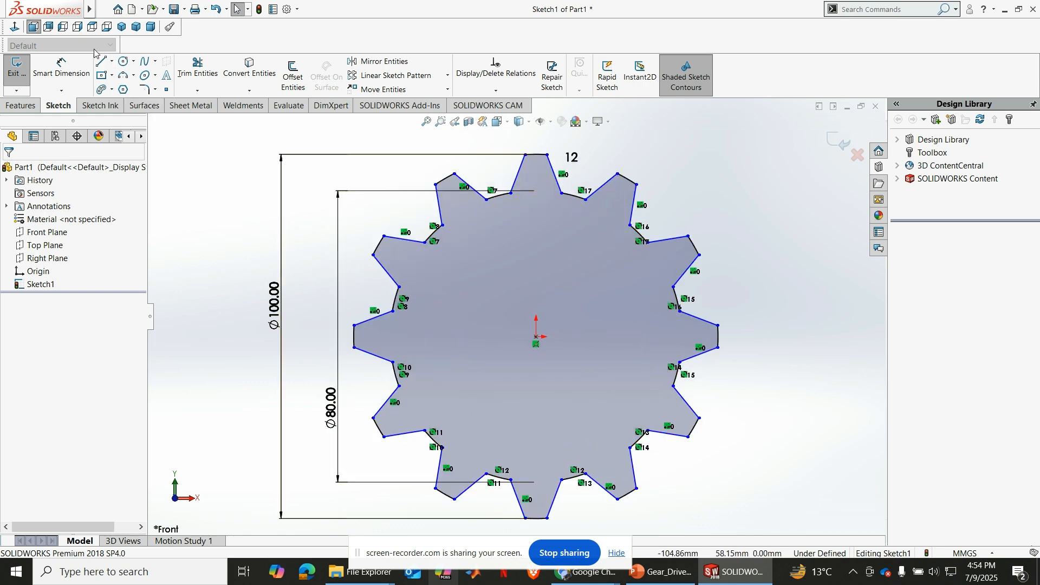
click(123, 61)
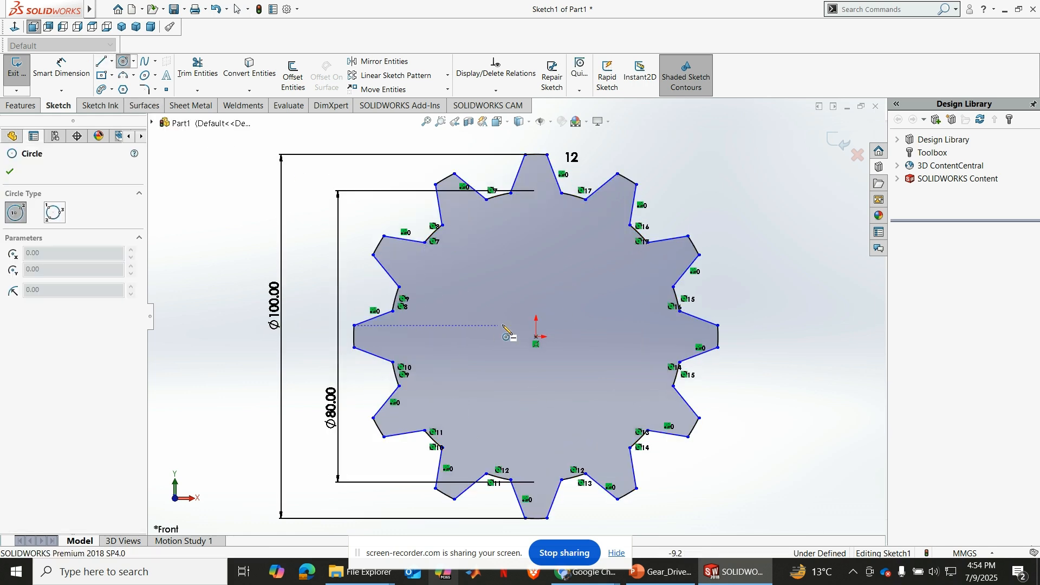
click(536, 336)
click(537, 260)
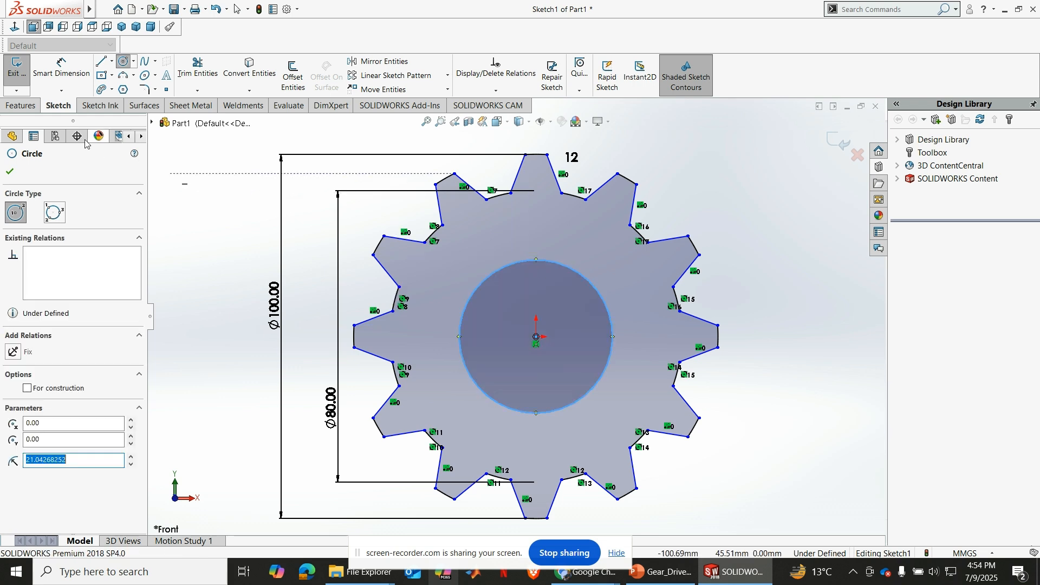
Dimension the bore circle's diameter as 40 mm and finish dimensioning.
click(60, 67)
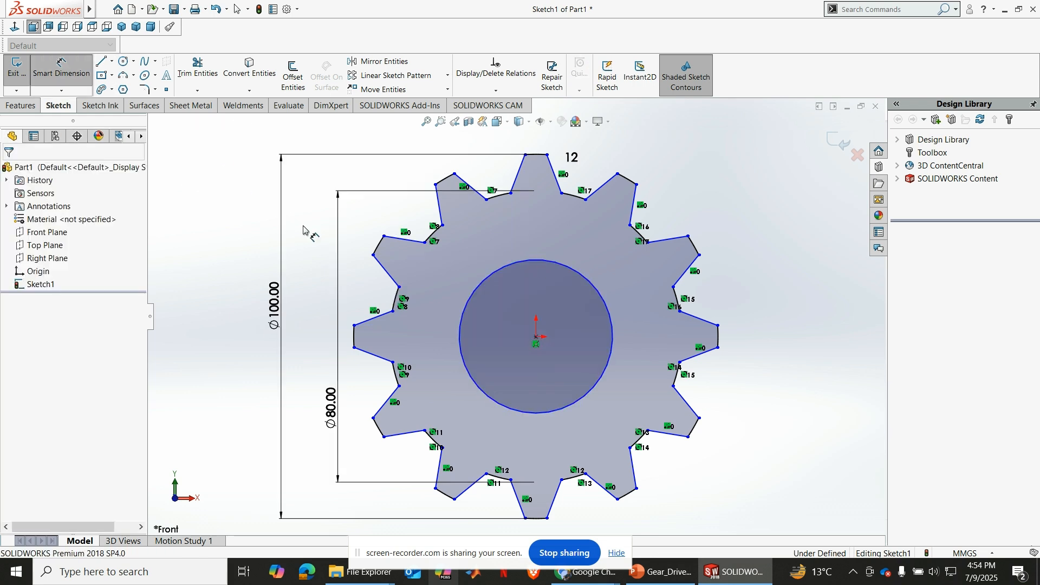
click(461, 352)
click(295, 352)
text(4)
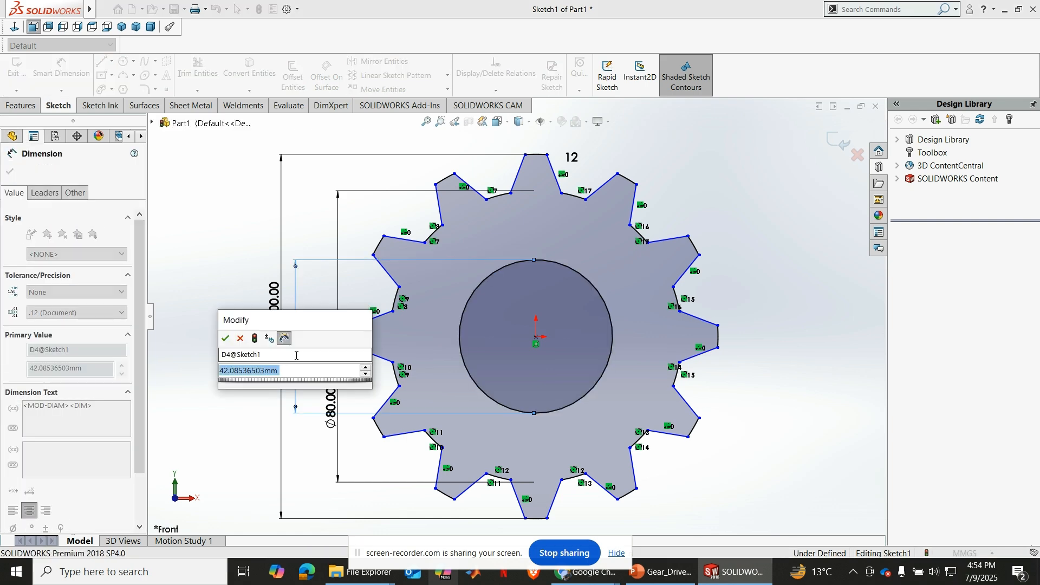
text(0)
key(Return)
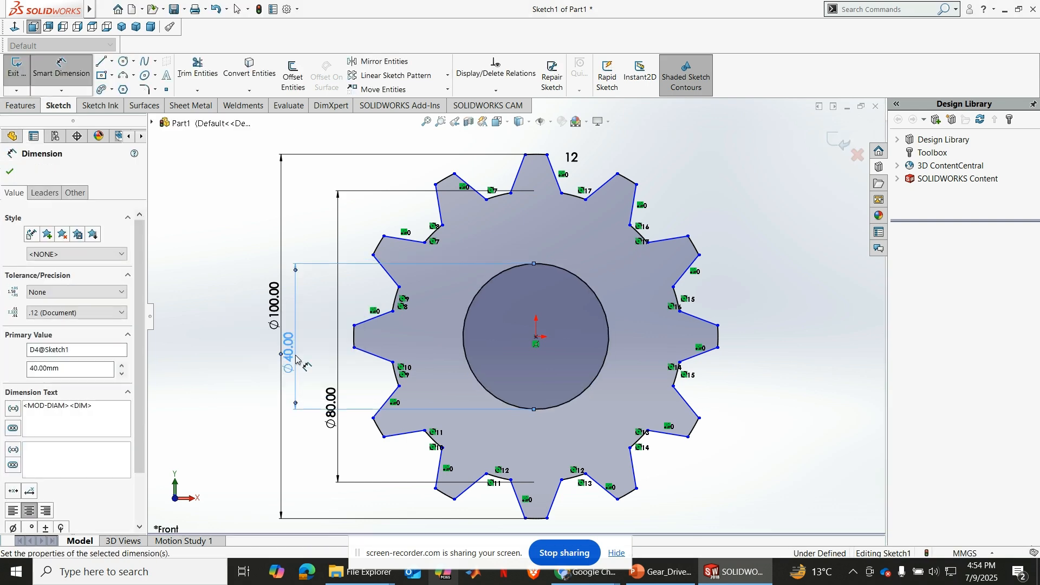
click(9, 171)
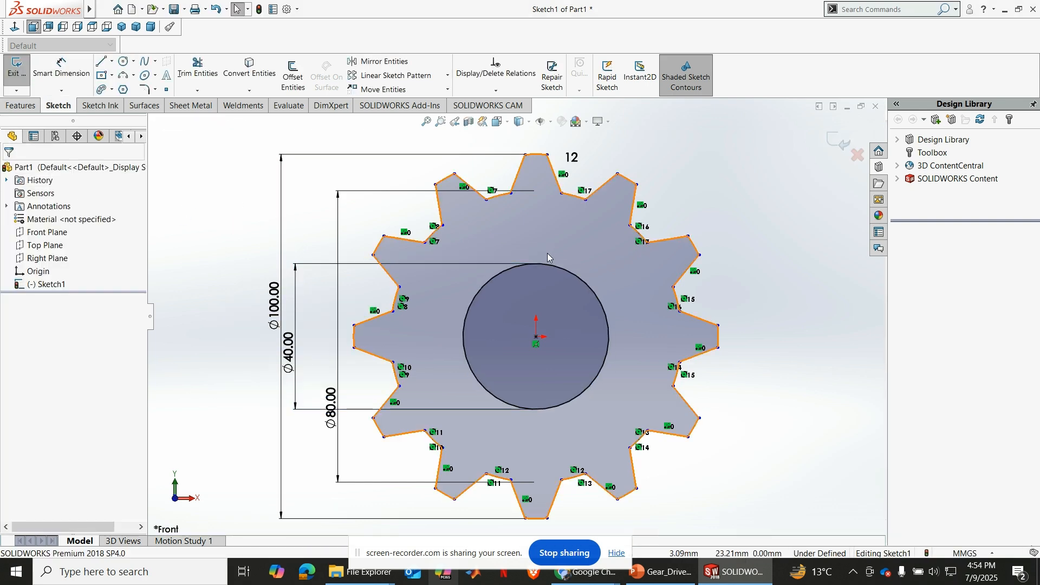
Sketch a center rectangle about 10.5 mm wide and 15.1 mm high, centered on the bore circle's topmost point.
scroll(550, 261, down, 2)
scroll(550, 260, down, 1)
scroll(550, 261, up, 1)
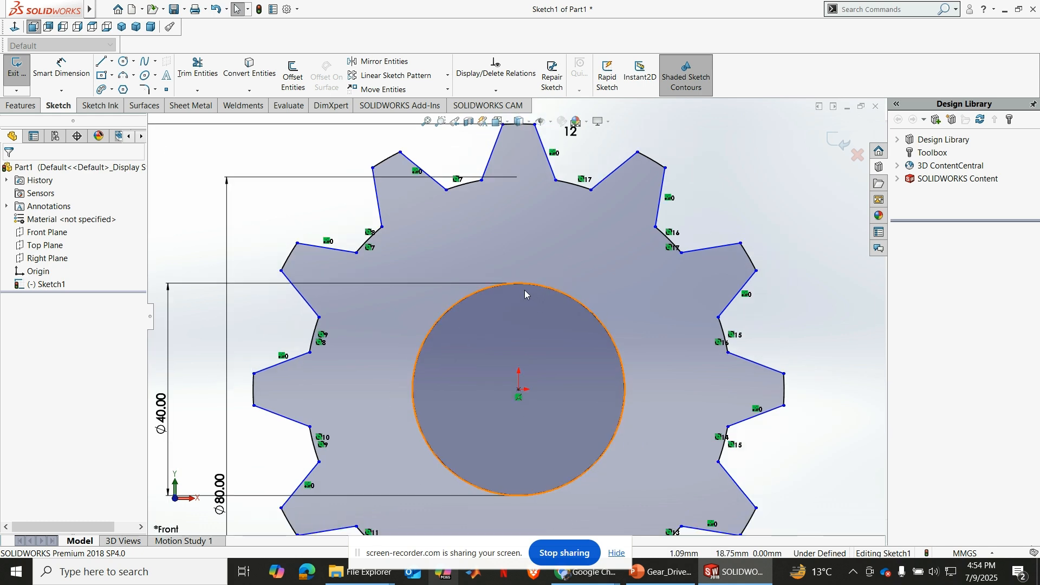
scroll(524, 293, up, 1)
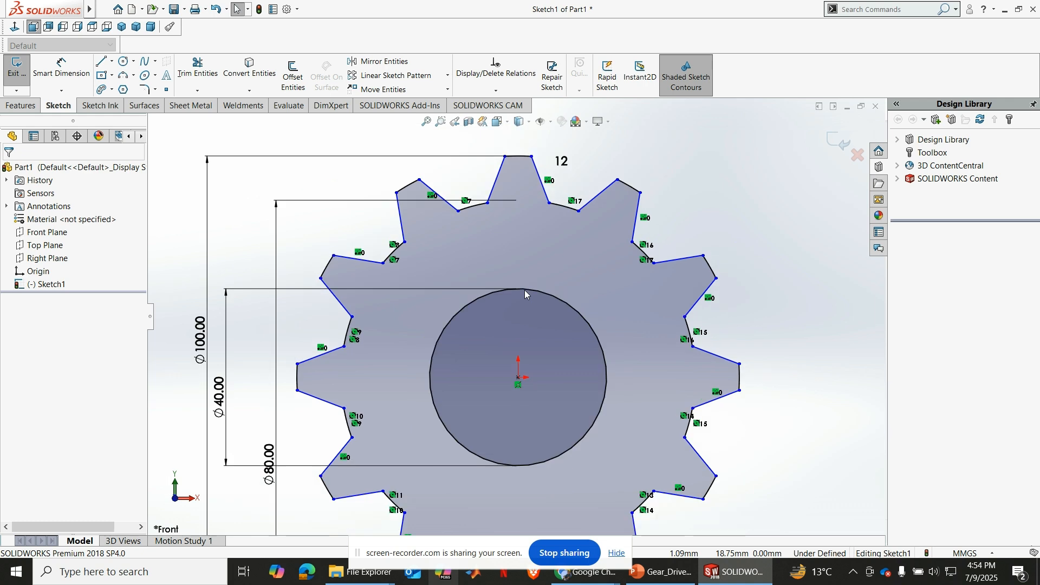
scroll(525, 293, down, 2)
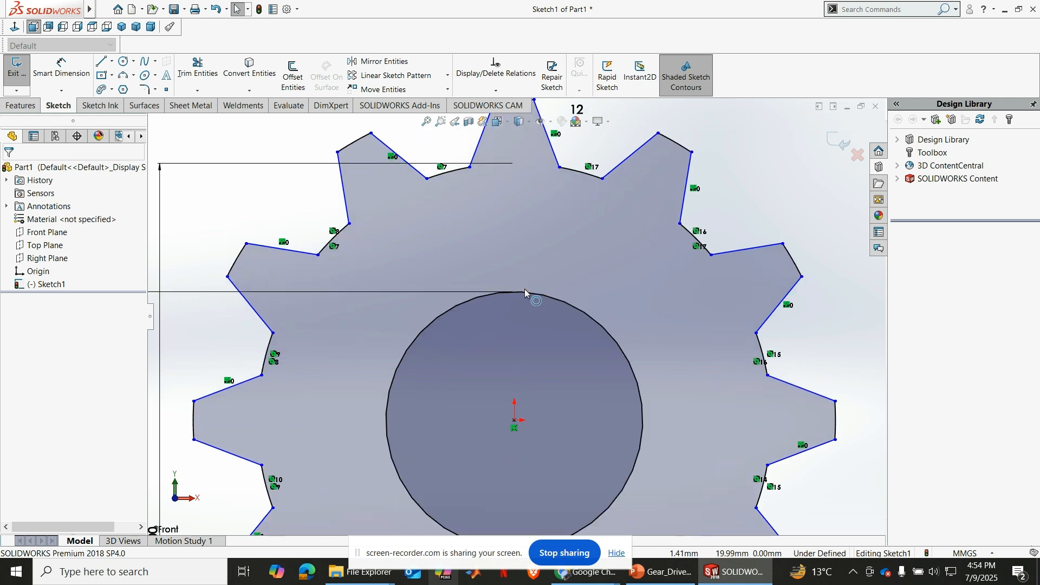
click(103, 74)
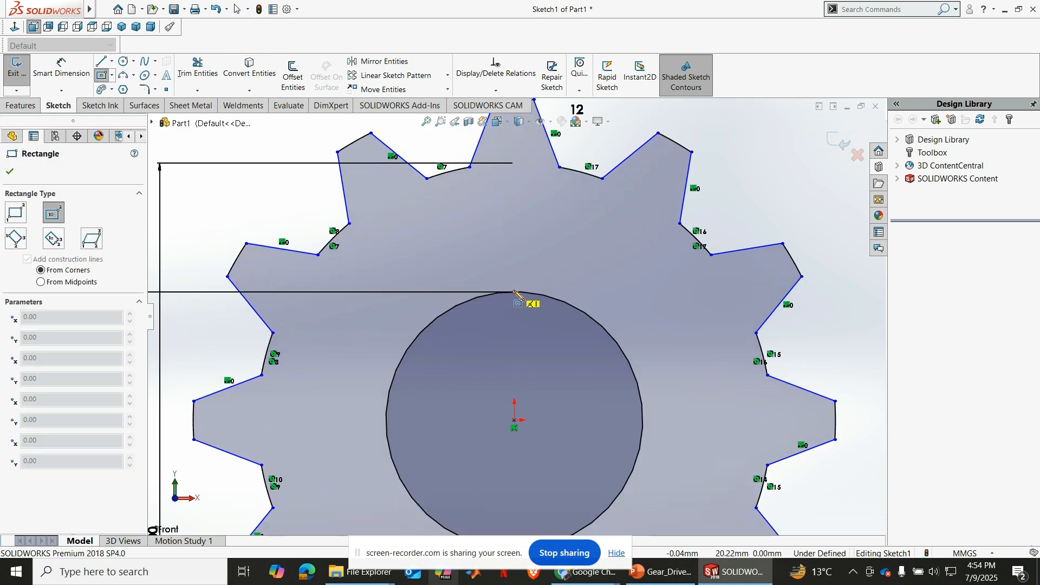
click(515, 293)
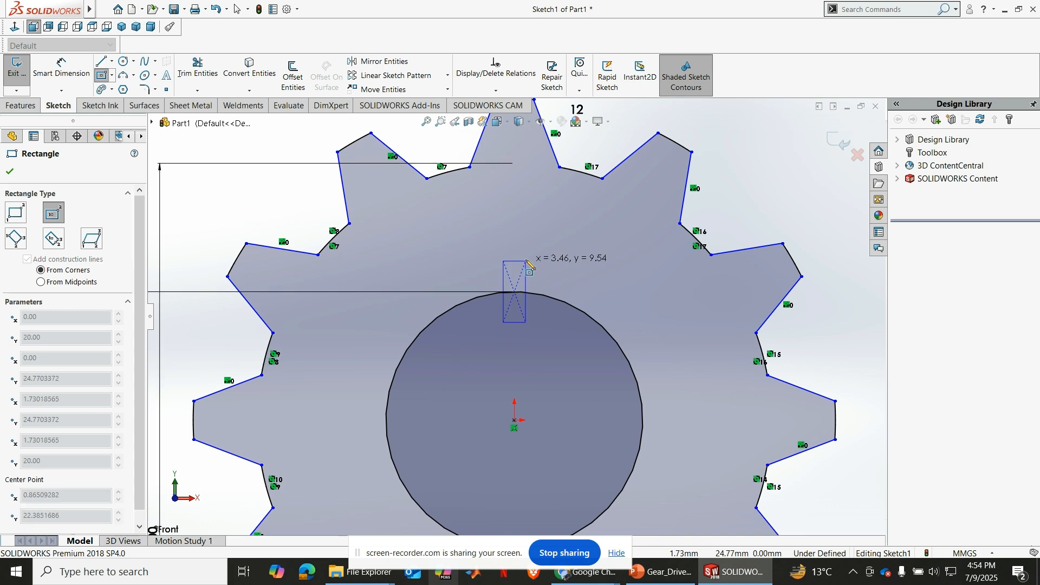
click(549, 243)
Dimension the rectangle's upper edge as 6 mm.
click(61, 70)
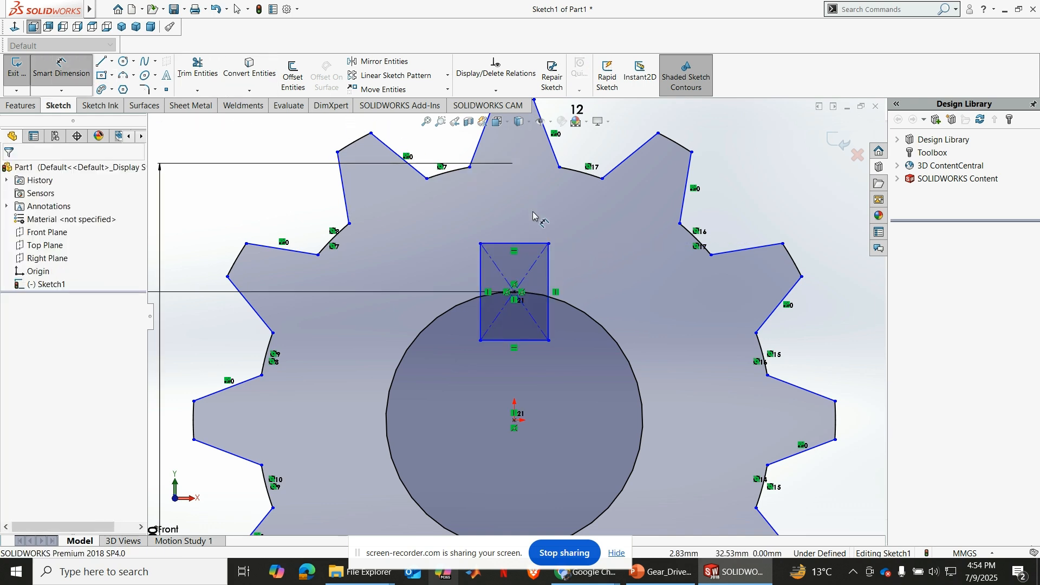
click(502, 244)
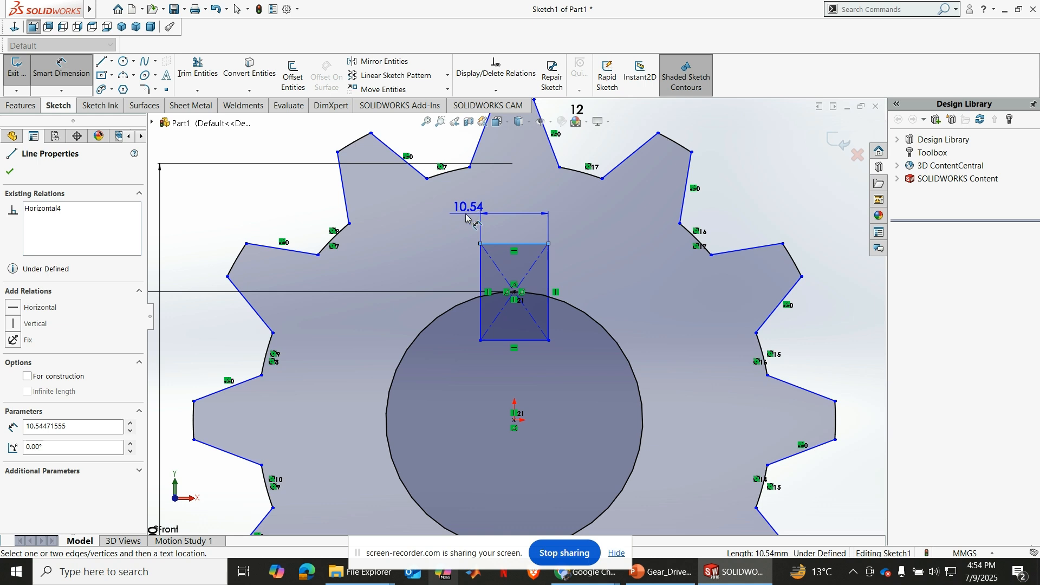
click(437, 222)
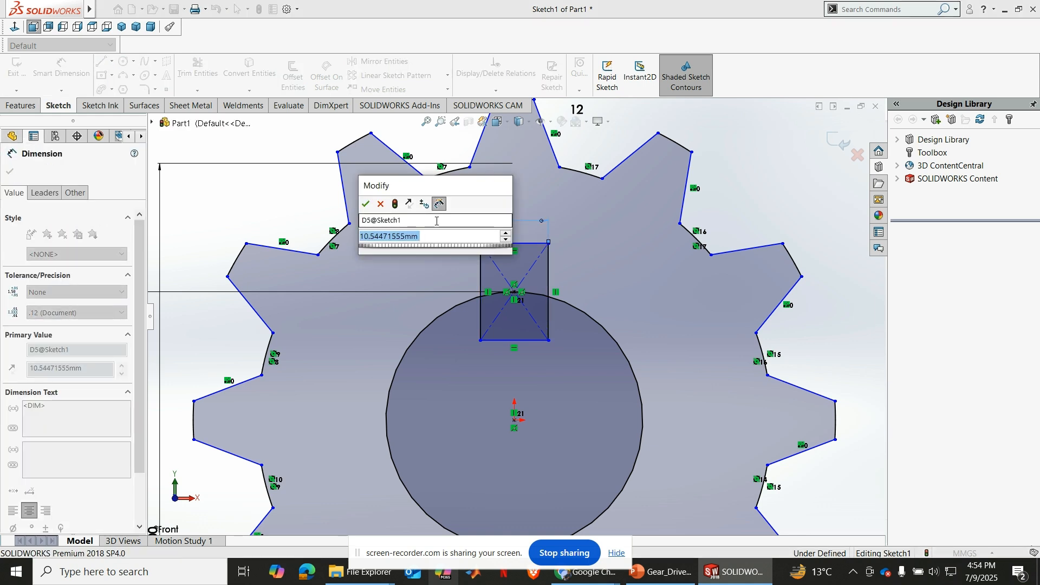
text(6)
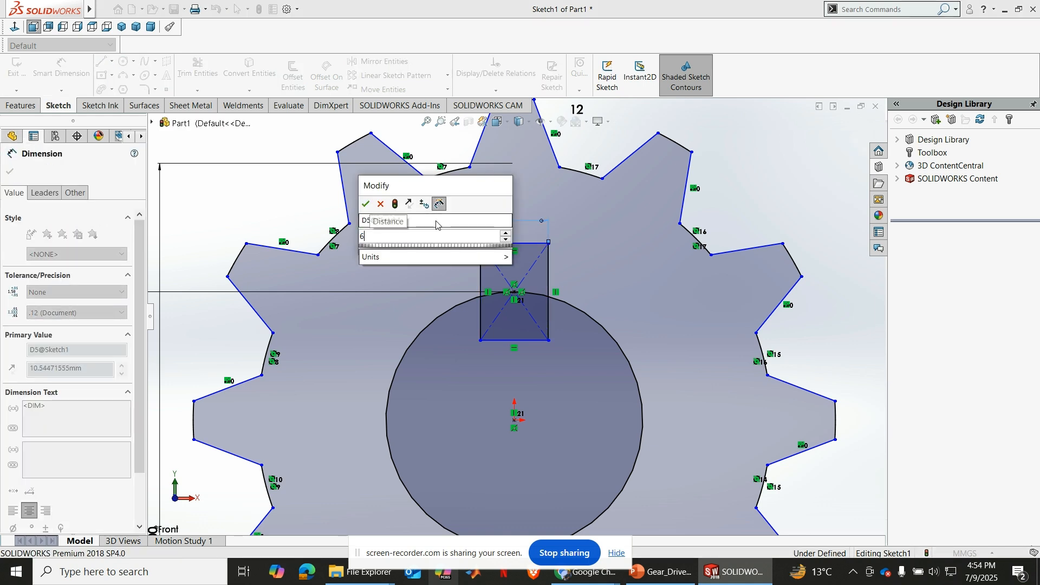
key(Return)
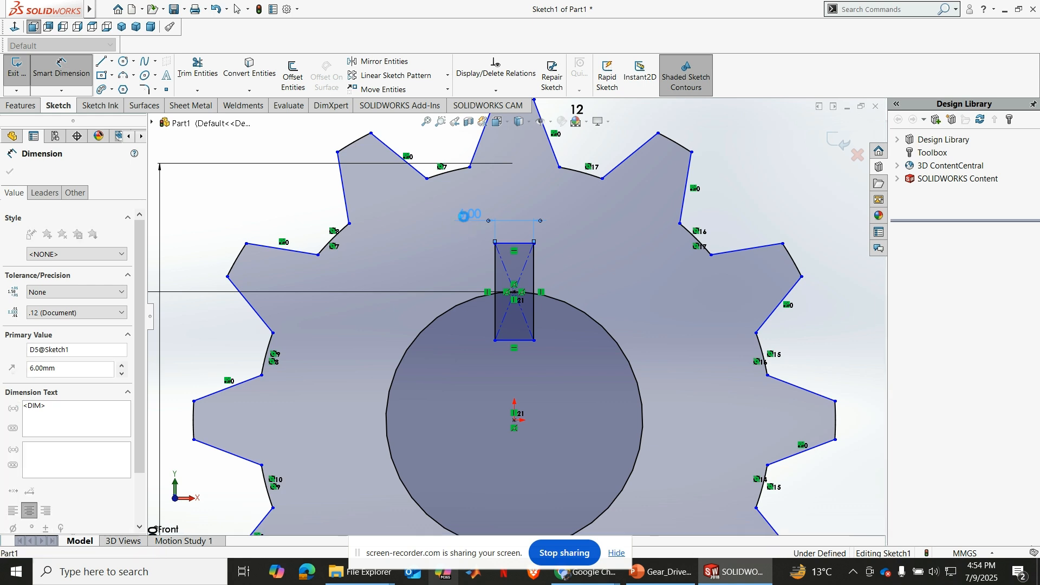
Change the rectangle's width dimension to 8 mm.
double_click(465, 215)
text(8)
key(Return)
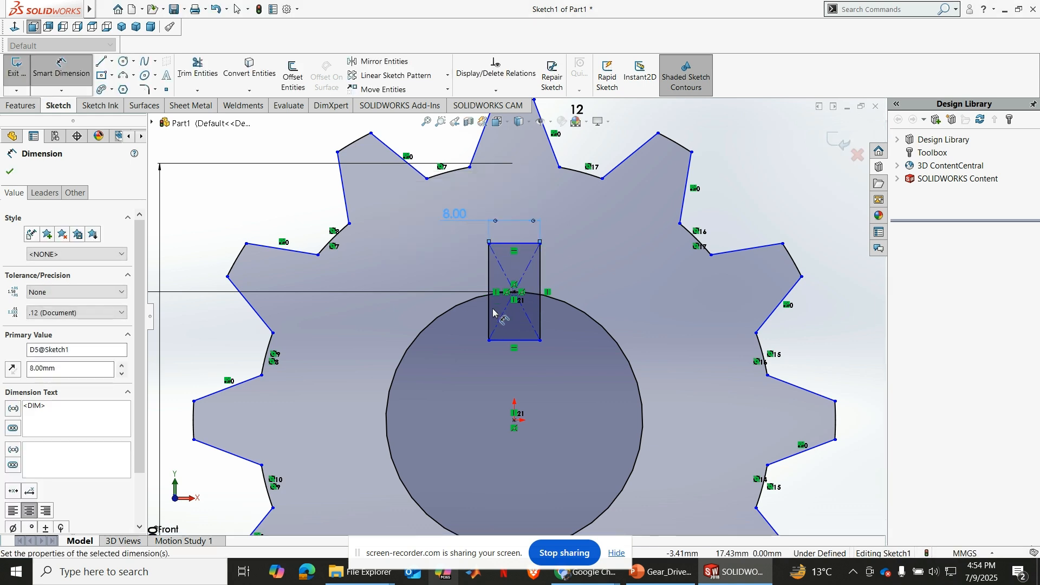
Dimension the rectangle's vertical side as 10 mm and finish dimensioning.
click(490, 312)
click(424, 274)
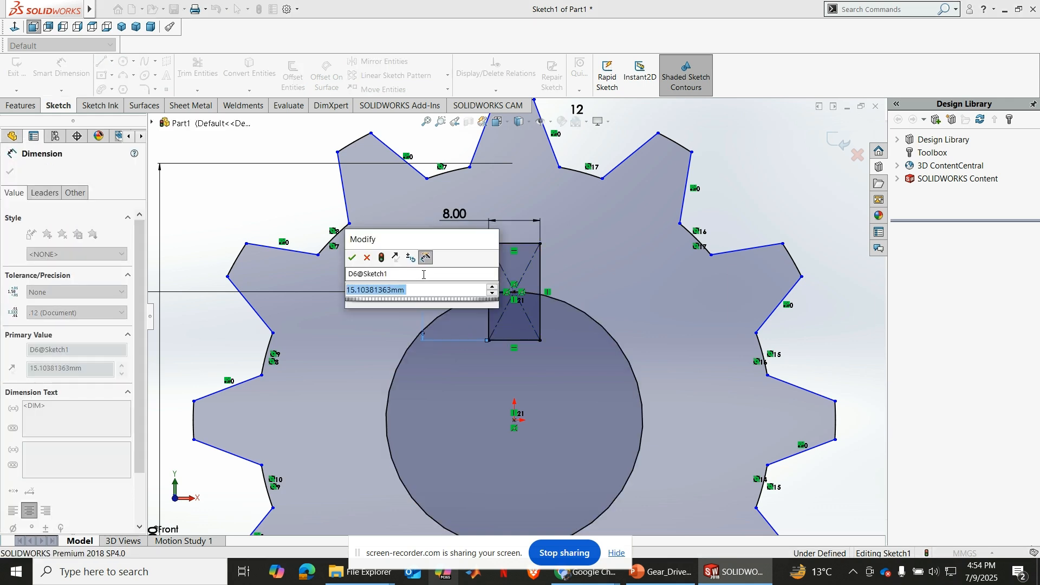
text(10)
key(Return)
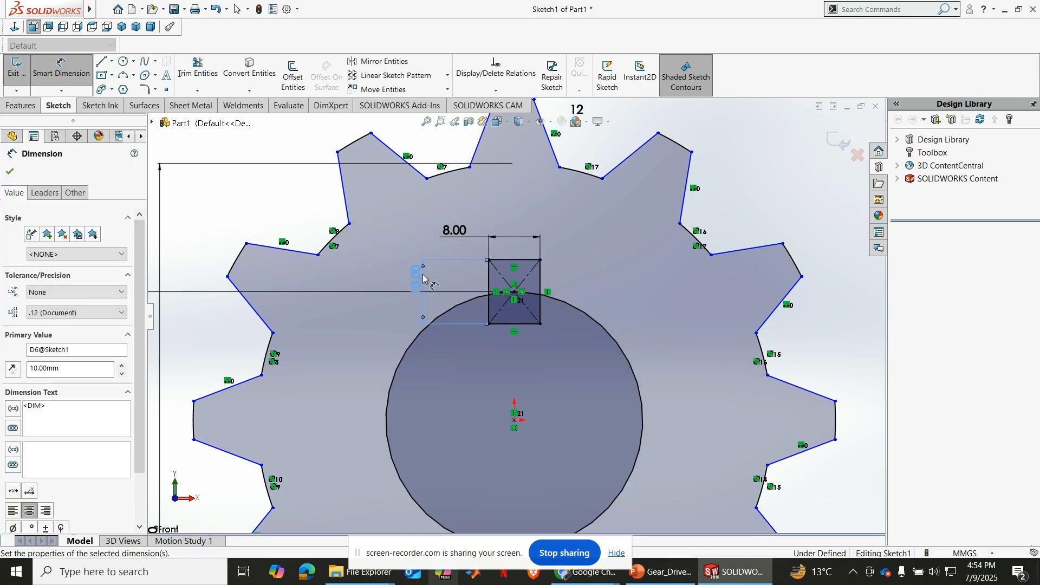
click(10, 171)
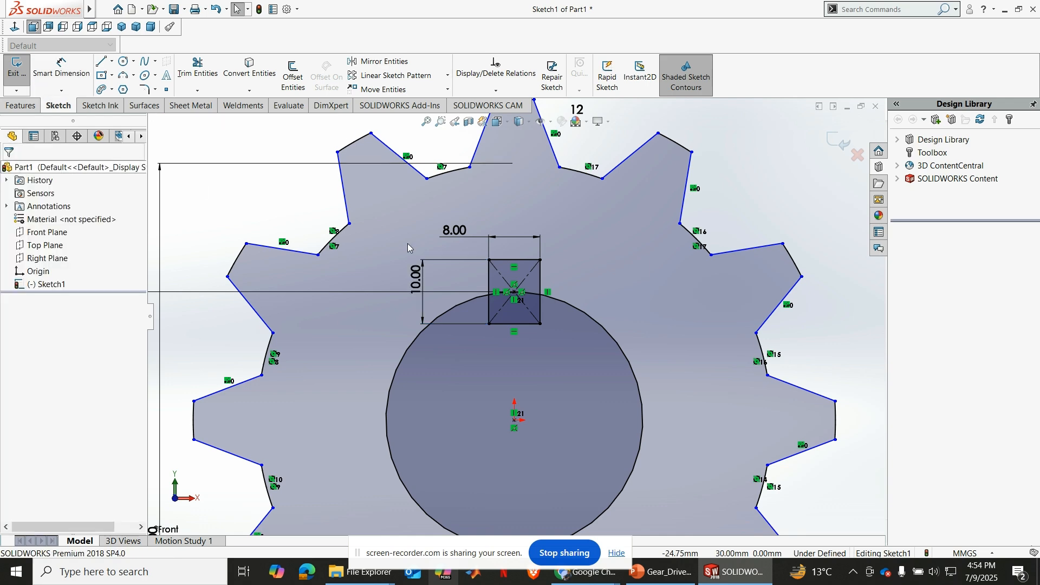
Round the keyway rectangle's two upper corners with 1 mm sketch fillets.
scroll(545, 261, down, 4)
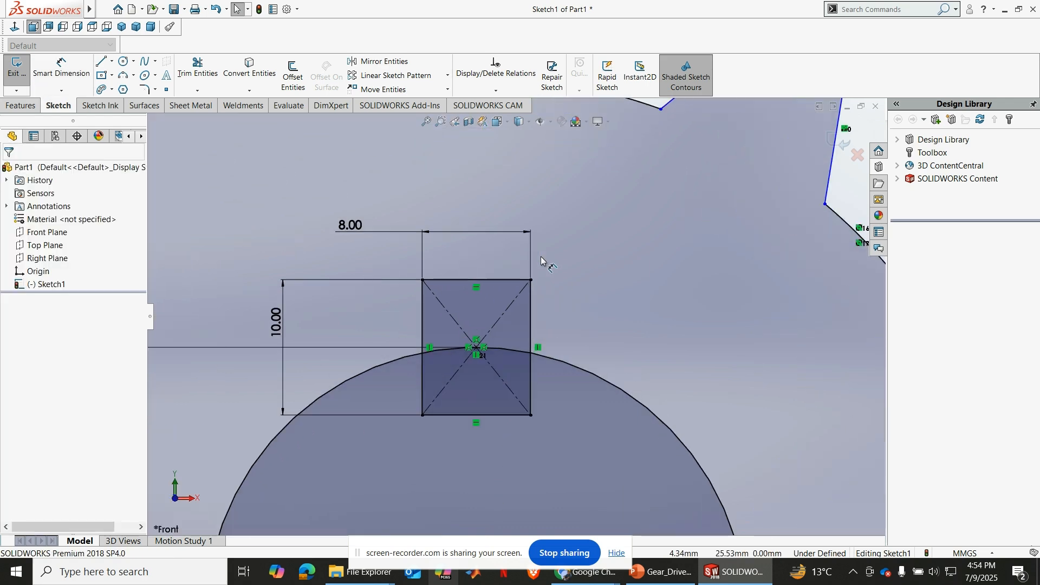
click(145, 89)
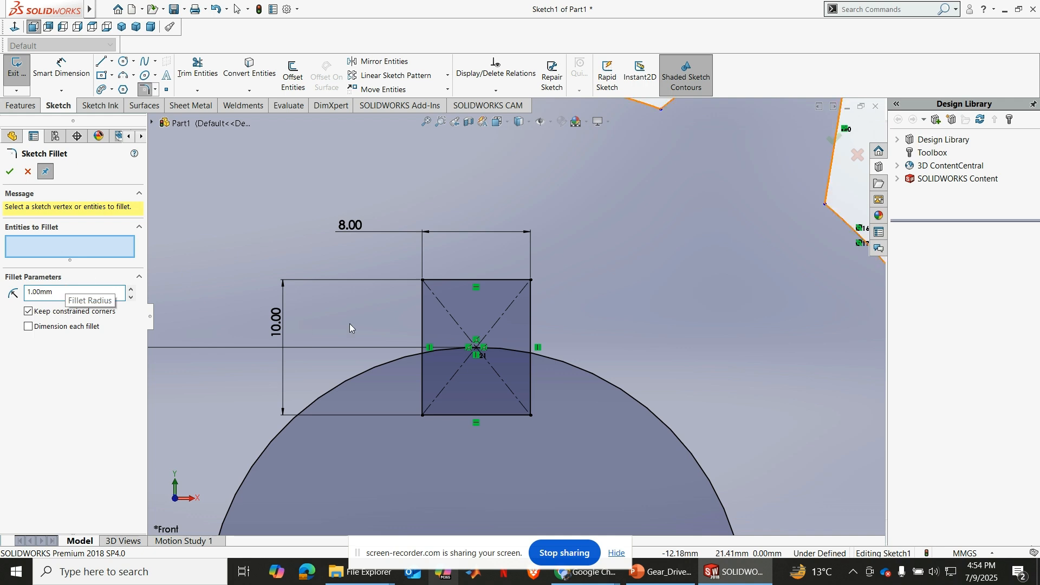
click(424, 283)
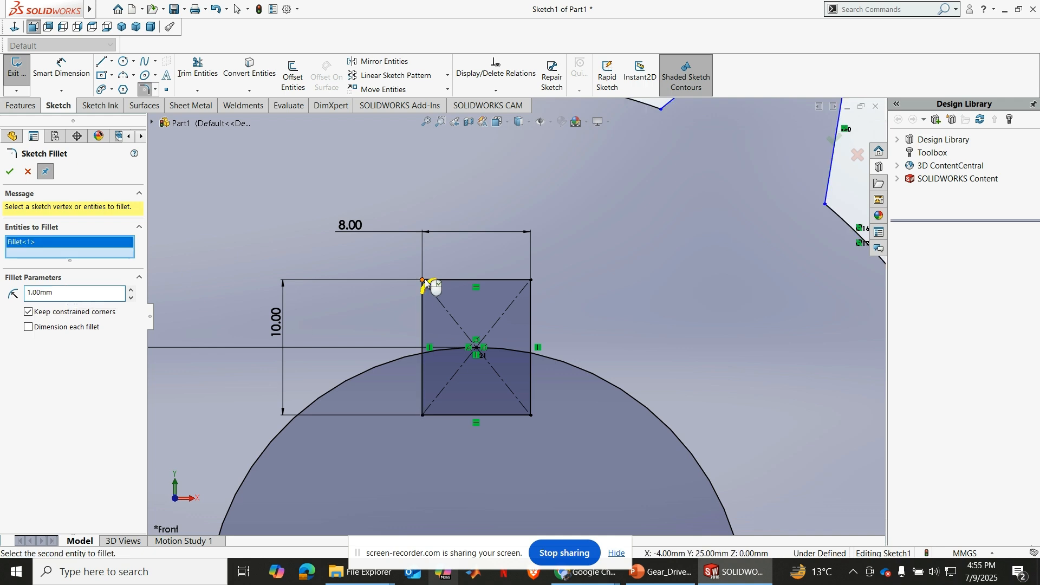
click(533, 282)
click(10, 172)
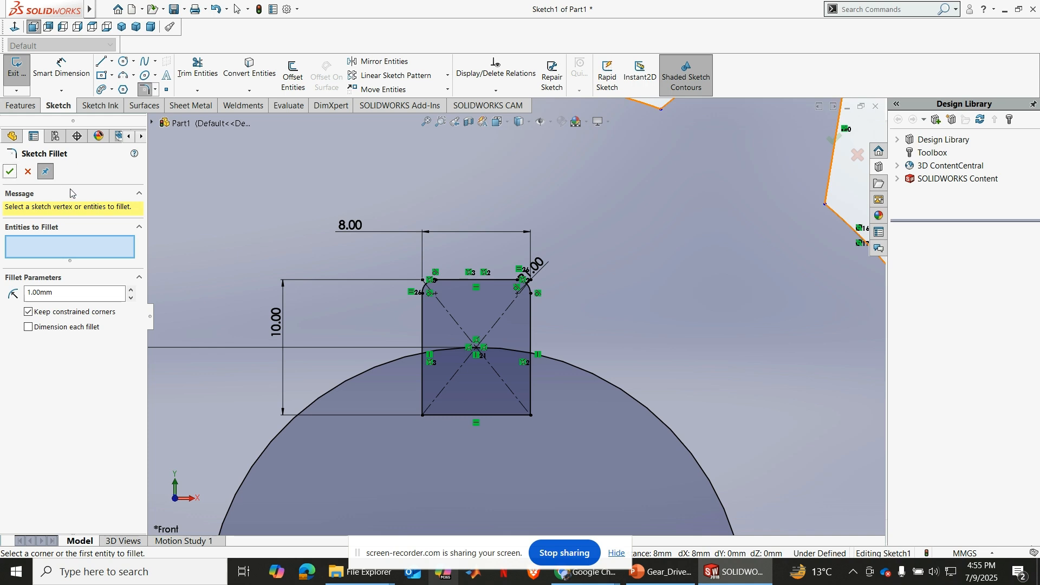
click(10, 171)
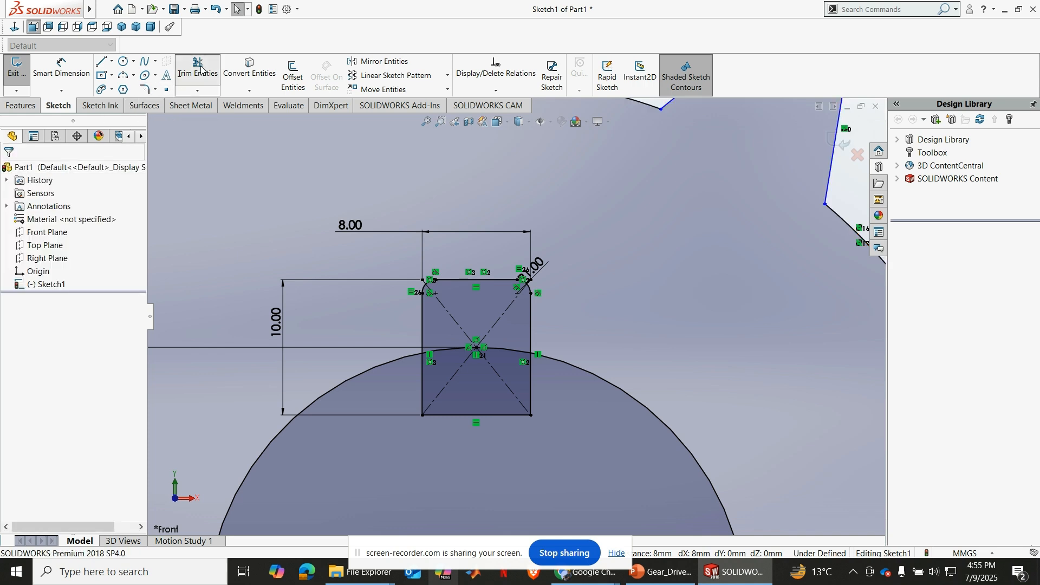
Trim the rectangle's lower portion and the bore arc inside it, leaving one continuous bore and keyway outline.
click(197, 70)
drag(552, 420, 530, 396)
mouse_move(472, 428)
mouse_down()
mouse_move(417, 388)
mouse_move(460, 337)
mouse_move(499, 369)
mouse_up()
click(13, 174)
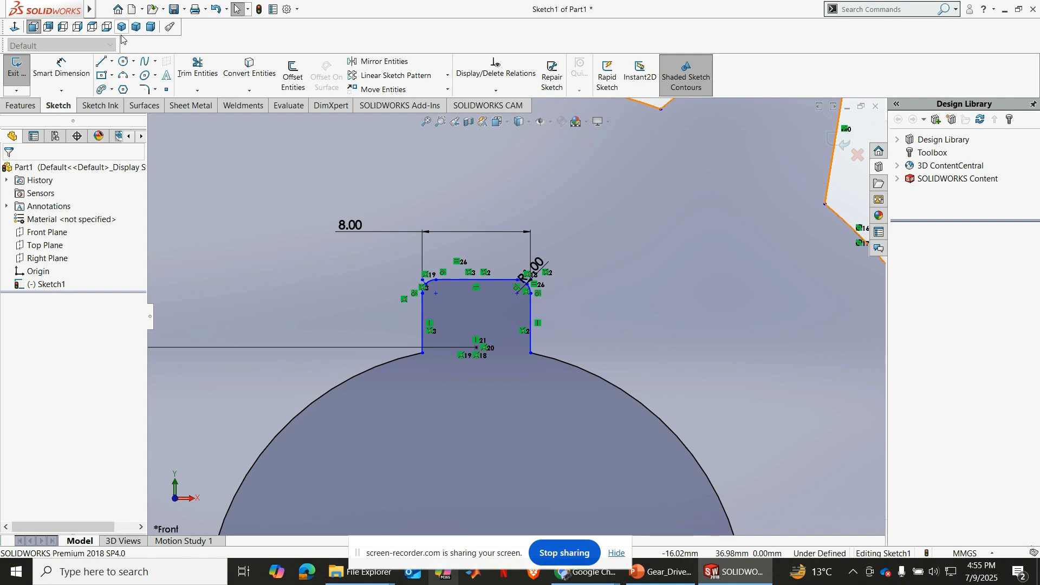
Extrude the gear sketch as a blind boss 20 mm deep.
click(427, 122)
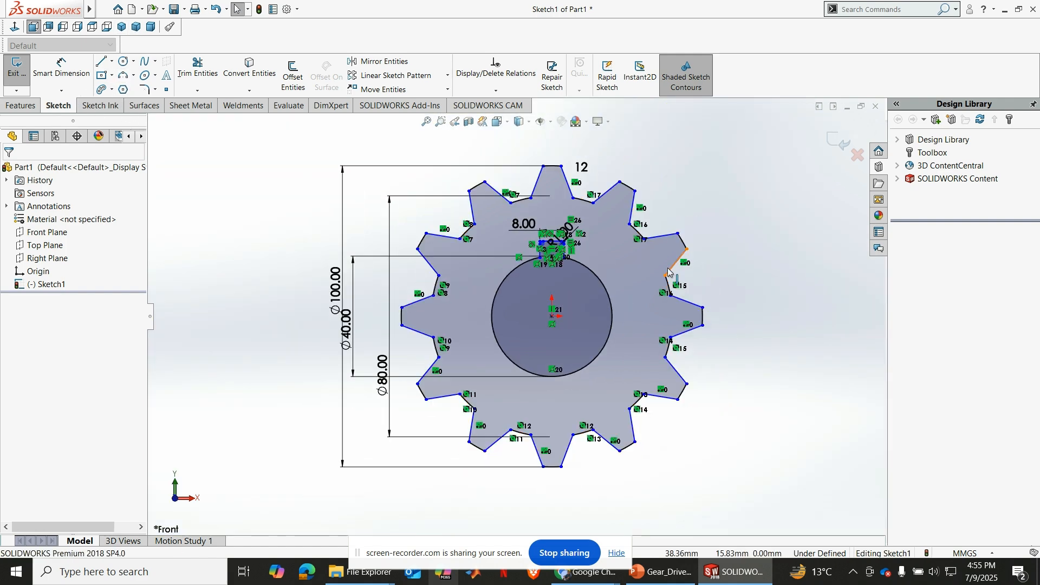
click(29, 109)
click(22, 76)
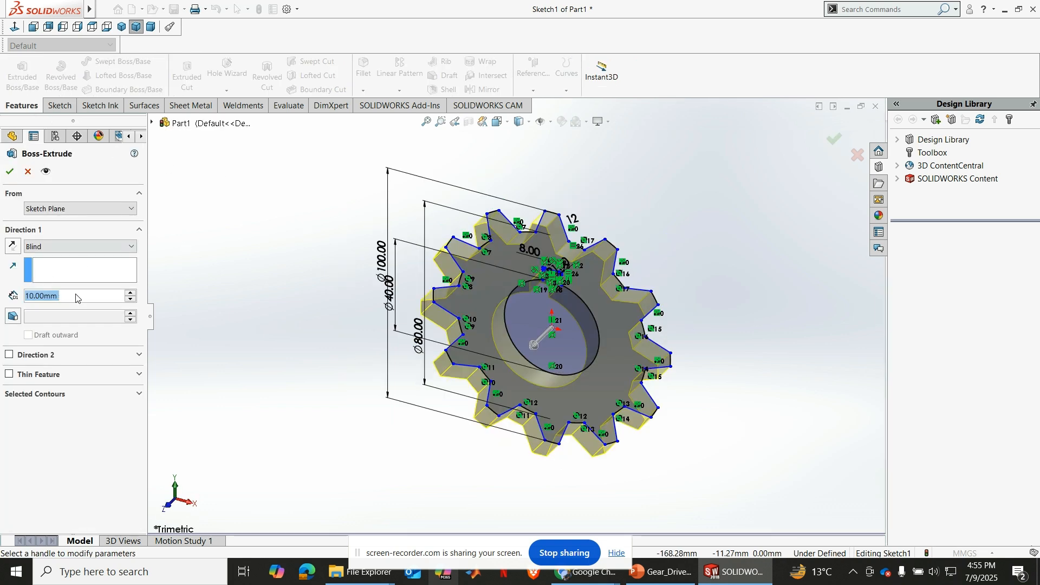
click(76, 296)
text(20)
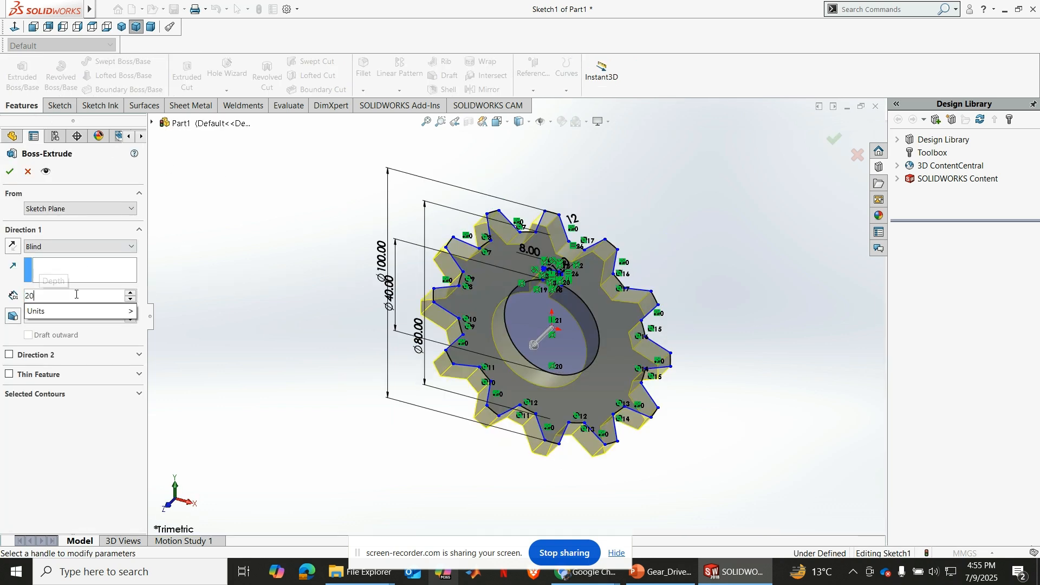
key(Return)
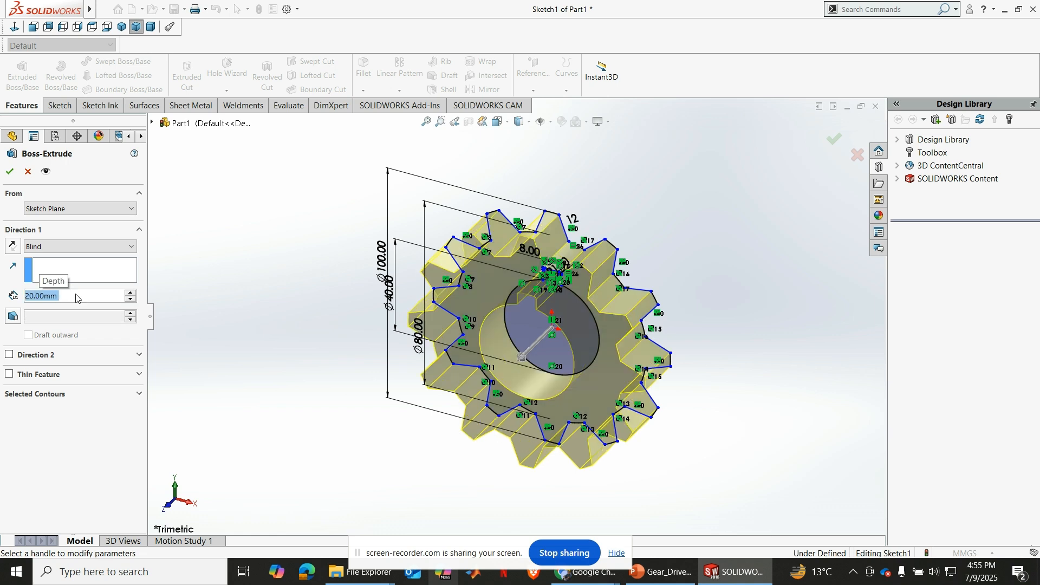
click(9, 173)
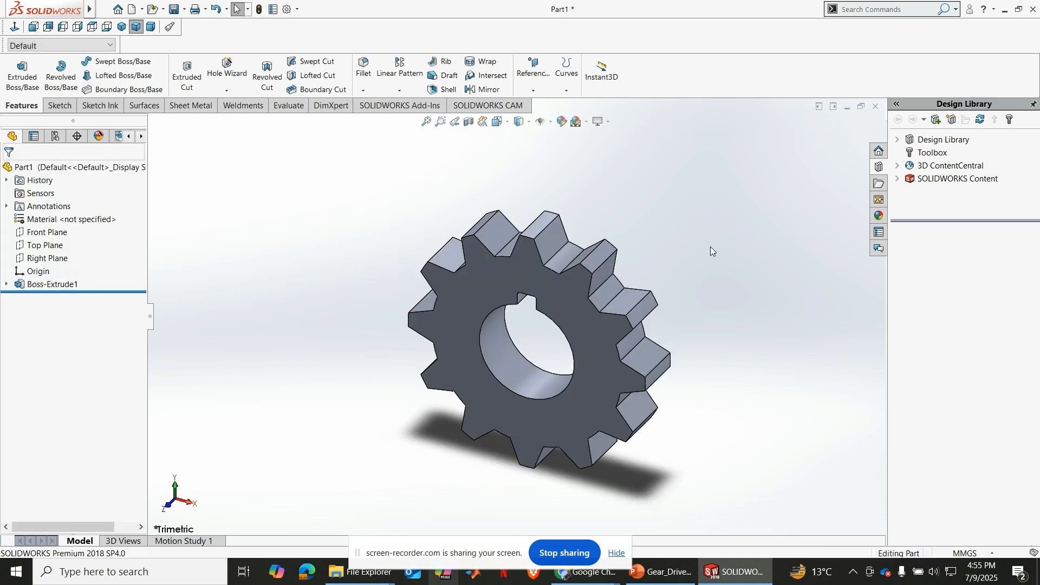
Edit the extrusion's sketch to set the bore diameter to 30 mm, and exit the sketch to rebuild the gear.
middle_drag(688, 326, 720, 293)
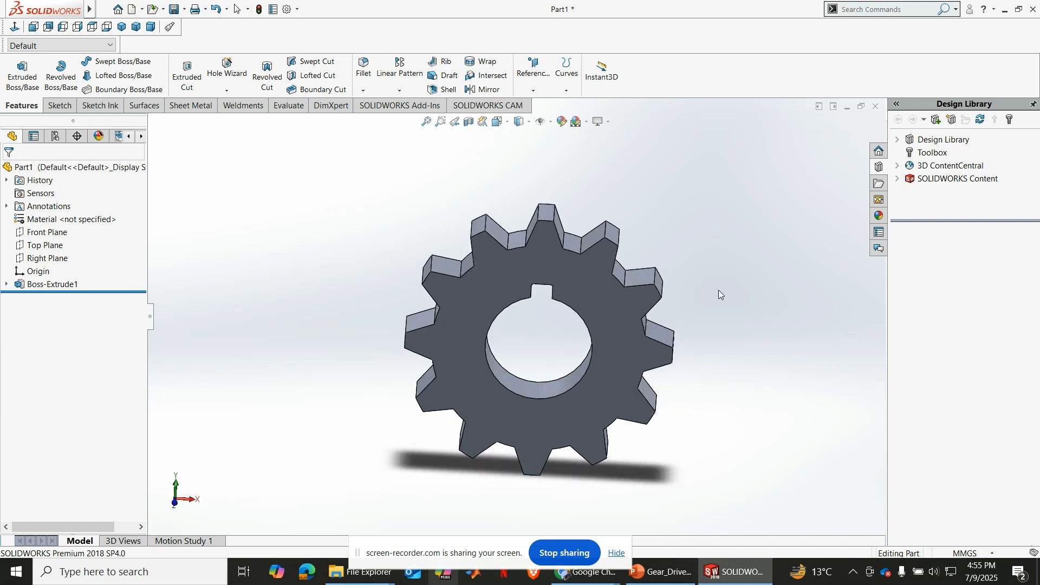
click(13, 283)
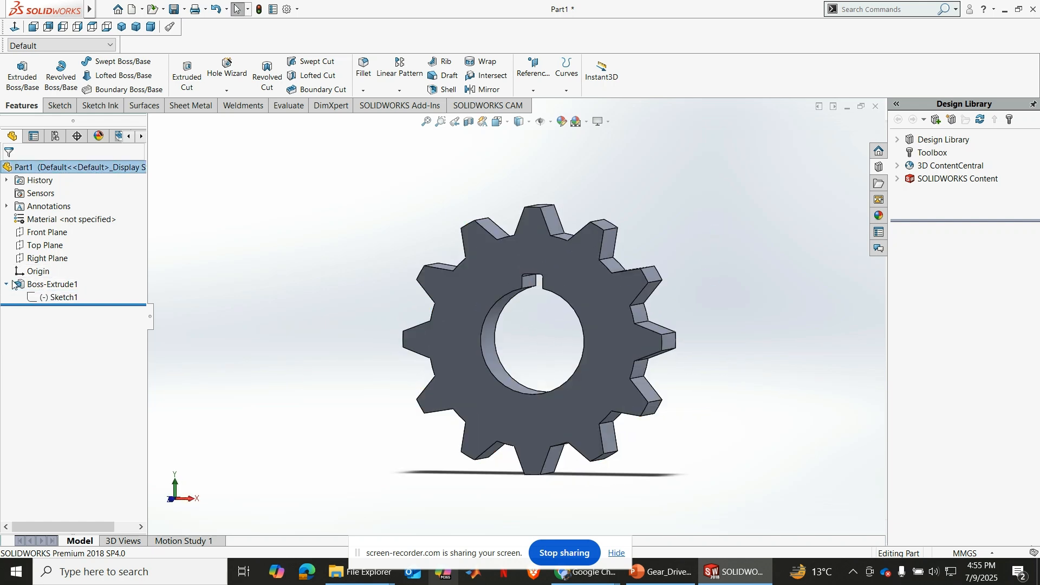
click(34, 297)
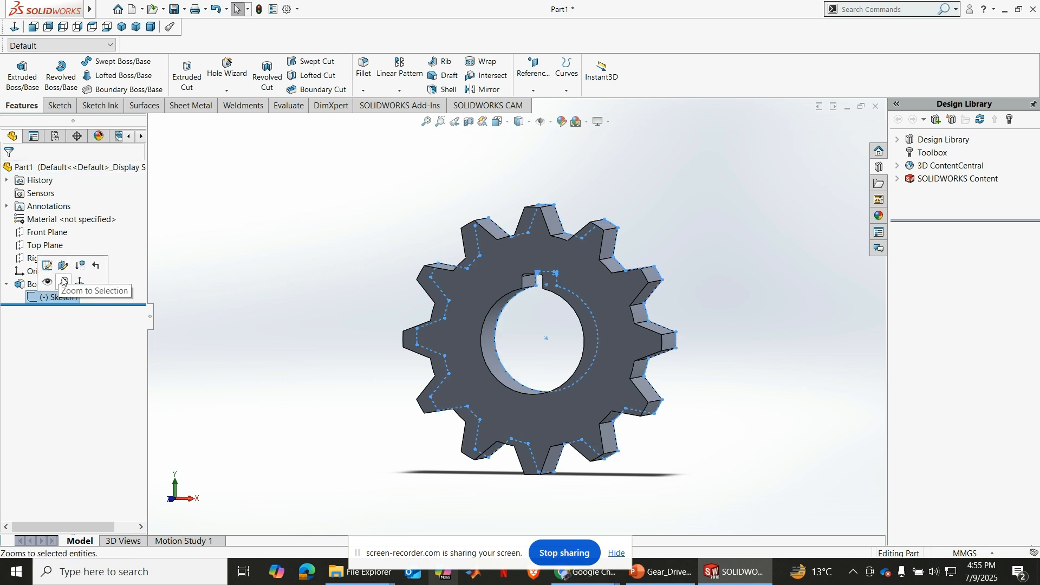
click(47, 265)
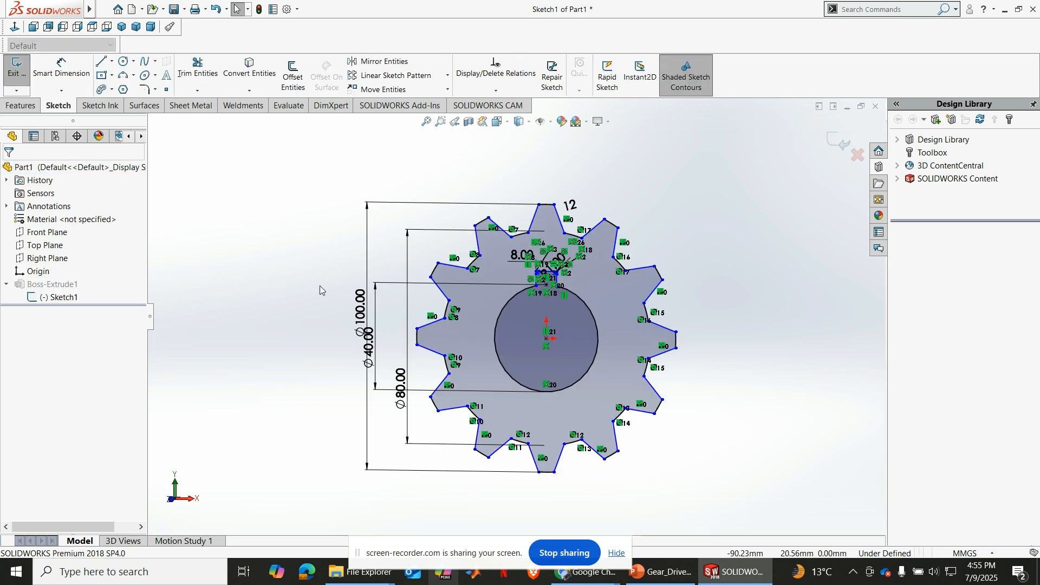
double_click(367, 345)
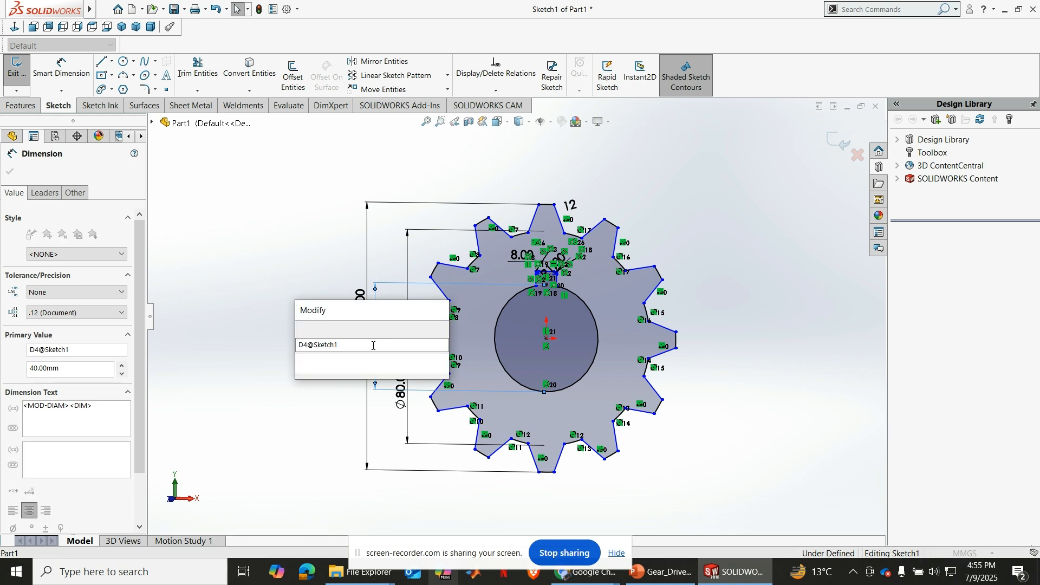
text(30)
key(Return)
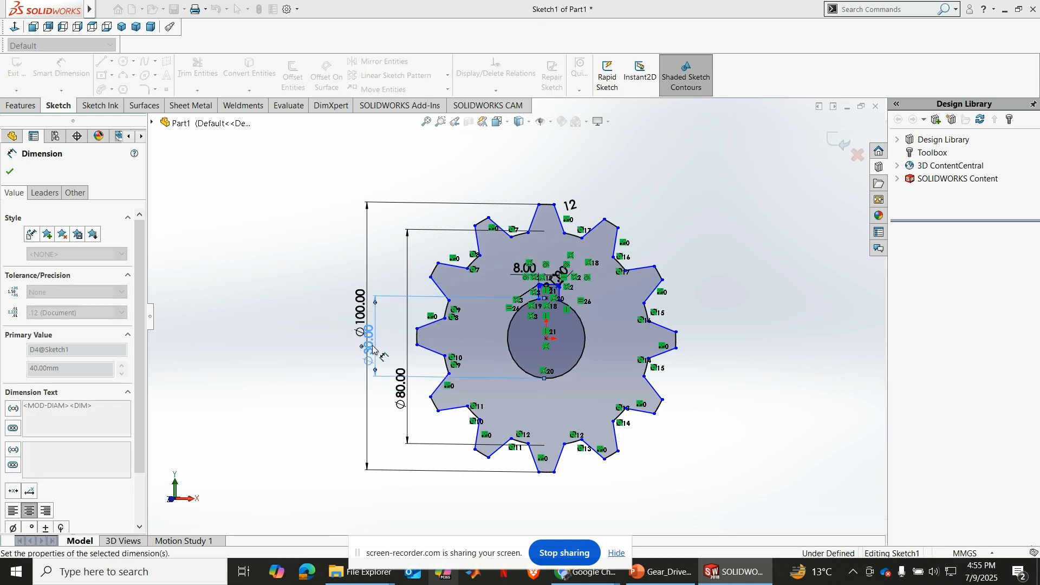
click(9, 174)
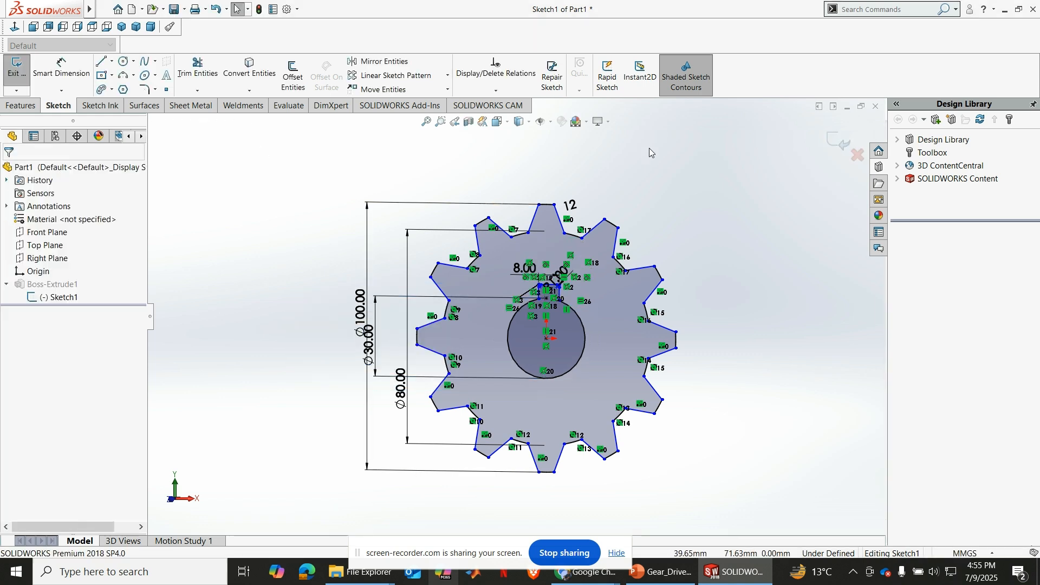
click(825, 144)
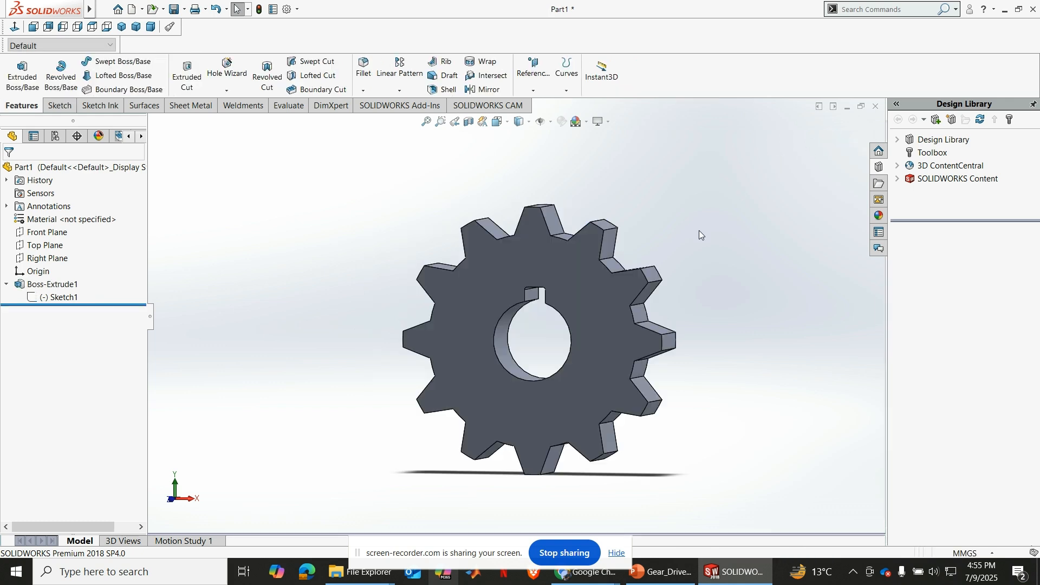
Start a new sketch on the gear's front face, oriented normal to the face.
middle_drag(724, 255, 718, 275)
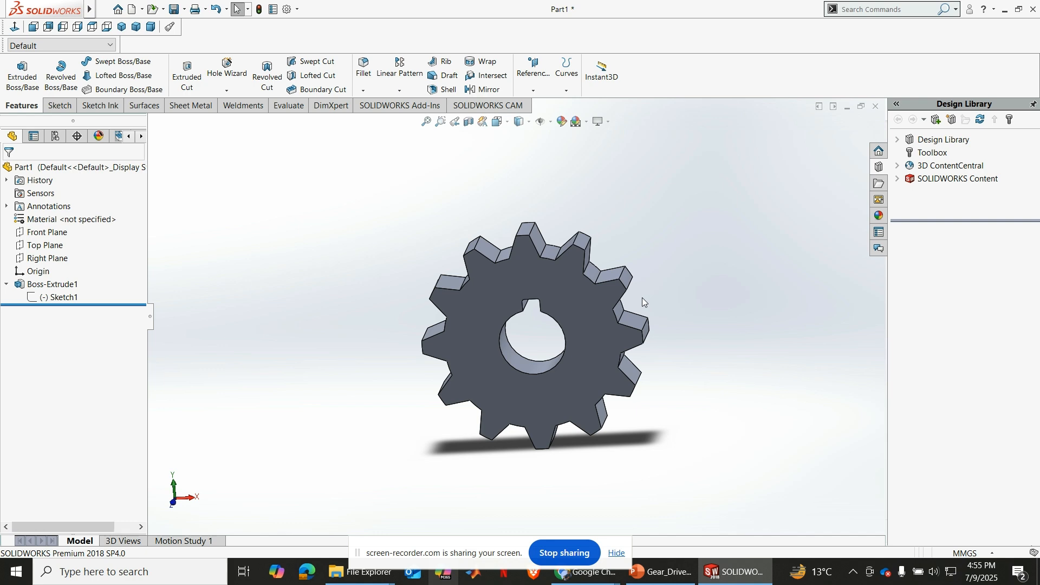
scroll(604, 293, down, 1)
middle_drag(691, 328, 685, 317)
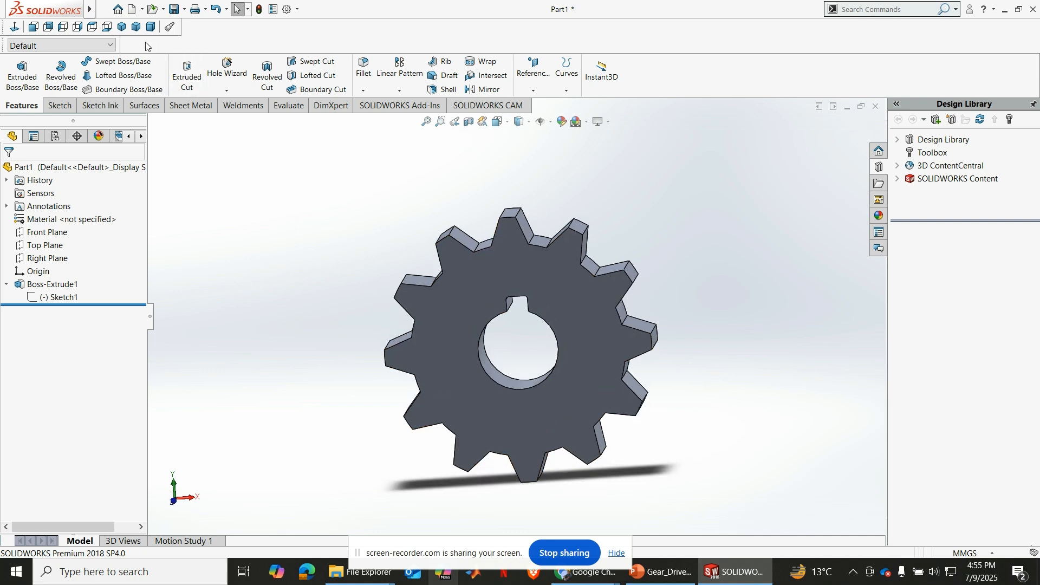
click(126, 30)
middle_drag(724, 366, 759, 310)
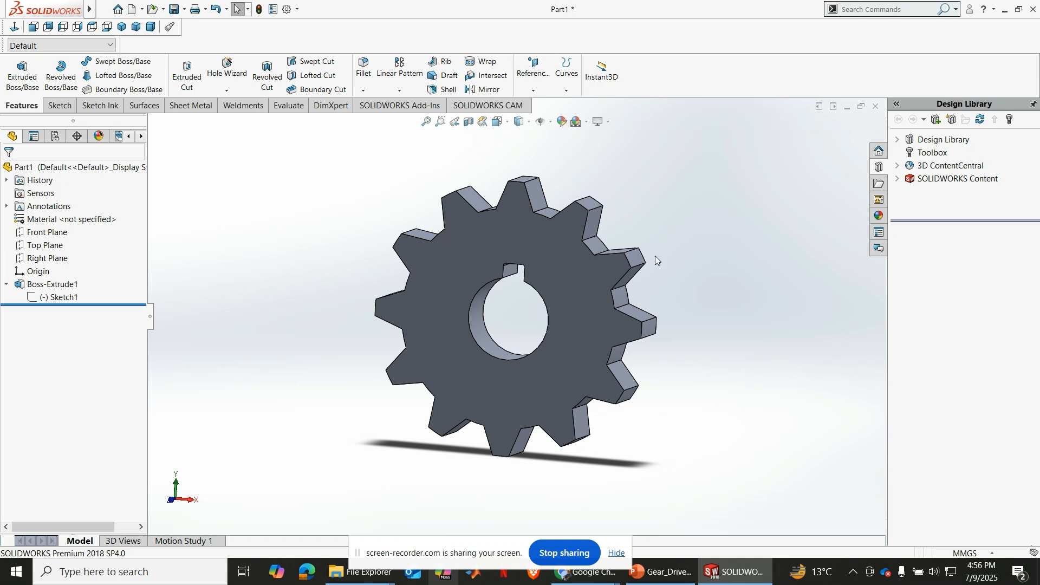
scroll(656, 257, down, 2)
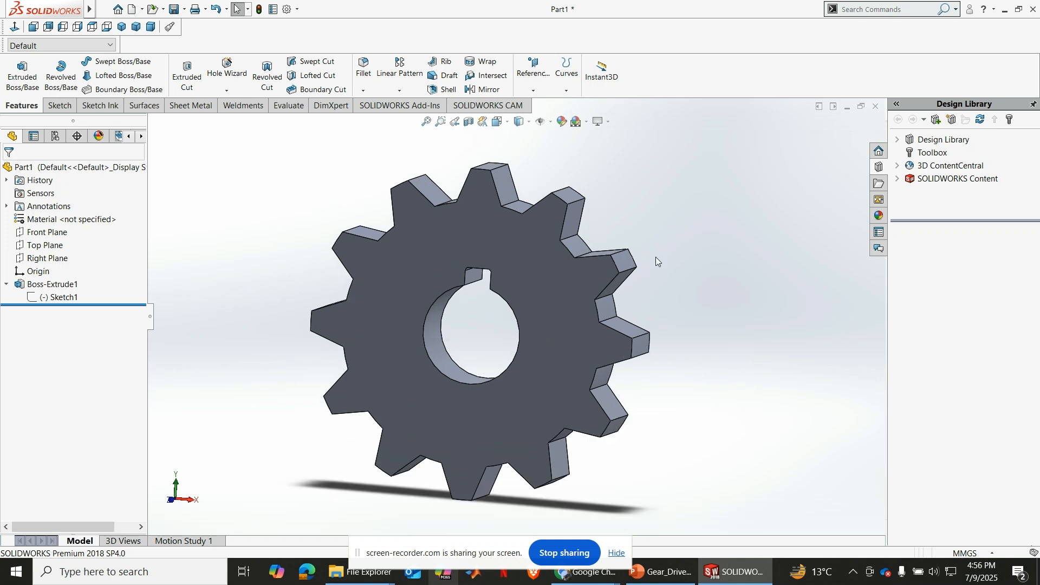
click(564, 309)
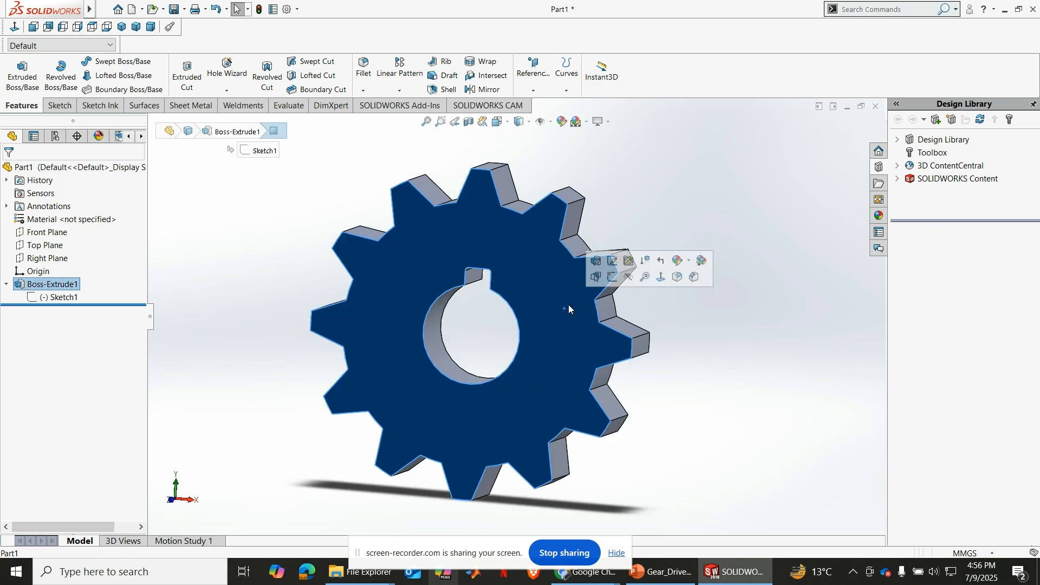
click(615, 279)
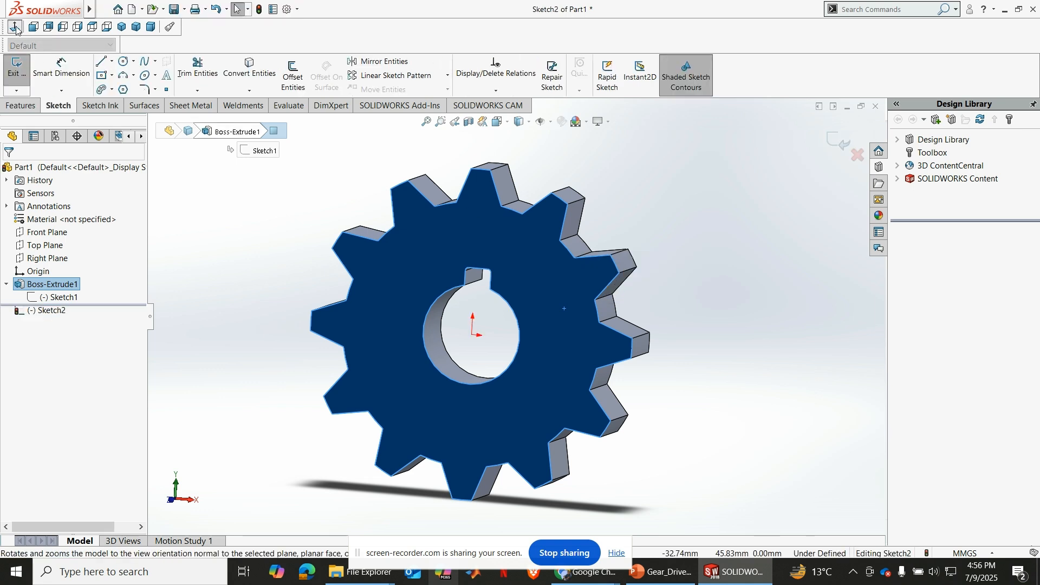
click(15, 27)
Sketch two concentric circles centered on the origin, with radii of about 24.5 mm and 34.1 mm.
click(124, 62)
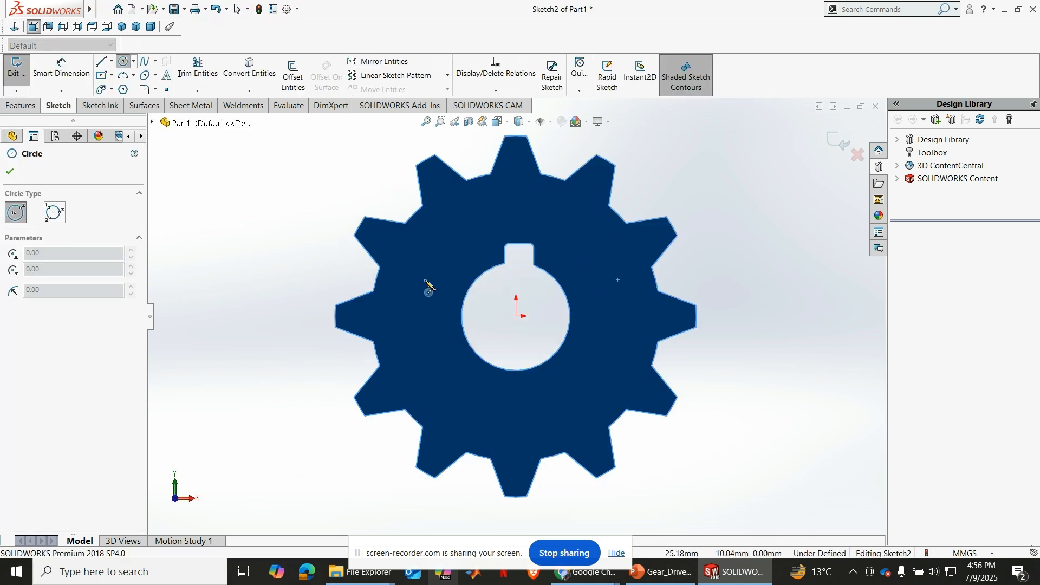
click(517, 316)
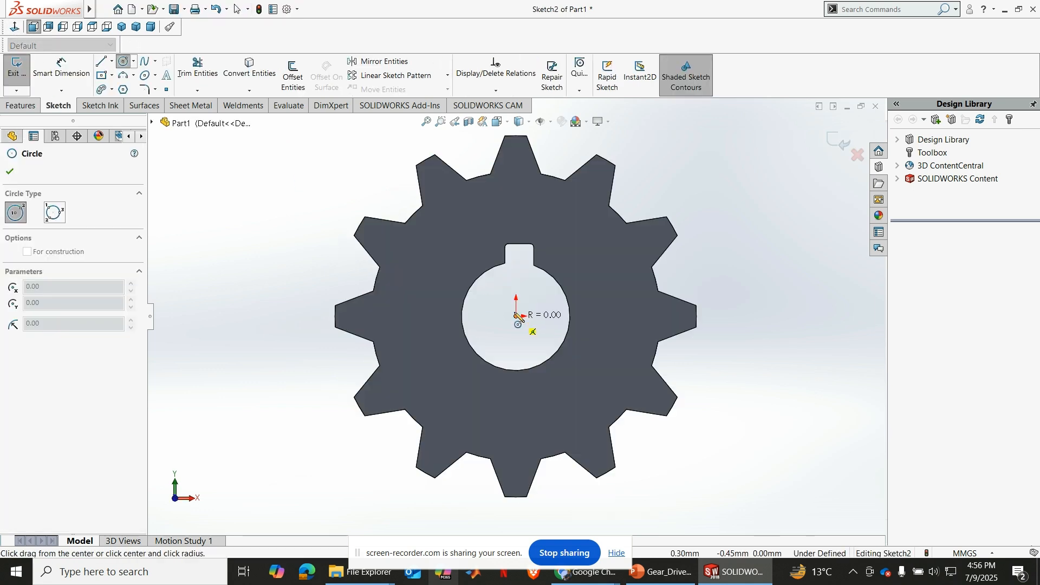
click(558, 239)
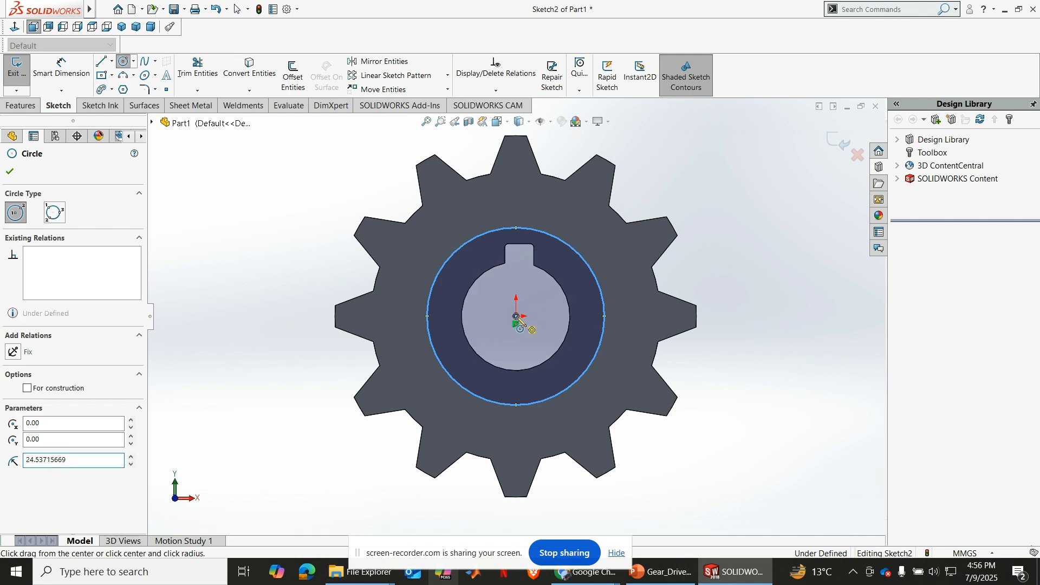
click(516, 317)
click(575, 212)
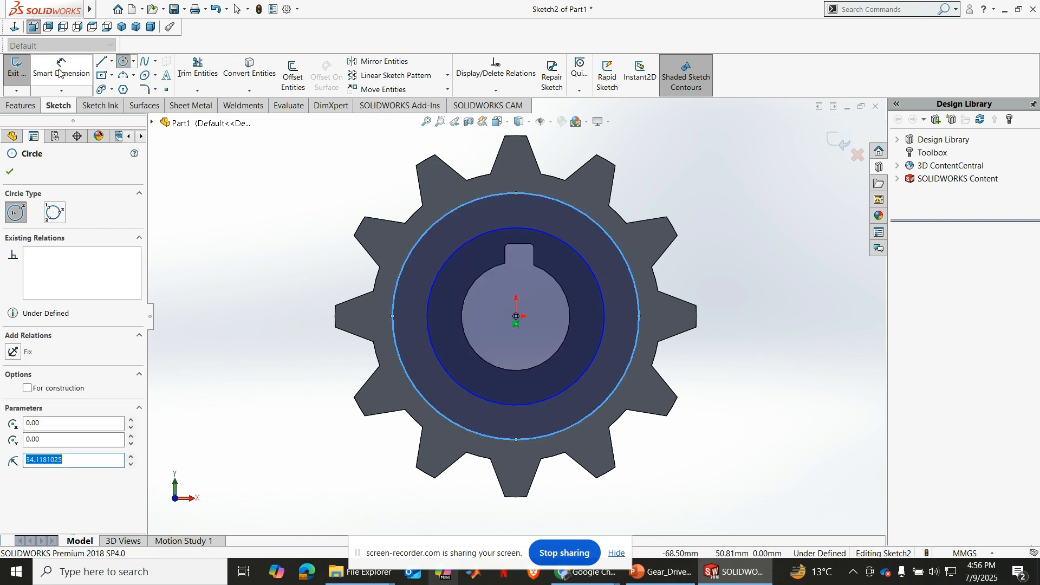
Dimension the outer circle's diameter as 70 mm.
click(61, 71)
click(394, 293)
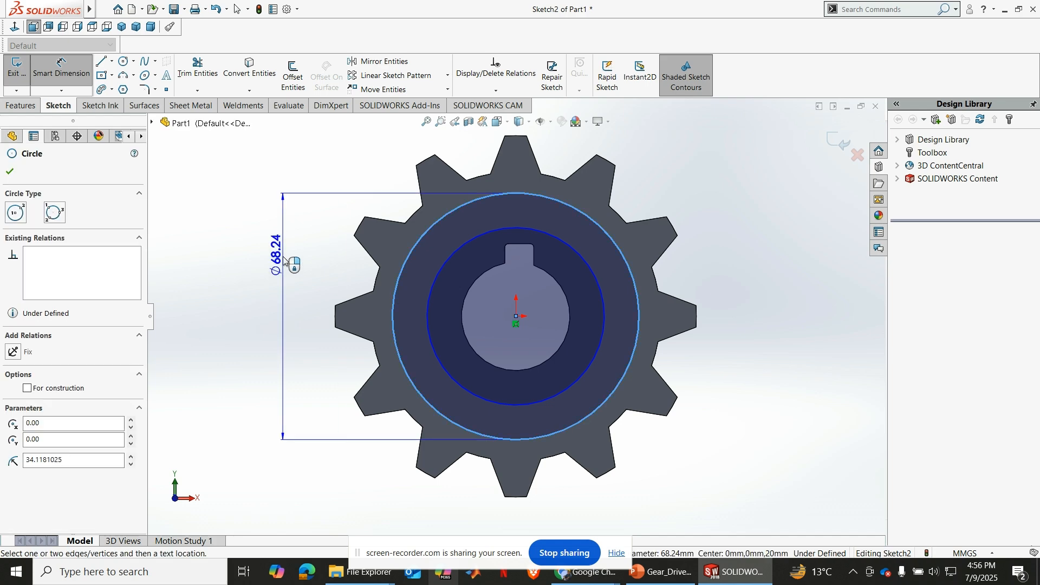
click(283, 254)
text(70)
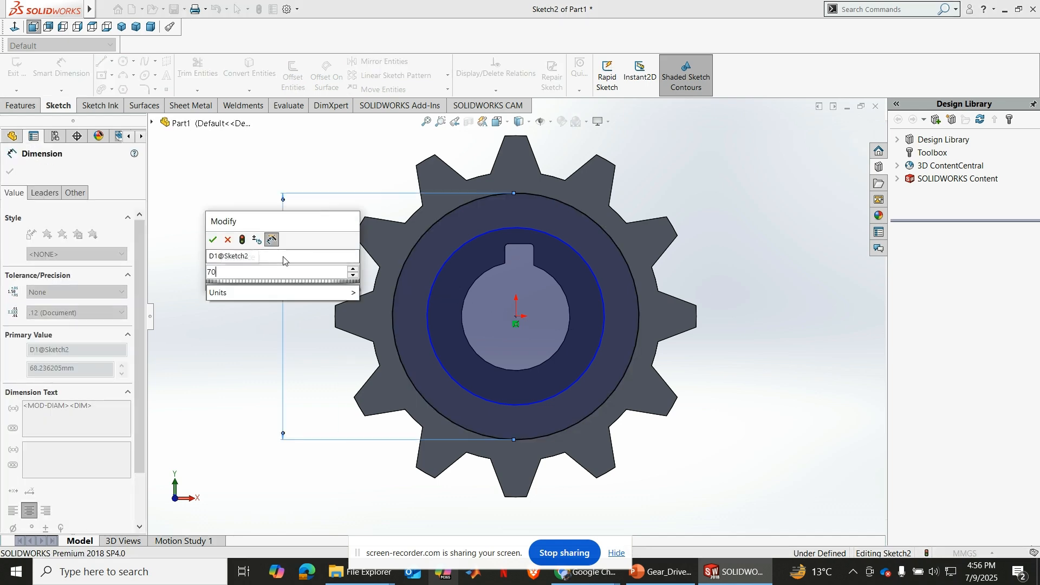
key(Return)
Dimension the inner circle's diameter as 50 mm and finish dimensioning.
click(428, 309)
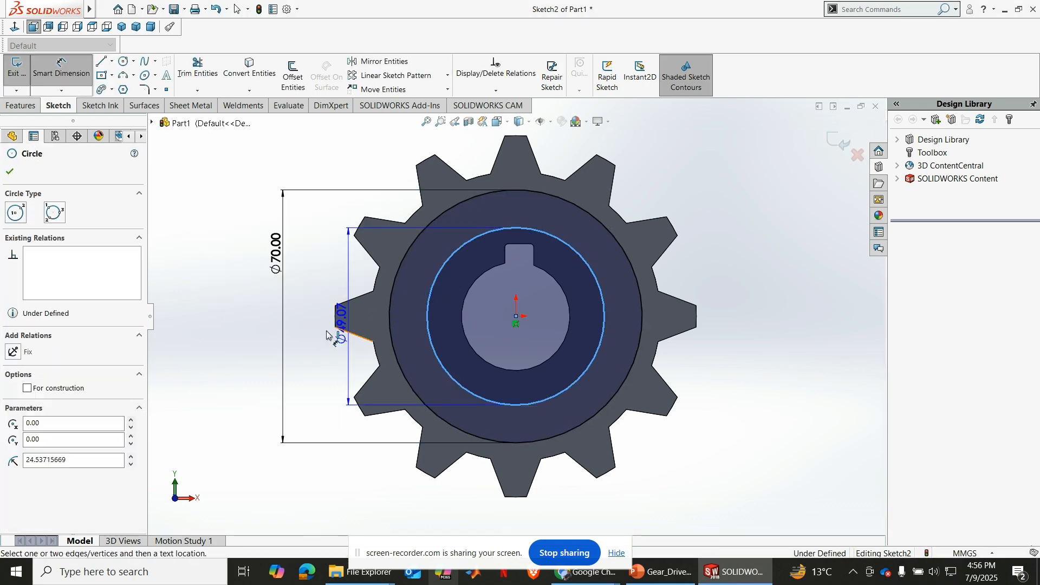
click(307, 345)
text(50)
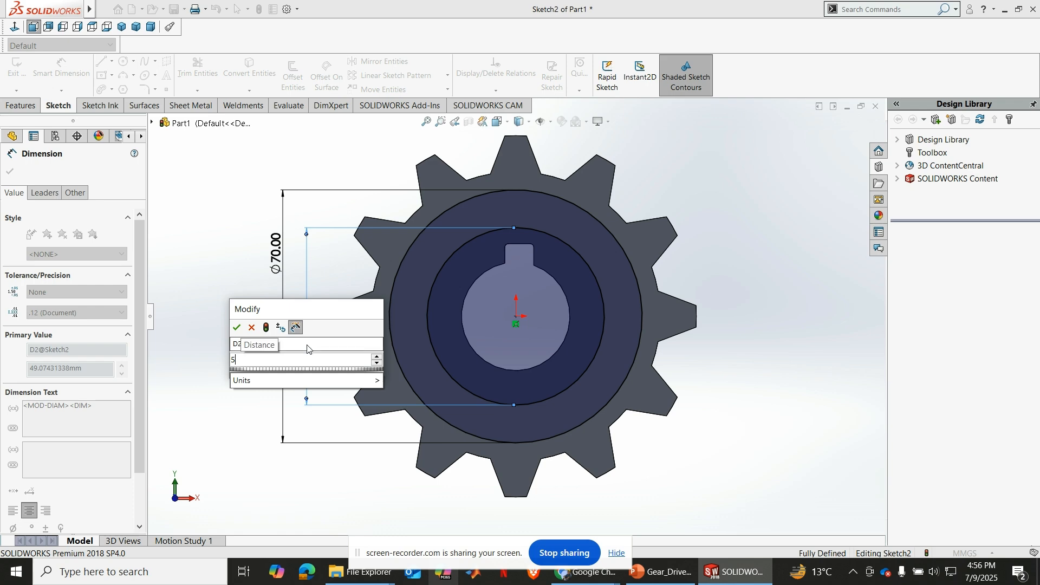
key(Return)
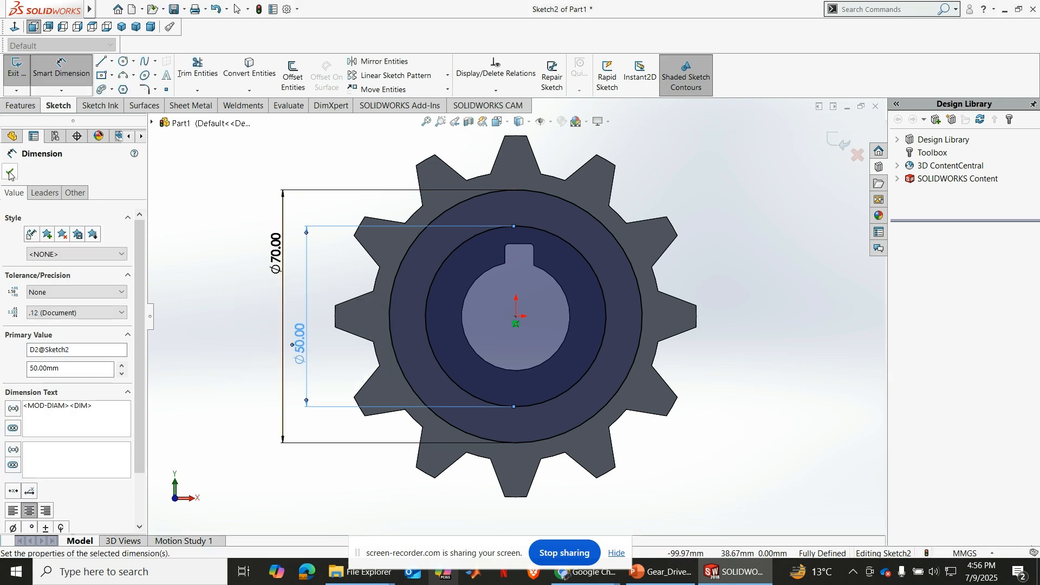
click(9, 172)
middle_drag(733, 250, 677, 258)
click(21, 106)
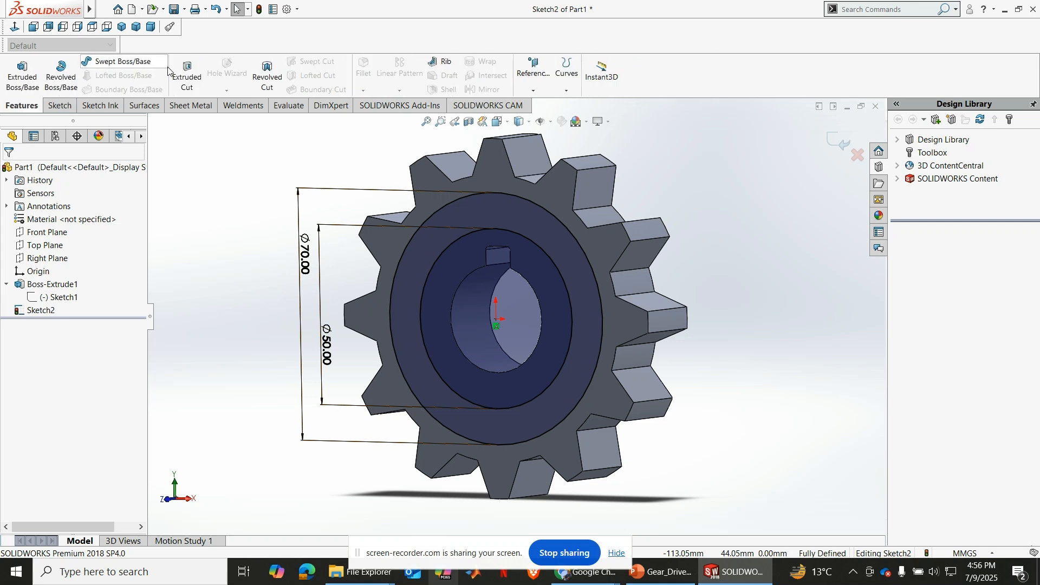
click(123, 62)
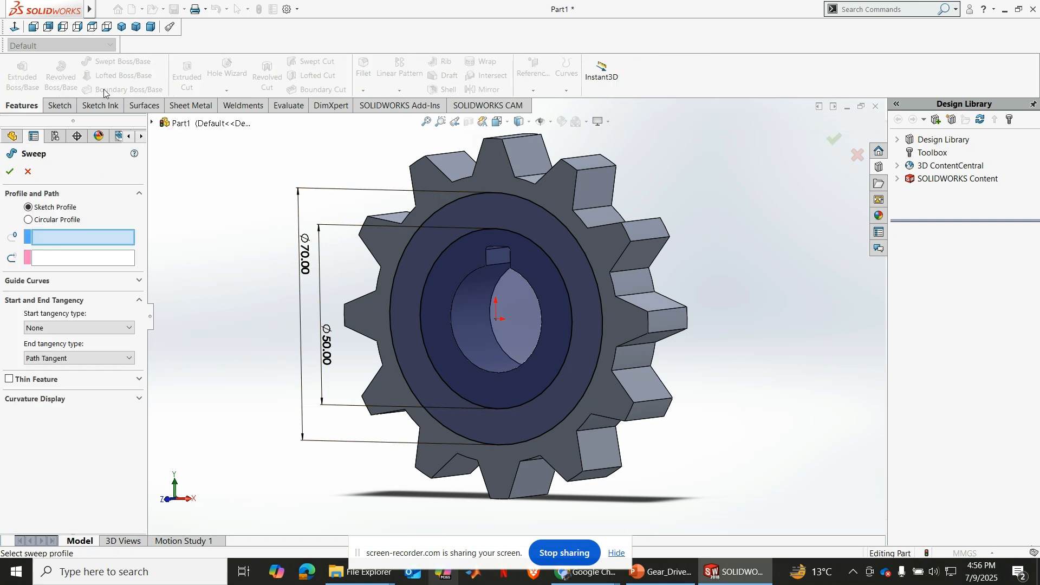
click(28, 172)
click(21, 76)
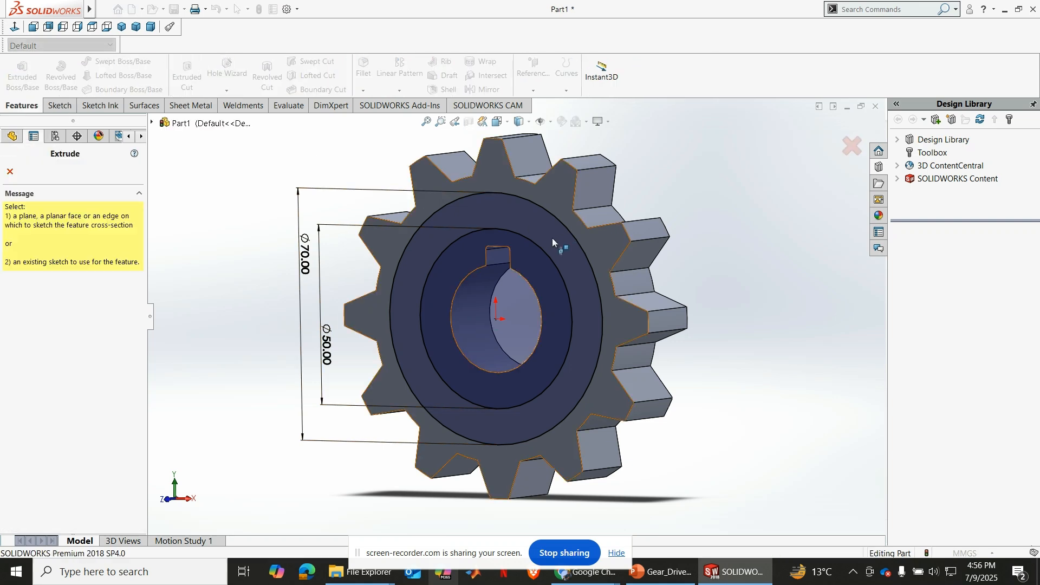
click(500, 219)
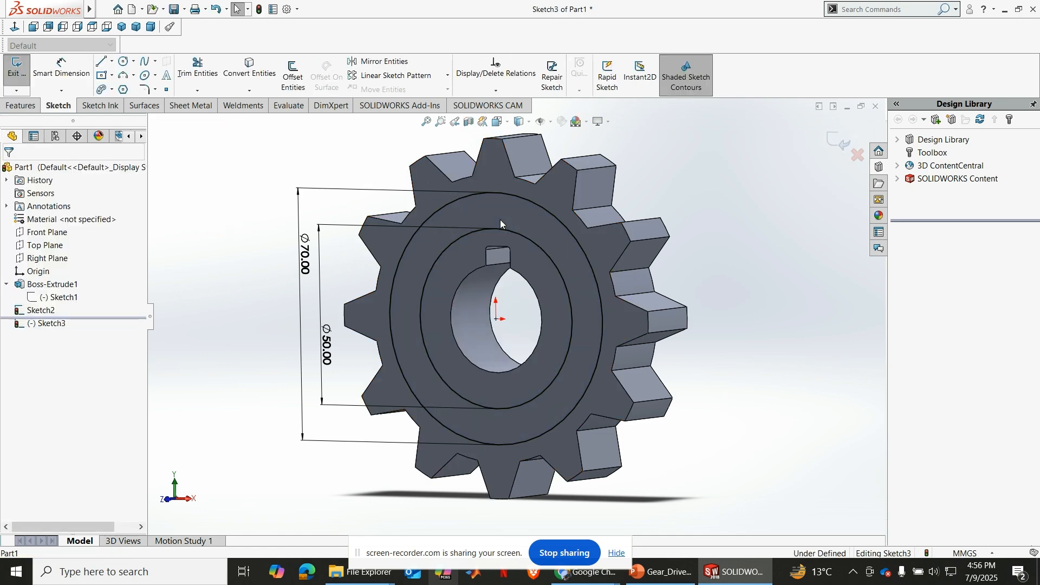
click(477, 209)
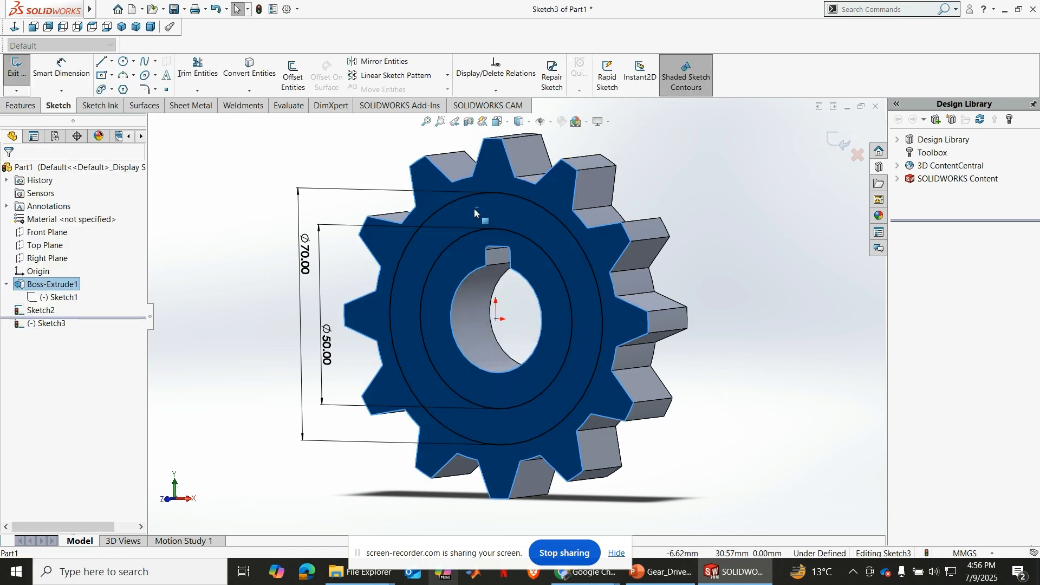
click(272, 255)
click(41, 310)
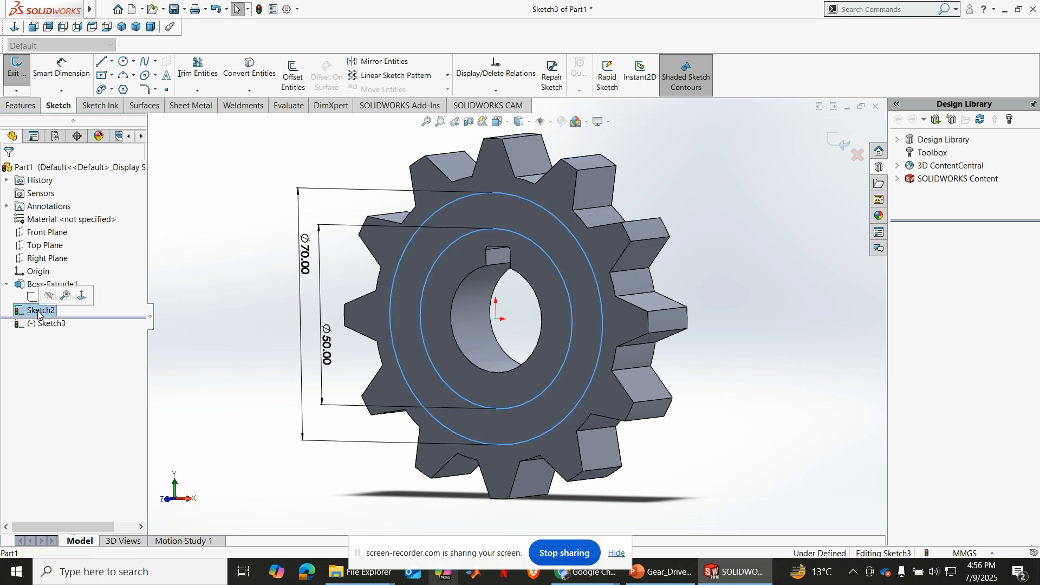
click(22, 106)
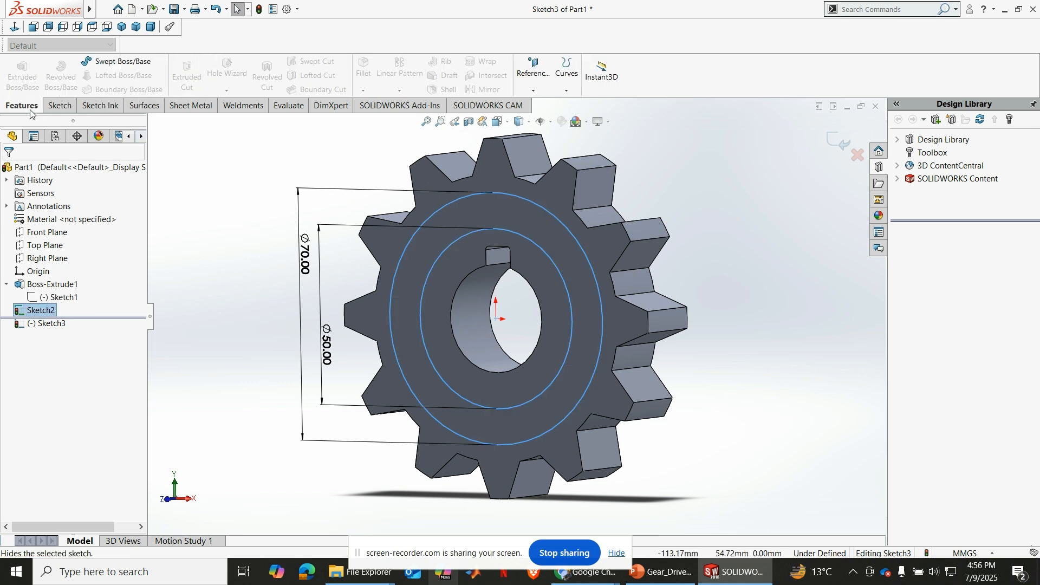
click(248, 176)
middle_drag(717, 193, 664, 213)
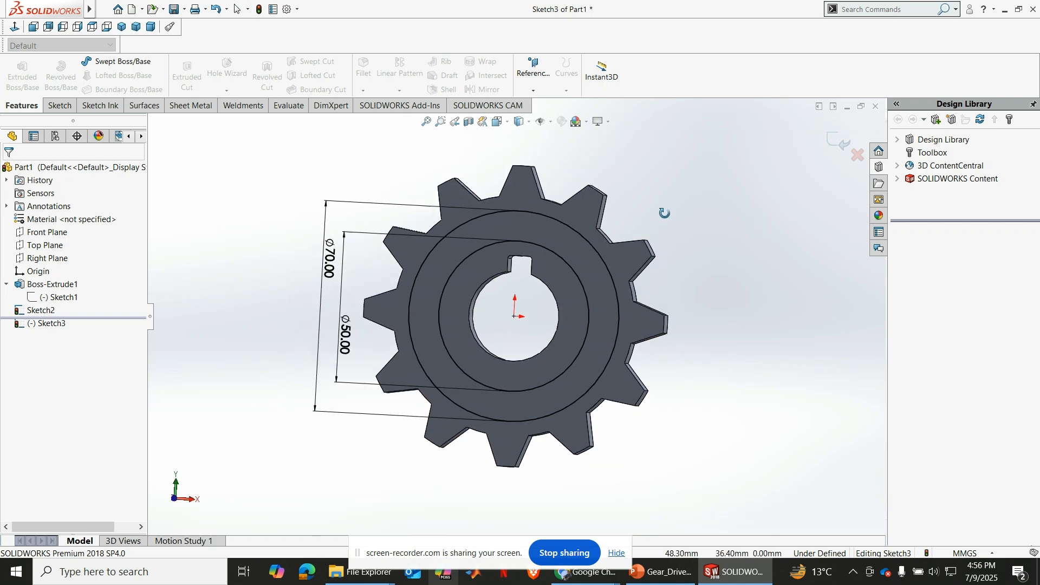
scroll(564, 284, down, 3)
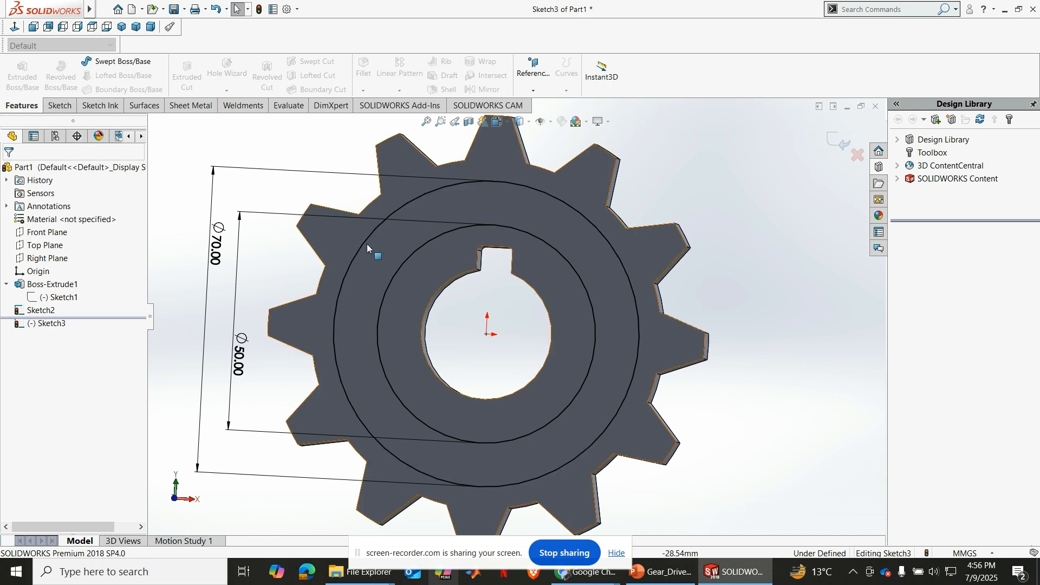
middle_drag(420, 237, 429, 271)
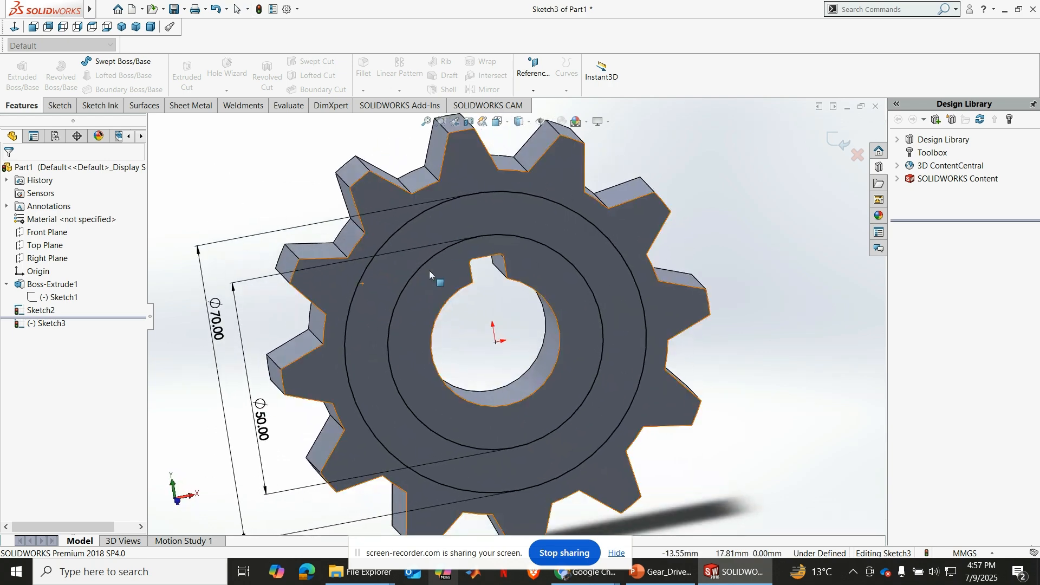
middle_drag(525, 226, 518, 217)
click(523, 217)
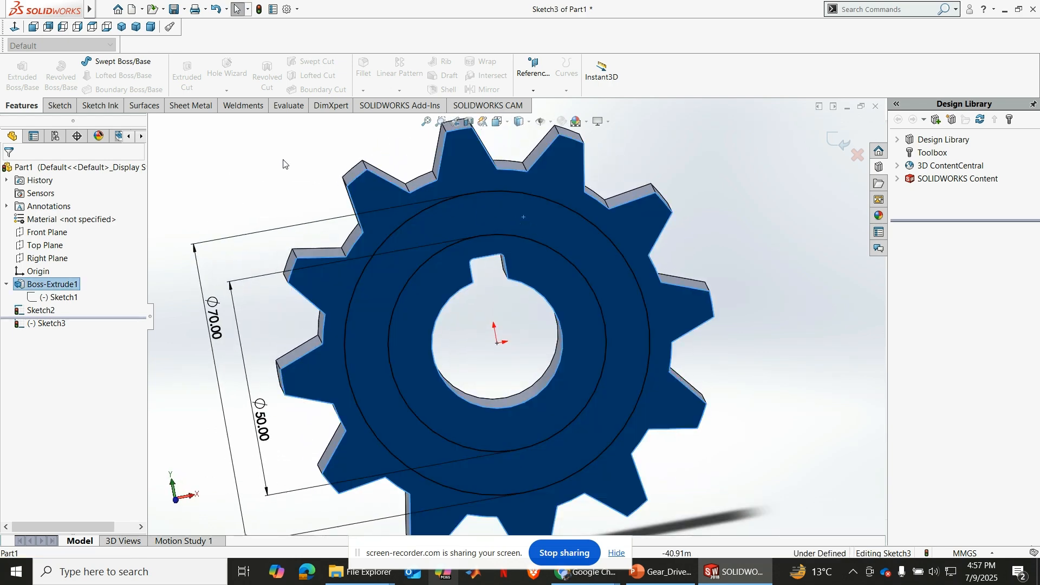
click(179, 217)
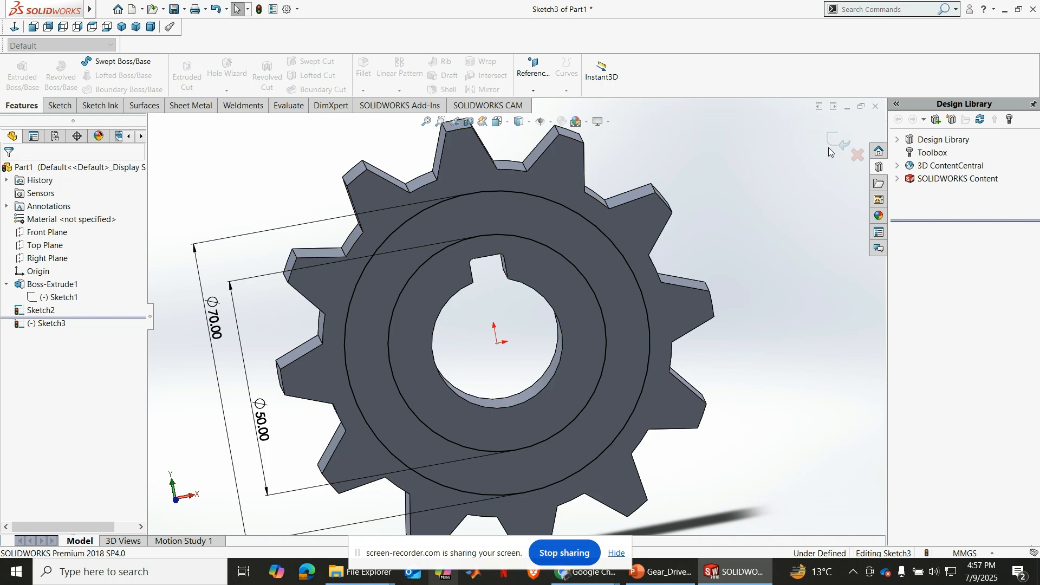
double_click(717, 173)
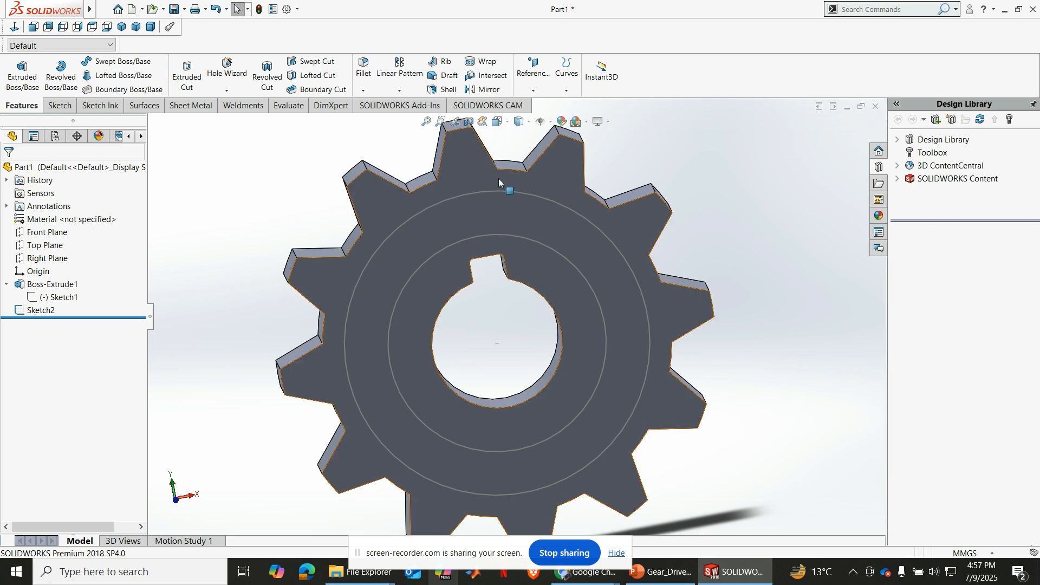
Reopen the sketch of the two concentric circles and cut-extrude the ring between them 5 mm deep into the gear's front face.
double_click(53, 310)
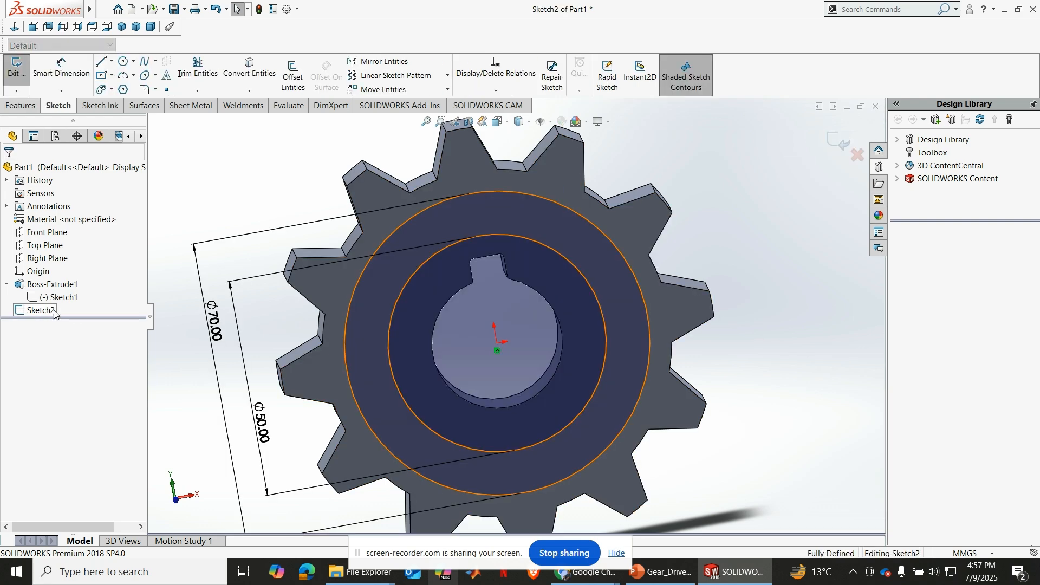
click(20, 106)
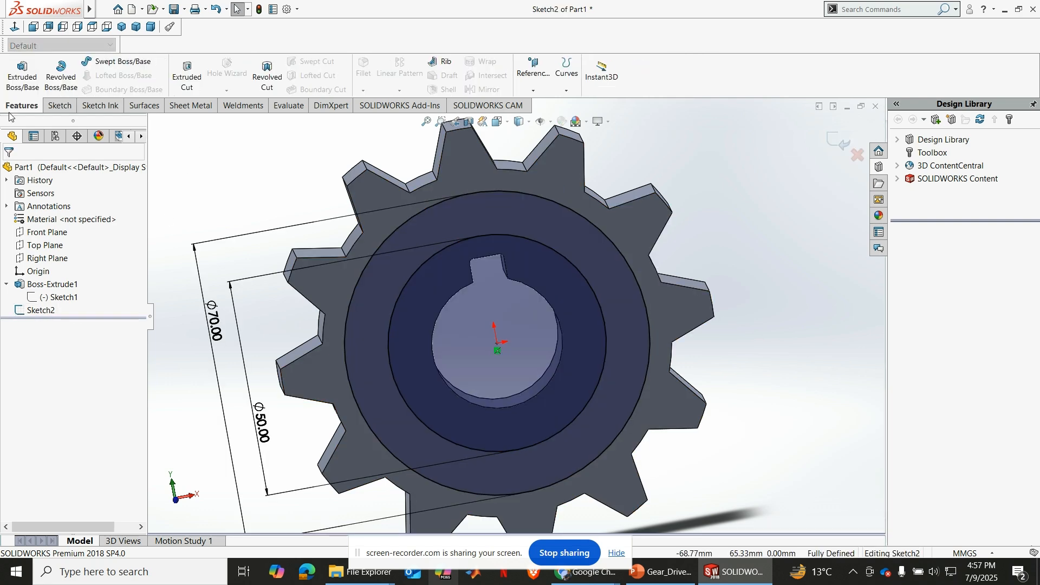
click(187, 71)
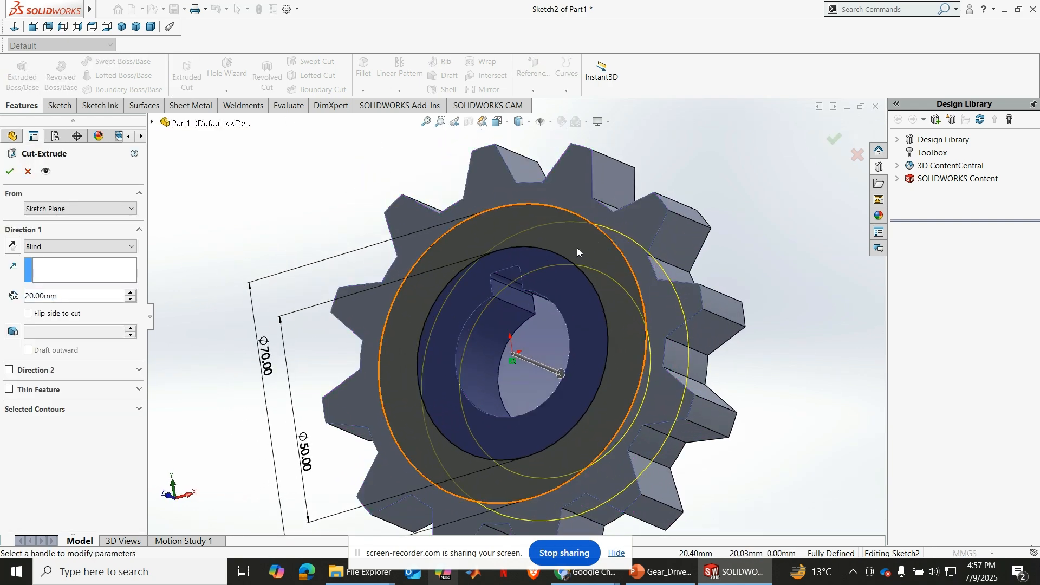
double_click(45, 296)
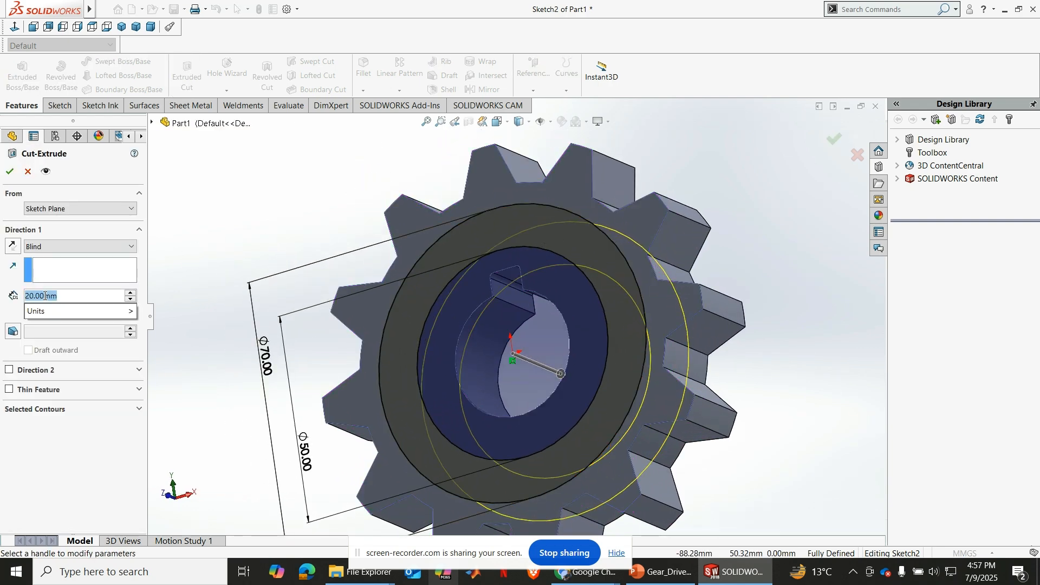
text(5)
key(Return)
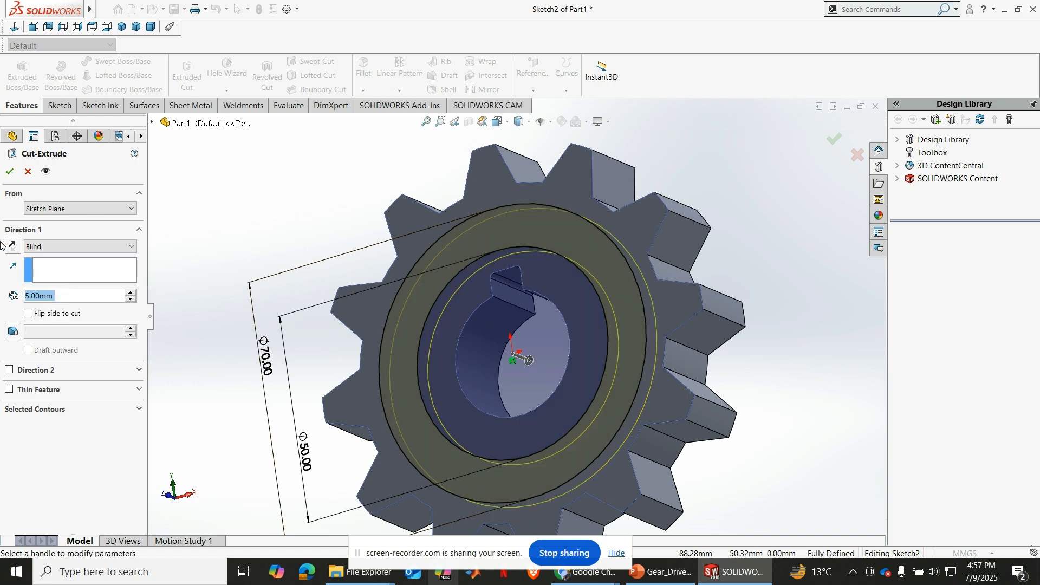
click(9, 173)
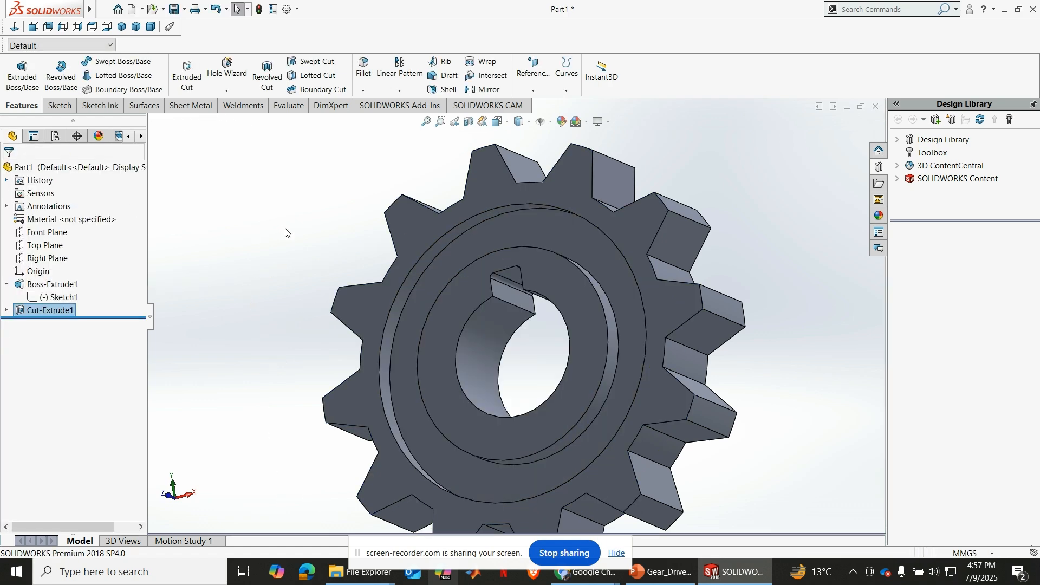
Start a new sketch on the gear's flat back face.
click(122, 27)
middle_drag(725, 296, 551, 255)
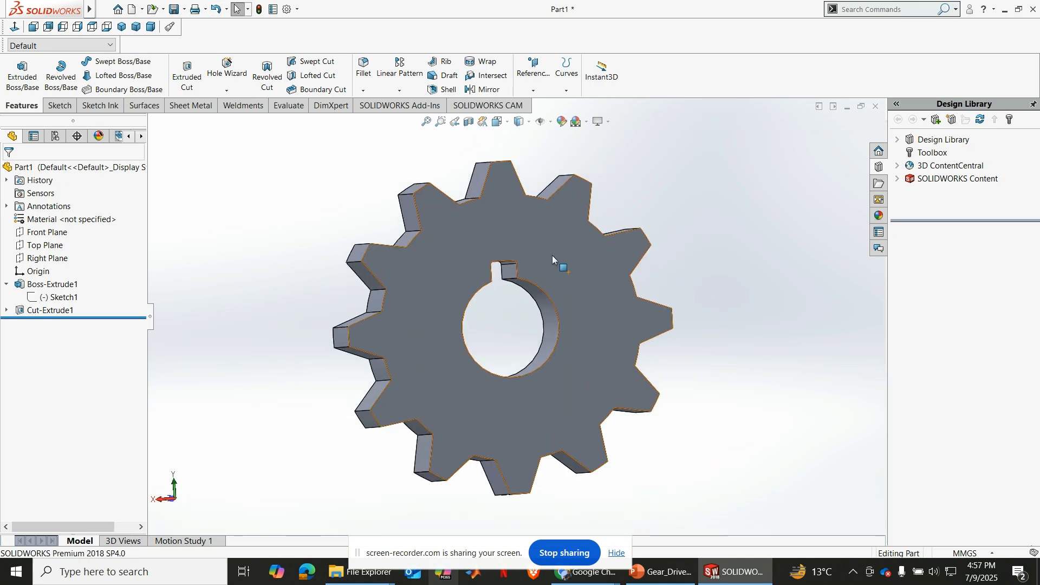
click(565, 246)
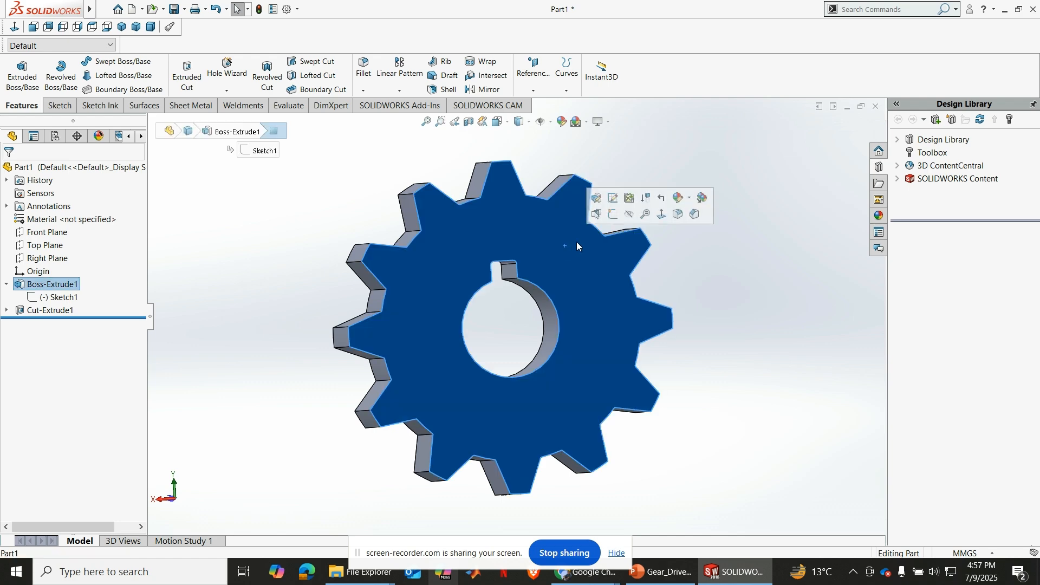
click(620, 215)
mouse_move(620, 213)
middle_down()
mouse_move(766, 304)
mouse_move(753, 293)
middle_up()
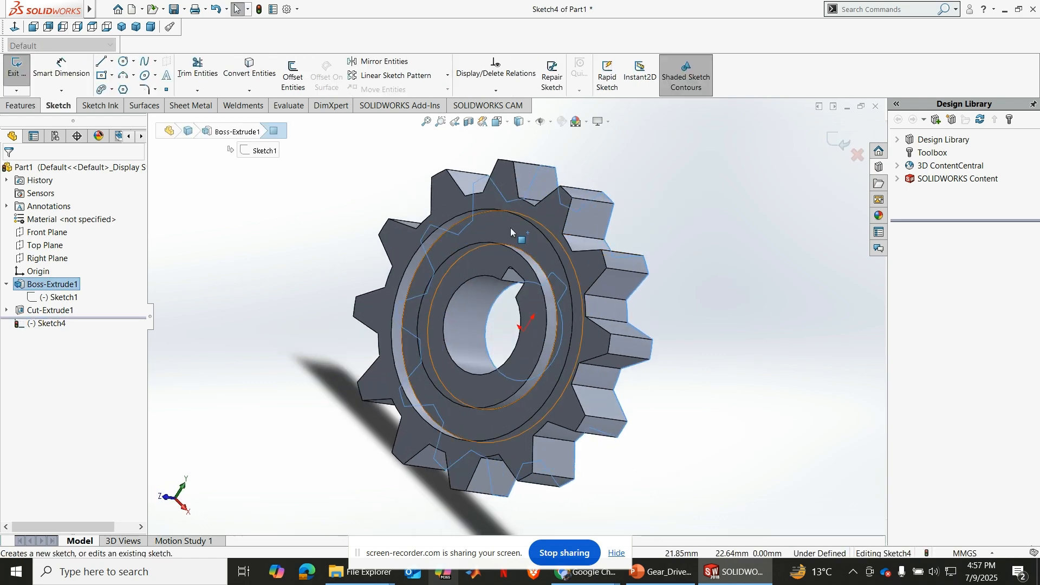
Project the front recess's outer and inner circular edges into the back-face sketch with Convert Entities.
click(489, 228)
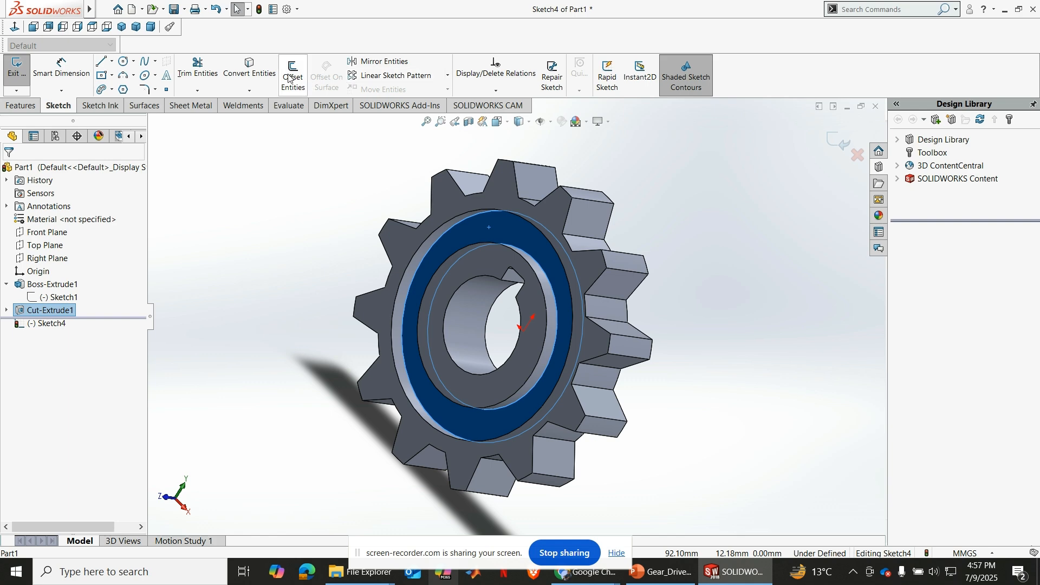
click(264, 61)
middle_drag(681, 292, 482, 273)
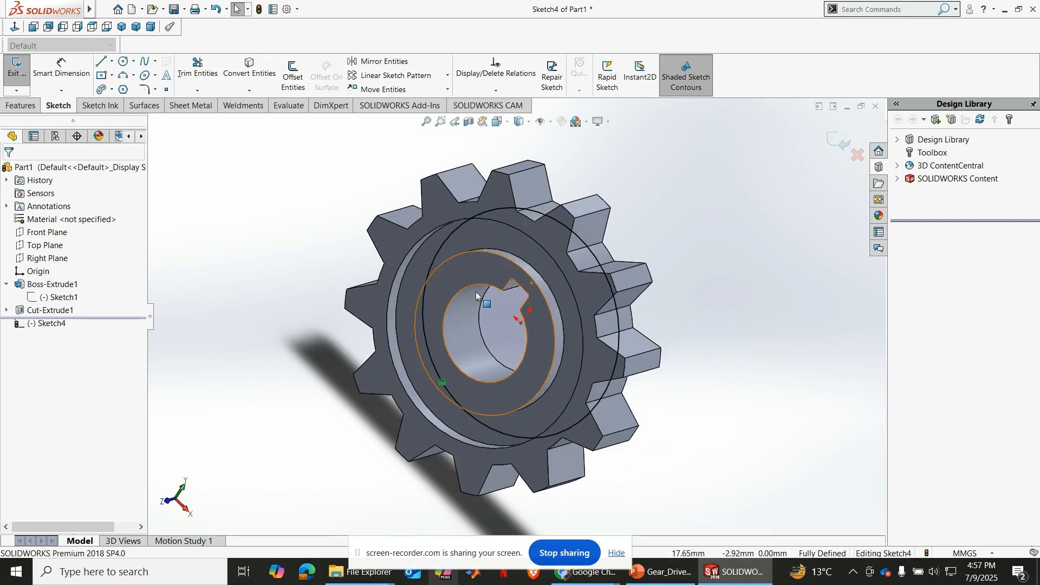
click(534, 269)
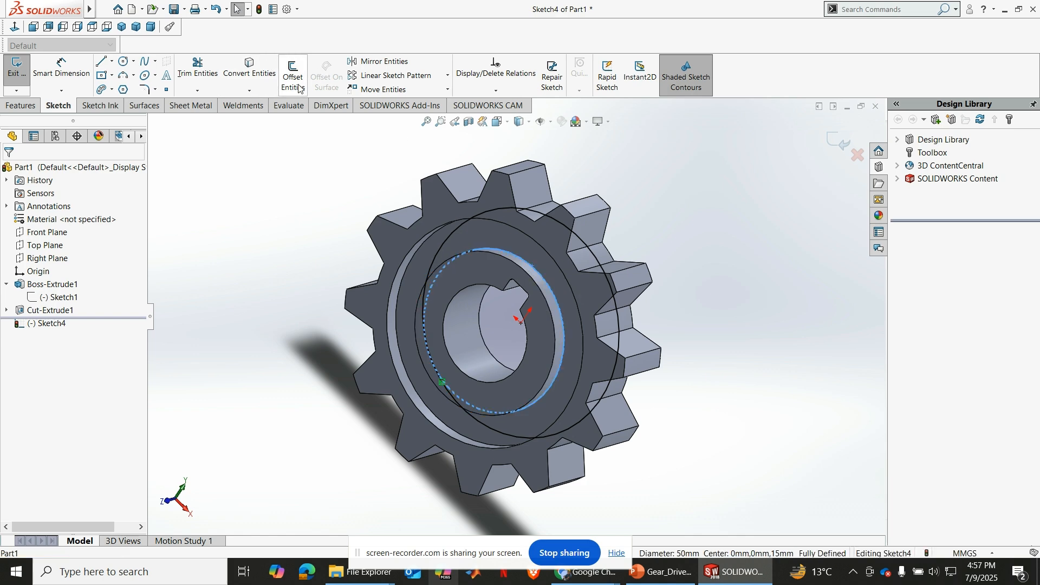
middle_drag(728, 272, 488, 217)
Cut-extrude the ring between the two converted circles 5 mm deep into the back face and view the gear in isometric.
click(17, 105)
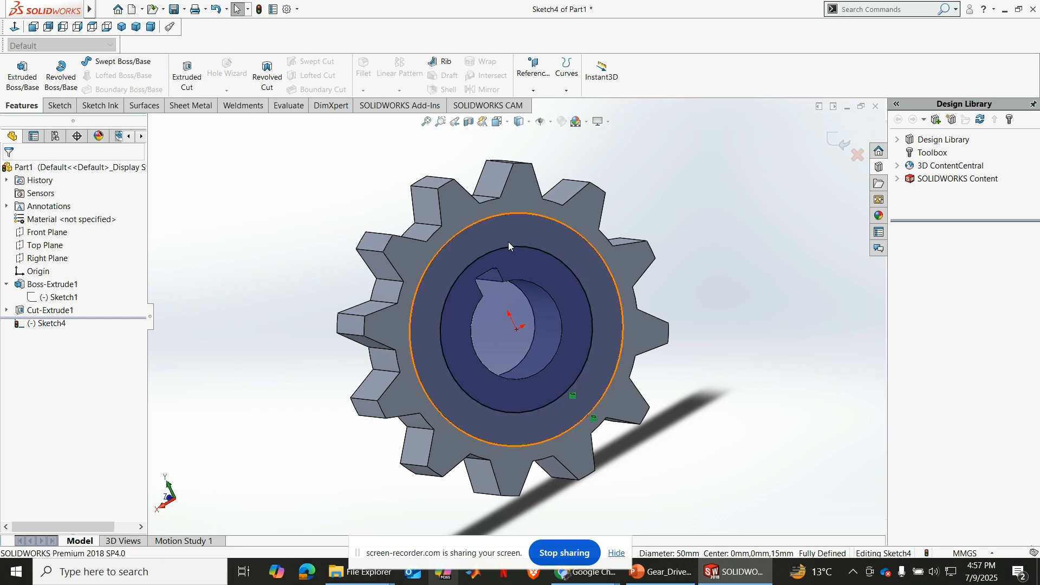
click(190, 79)
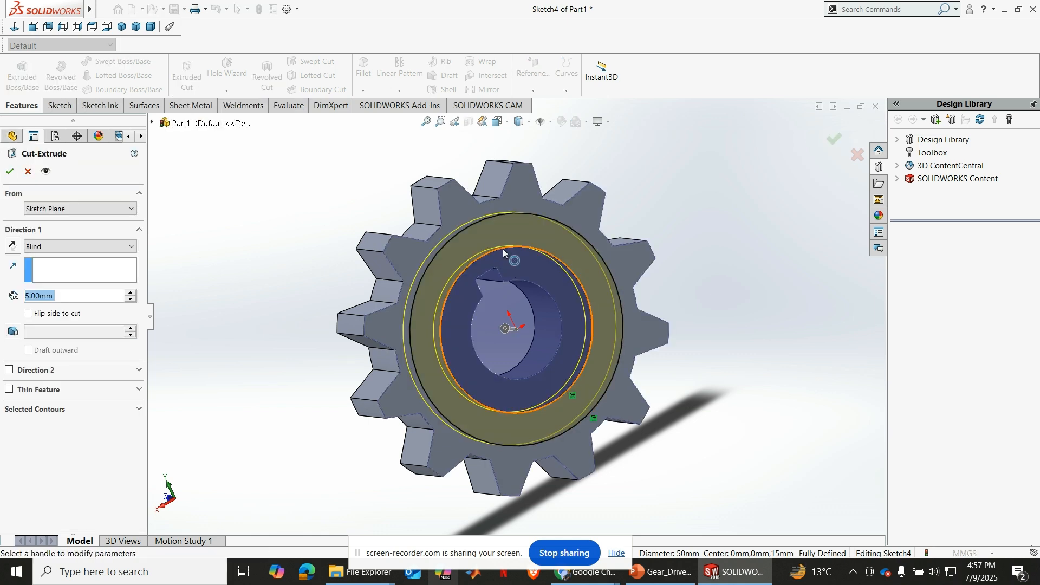
click(7, 171)
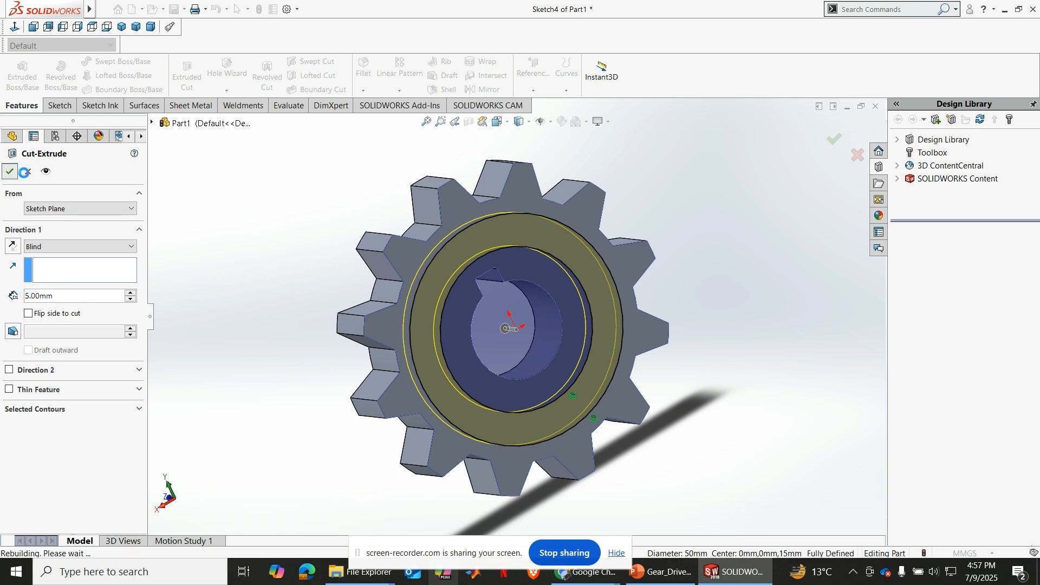
middle_drag(707, 217, 645, 325)
click(120, 27)
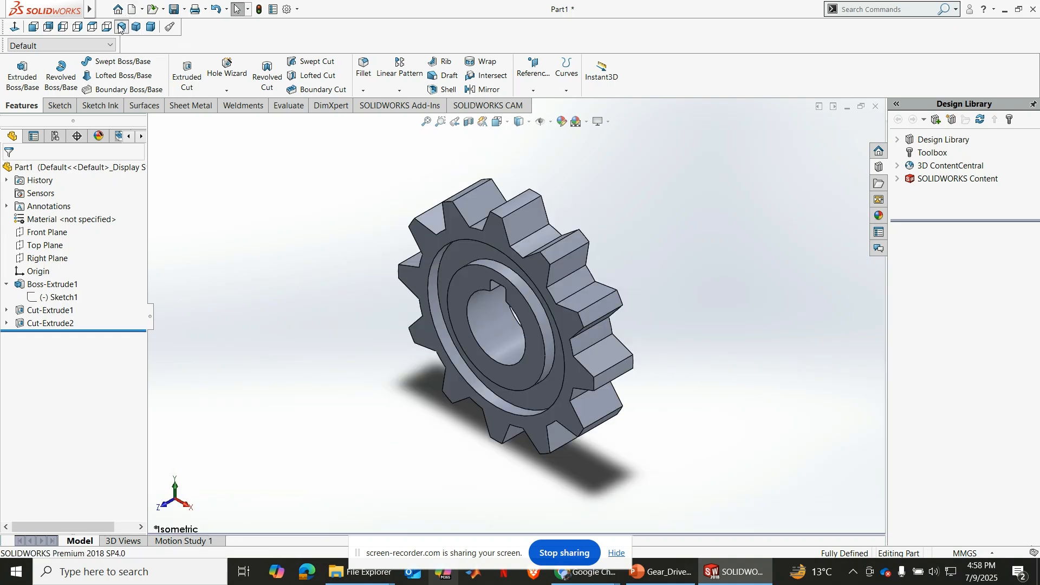
middle_drag(715, 356, 668, 356)
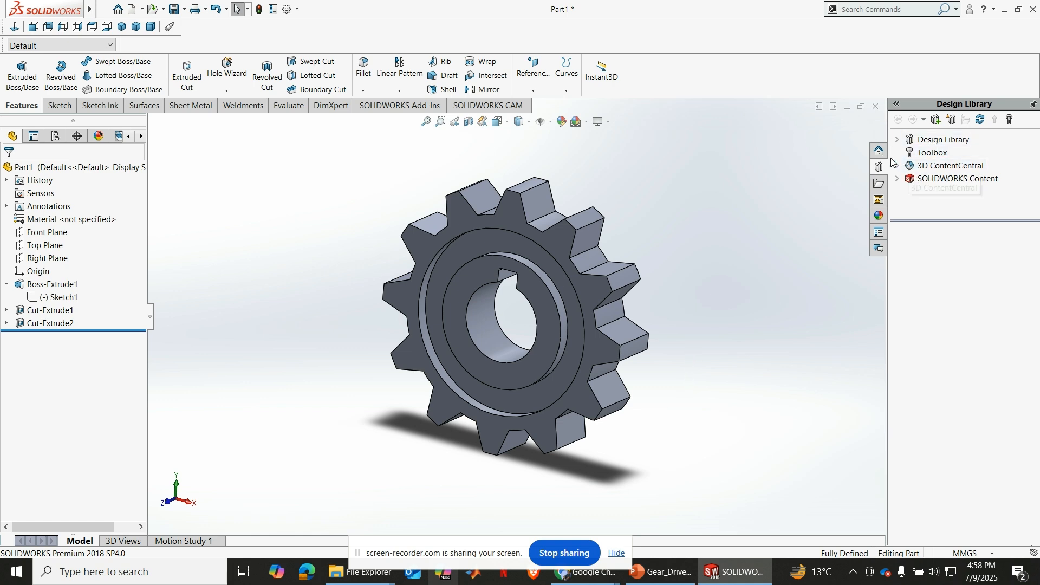
Apply the brushed bronze metal appearance to the whole gear.
click(883, 220)
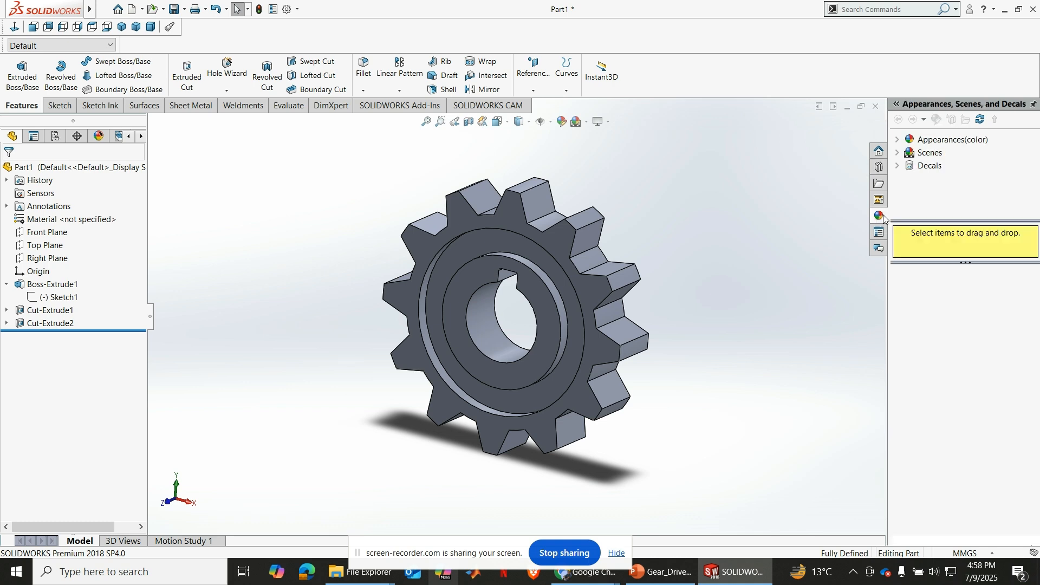
double_click(938, 140)
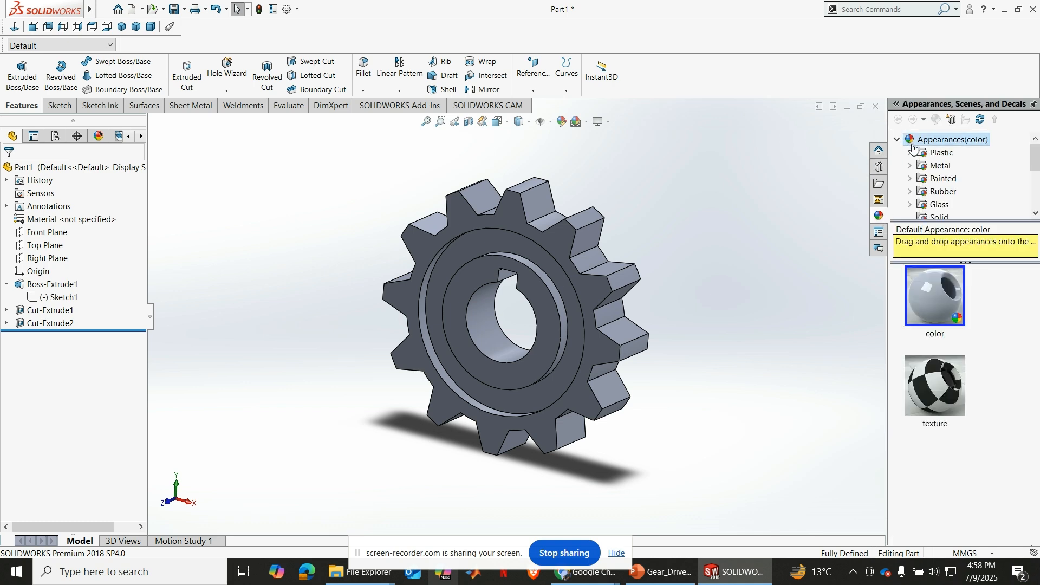
click(930, 167)
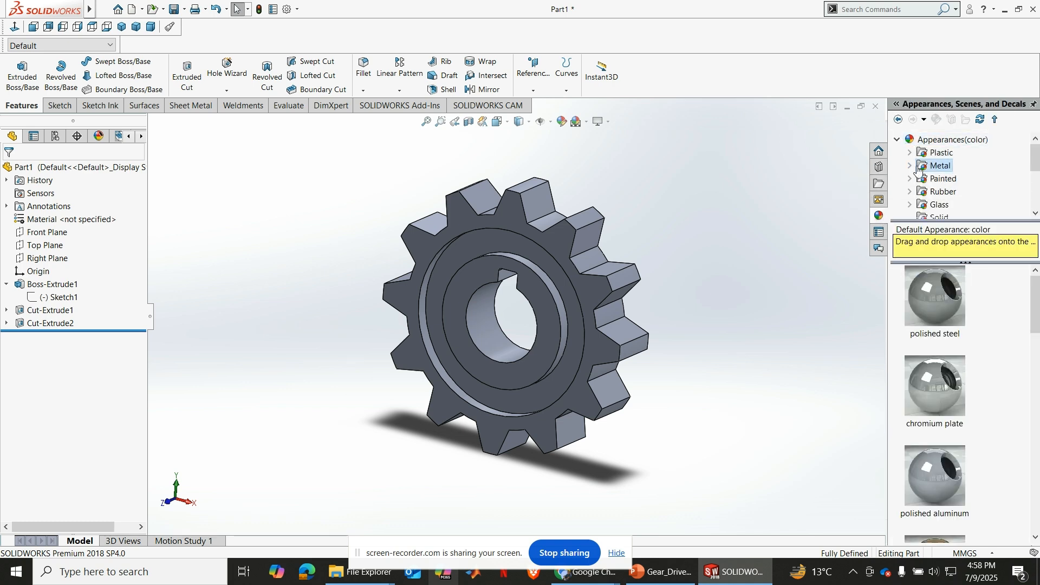
double_click(921, 169)
click(948, 171)
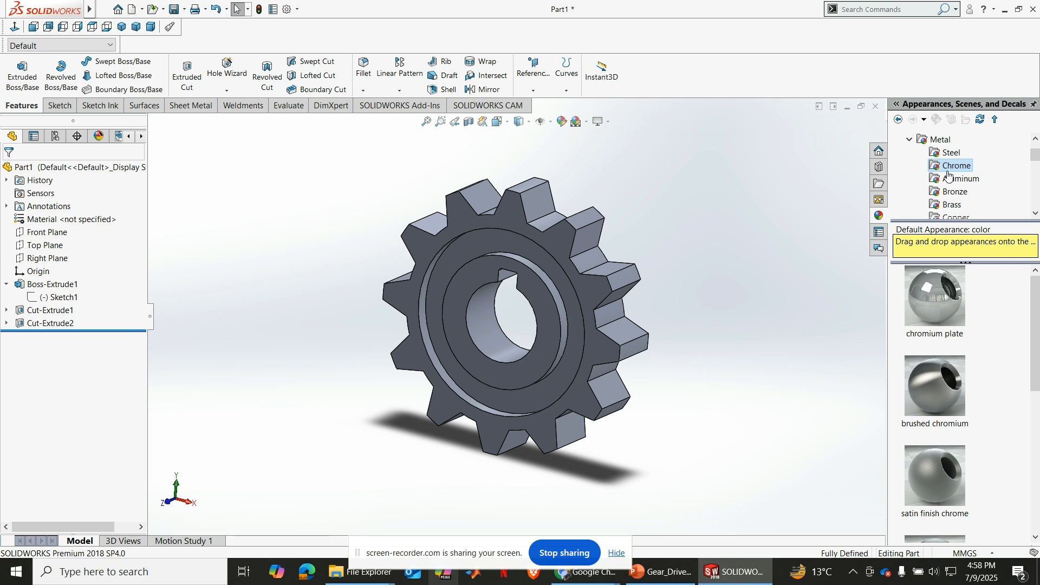
click(955, 192)
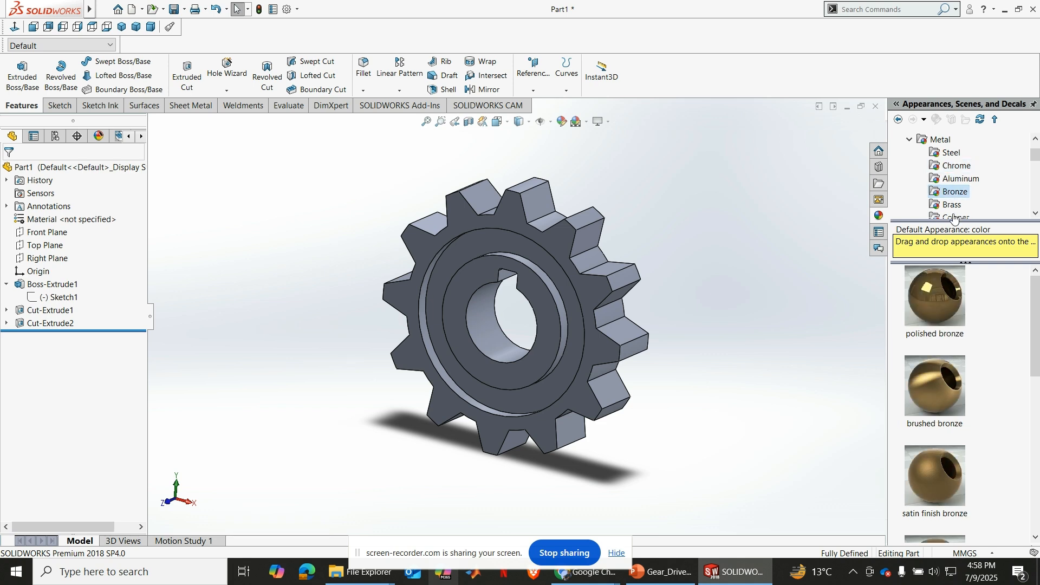
double_click(932, 317)
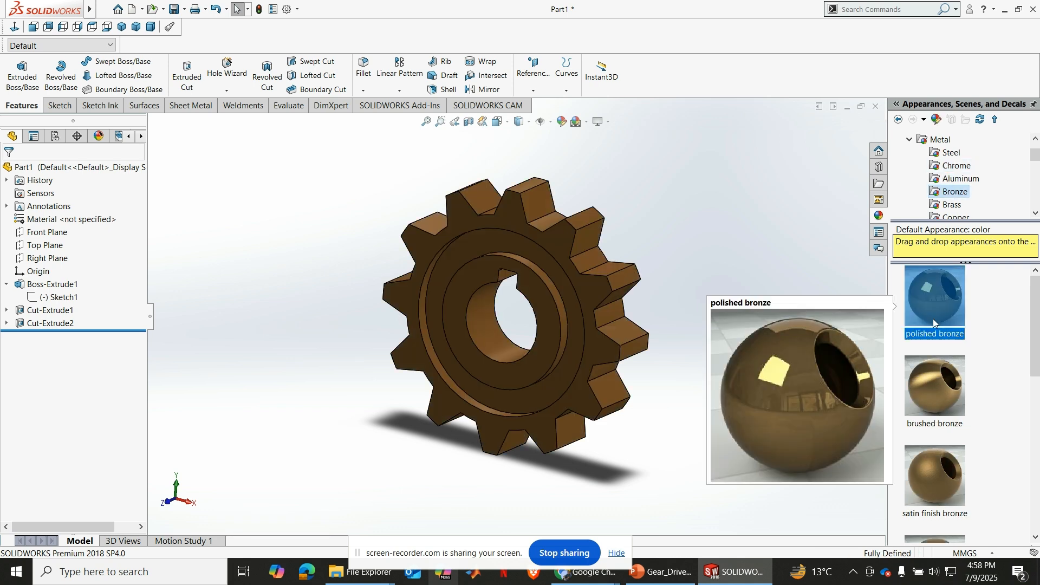
double_click(946, 382)
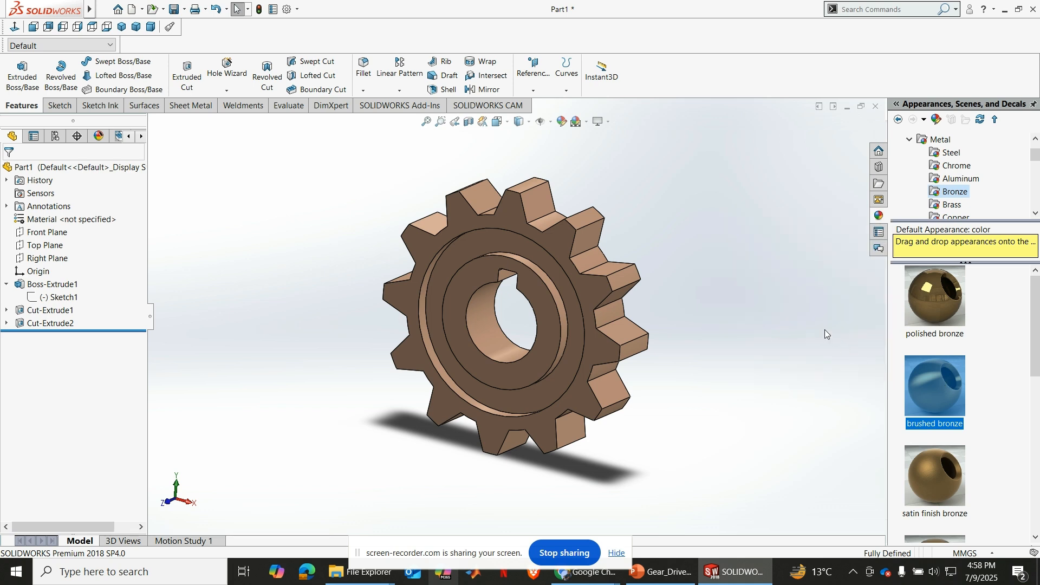
mouse_move(756, 379)
middle_down()
mouse_move(707, 373)
mouse_move(755, 388)
middle_up()
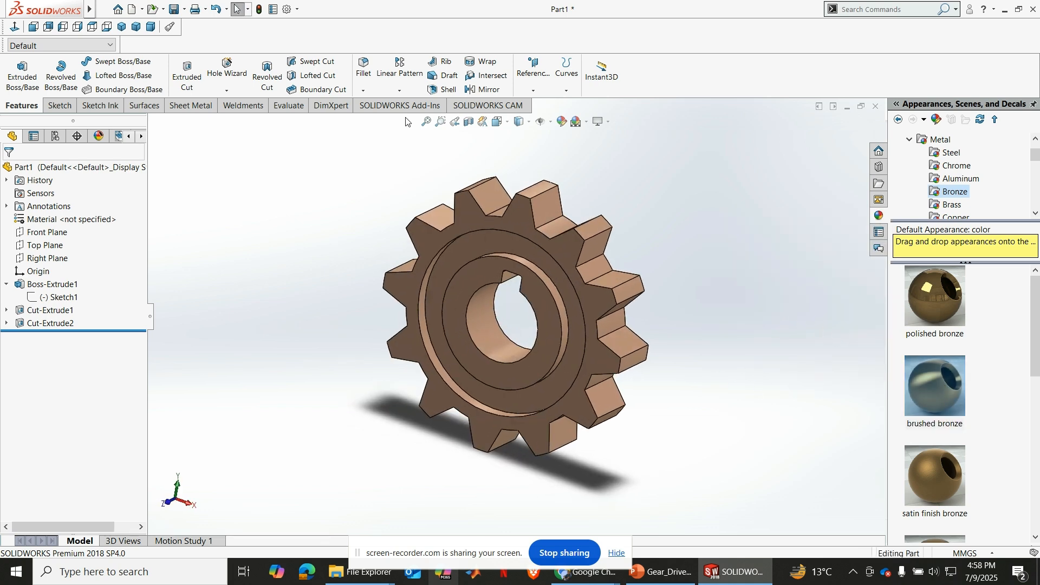
scroll(646, 211, down, 3)
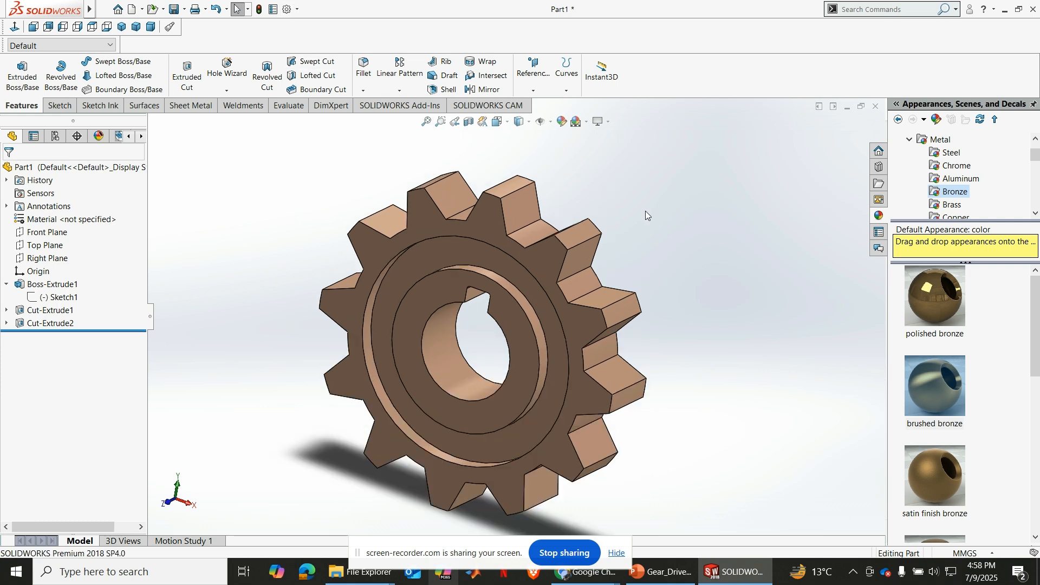
Save the part to the Desktop as Spur Gear.
key(ctrl+s)
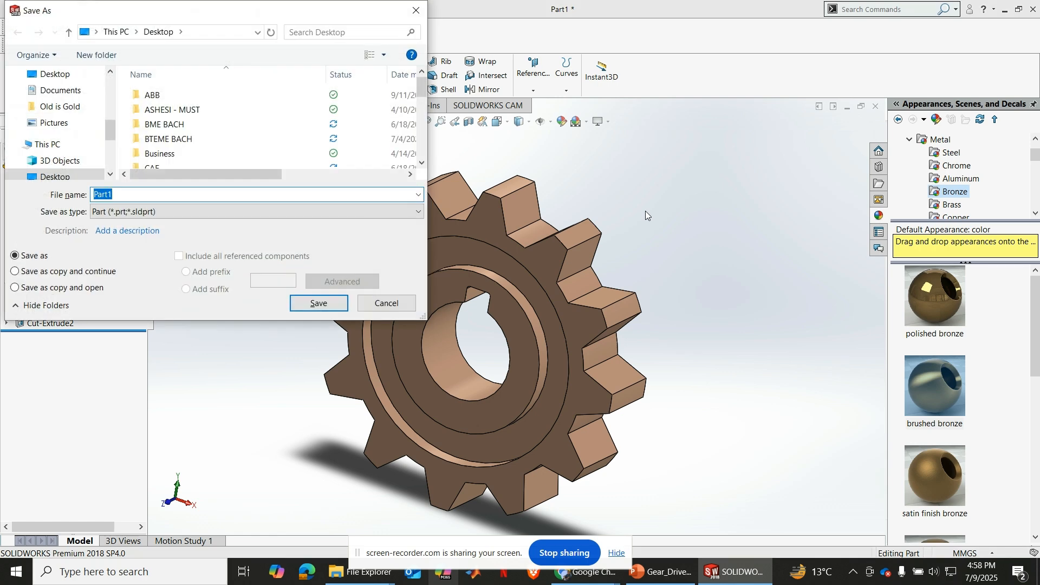
click(54, 74)
double_click(190, 195)
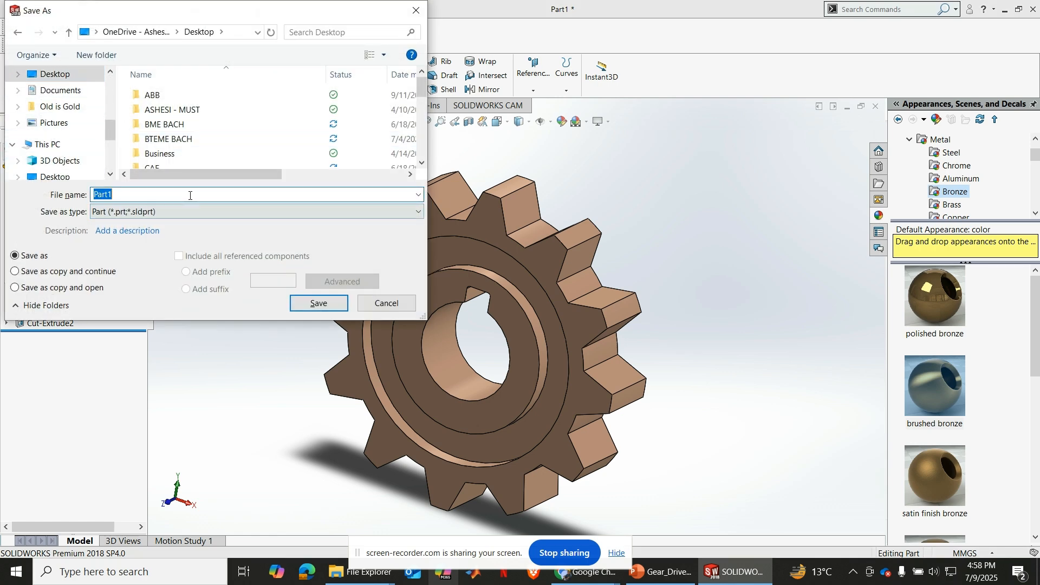
text(Spur Gear)
key(Return)
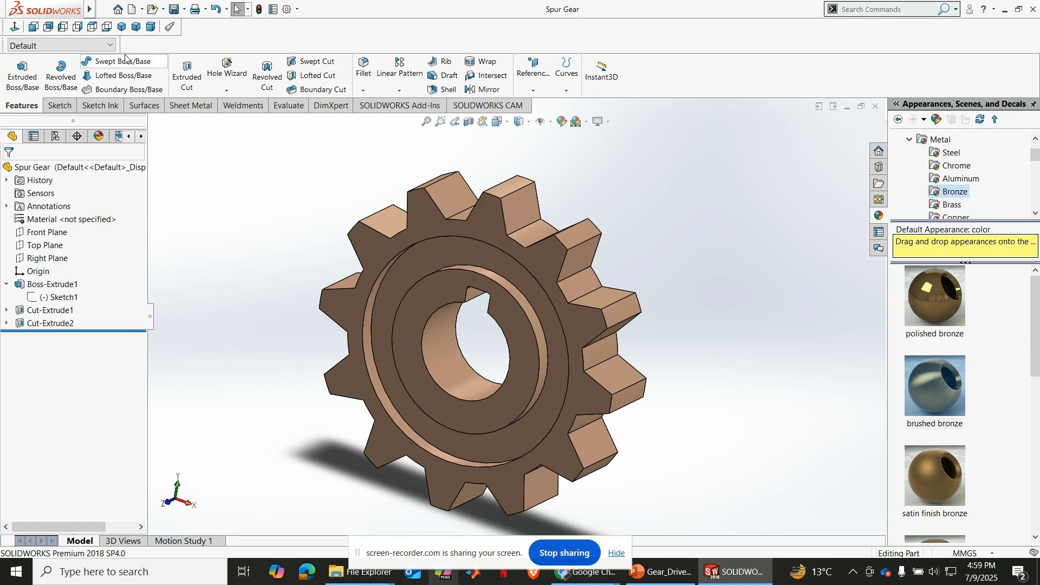
Create a new assembly and place the Spur Gear part in it as the first component.
click(102, 9)
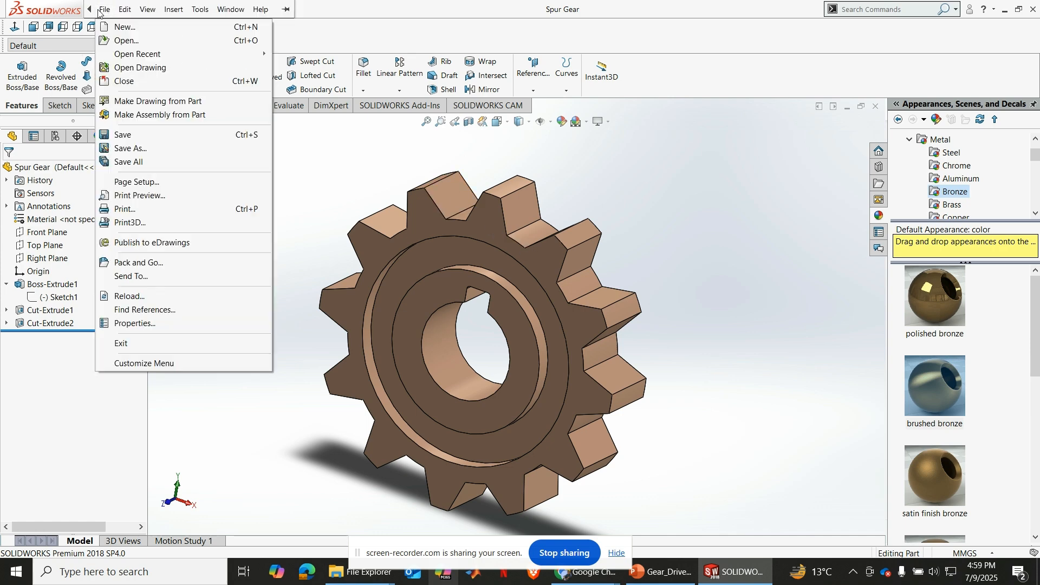
click(117, 25)
click(406, 276)
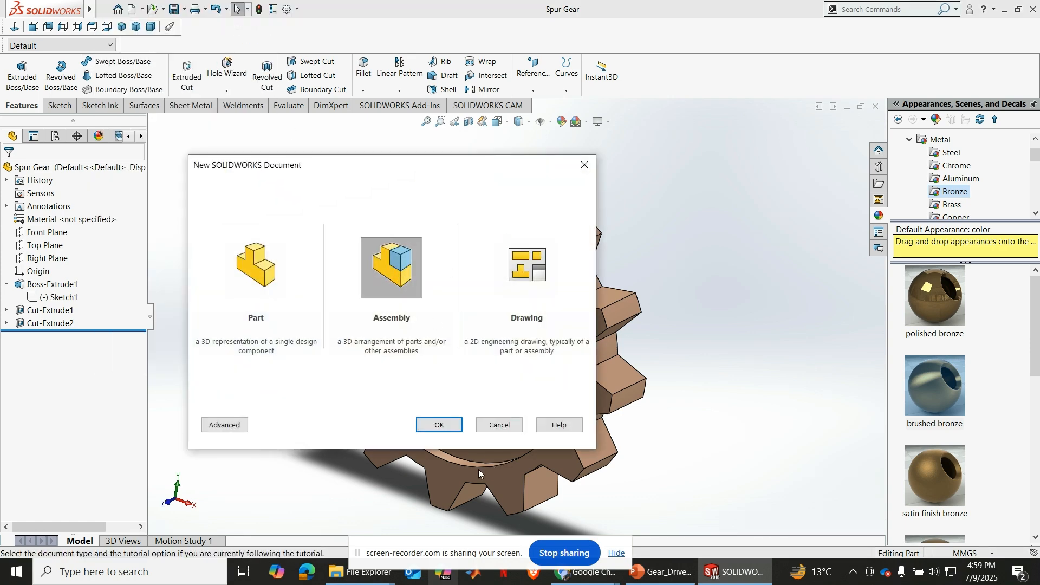
click(422, 425)
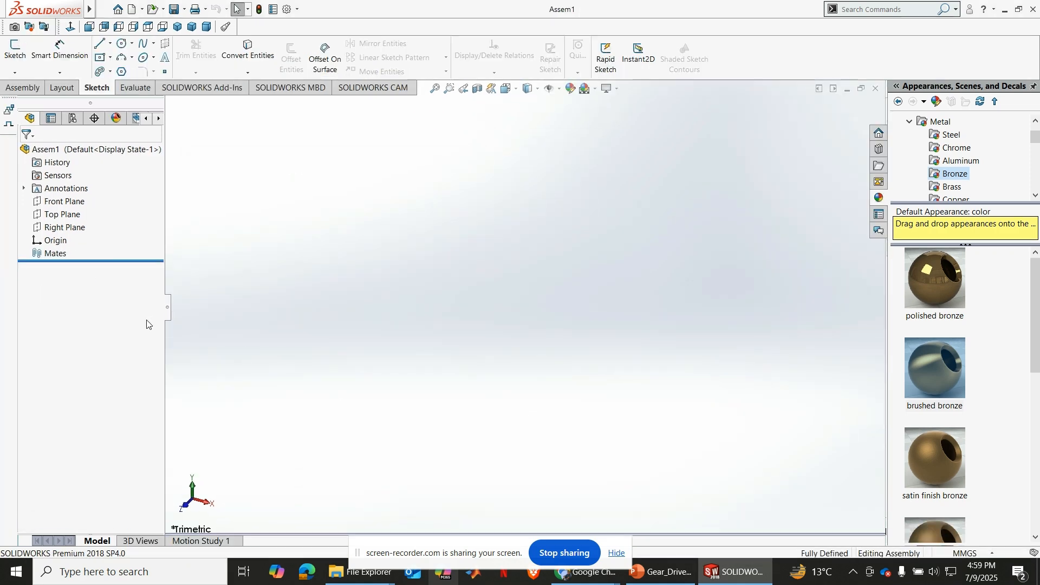
click(61, 313)
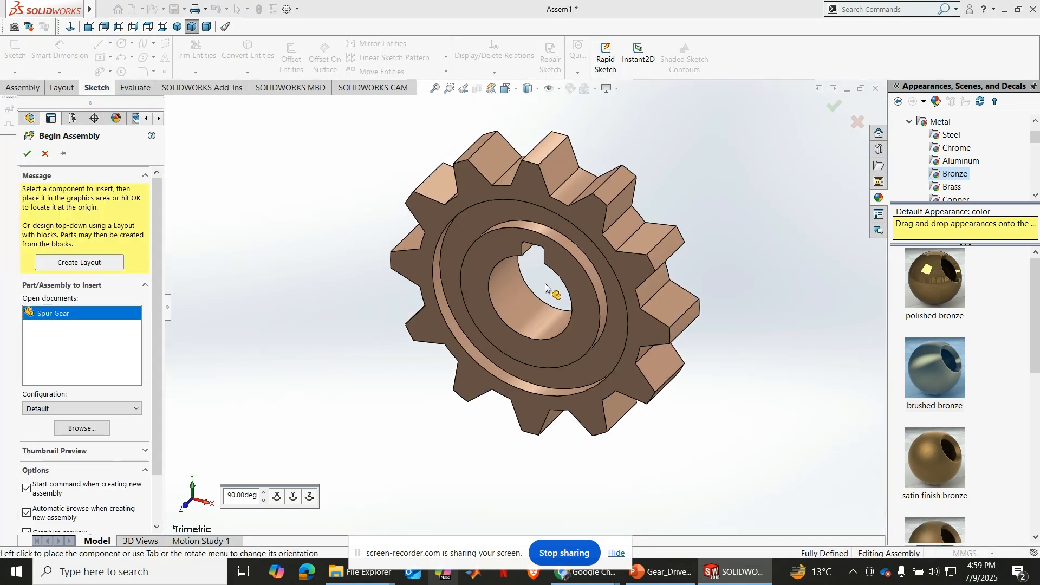
click(546, 288)
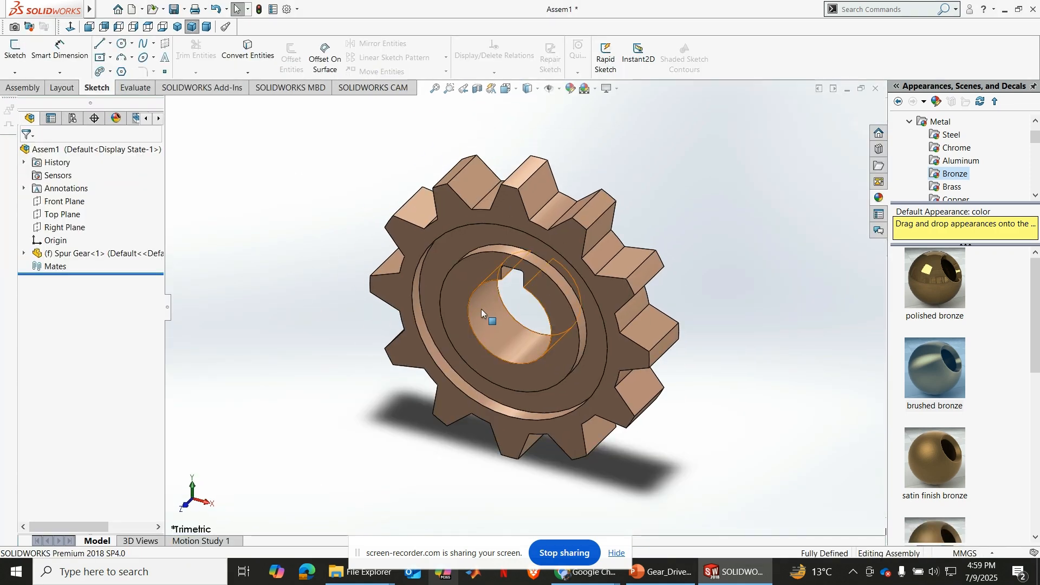
Insert a second Spur Gear component beside the first gear.
scroll(529, 306, up, 5)
scroll(575, 296, down, 5)
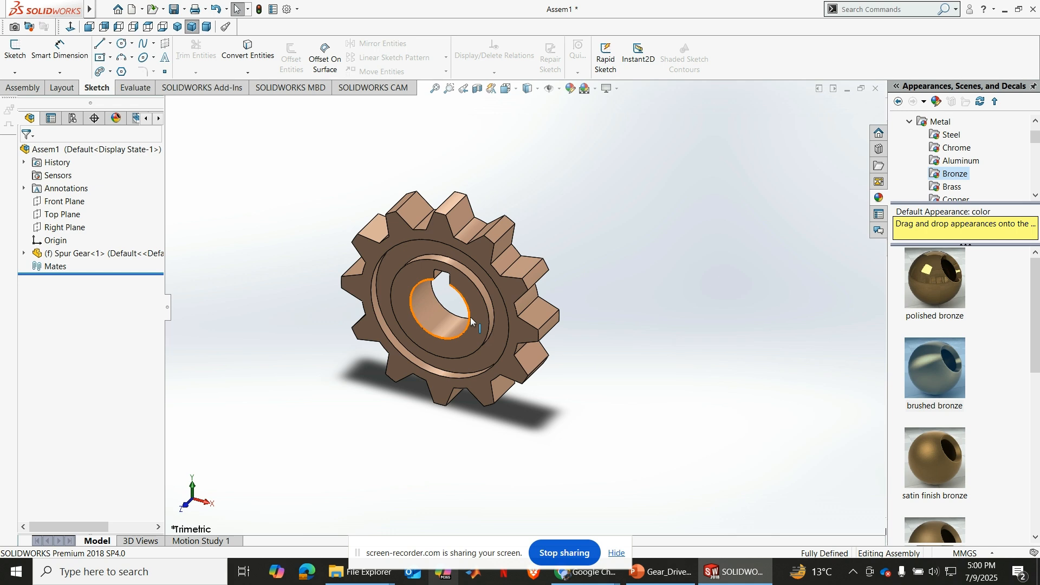
click(22, 87)
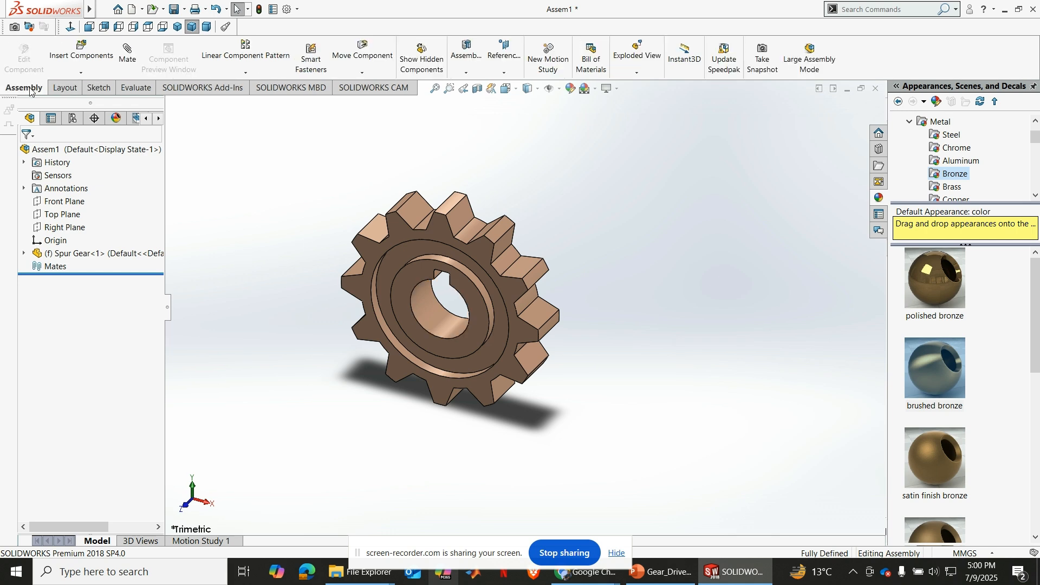
click(66, 63)
click(64, 302)
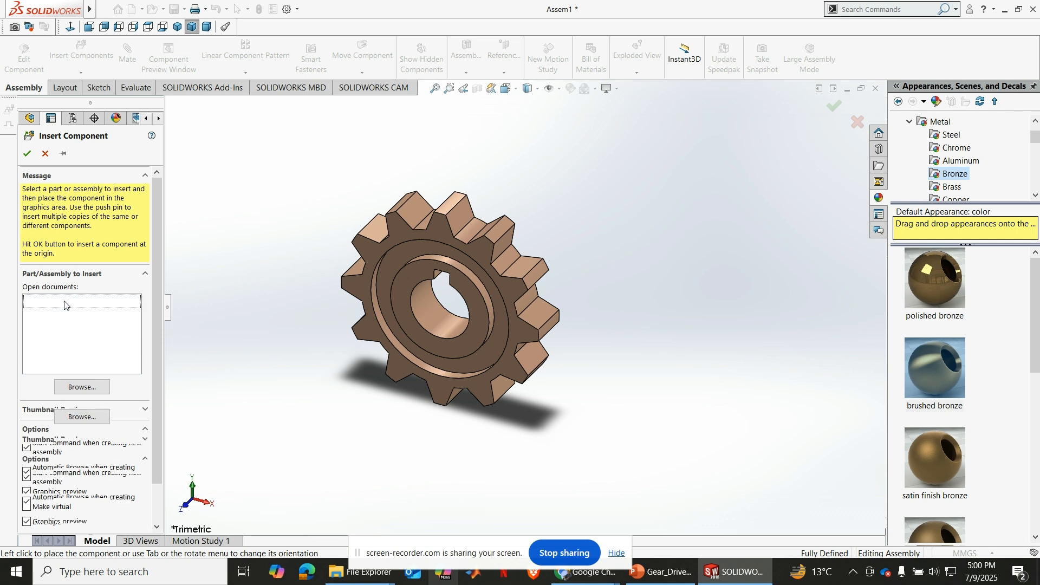
click(298, 297)
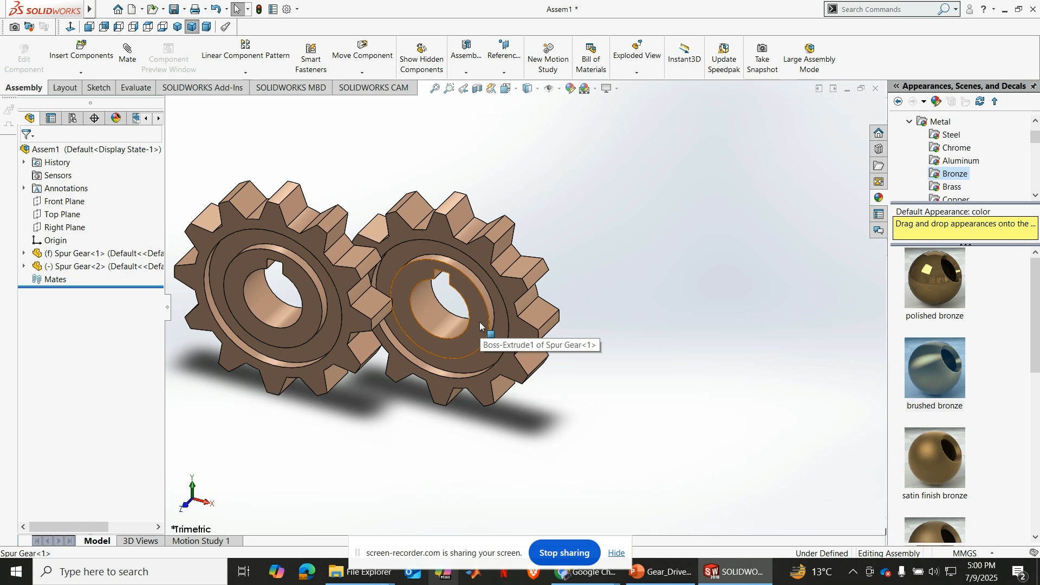
Copy the first gear to make a third one and place it well clear of the other two.
ctrl+drag(481, 325, 694, 353)
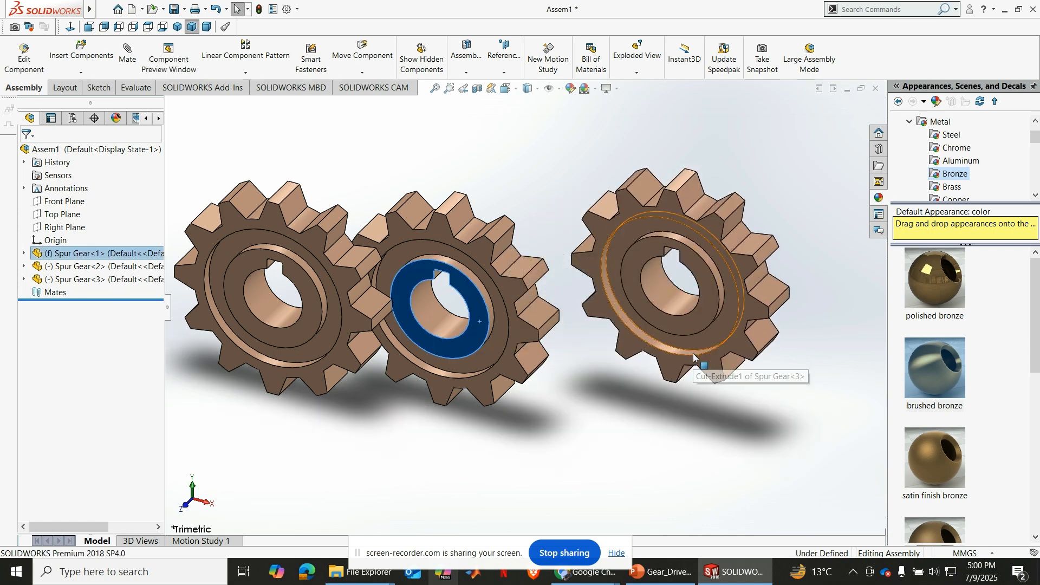
key(Escape)
scroll(655, 382, up, 3)
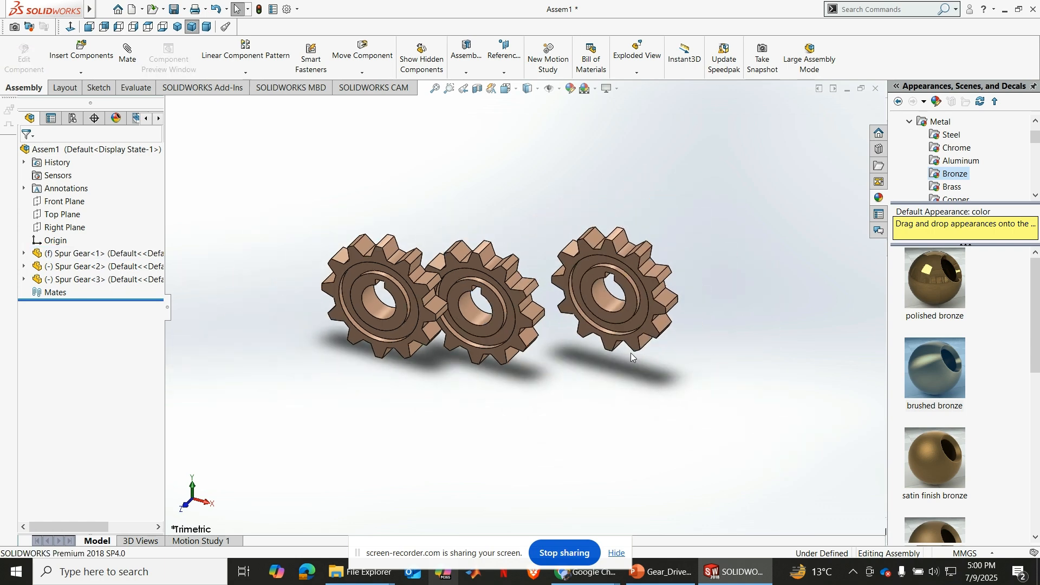
drag(637, 312, 738, 214)
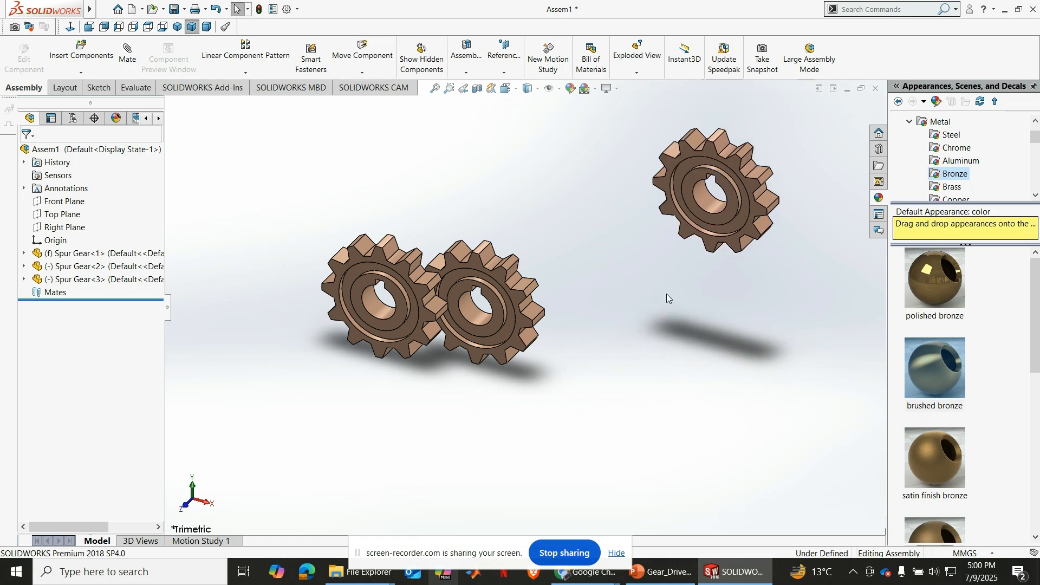
Move the second gear away from the fixed first gear so the two are clearly separated.
scroll(490, 264, down, 3)
middle_drag(395, 333, 380, 330)
drag(379, 331, 247, 364)
Add a concentric mate between the bore faces of the fixed first gear and the second gear.
middle_drag(302, 364, 382, 379)
click(288, 299)
click(395, 366)
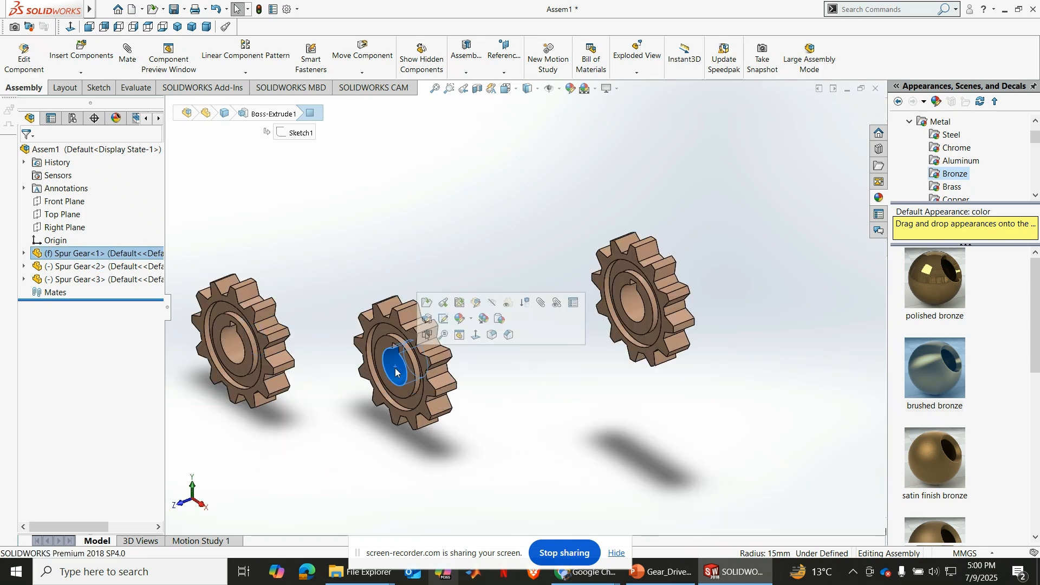
click(536, 308)
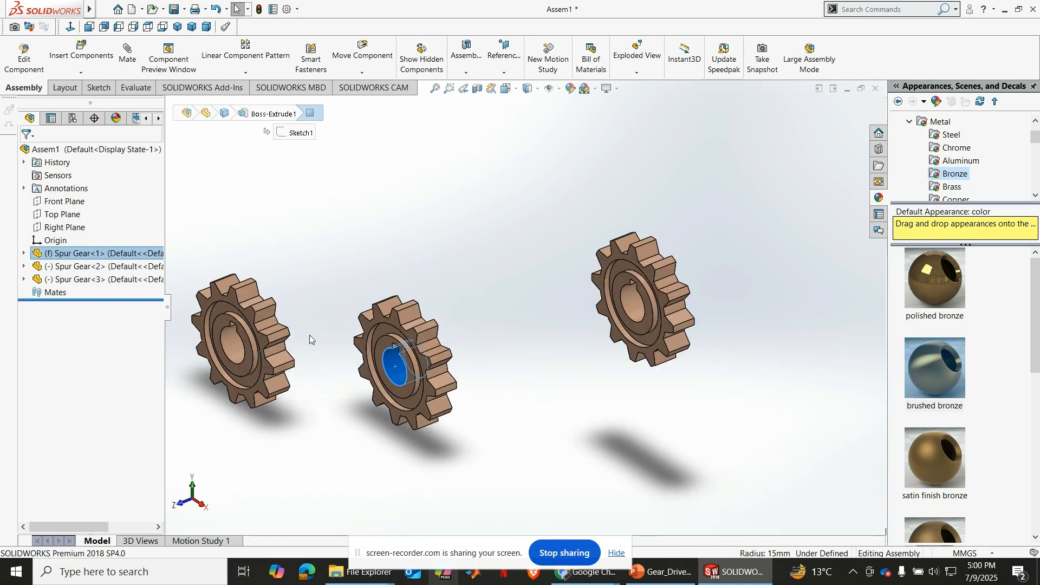
click(240, 346)
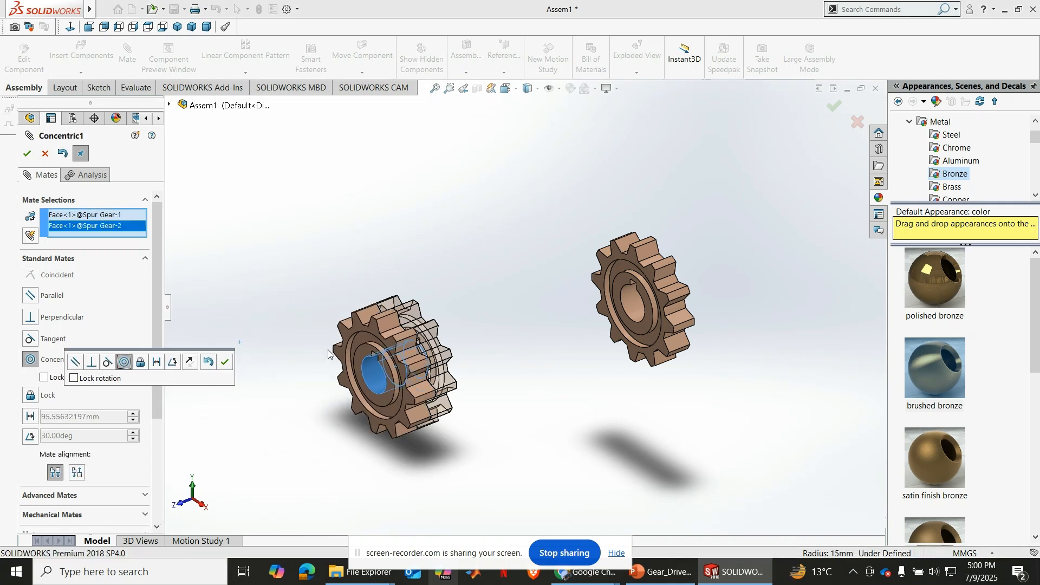
click(226, 363)
click(27, 154)
Slide the second gear along the shared bore axis and mate its hub face coincident with the facing hub face of the fixed gear.
drag(370, 336, 313, 359)
middle_drag(319, 285, 593, 264)
click(419, 305)
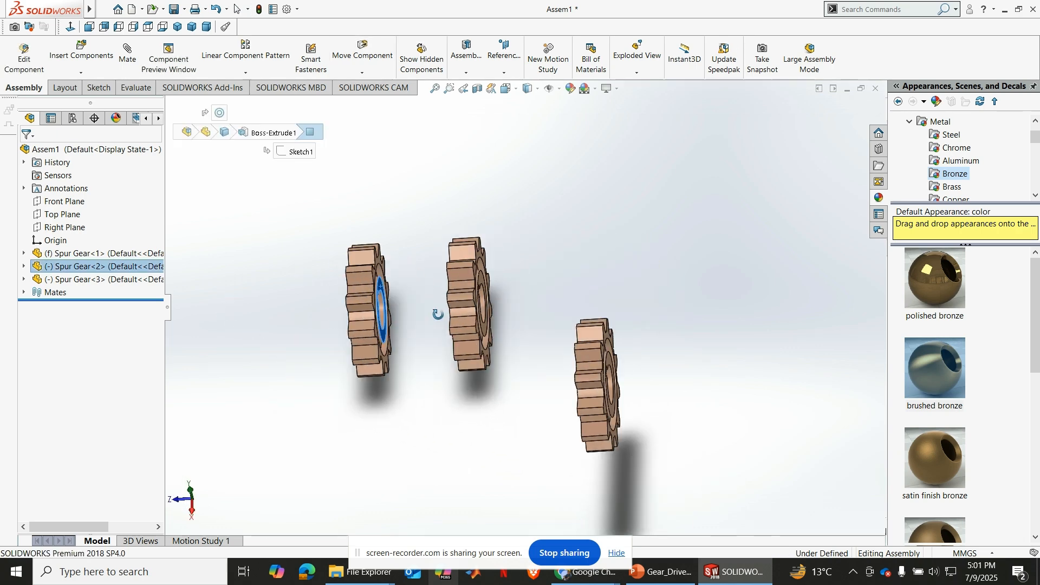
click(363, 289)
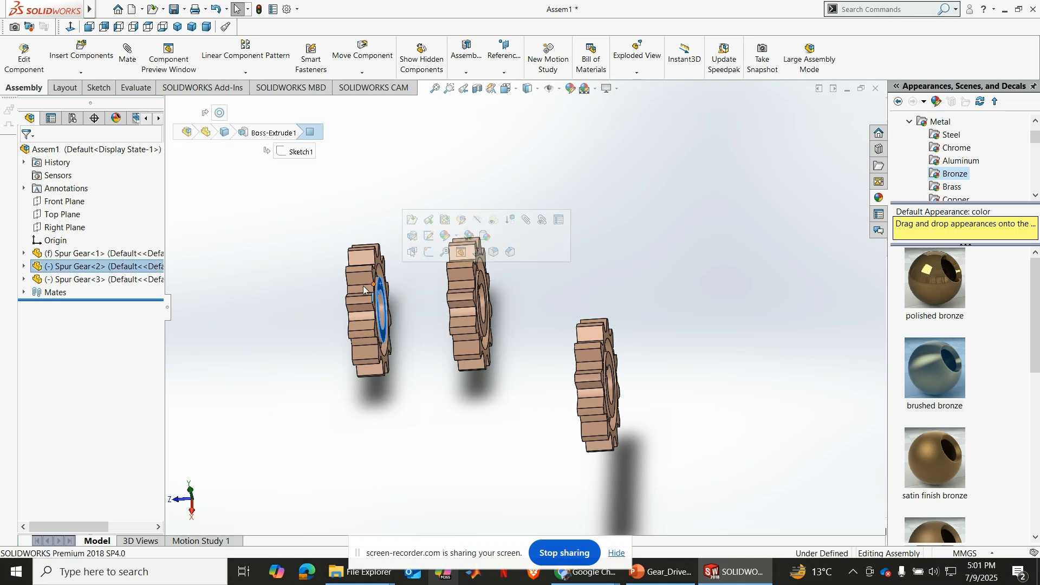
click(526, 220)
middle_drag(464, 310, 516, 310)
click(402, 283)
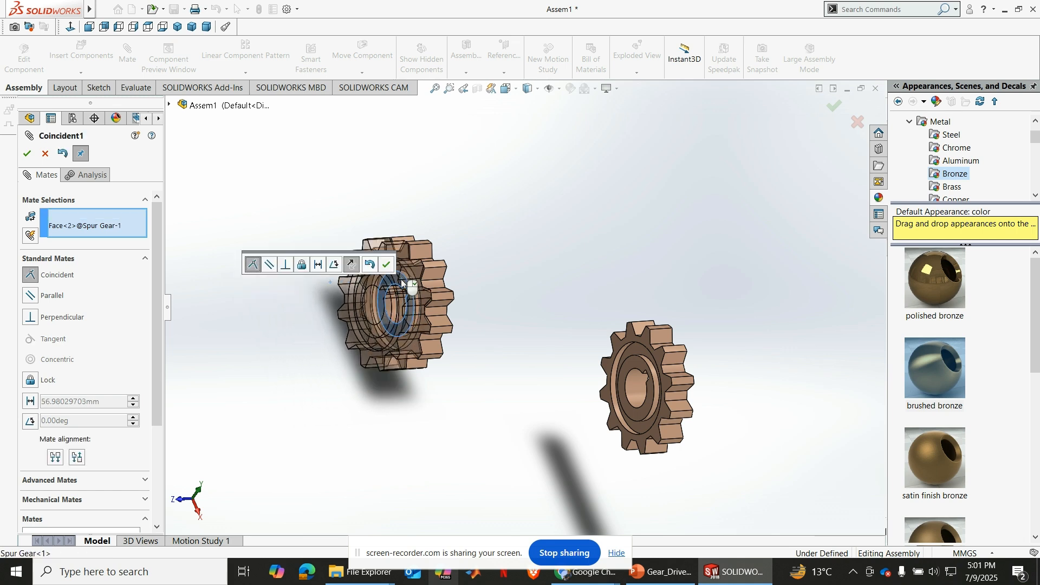
click(387, 266)
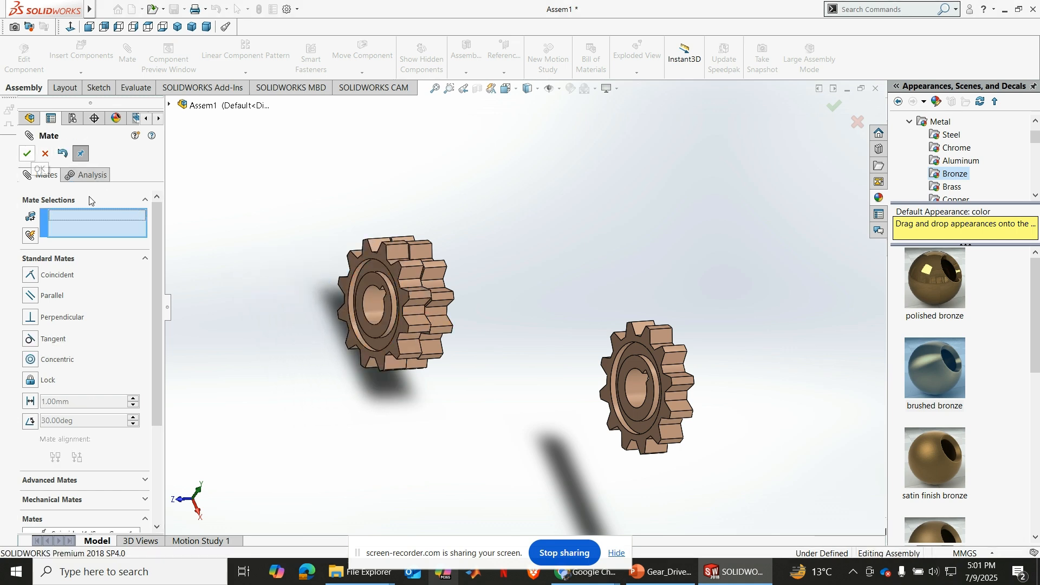
click(27, 154)
Rotate the second gear about the shared bore axis to check that it turns relative to the fixed gear.
click(181, 29)
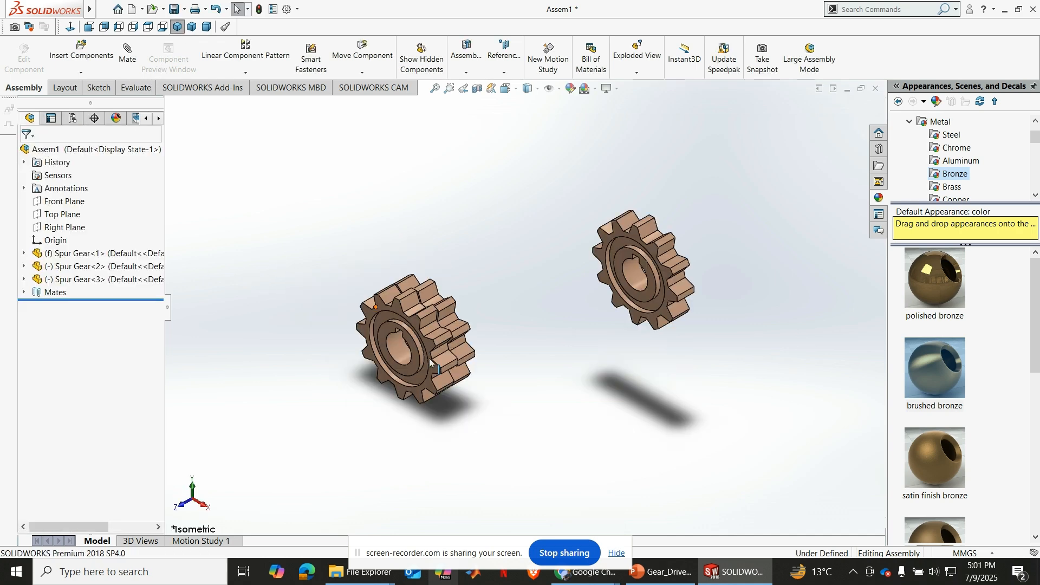
scroll(414, 282, down, 2)
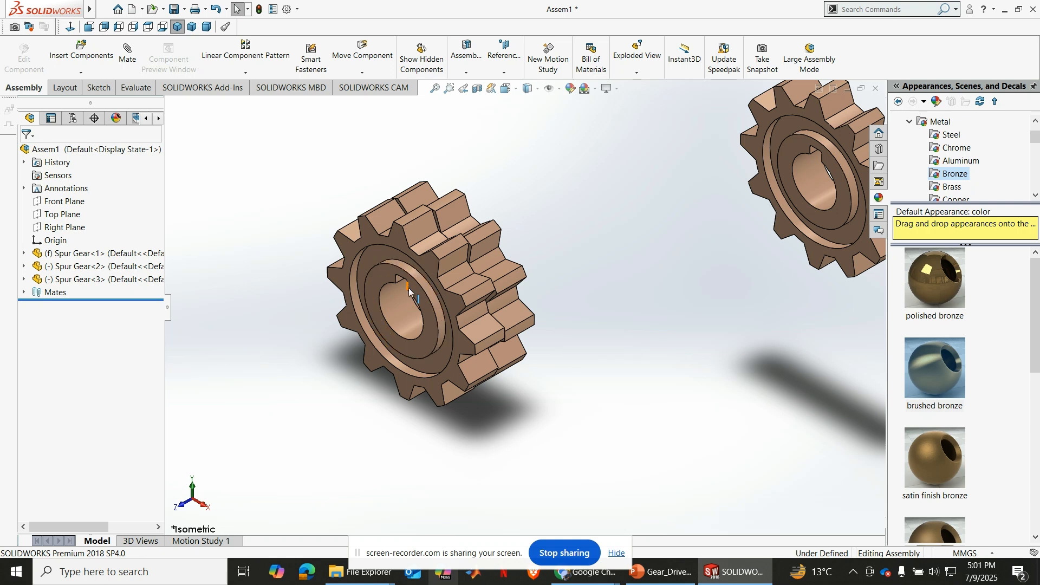
click(395, 279)
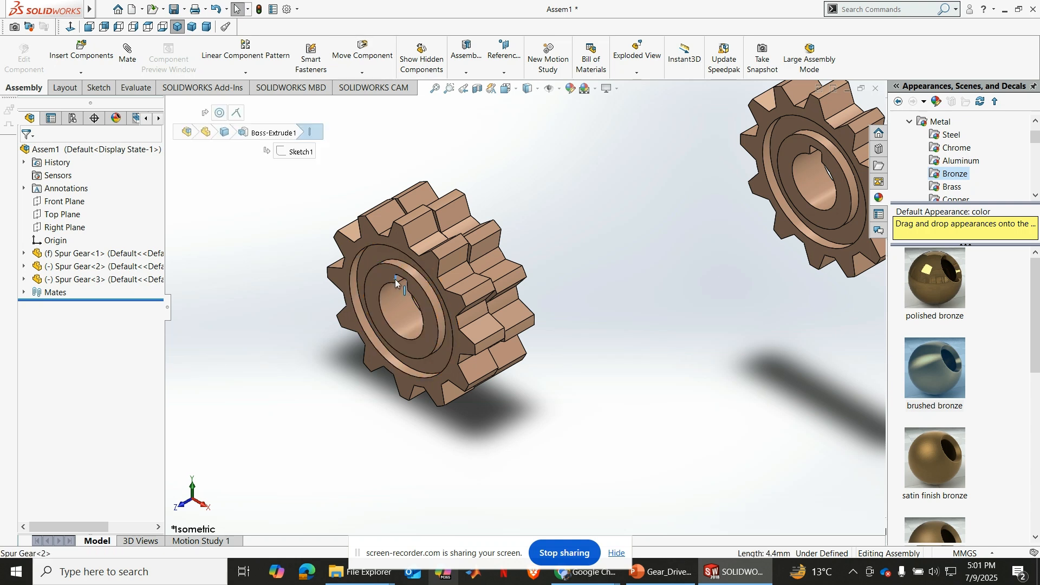
drag(395, 279, 369, 323)
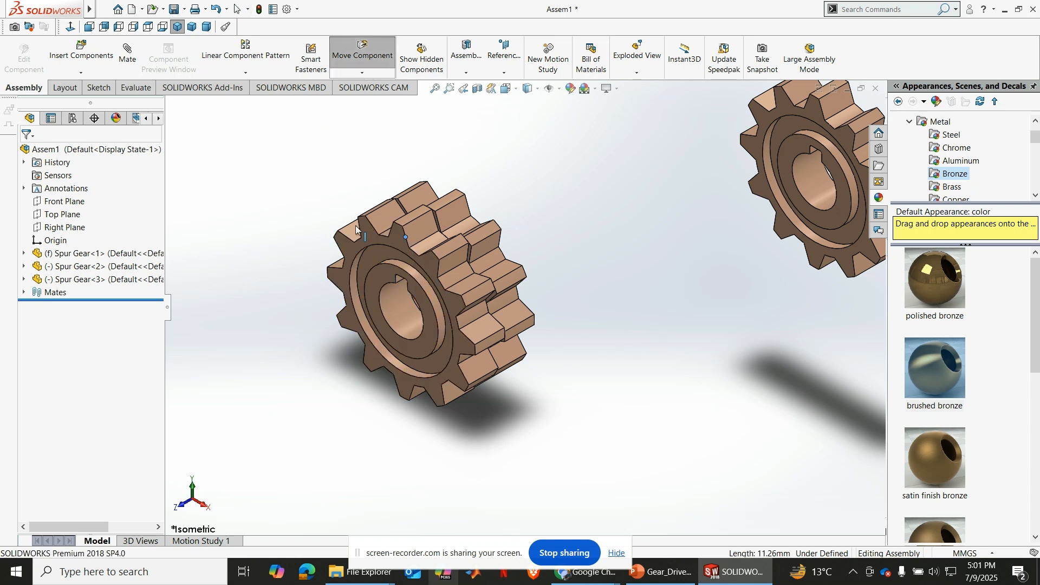
scroll(390, 265, down, 2)
drag(433, 231, 604, 200)
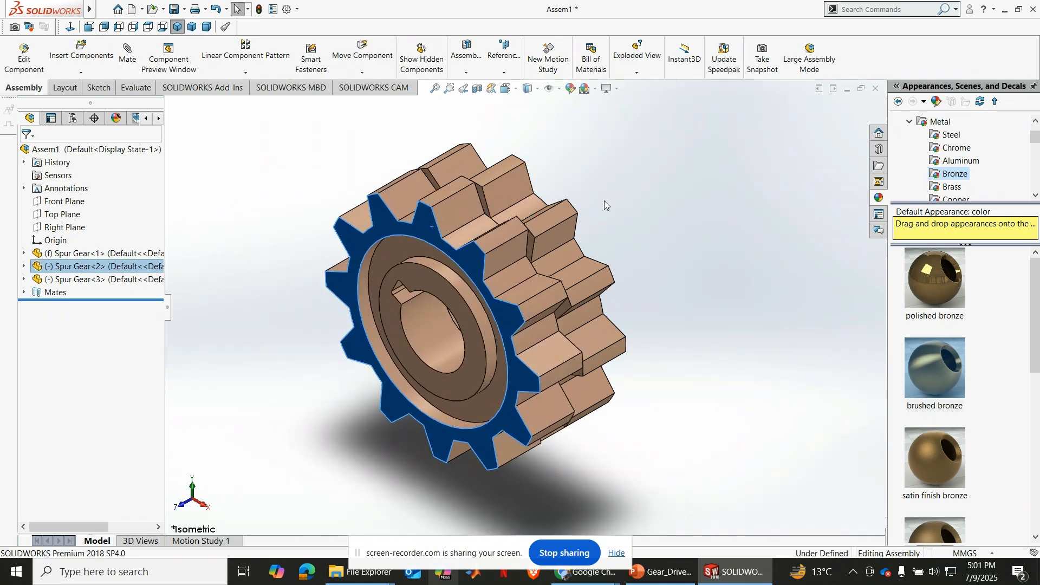
click(630, 221)
Add a coincident mate between the front hub face of the third gear and the front hub face of the second gear.
scroll(521, 265, up, 3)
middle_drag(646, 278, 698, 261)
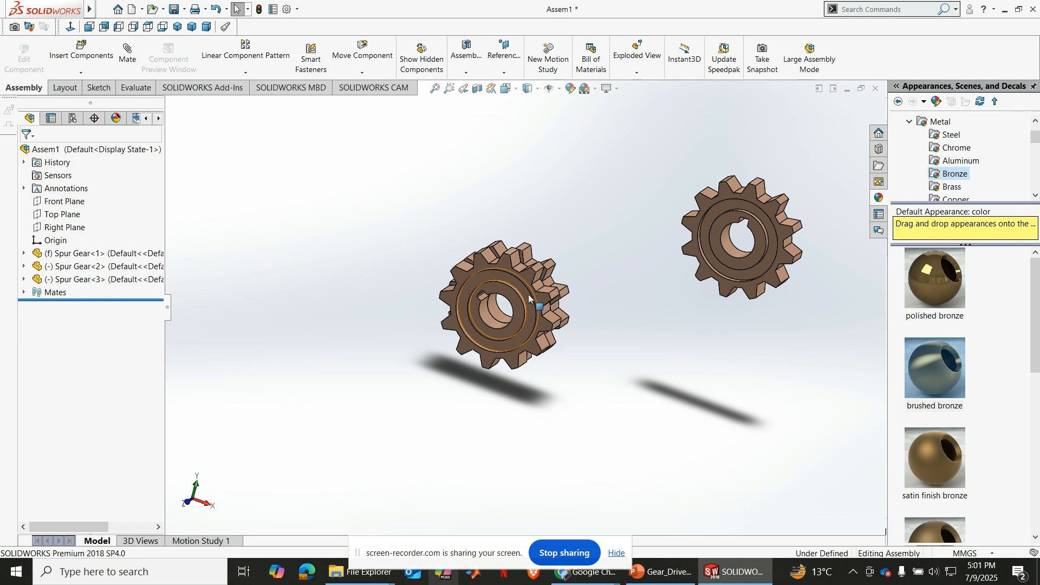
mouse_move(685, 284)
middle_down()
mouse_move(685, 269)
mouse_move(667, 273)
middle_up()
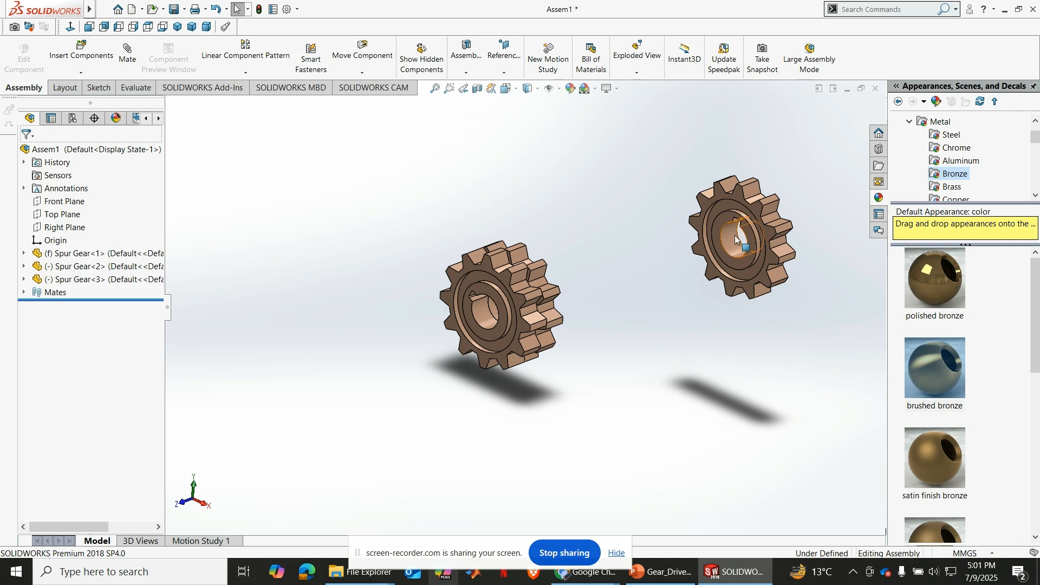
click(729, 264)
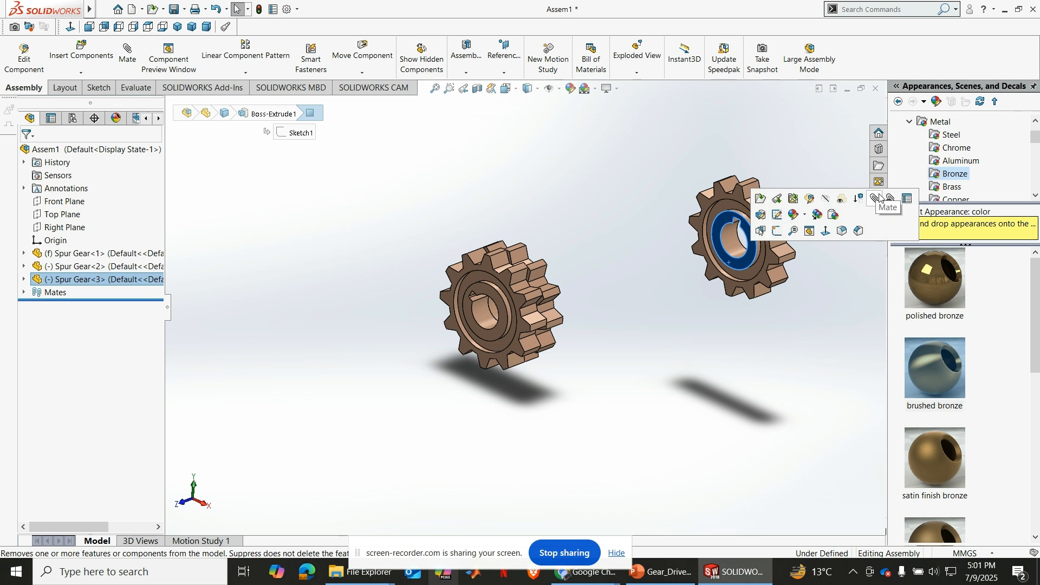
click(879, 197)
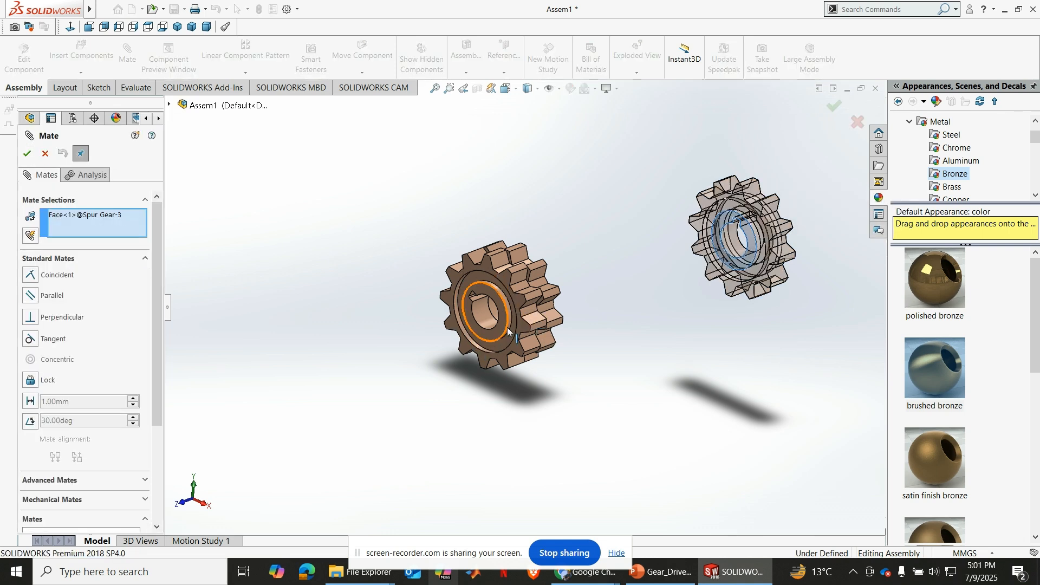
click(511, 333)
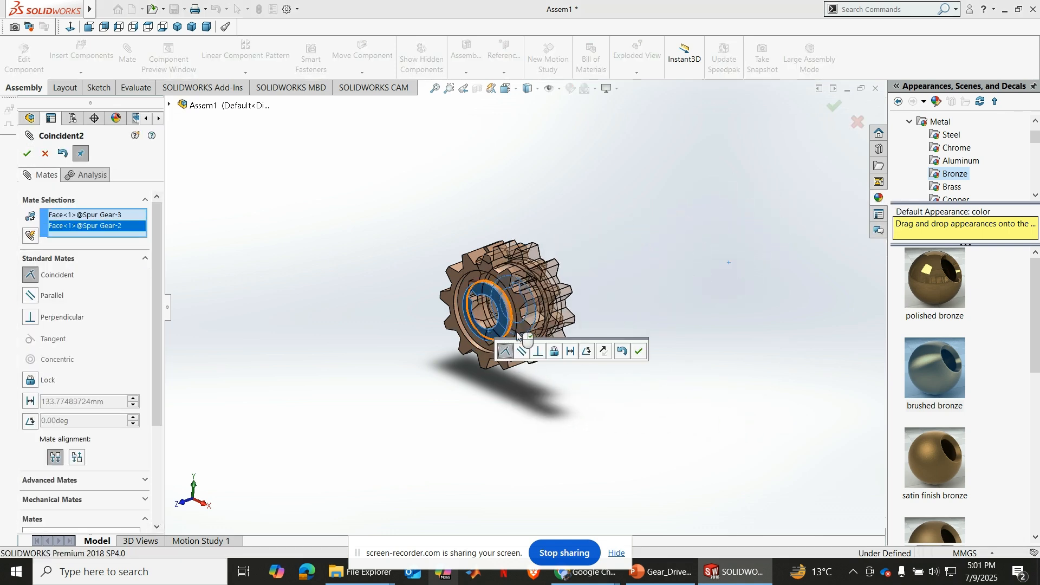
click(639, 352)
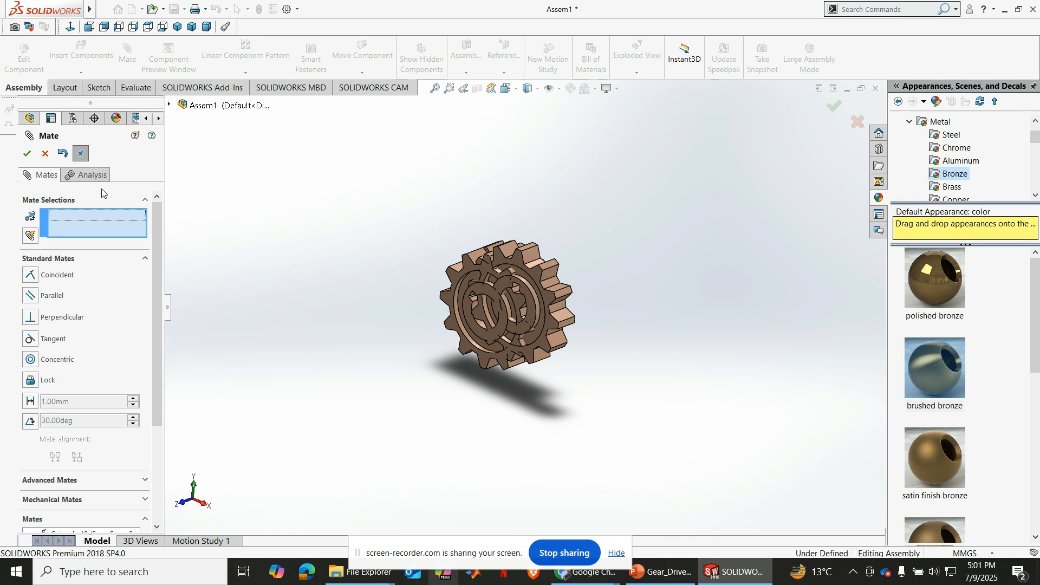
click(27, 154)
Move the third gear alongside the second gear in a front view so that their teeth just reach each other.
drag(567, 321, 676, 401)
scroll(488, 304, down, 2)
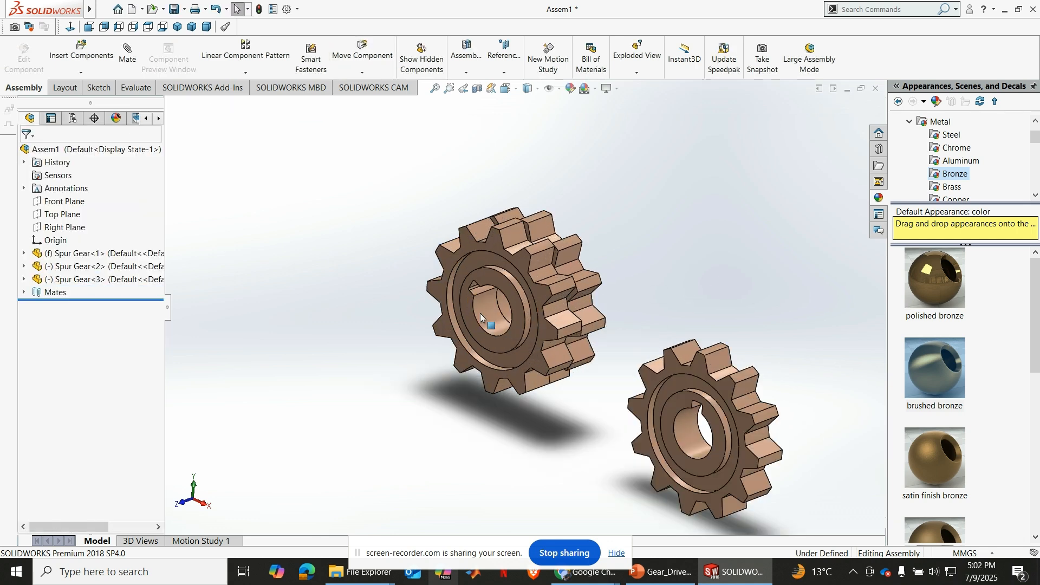
click(502, 281)
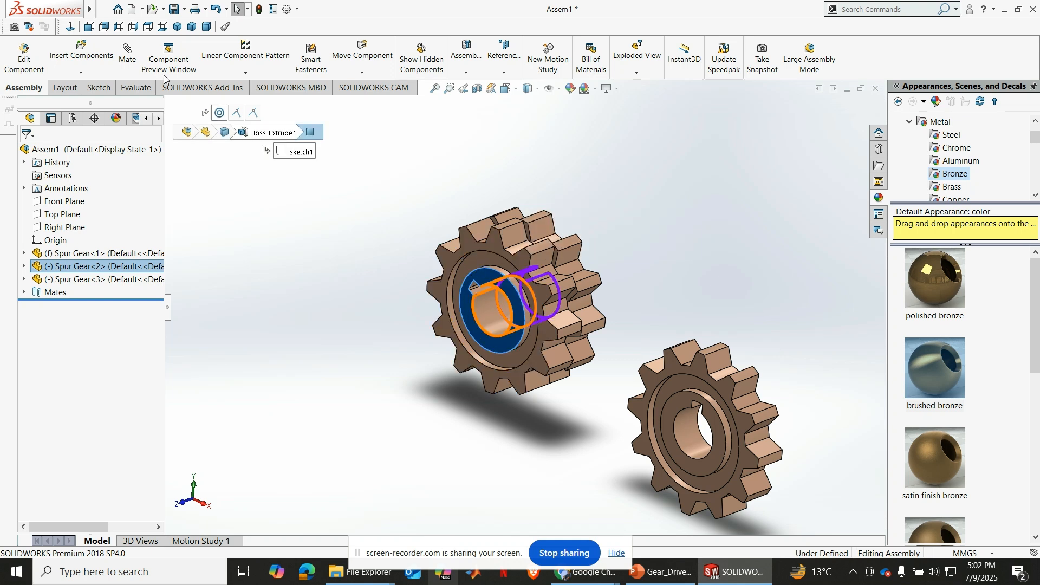
click(90, 26)
click(457, 211)
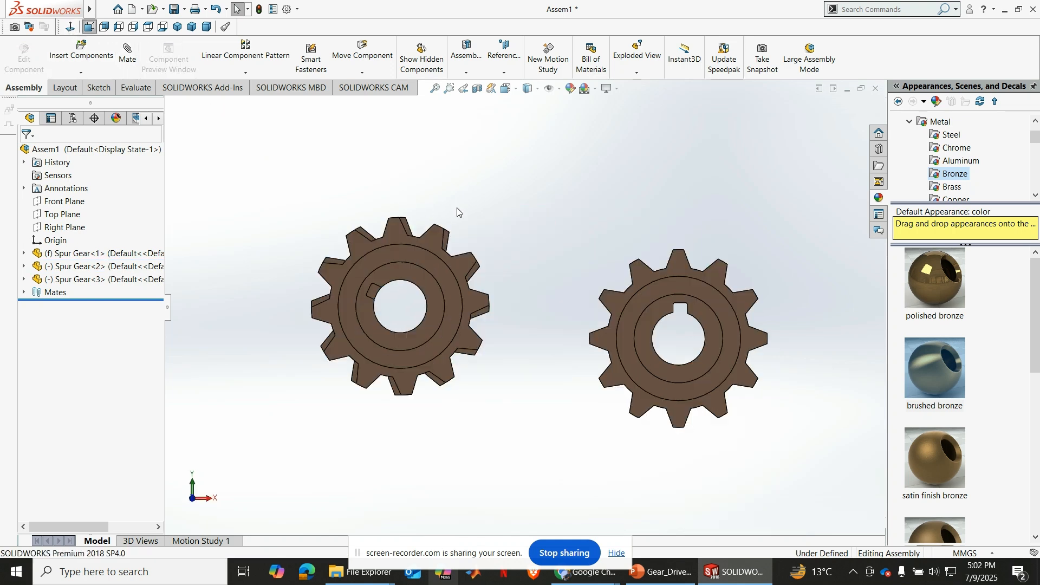
drag(641, 300, 517, 255)
key(Escape)
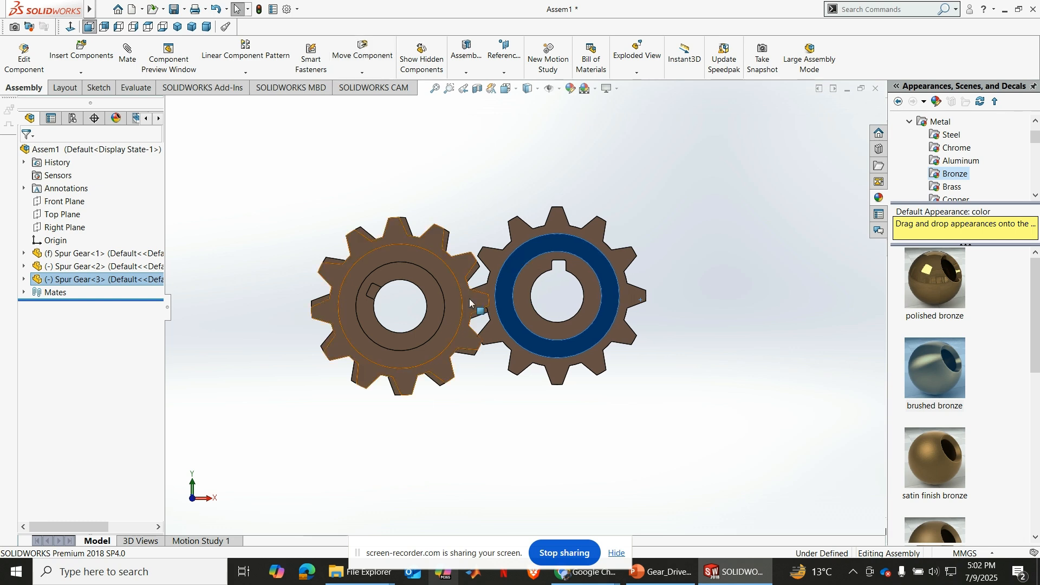
Turn the second gear slightly and nudge the third gear so that their facing teeth interlock.
drag(464, 332, 479, 308)
drag(557, 264, 561, 265)
key(Escape)
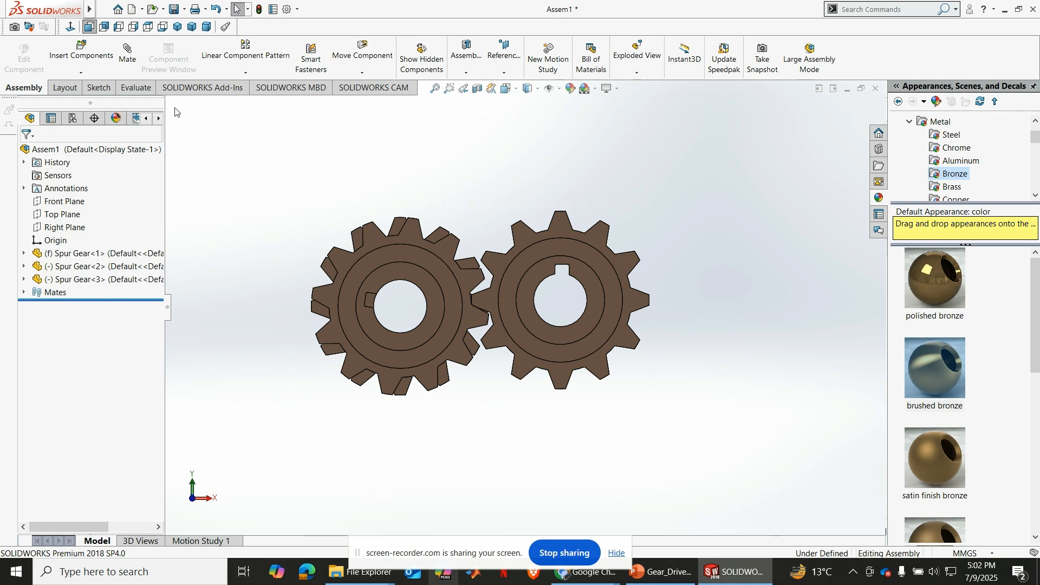
Sketch a horizontal line about 92 mm long on the second gear's hub face, from its bore centre into the third gear's bore.
click(408, 269)
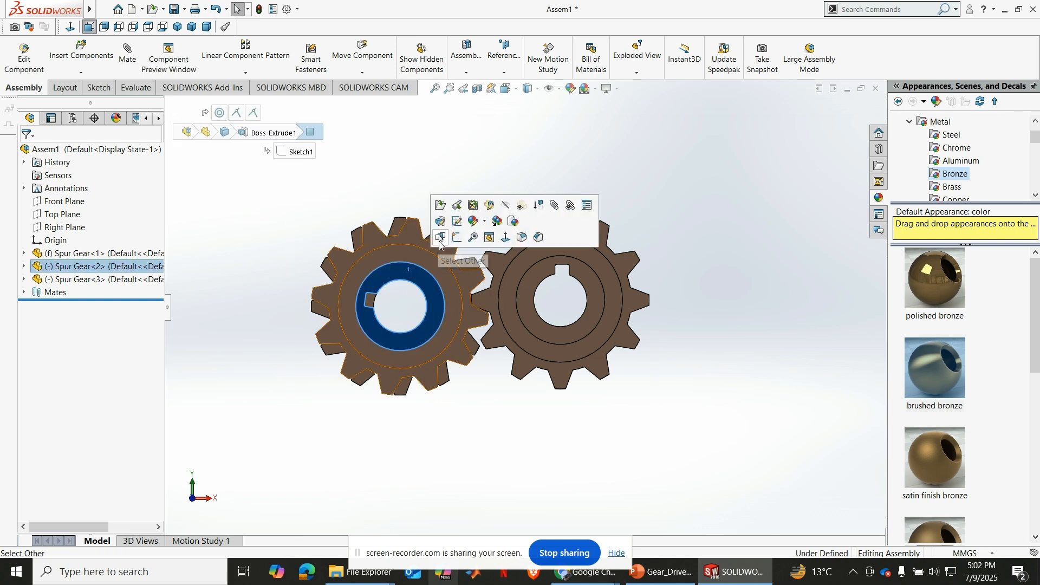
click(459, 238)
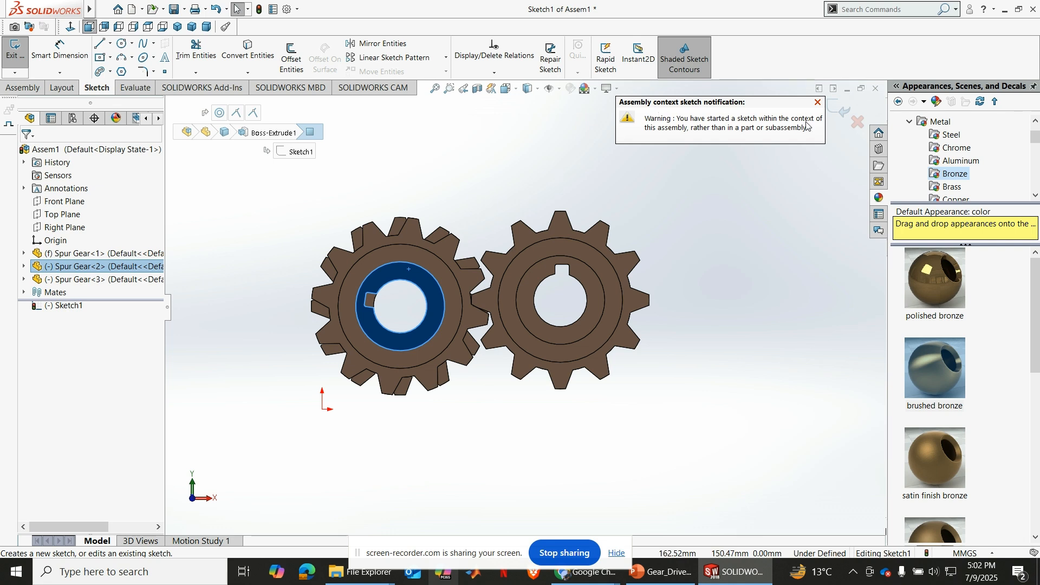
click(817, 103)
click(99, 43)
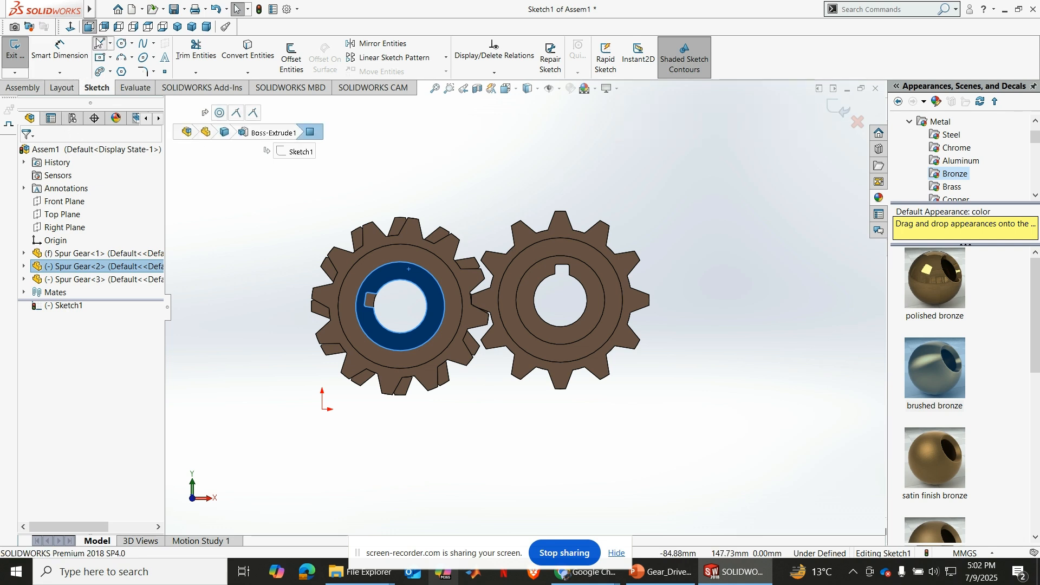
click(400, 307)
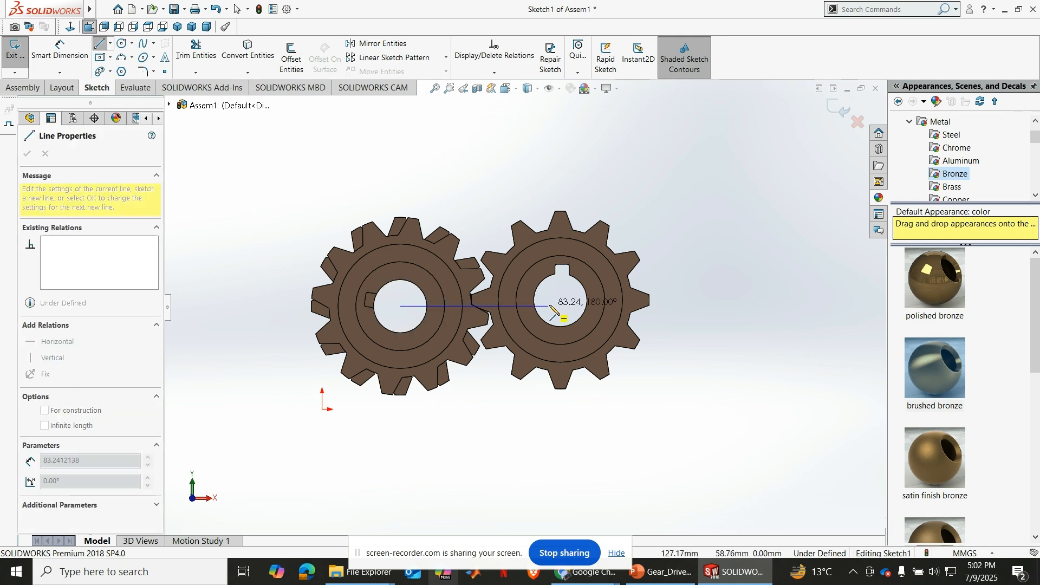
click(565, 307)
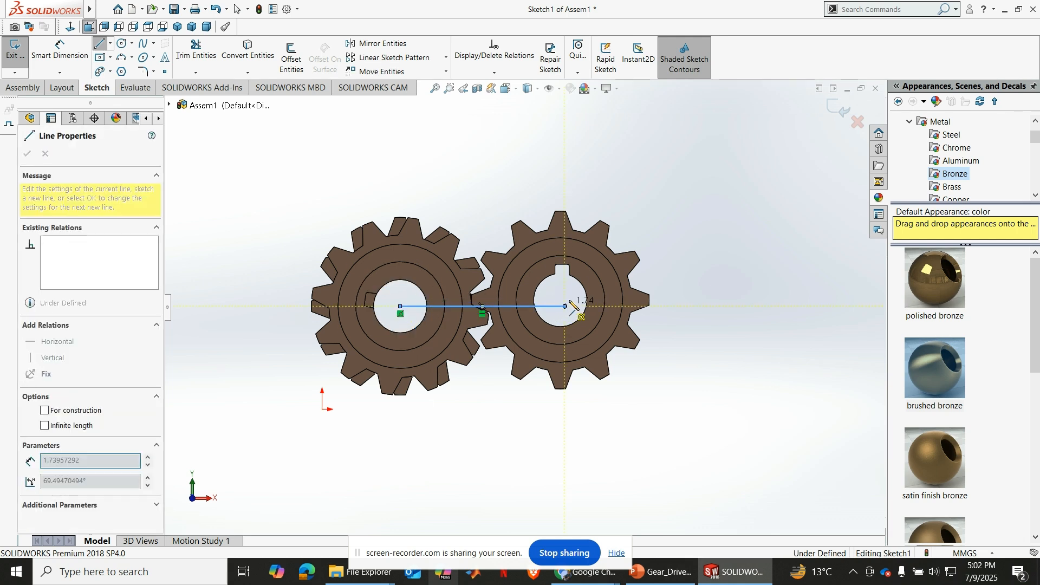
key(Escape)
Dimension the centre-distance line to 91 mm and finish the sketch.
click(59, 52)
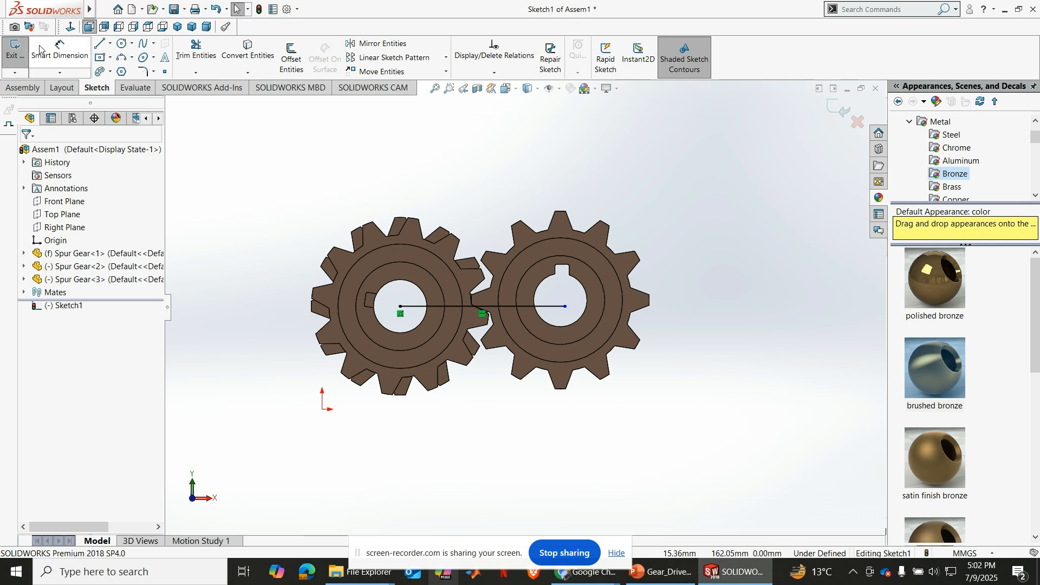
click(508, 307)
click(496, 471)
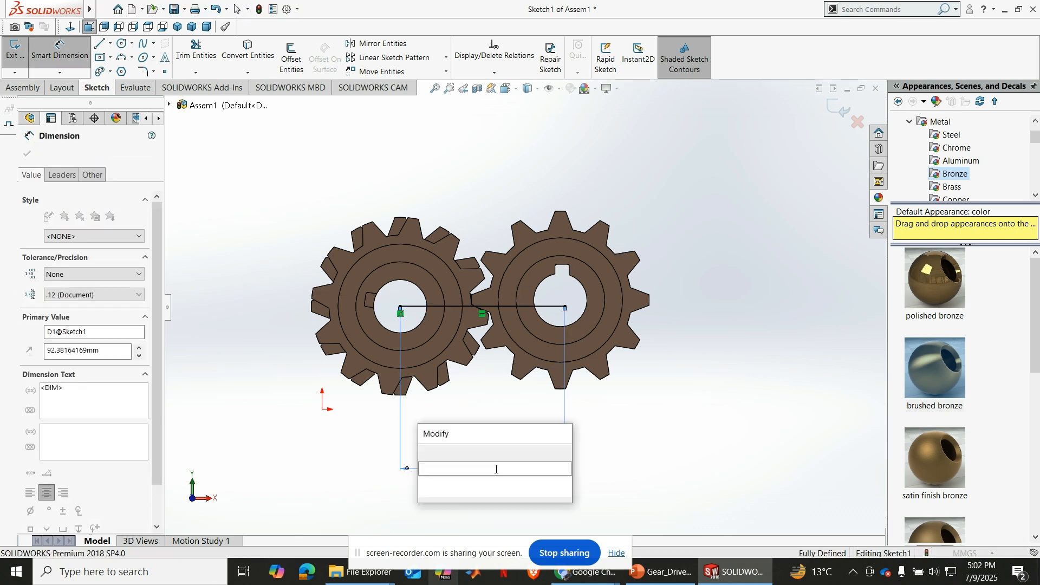
text(91)
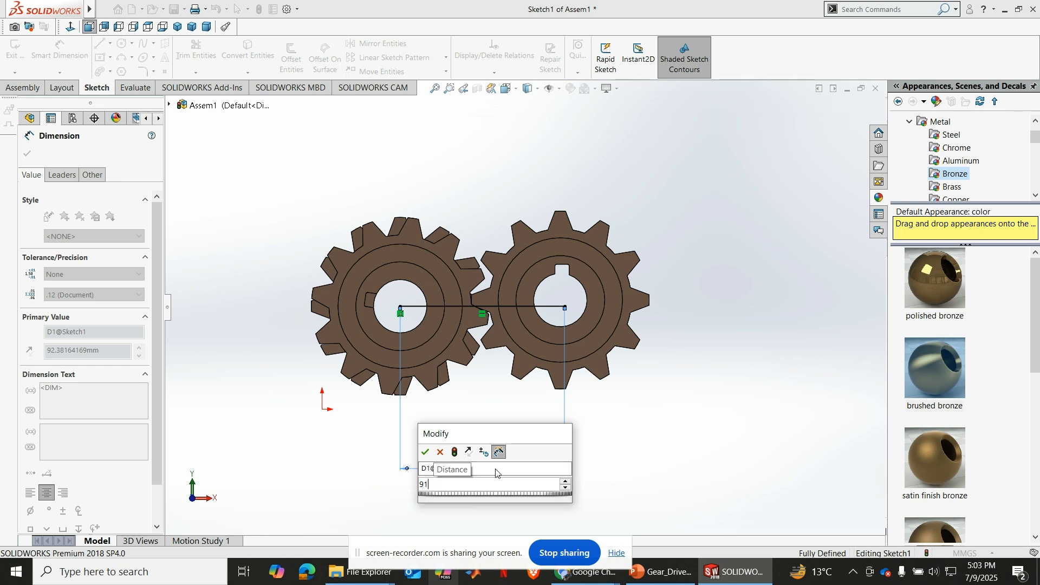
key(Return)
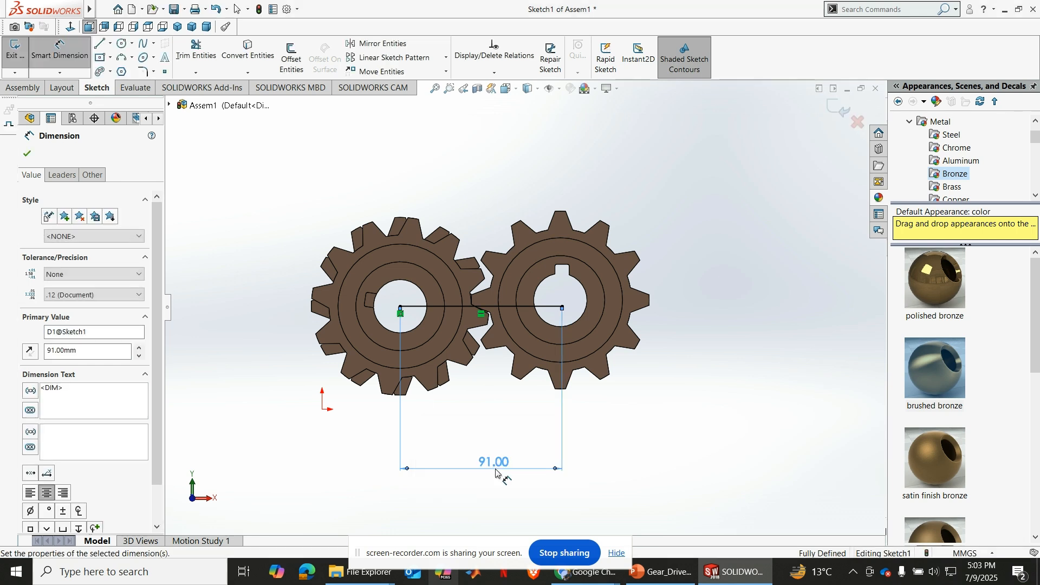
click(28, 156)
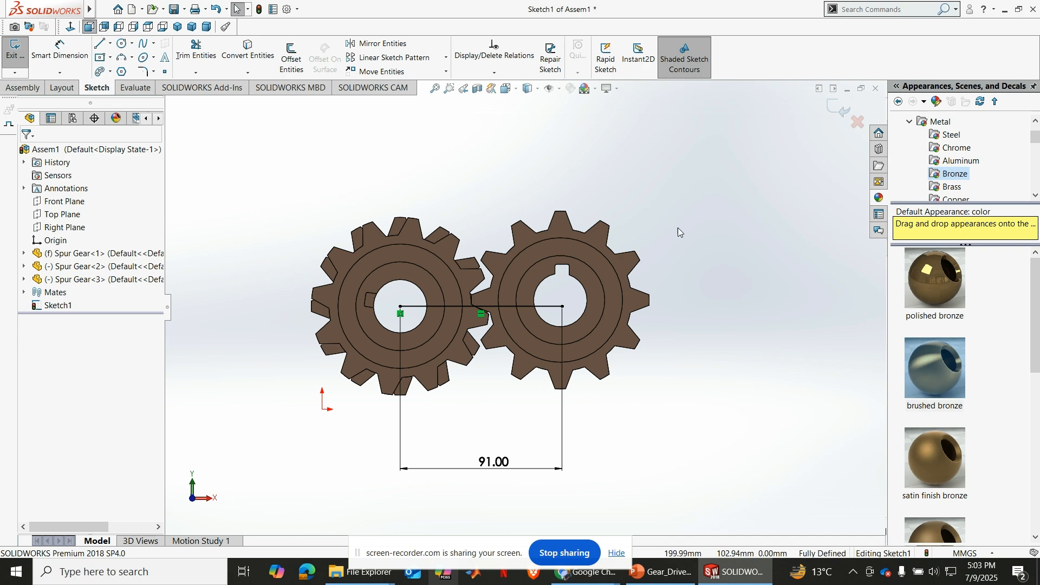
click(840, 110)
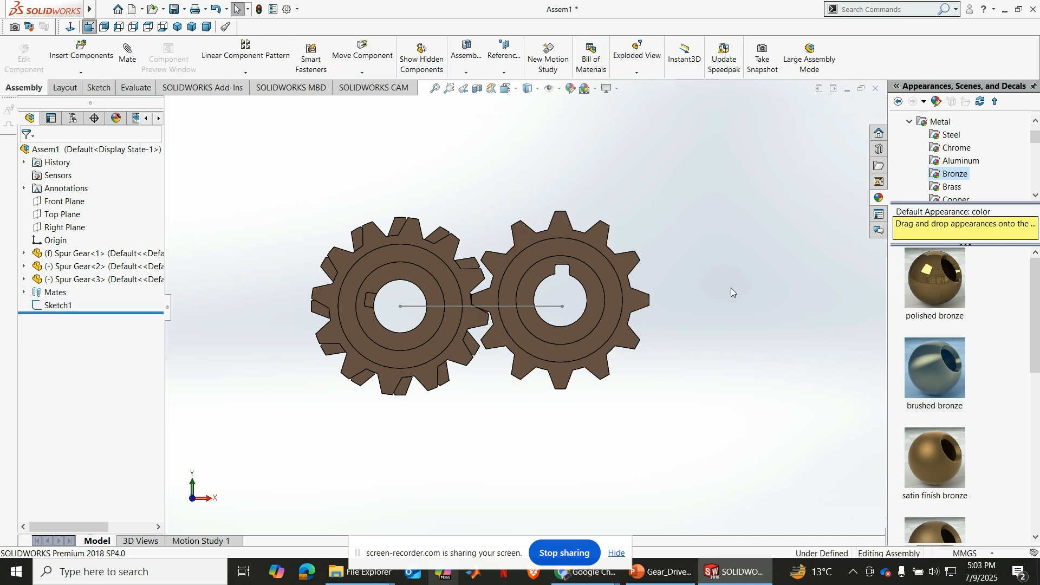
Add a concentric mate between the sketch line's free endpoint and the third gear's bore face.
middle_drag(731, 287, 707, 303)
scroll(628, 323, down, 3)
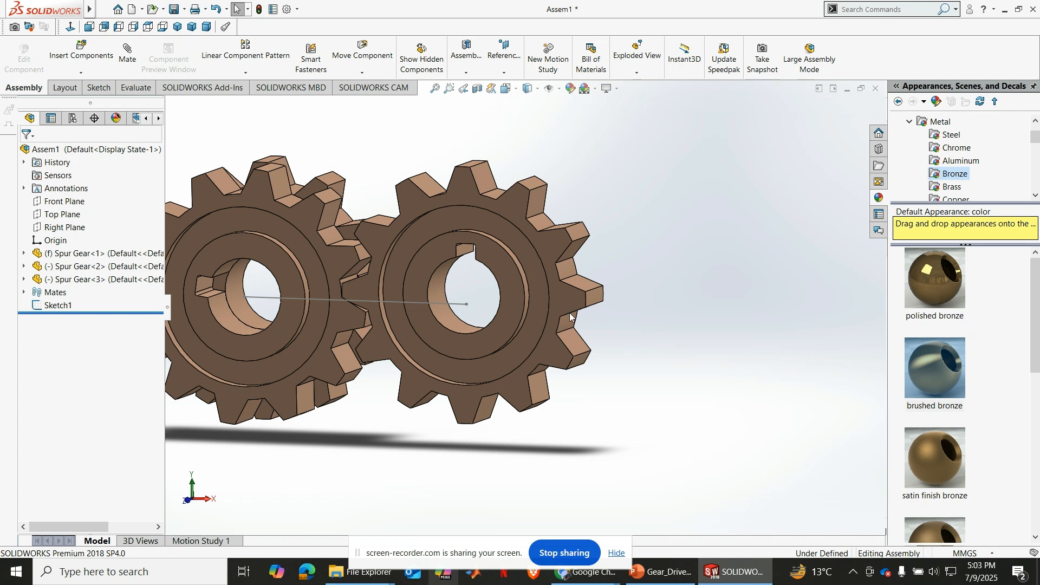
click(468, 305)
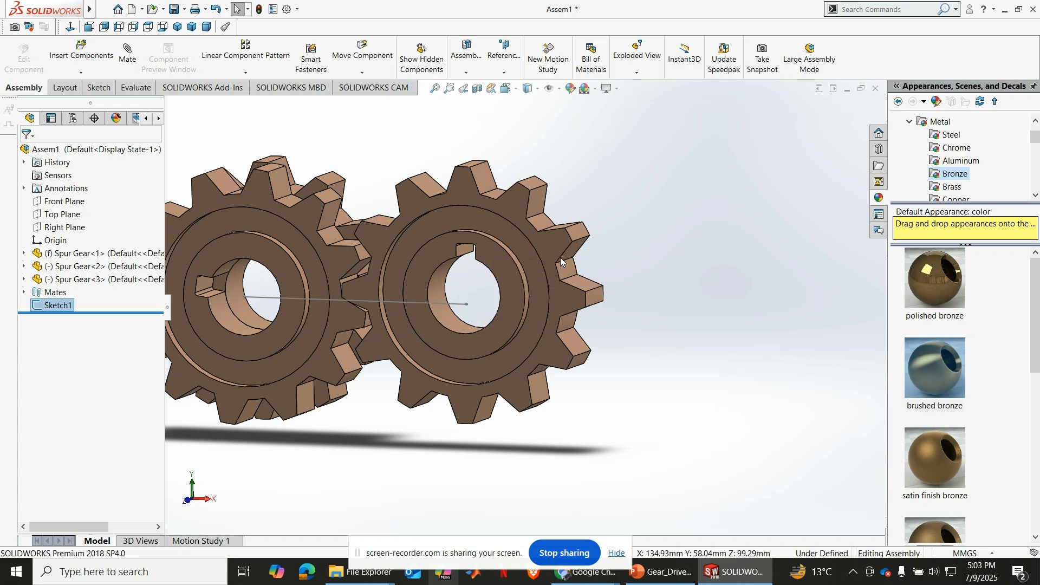
click(564, 259)
click(434, 290)
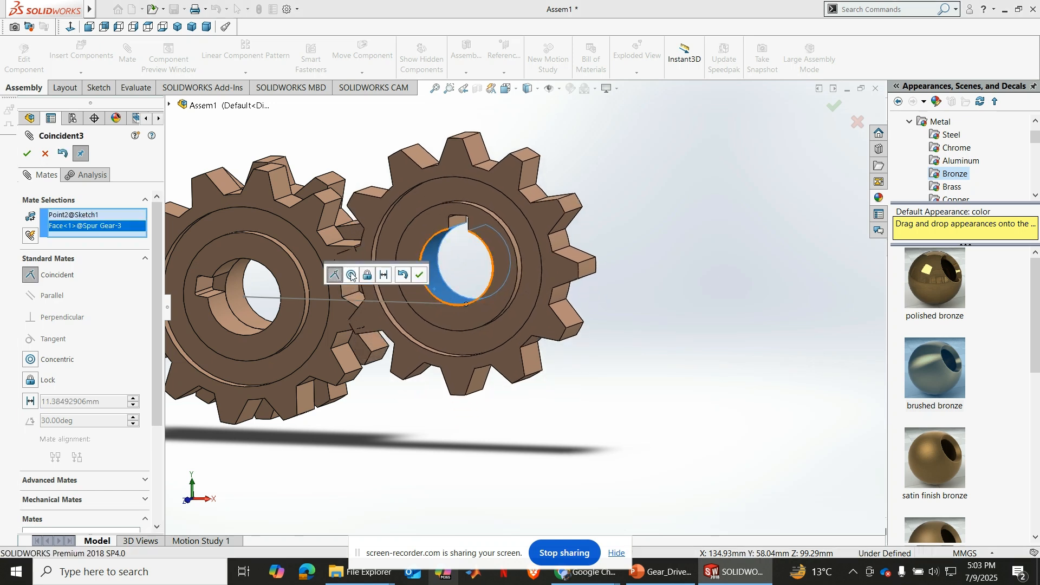
click(351, 276)
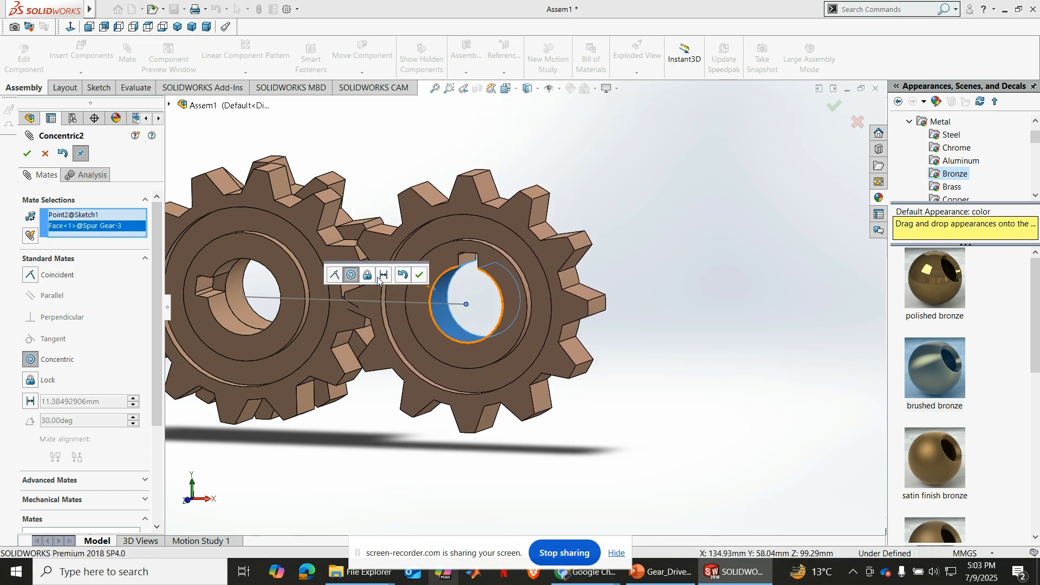
click(420, 277)
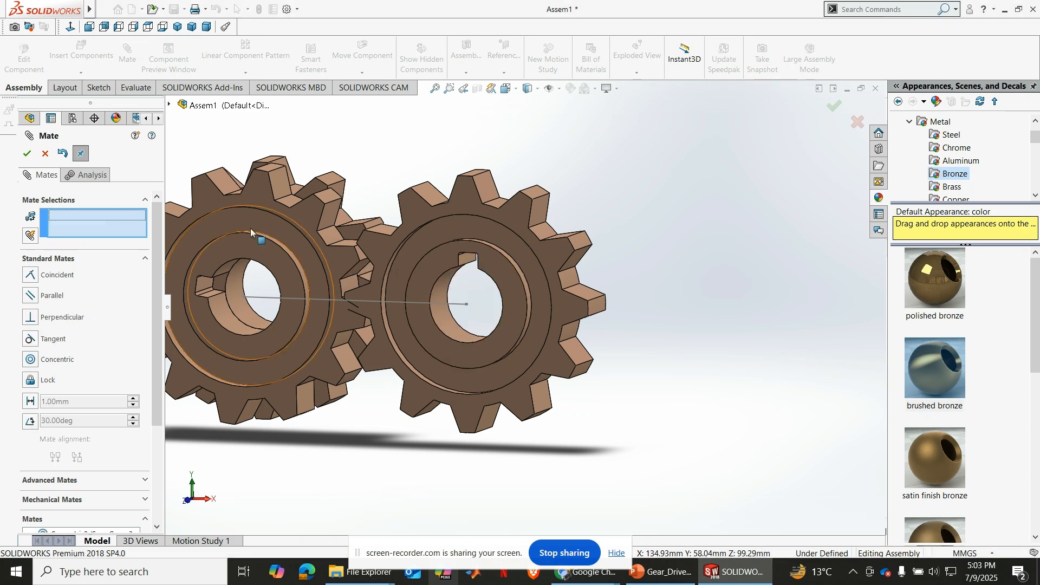
click(26, 154)
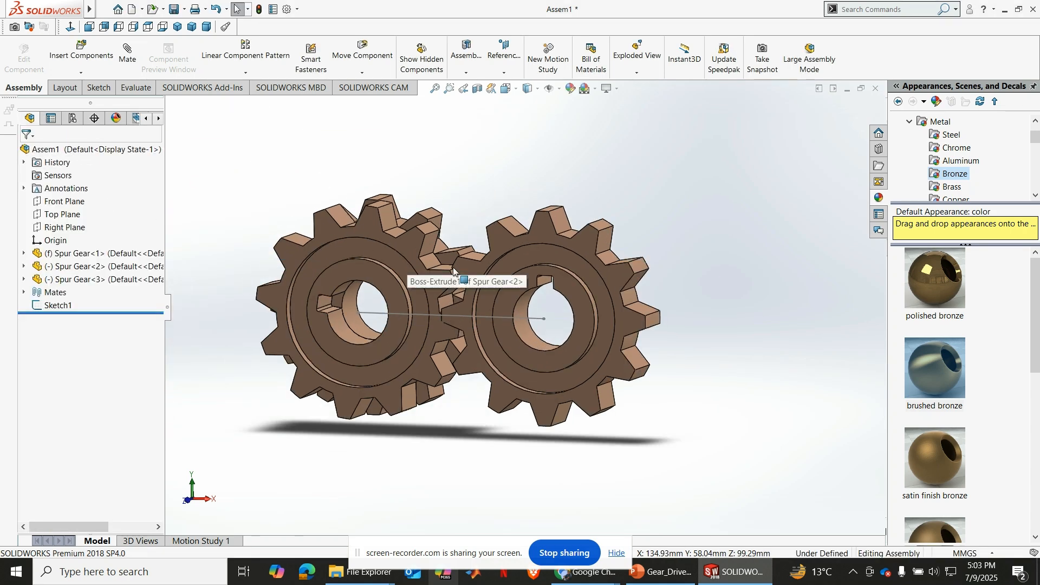
Turn the third and second gears about their own axes to line up their meshing teeth.
click(498, 249)
drag(498, 249, 588, 304)
drag(426, 280, 374, 228)
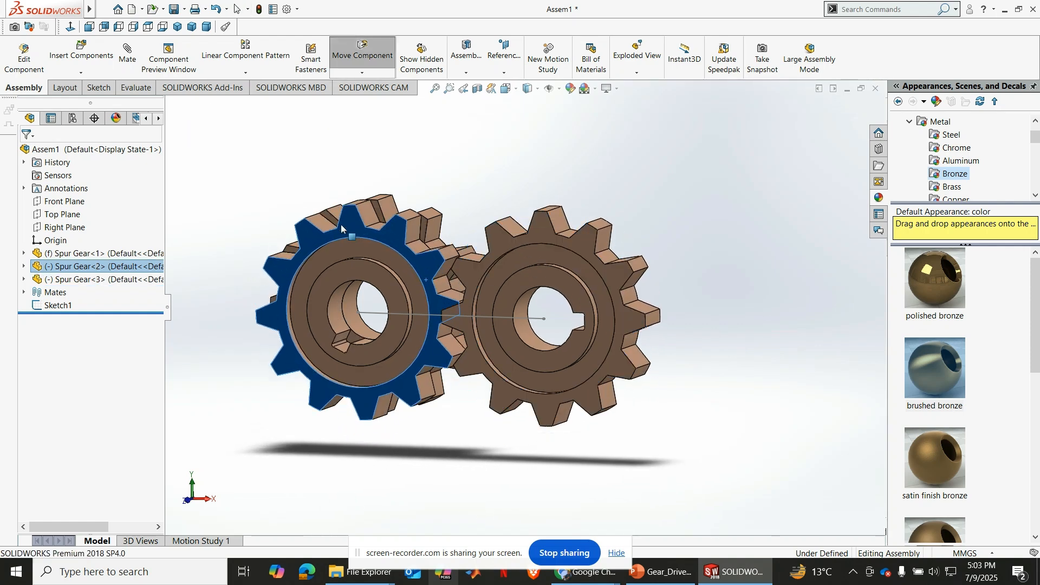
click(526, 228)
drag(526, 228, 626, 283)
drag(584, 236, 588, 289)
drag(448, 268, 418, 230)
mouse_move(534, 365)
middle_down()
mouse_move(552, 348)
mouse_move(542, 323)
mouse_move(532, 355)
middle_up()
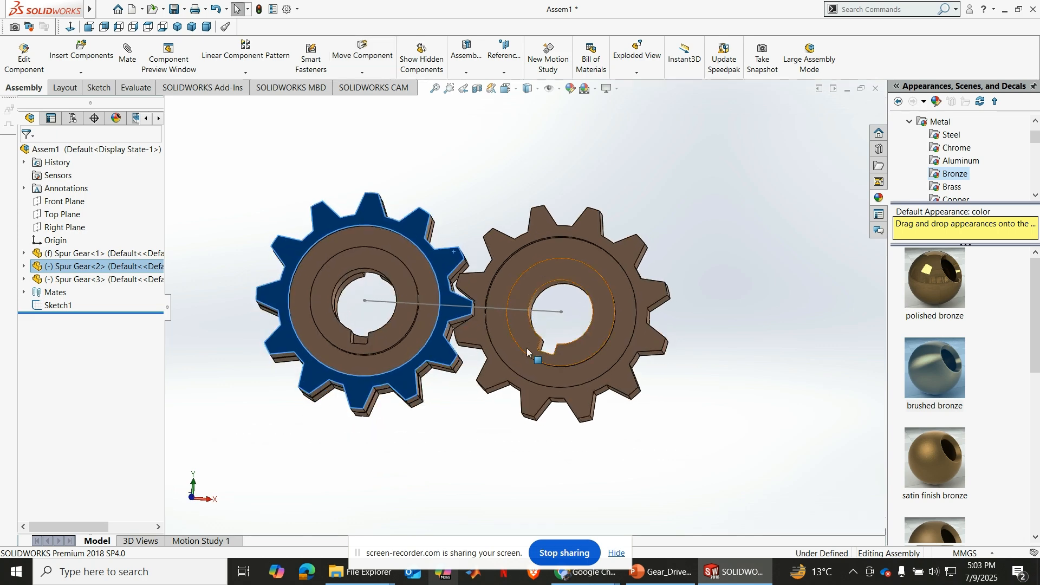
Fine-tune the third gear's rotation in the front view so the second gear's tooth sits centred in its tooth gap.
drag(502, 343, 514, 340)
middle_drag(474, 325, 488, 332)
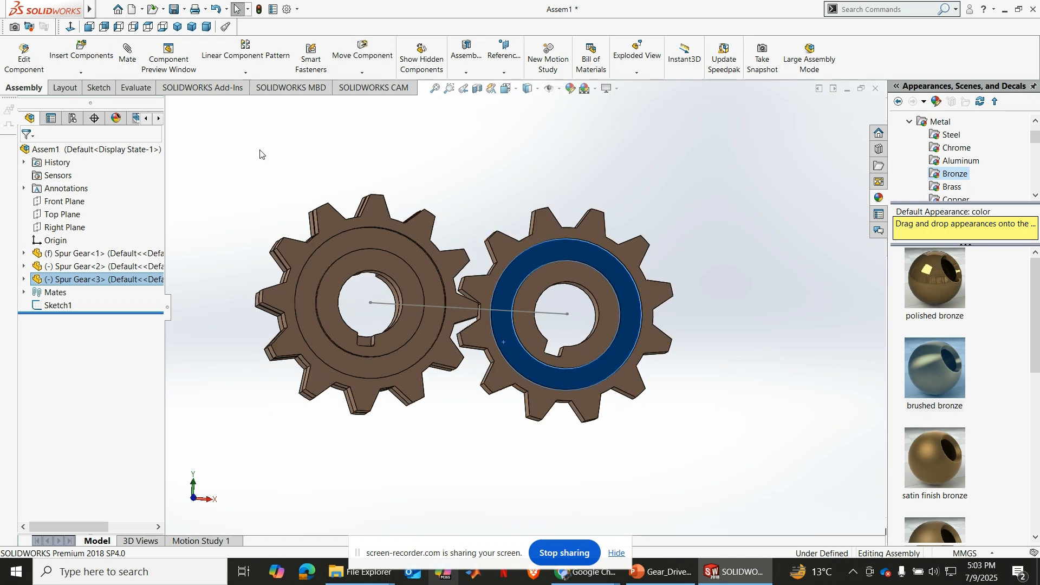
click(375, 264)
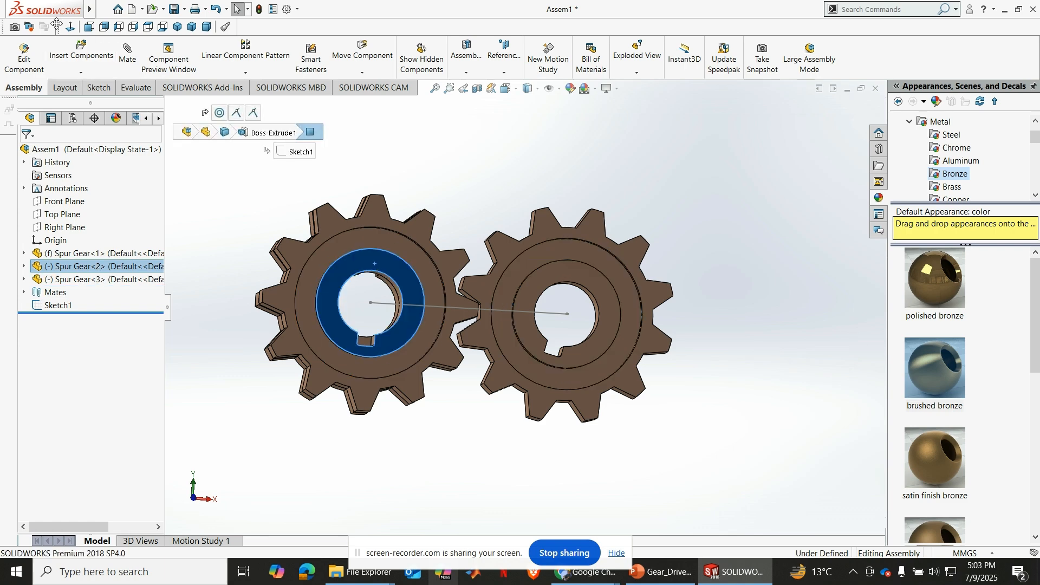
click(89, 26)
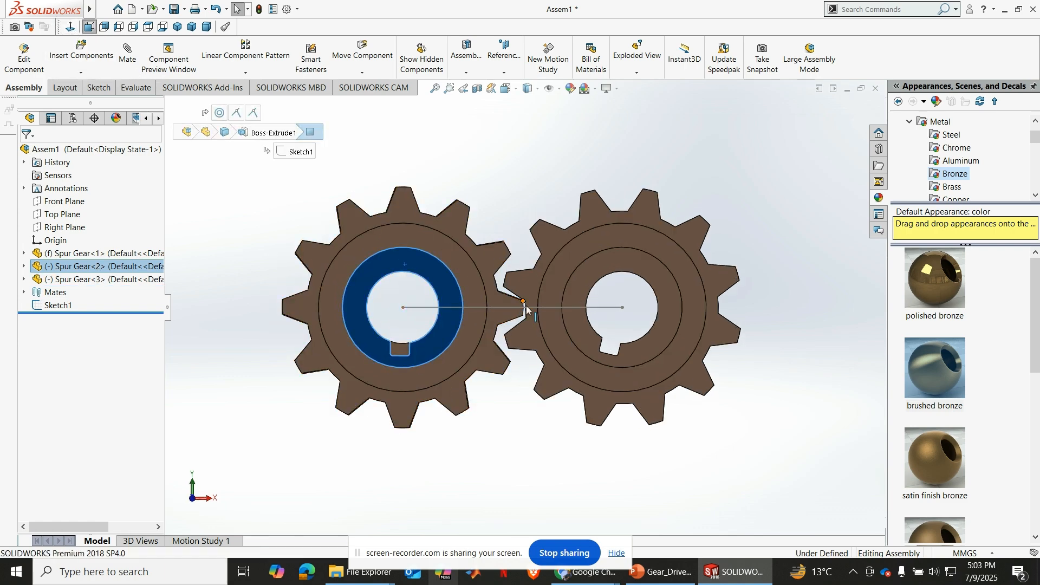
drag(531, 342, 527, 337)
click(763, 232)
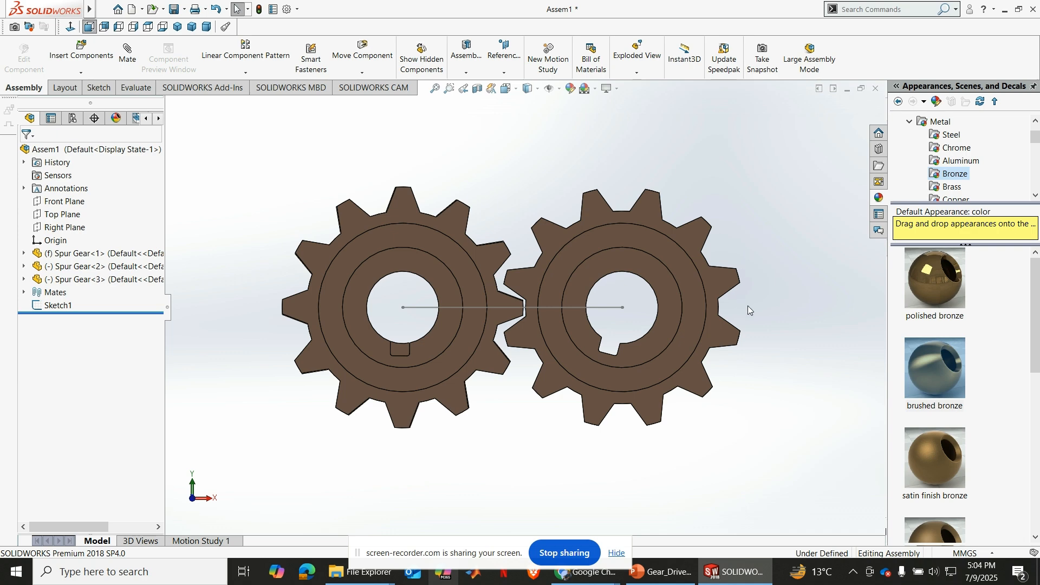
middle_drag(748, 306, 736, 333)
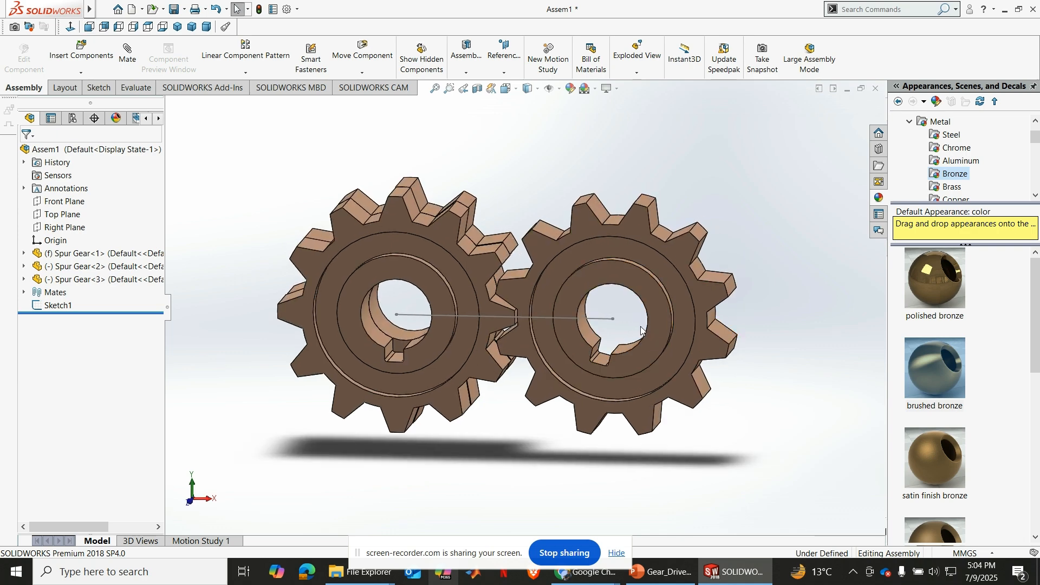
click(560, 318)
click(608, 284)
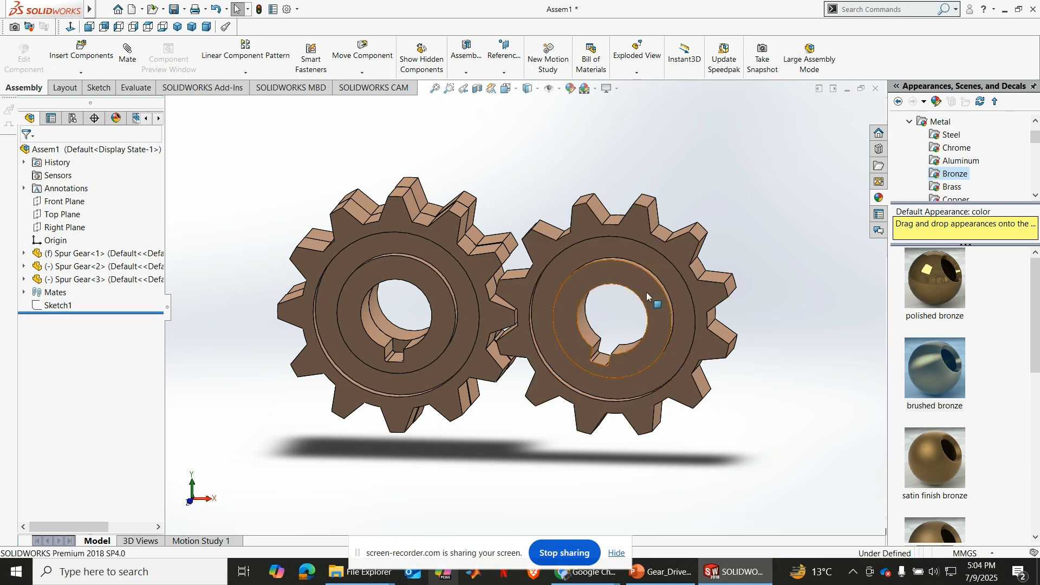
Start a mate, clear the preselected bore face from its selections and set the mechanical mate type to Gear.
click(584, 327)
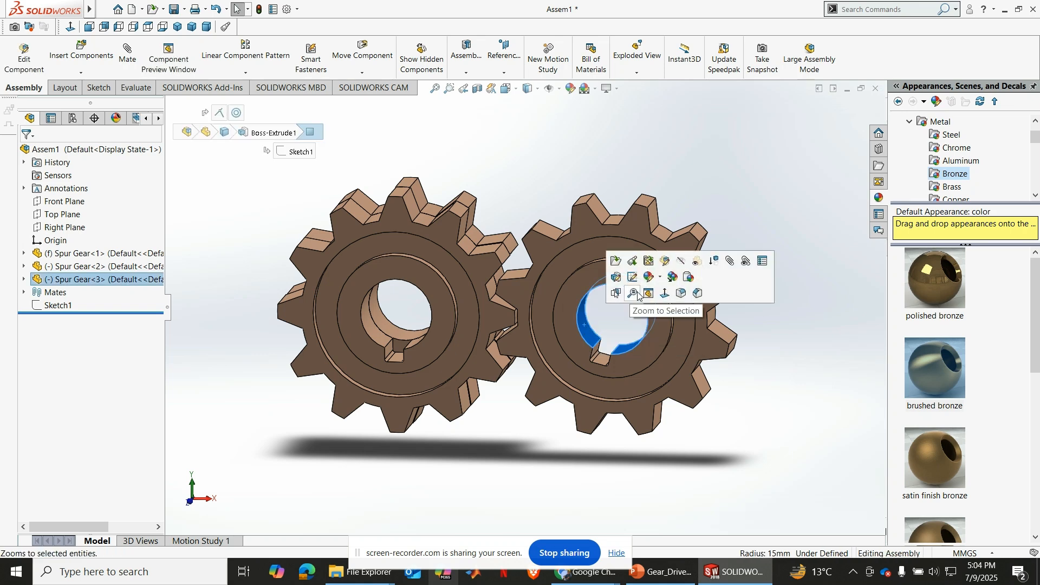
click(127, 54)
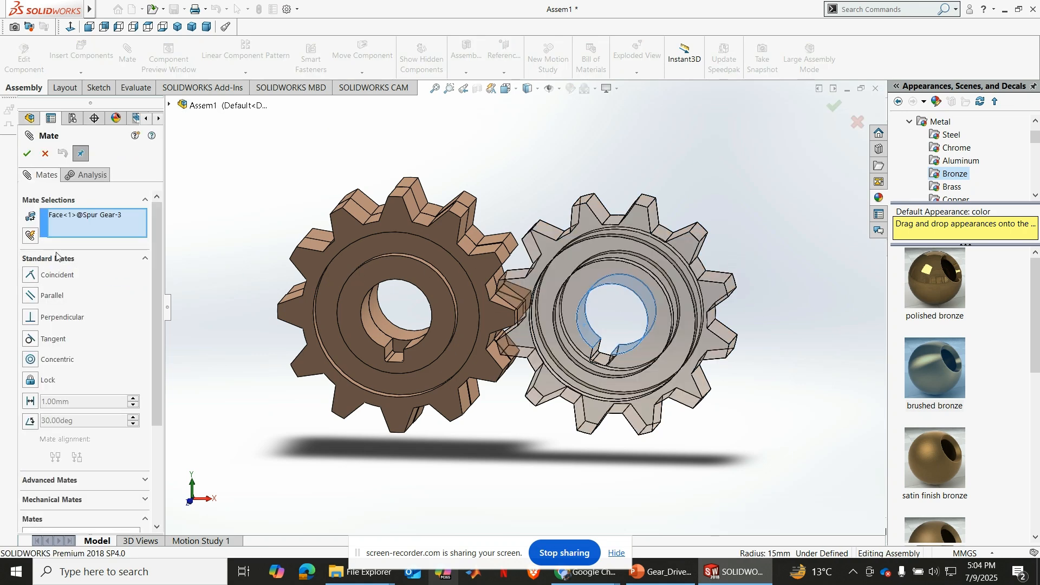
click(67, 216)
right_click(68, 215)
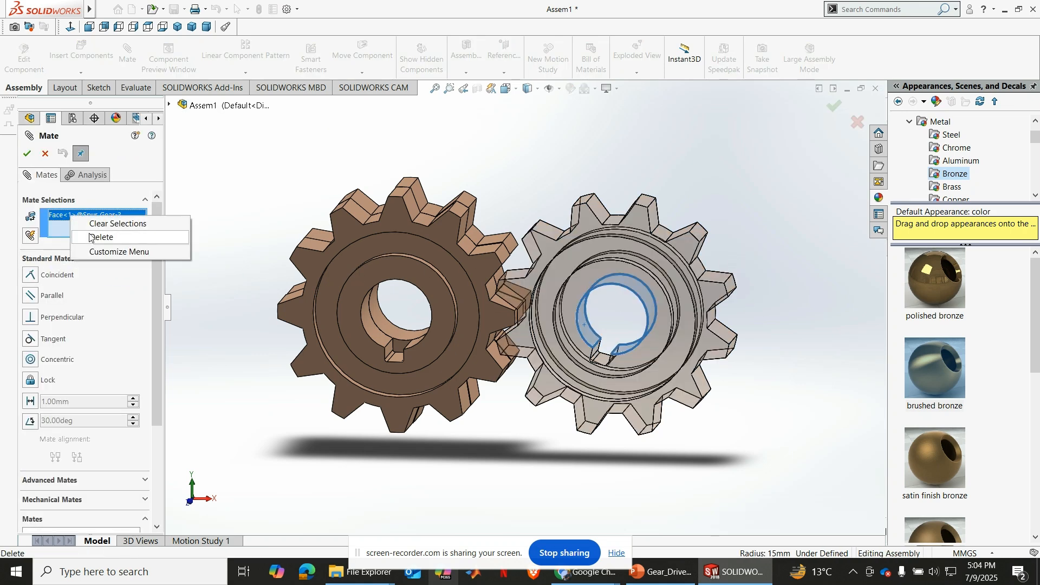
click(130, 235)
scroll(103, 357, down, 3)
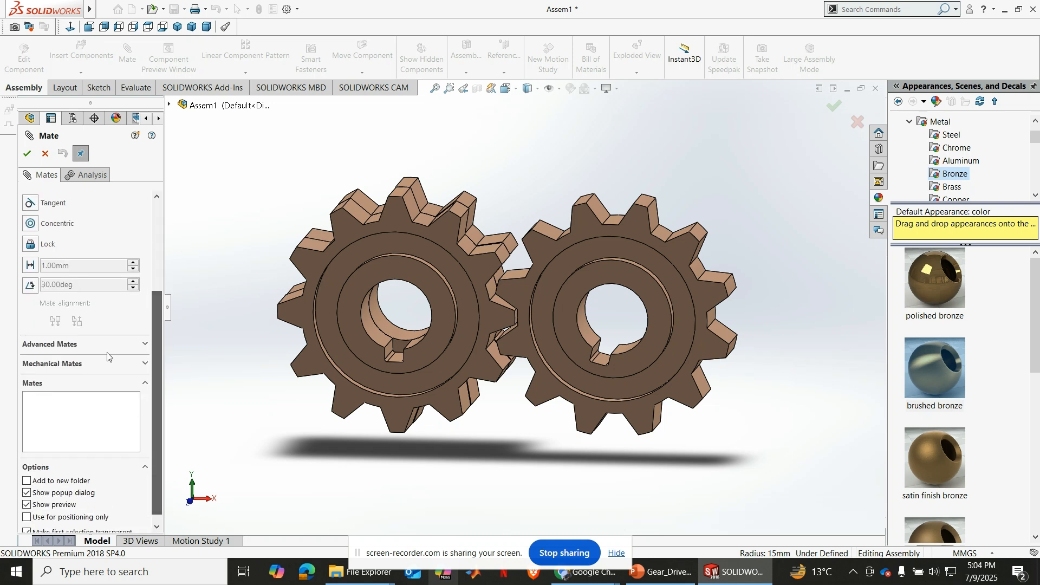
click(101, 368)
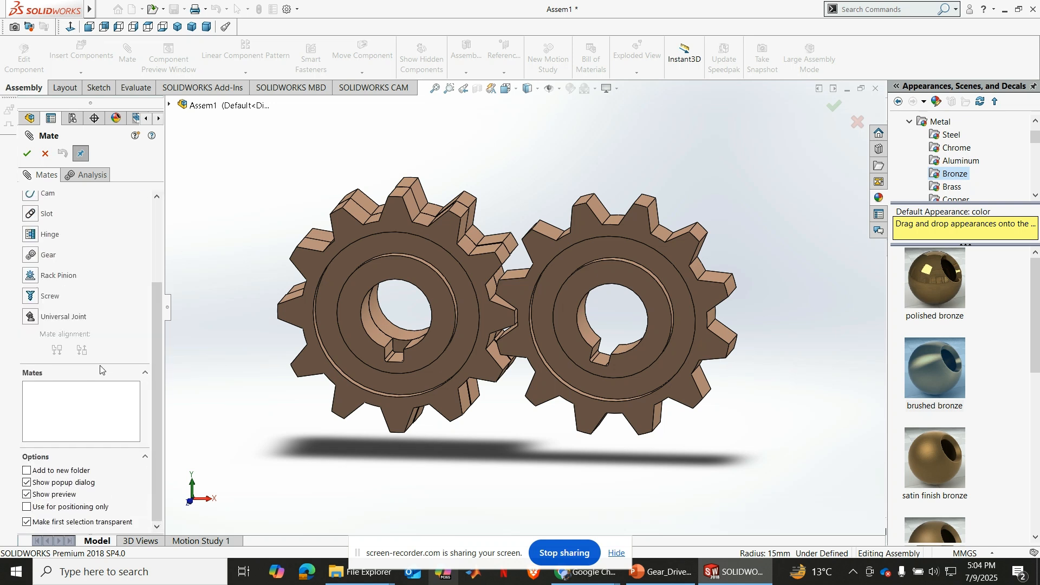
click(30, 256)
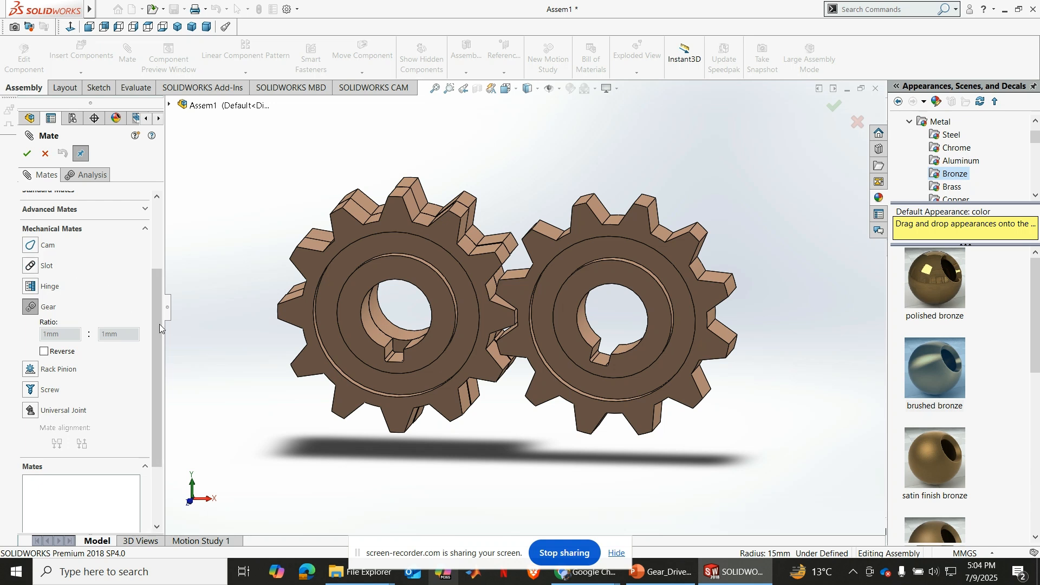
Apply the gear mate between the bore faces of the stacked pair's front gear and the neighbouring right-hand gear.
drag(159, 325, 158, 268)
click(105, 259)
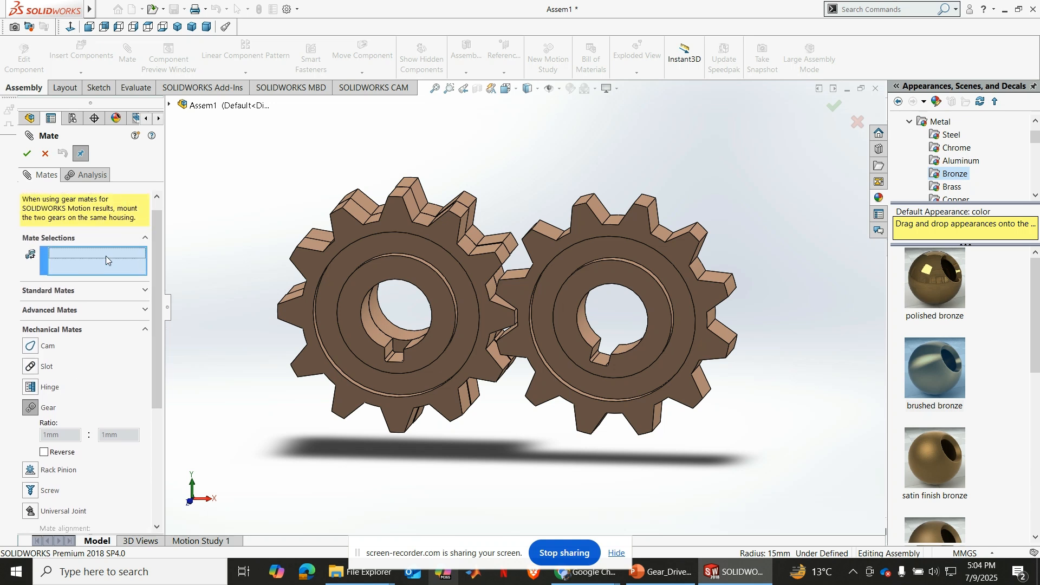
click(369, 332)
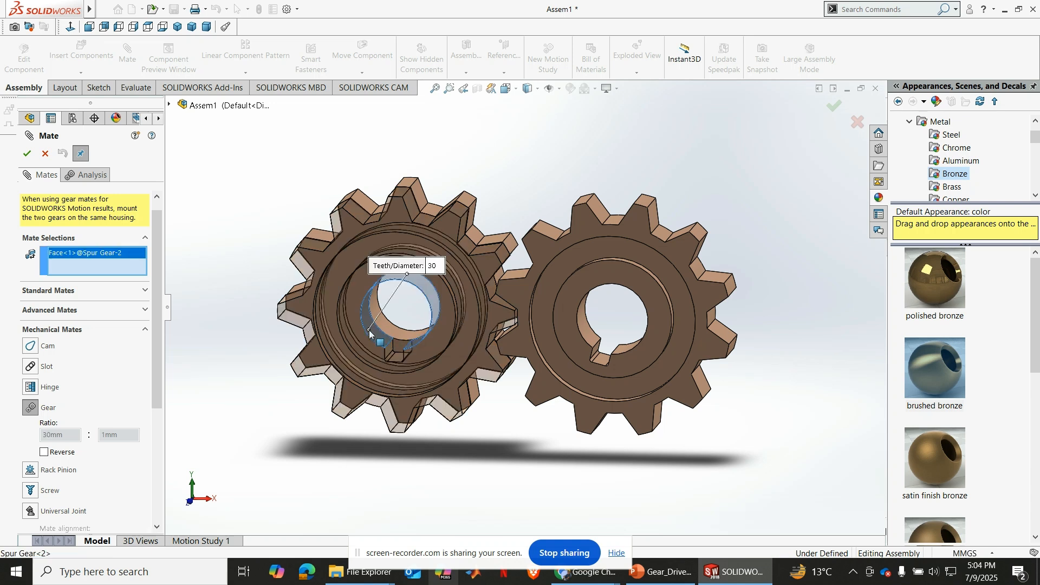
click(585, 332)
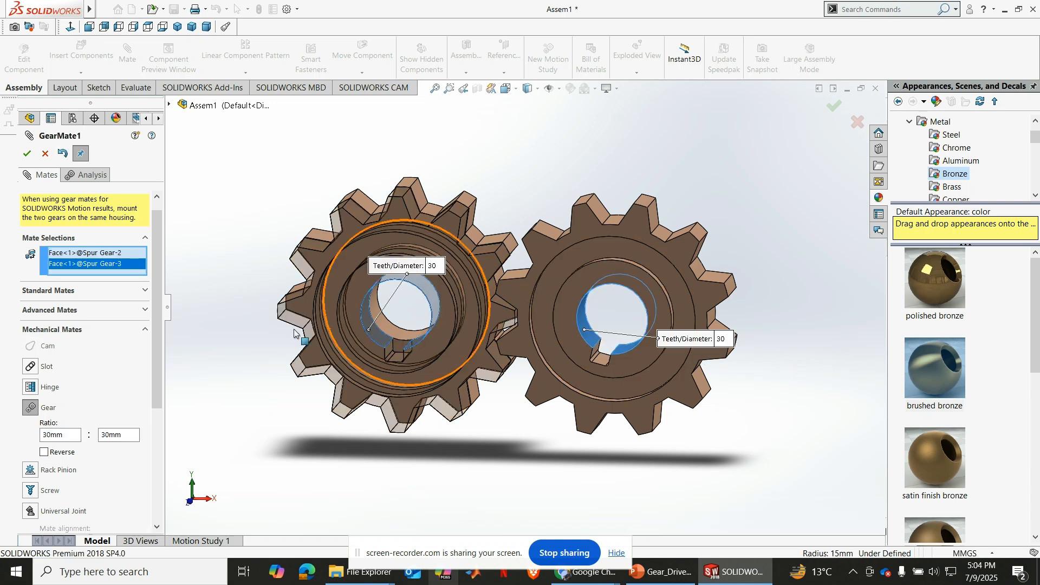
scroll(155, 310, down, 3)
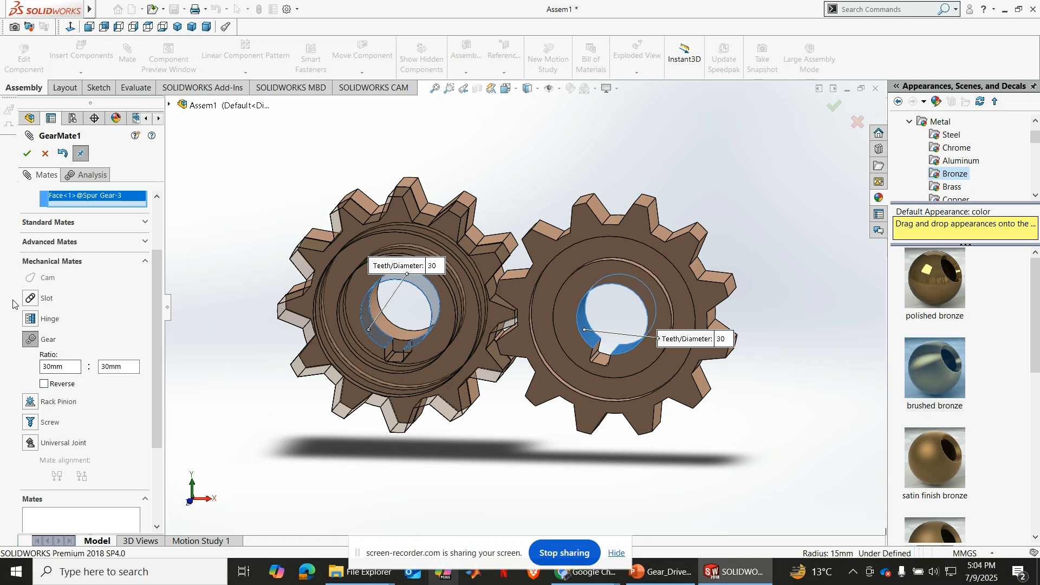
click(28, 155)
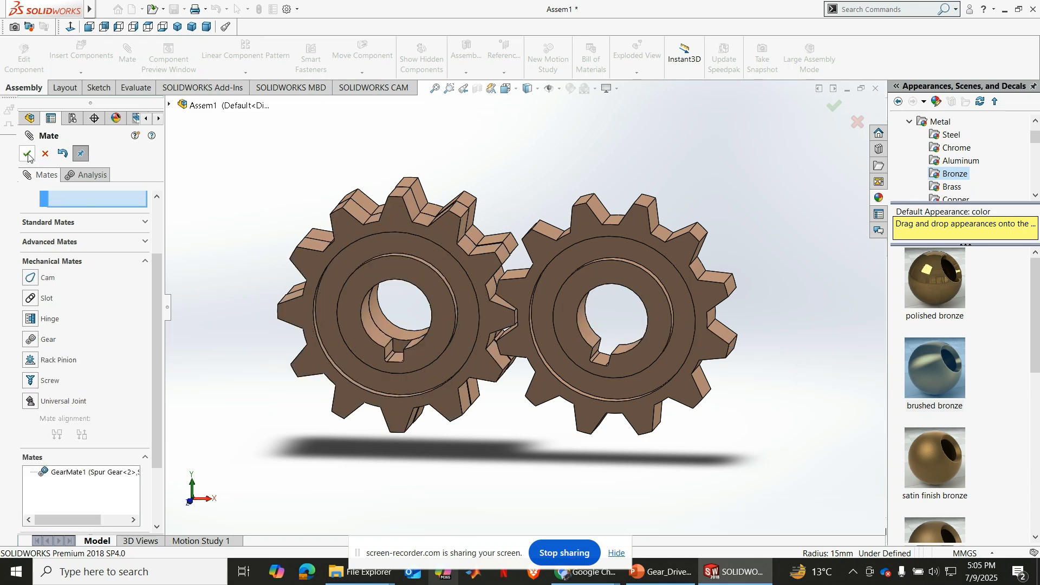
click(26, 154)
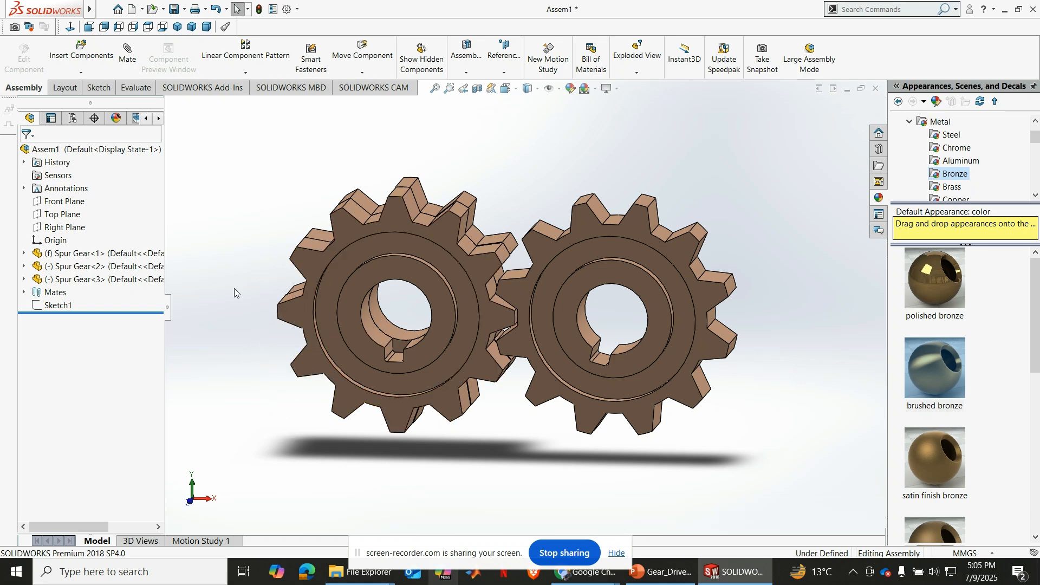
Rotate the front gear of the stacked pair in both directions and check from the front how the mated gear follows.
drag(280, 320, 440, 213)
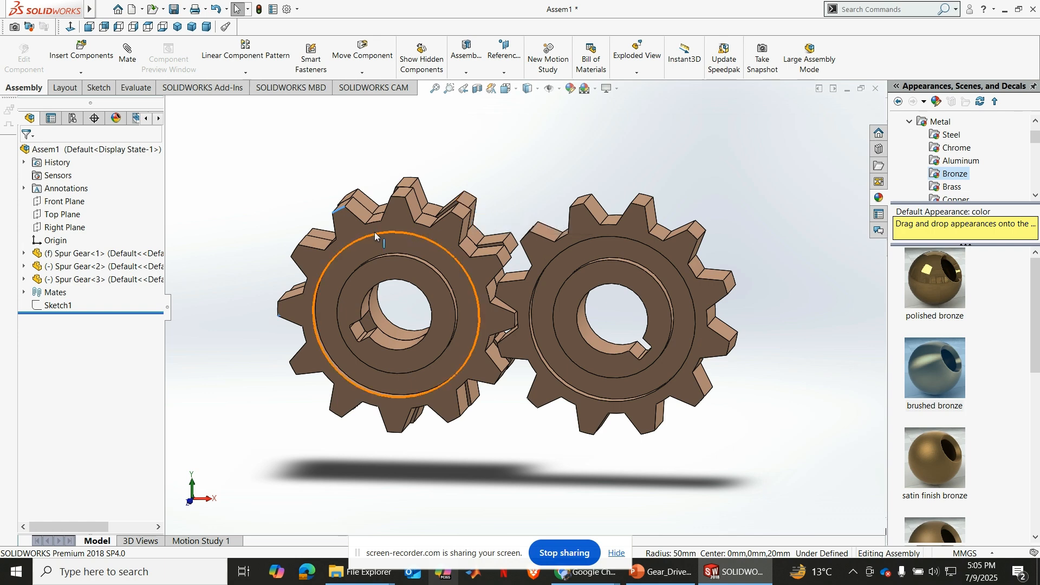
drag(295, 304, 289, 319)
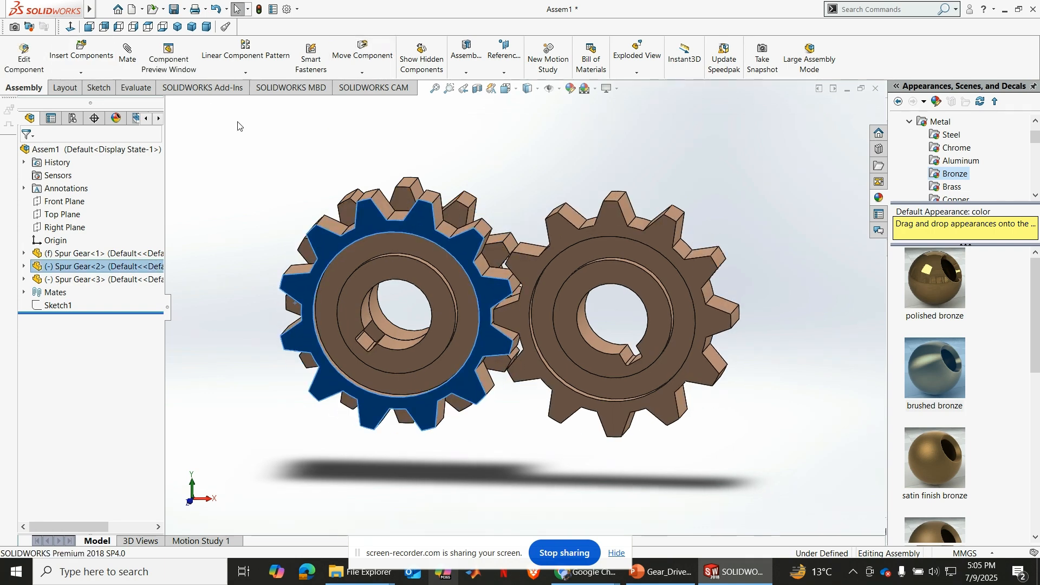
click(71, 27)
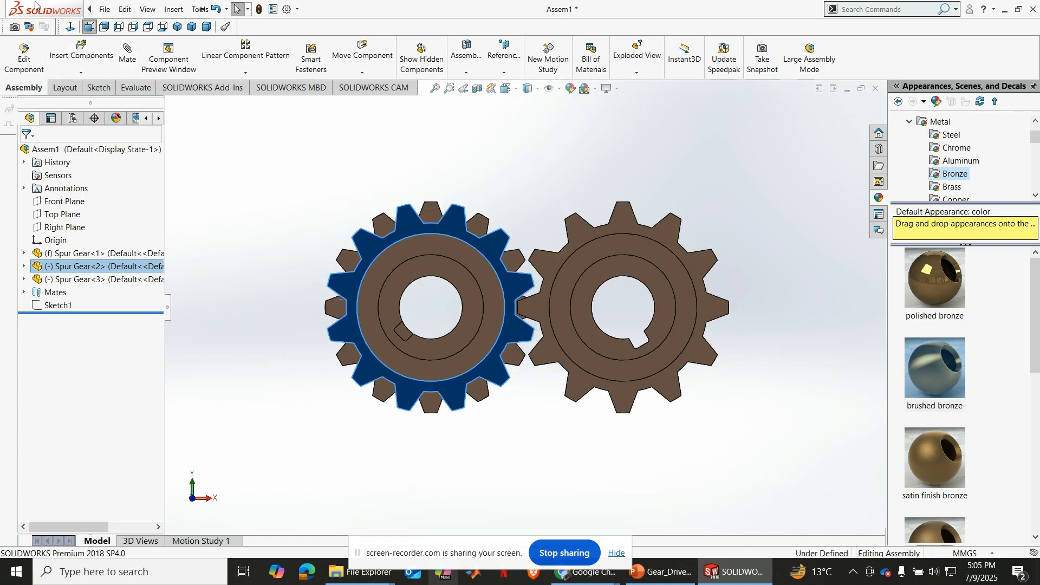
click(624, 524)
scroll(550, 406, down, 3)
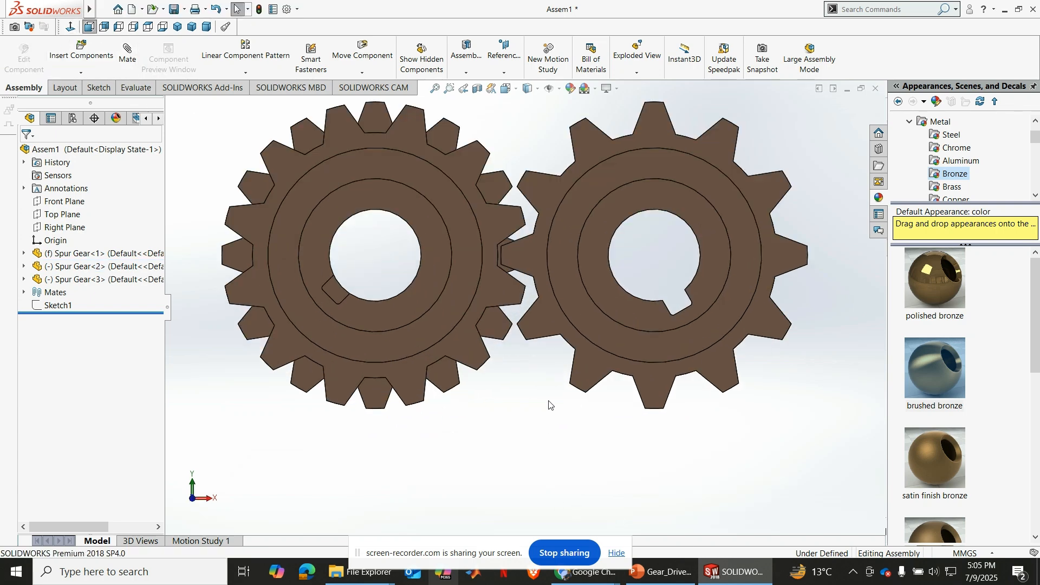
drag(376, 153, 412, 197)
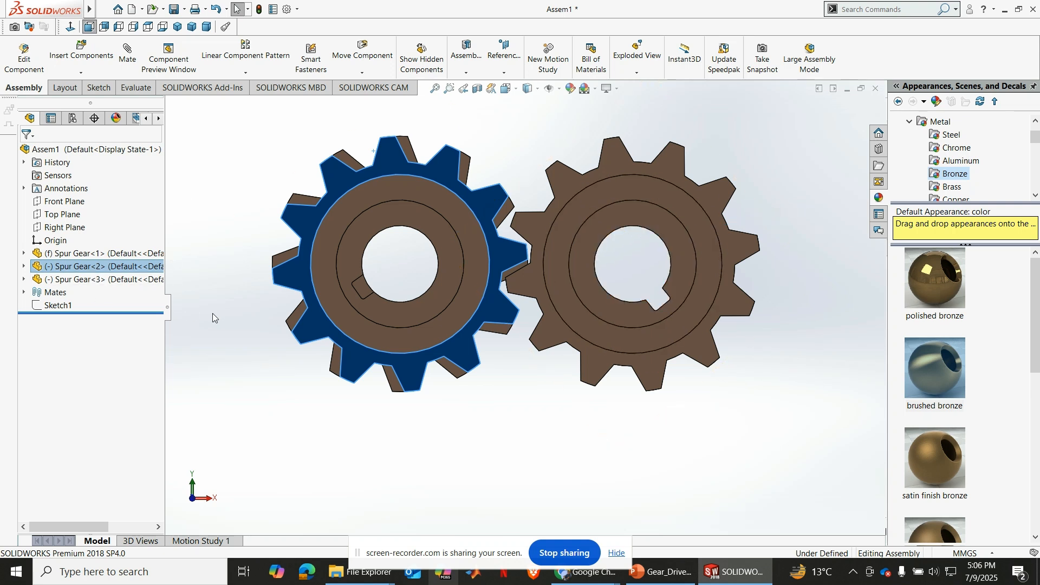
drag(308, 249, 336, 352)
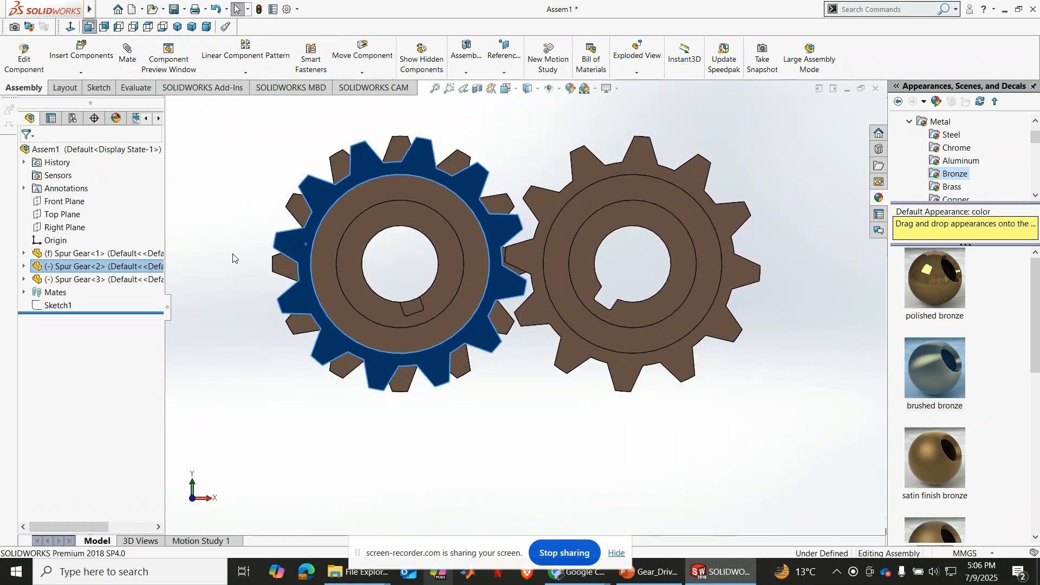
click(230, 230)
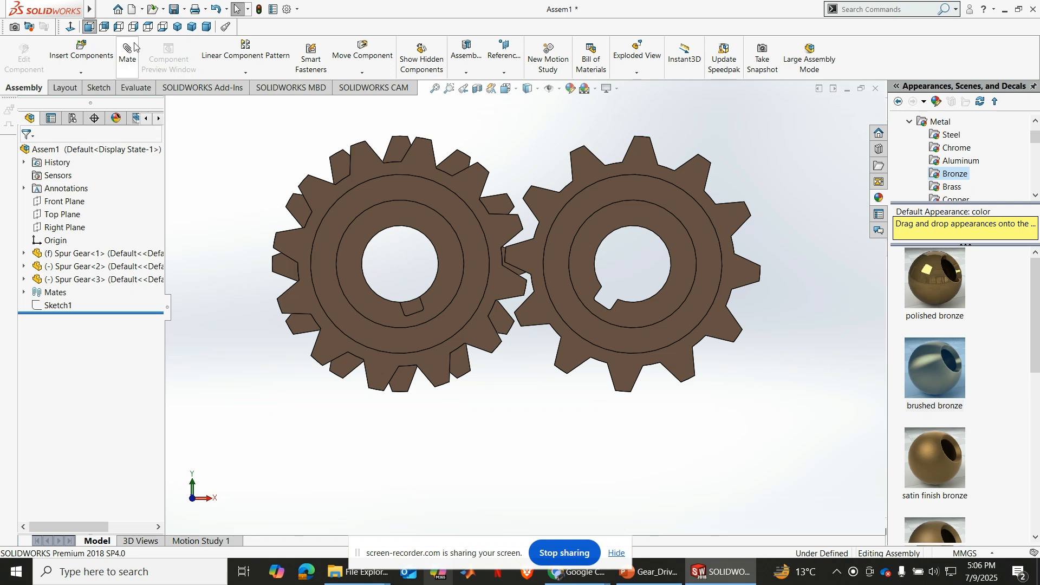
Copy the stacked pair's front gear to its upper left and mate the copy's front tooth face coincident with the original's.
click(174, 30)
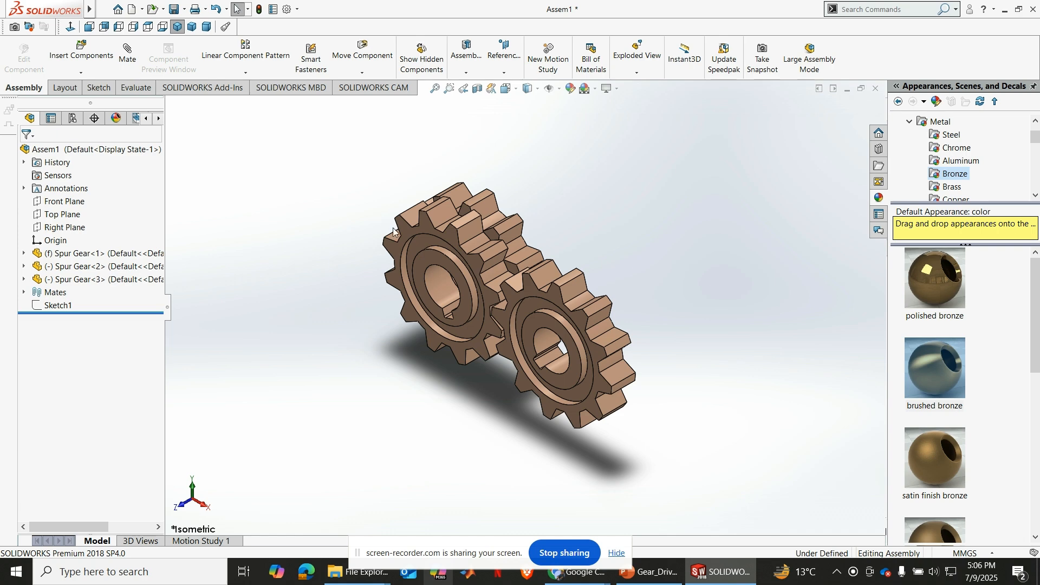
ctrl+drag(400, 237, 237, 189)
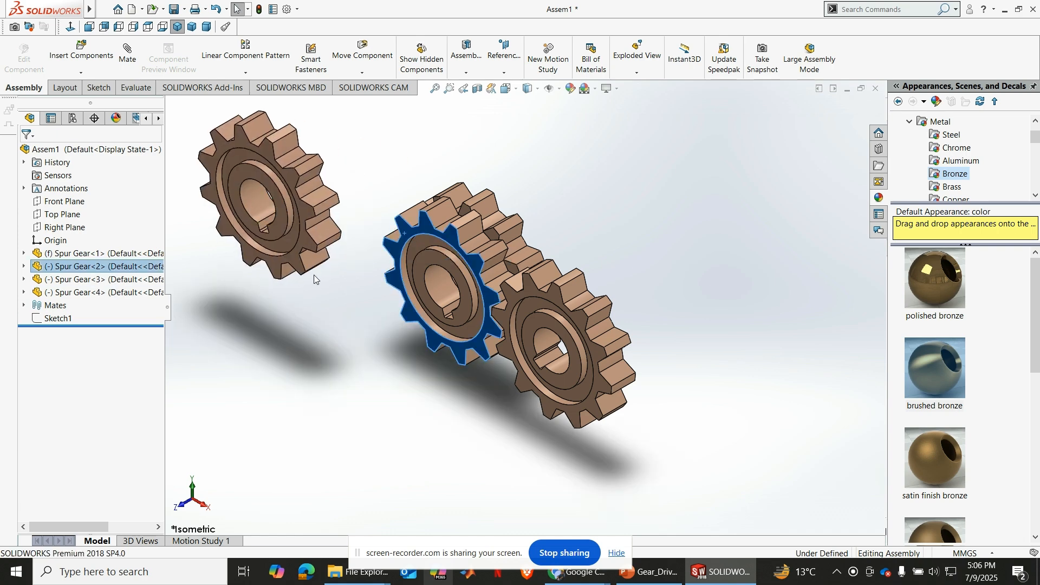
middle_drag(327, 307, 320, 217)
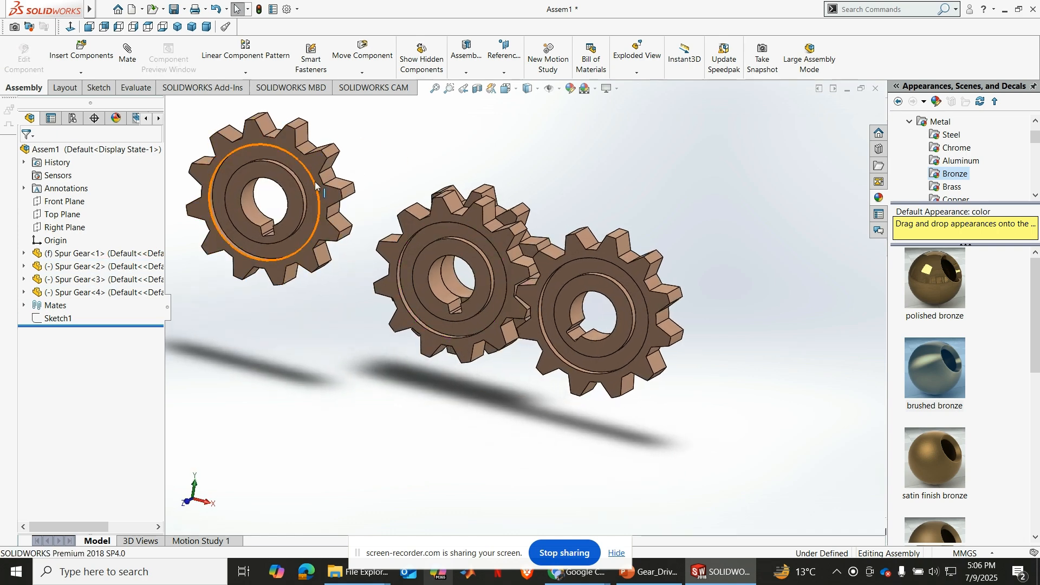
click(324, 195)
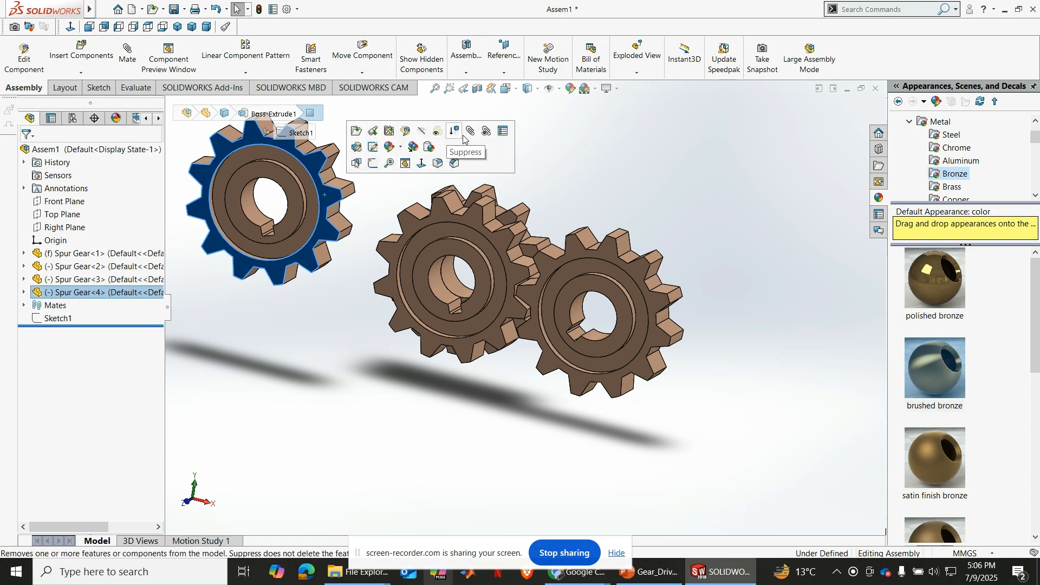
key(m)
click(396, 252)
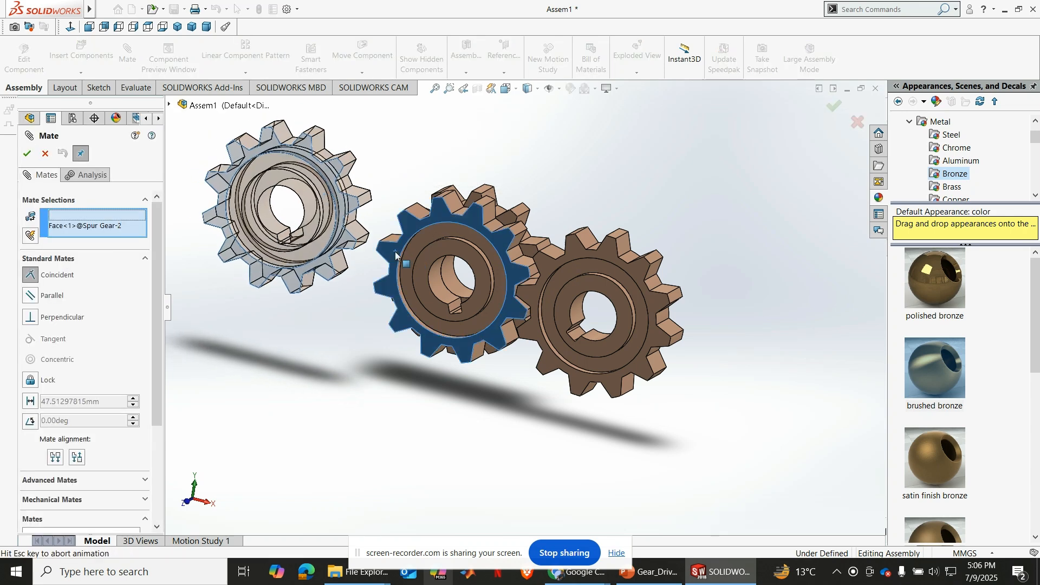
click(381, 237)
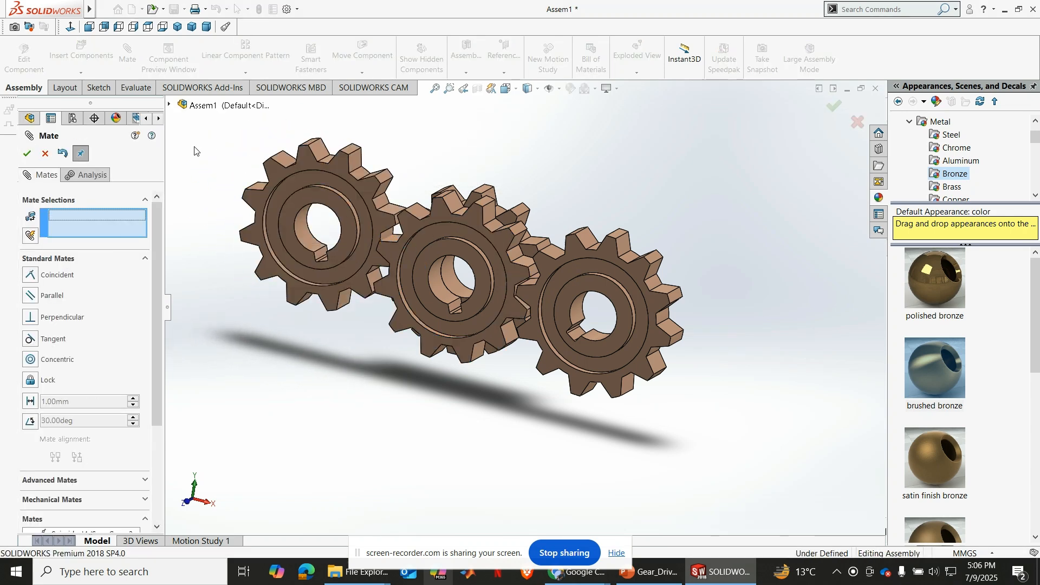
click(28, 154)
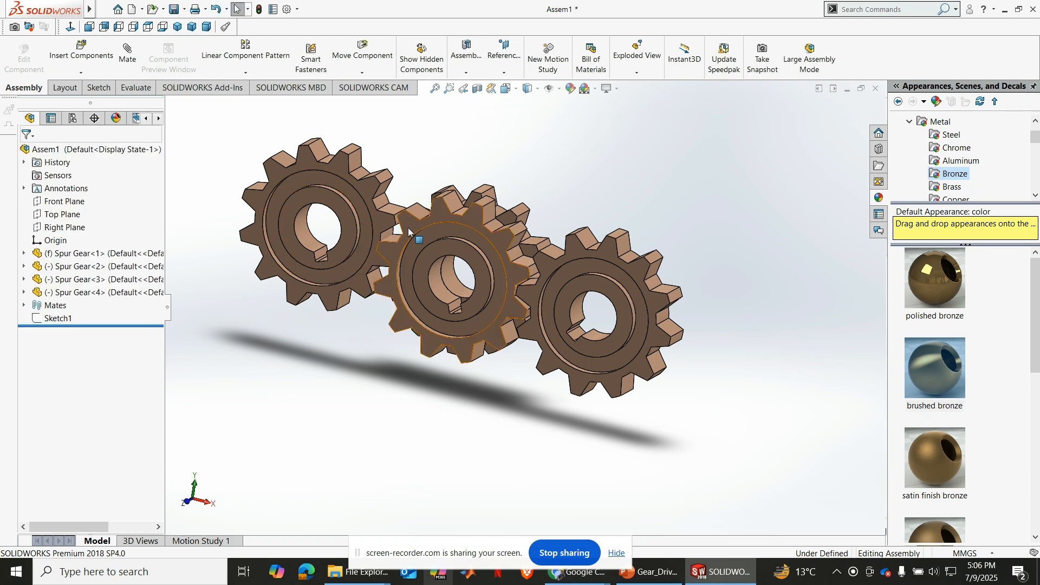
Face the front gear squarely and move the copied gear farther left, clear of the stacked gears and roughly level with them.
click(390, 233)
click(70, 28)
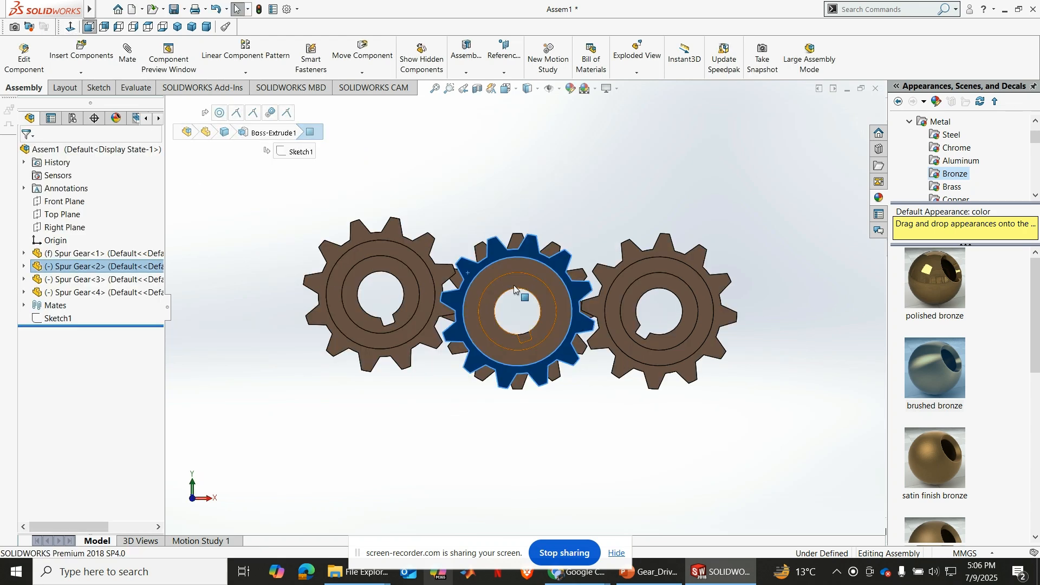
click(467, 202)
drag(414, 327, 358, 342)
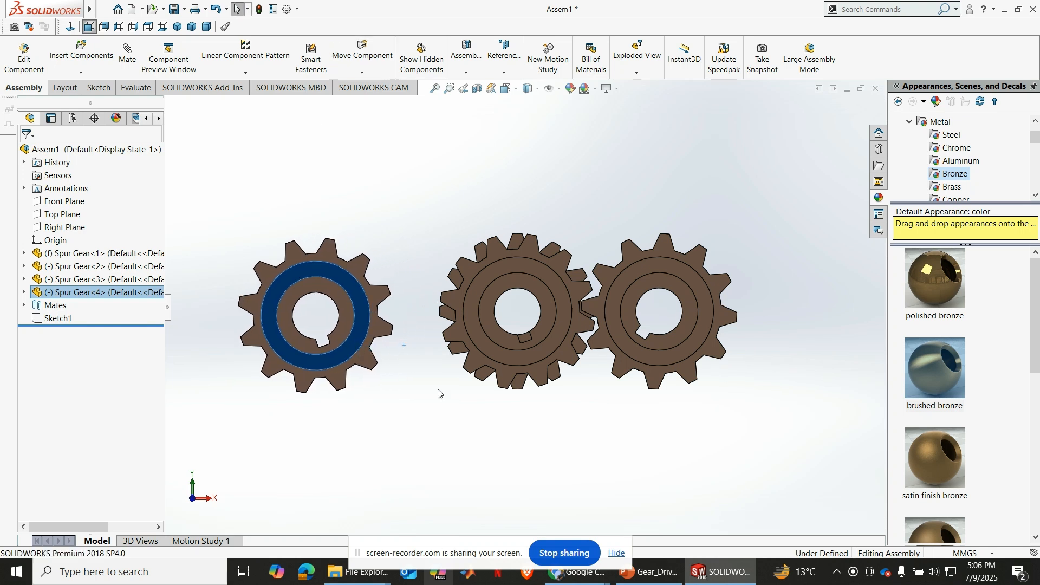
click(439, 393)
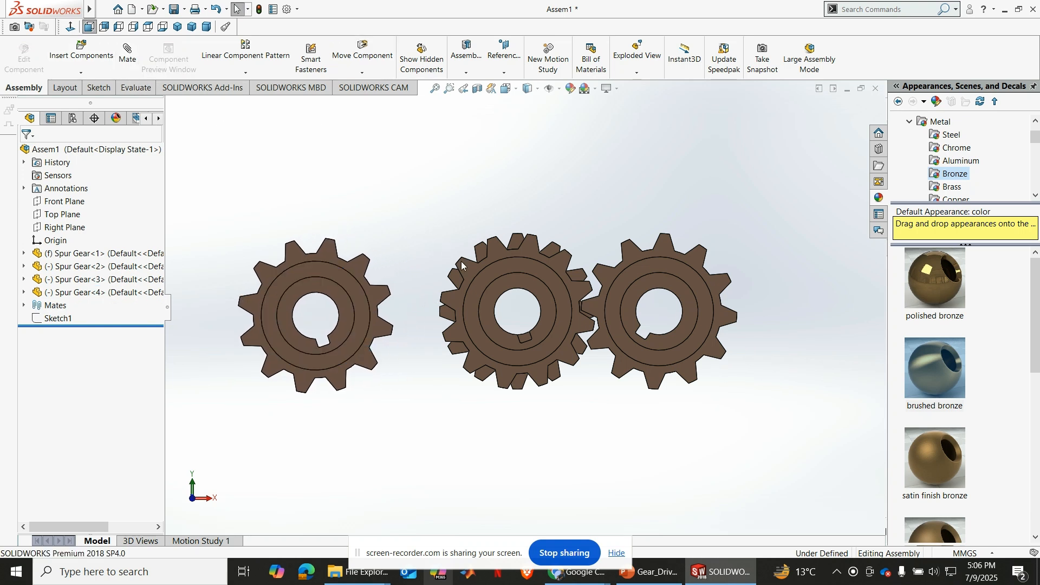
On the middle front gear's face, sketch a horizontal line about 125 mm long from its bore centre into the copied gear's bore.
click(469, 274)
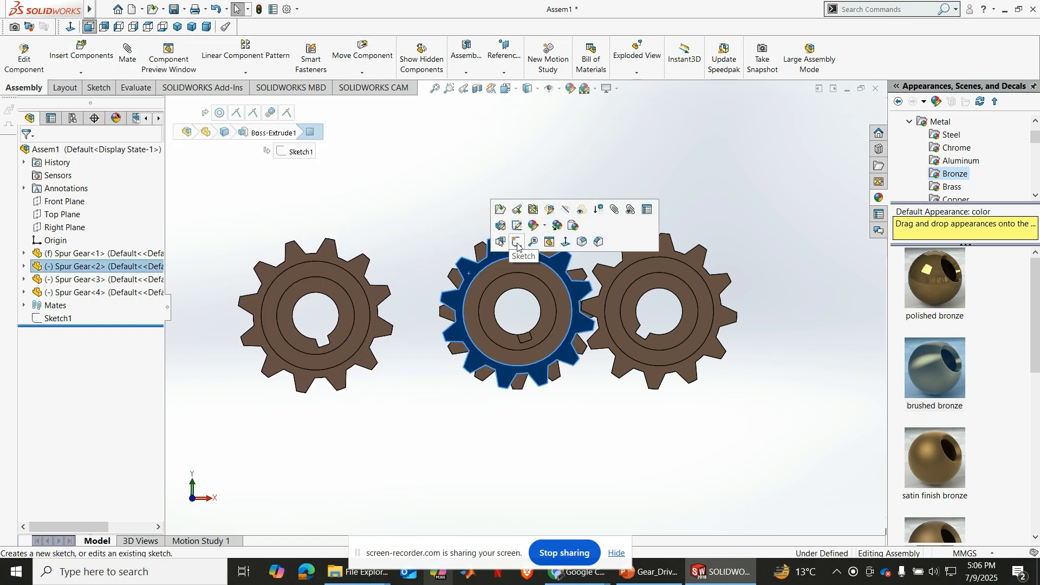
click(518, 246)
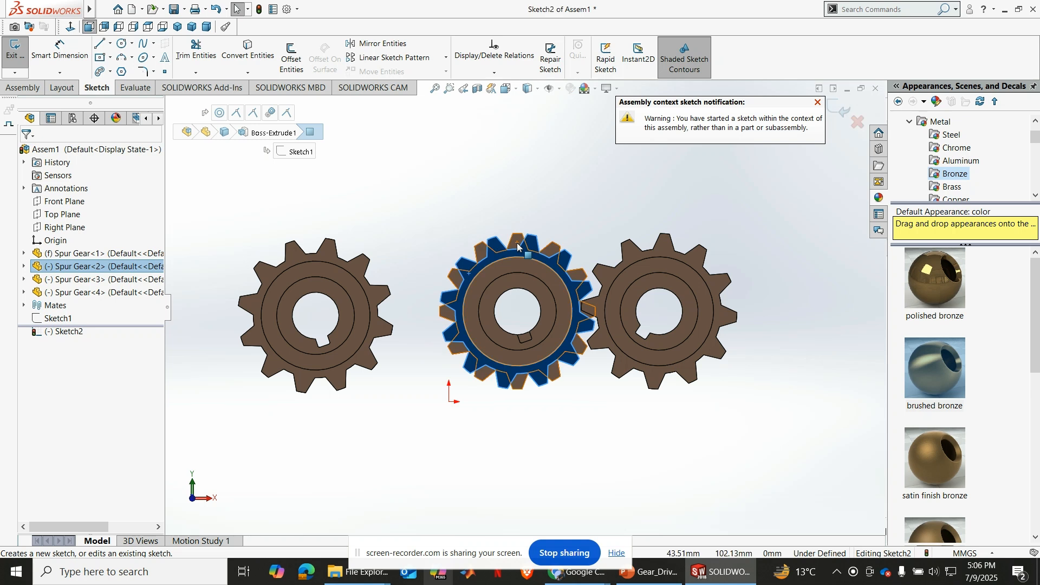
click(816, 103)
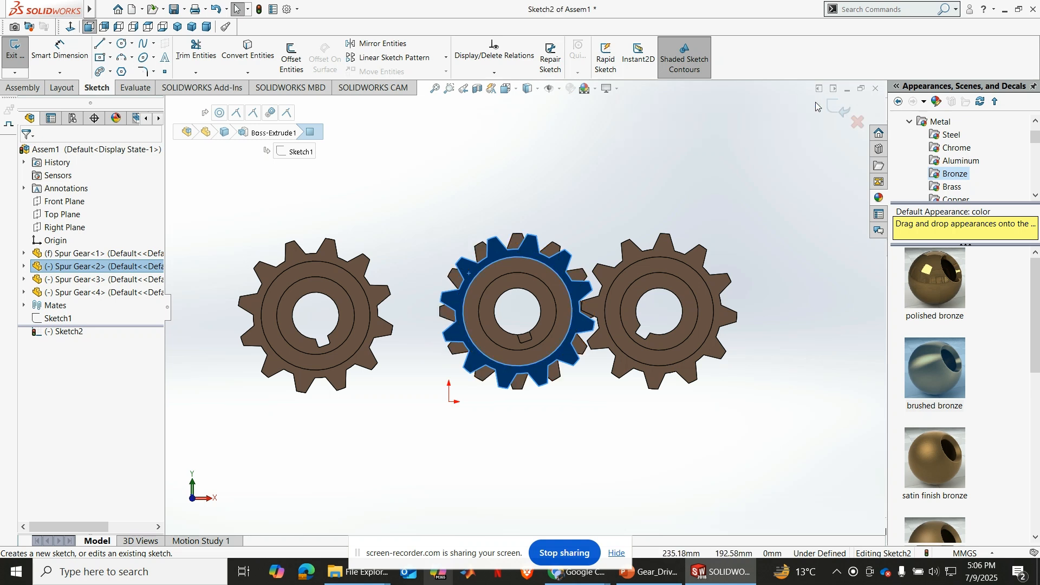
click(100, 44)
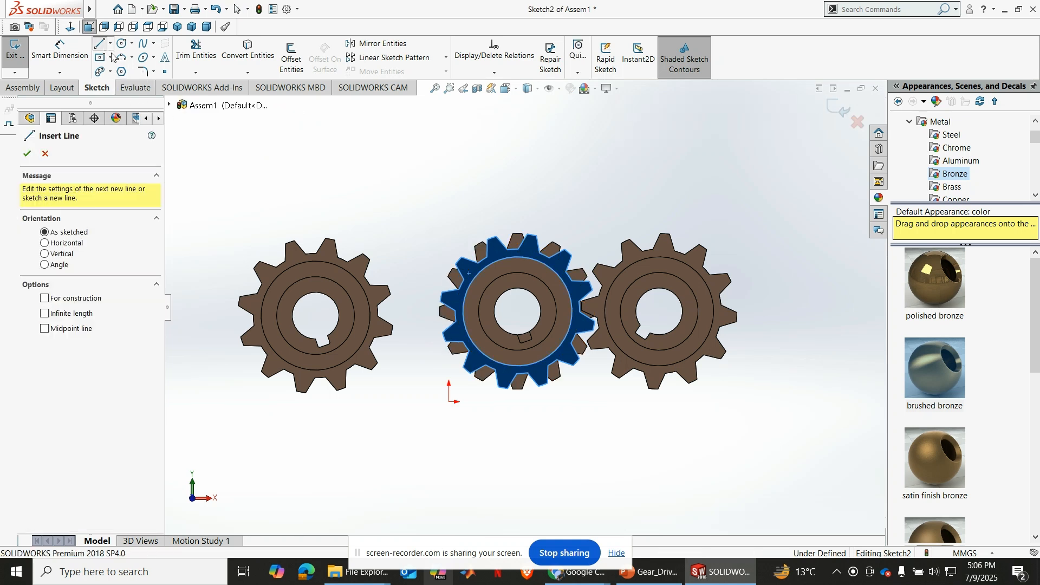
click(517, 312)
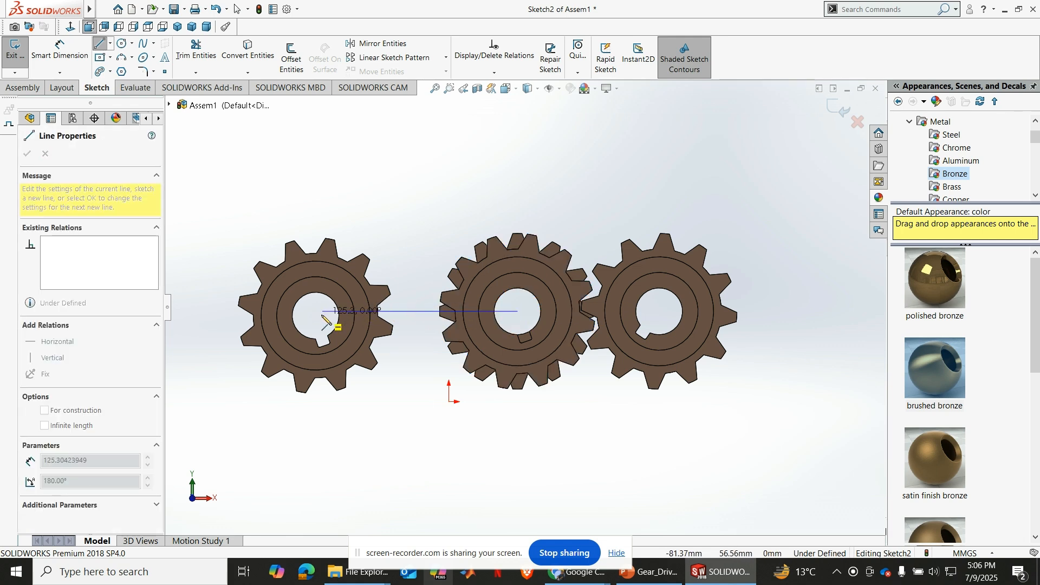
click(324, 312)
key(Escape)
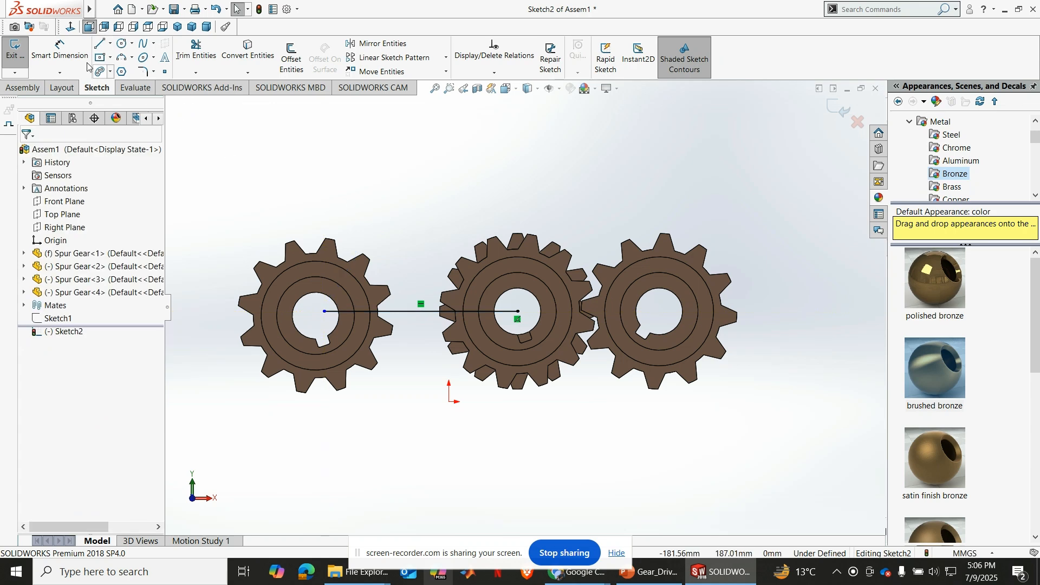
Dimension the horizontal layout line's length as 91 mm and finish the sketch.
click(54, 47)
click(386, 313)
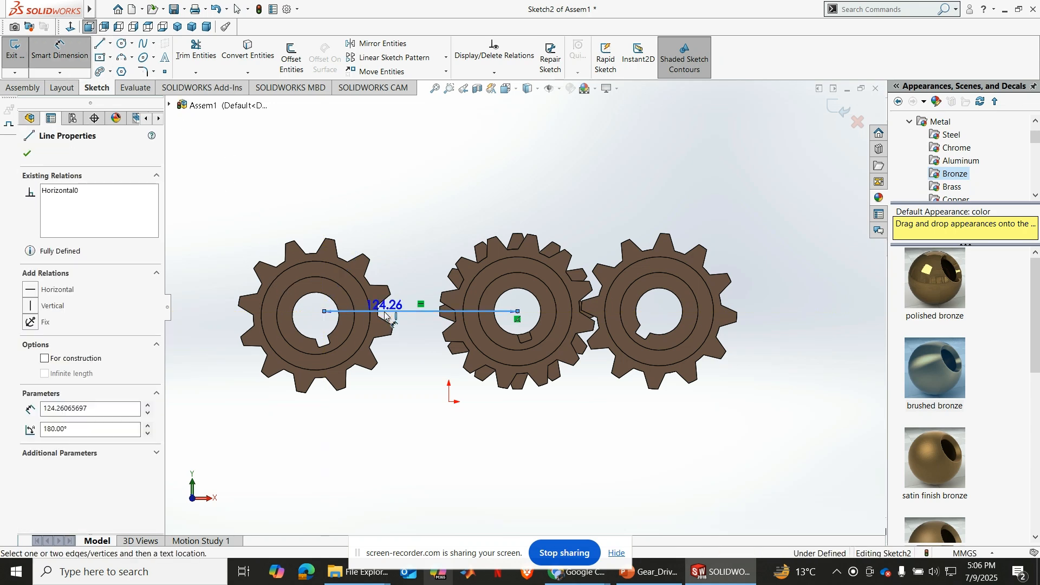
click(421, 442)
text(91)
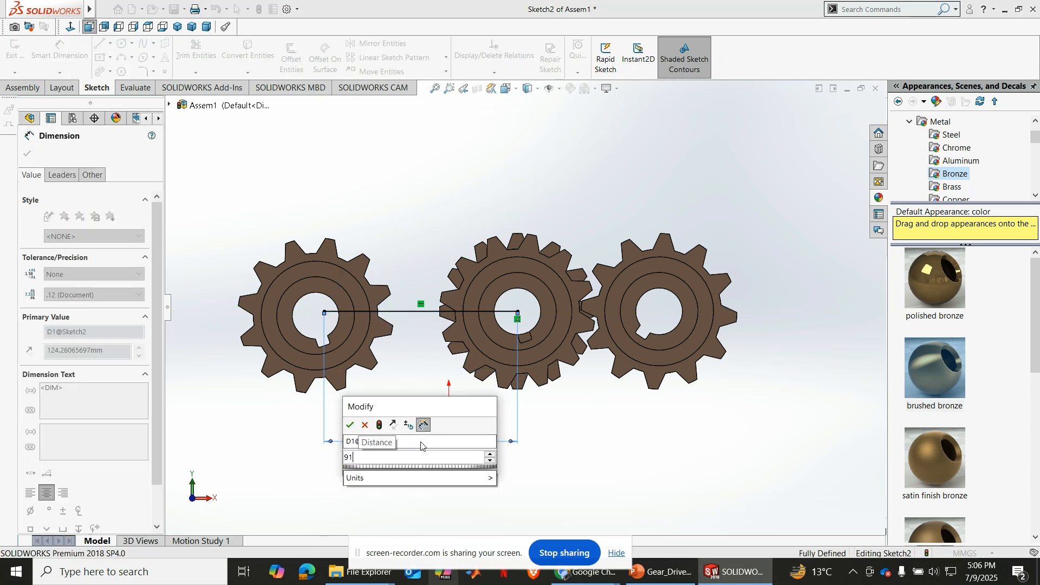
key(Return)
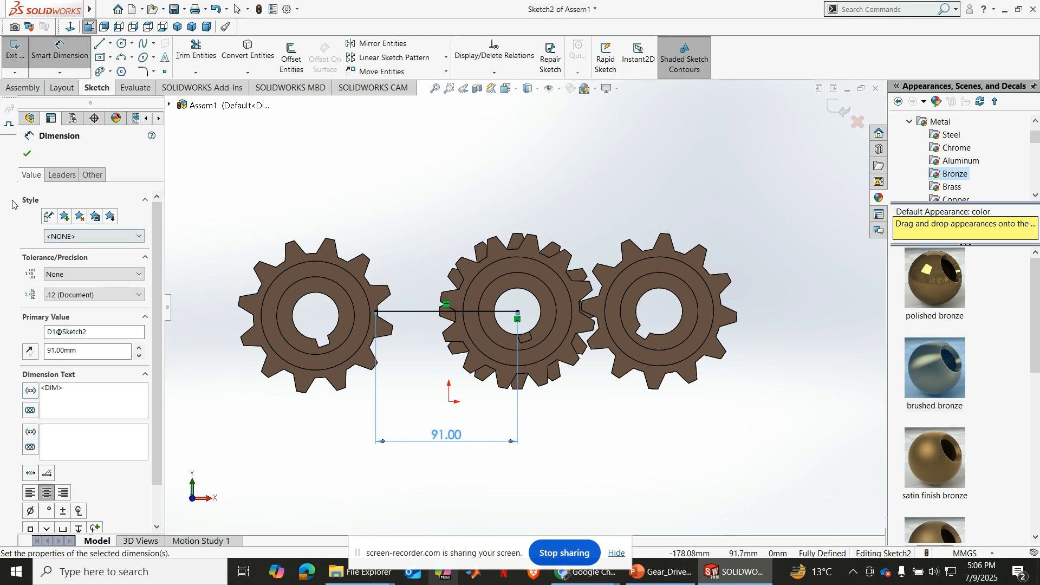
click(29, 154)
scroll(303, 260, down, 3)
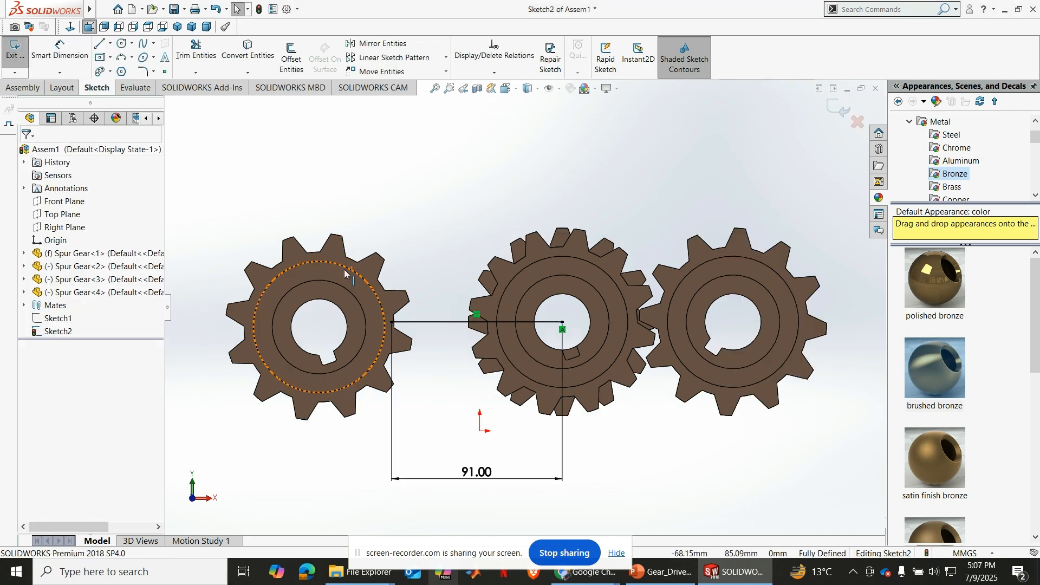
click(841, 110)
Move the copied gear toward the stacked pair so its bore surrounds the layout line's free endpoint.
scroll(448, 337, down, 1)
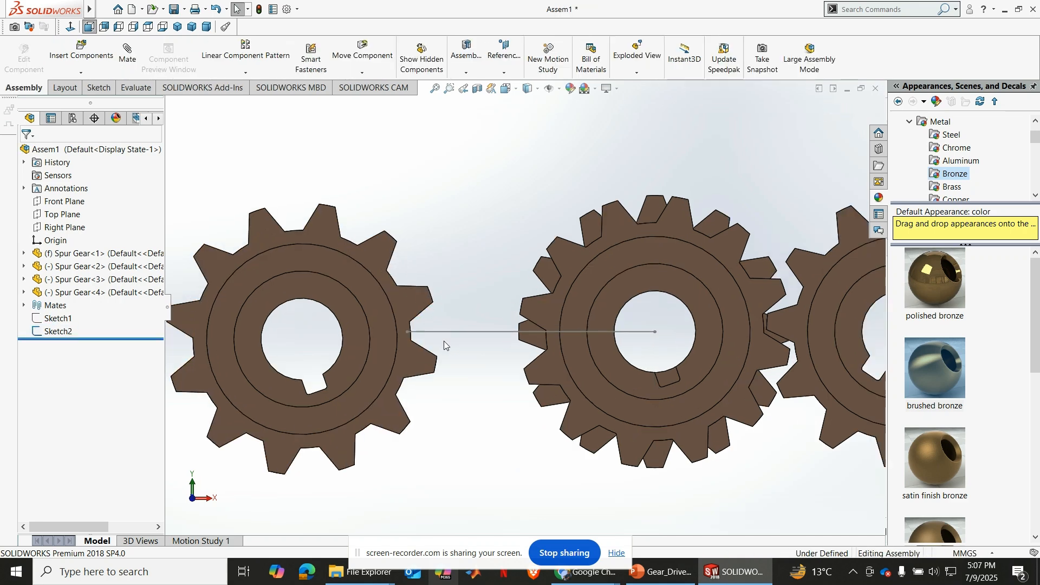
drag(379, 308, 445, 301)
middle_drag(446, 265, 479, 287)
drag(478, 285, 492, 287)
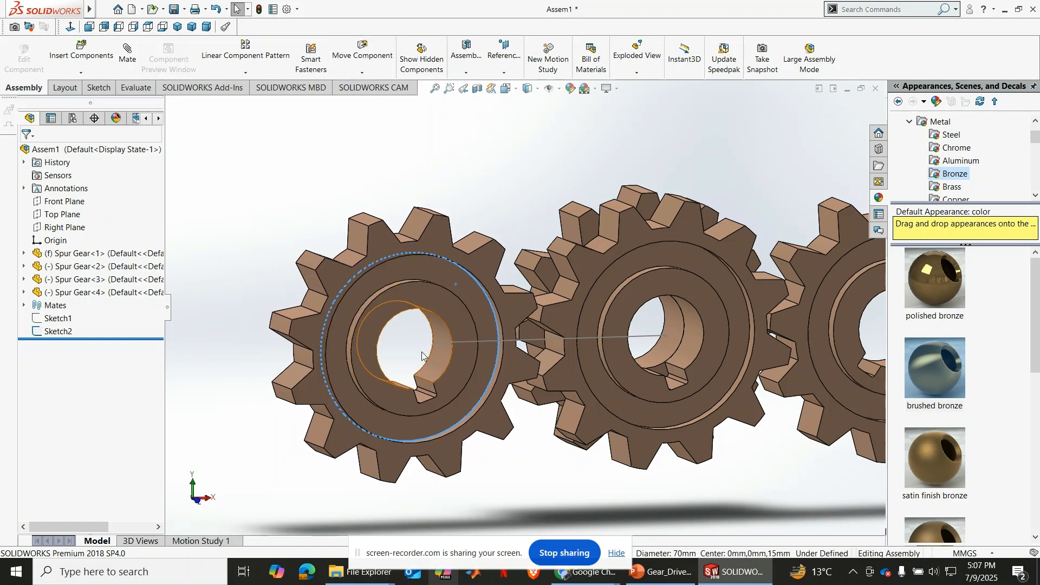
Mate the copied gear's bore face concentric with the free endpoint of the 91 mm layout line.
mouse_move(412, 355)
middle_down()
mouse_move(392, 348)
mouse_move(400, 342)
middle_up()
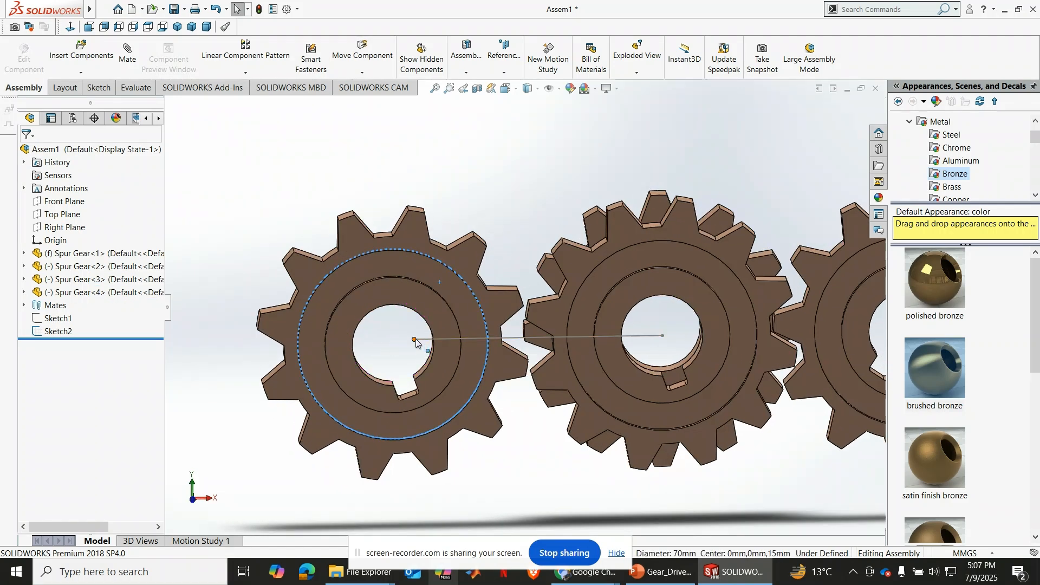
click(415, 340)
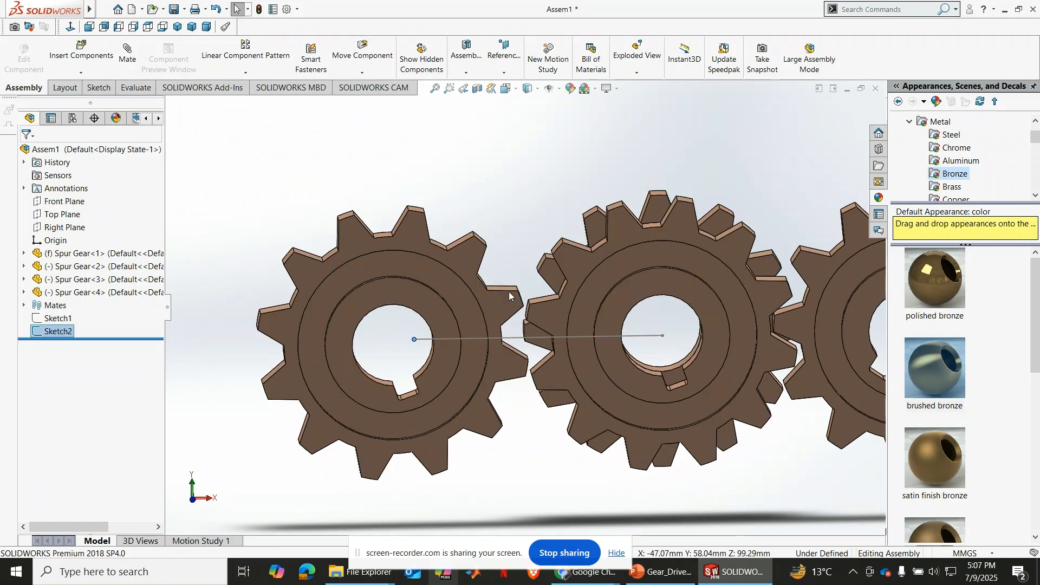
key(m)
middle_drag(424, 375, 426, 366)
click(419, 353)
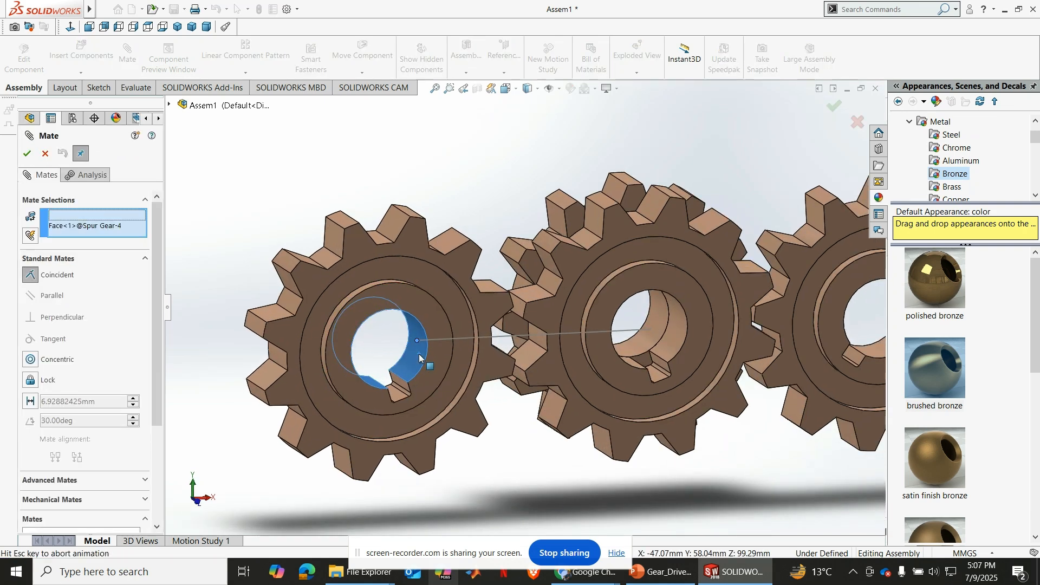
click(336, 373)
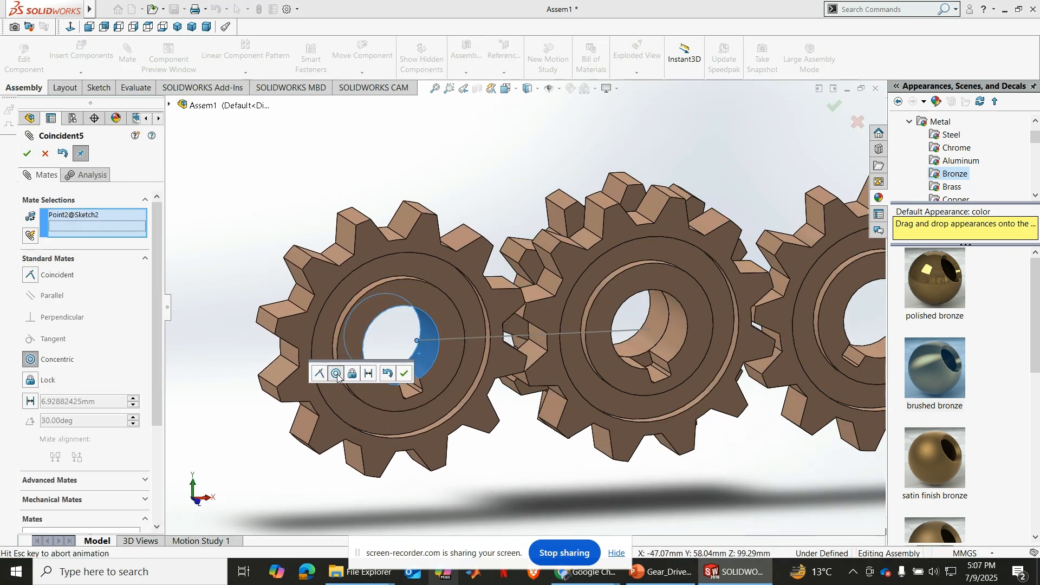
click(404, 373)
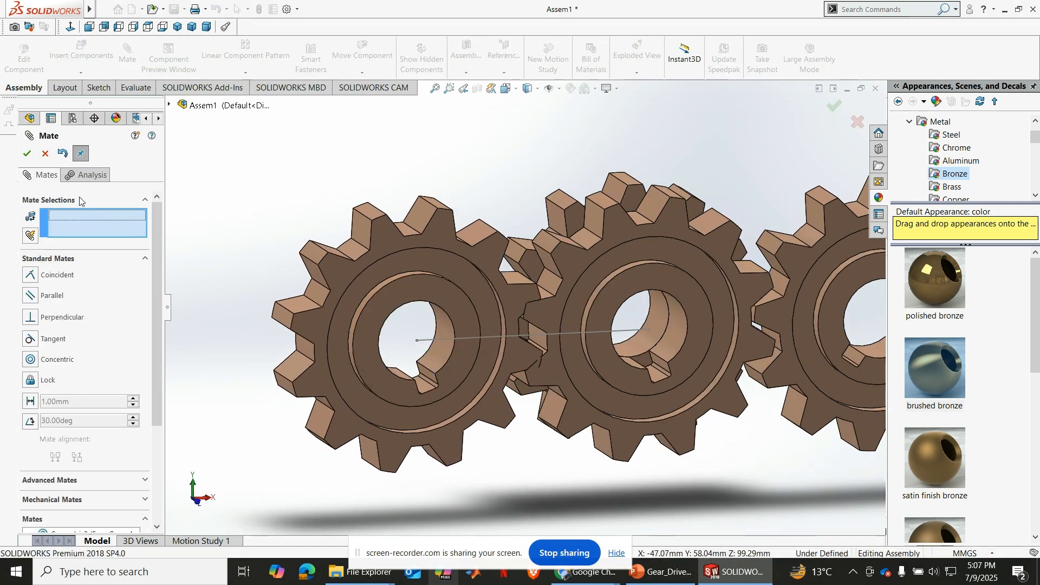
click(30, 155)
Rotate the copied gear about its bore so one tooth points at the middle gear, and hide the layout line.
middle_drag(426, 307, 399, 285)
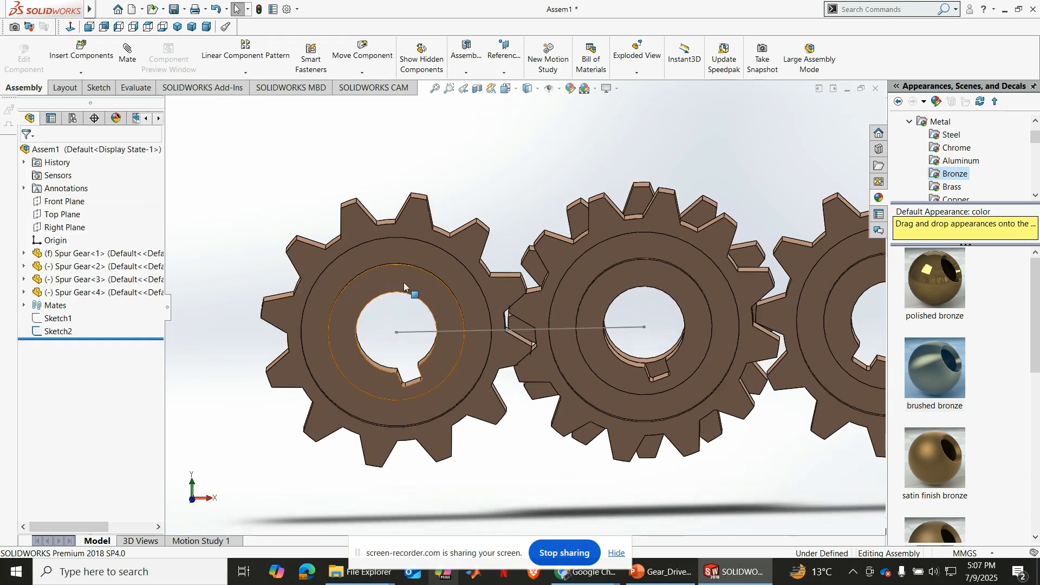
drag(424, 235, 355, 235)
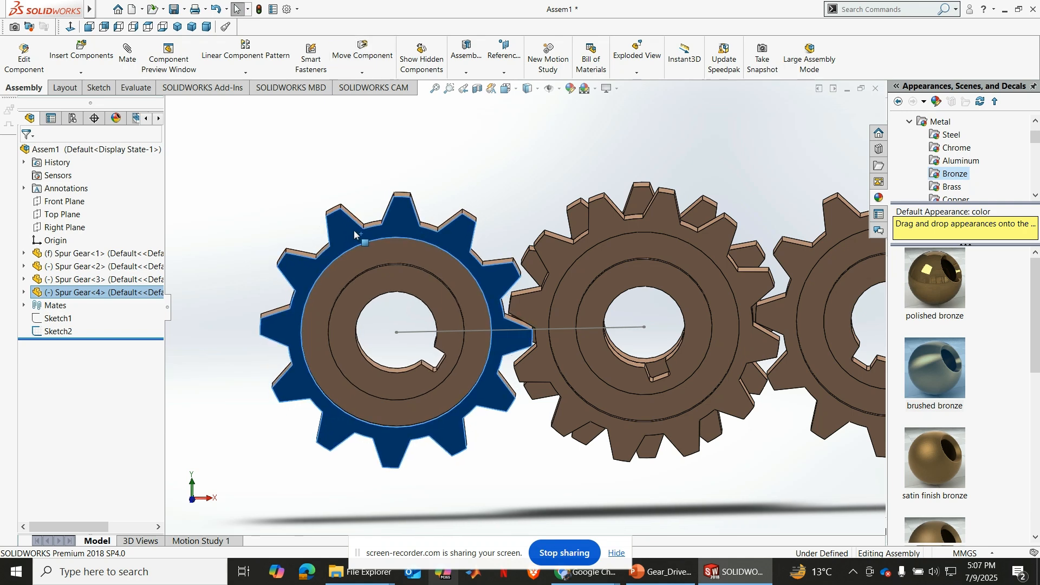
click(423, 332)
click(464, 300)
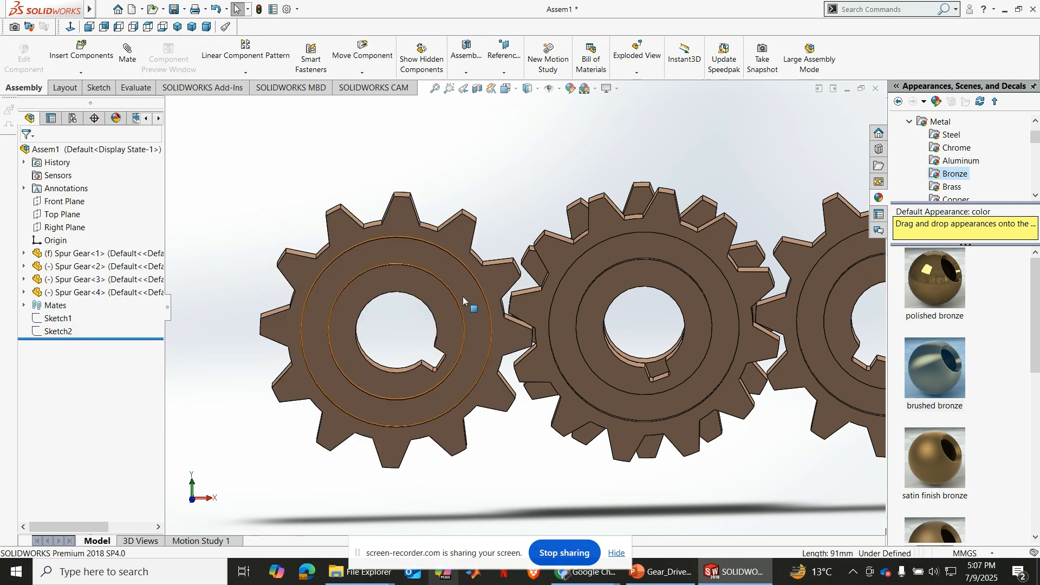
scroll(464, 296, up, 4)
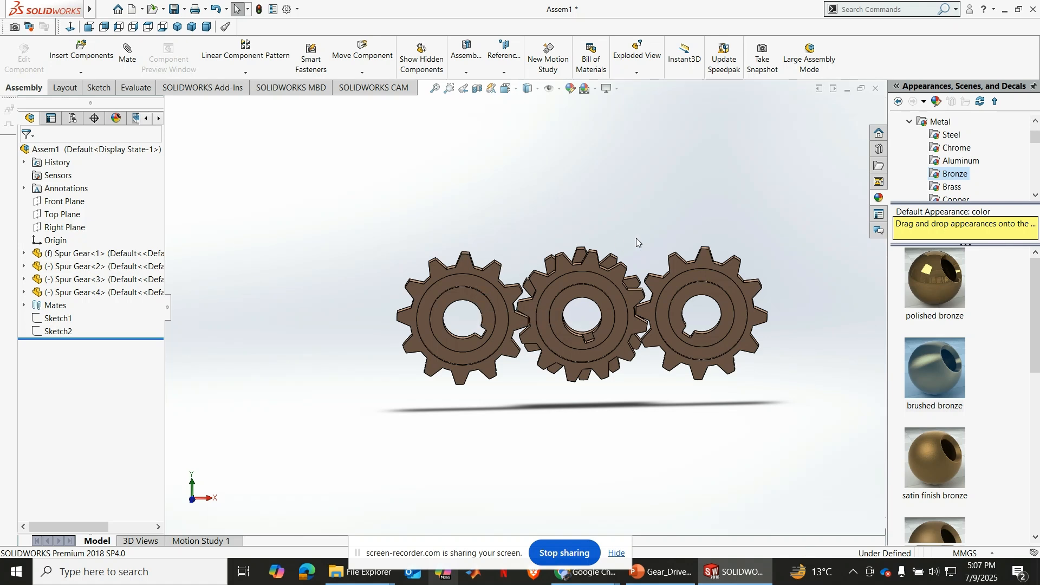
scroll(636, 242, down, 1)
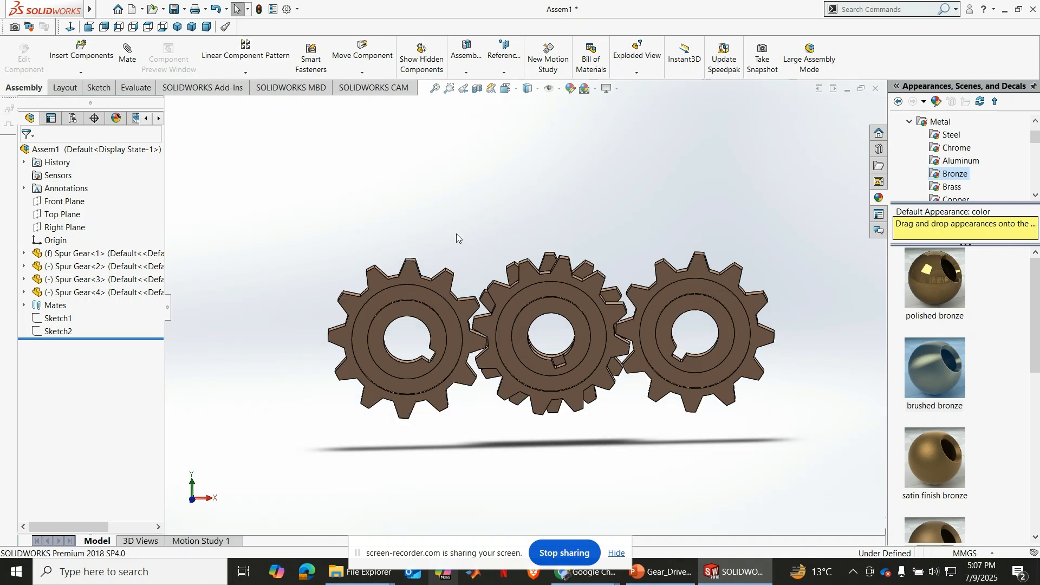
click(498, 294)
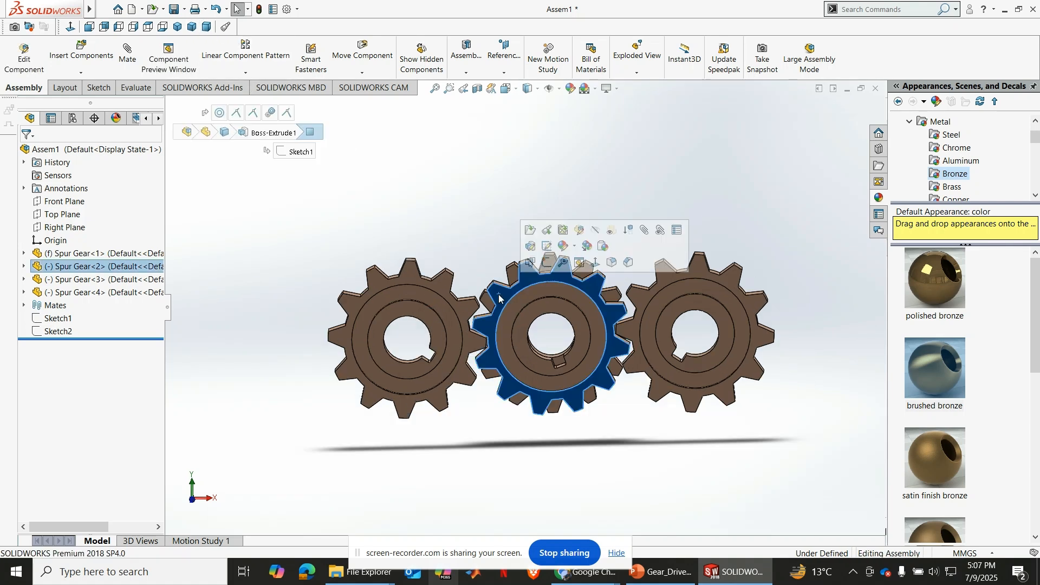
click(643, 232)
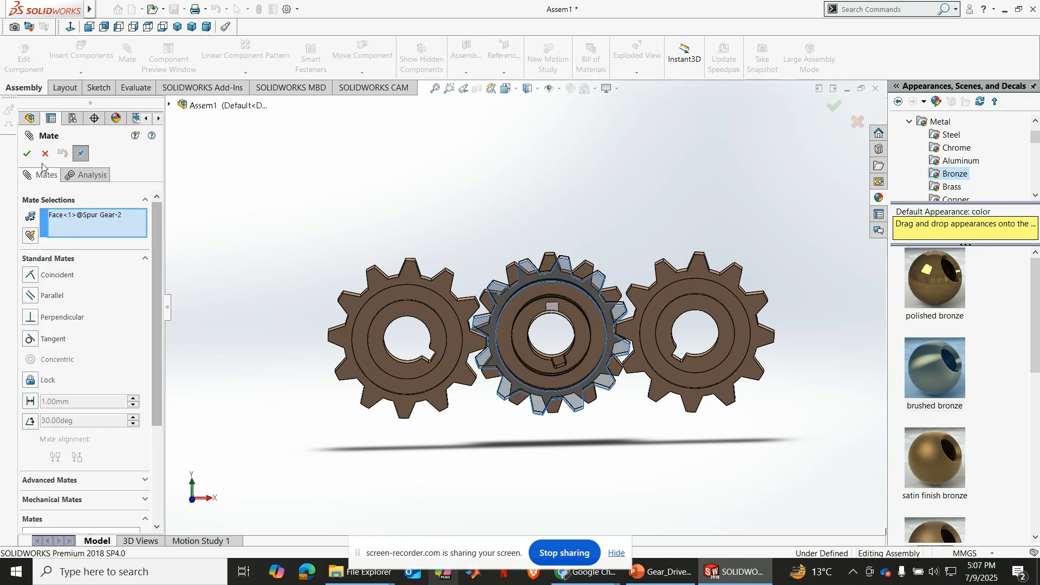
click(45, 153)
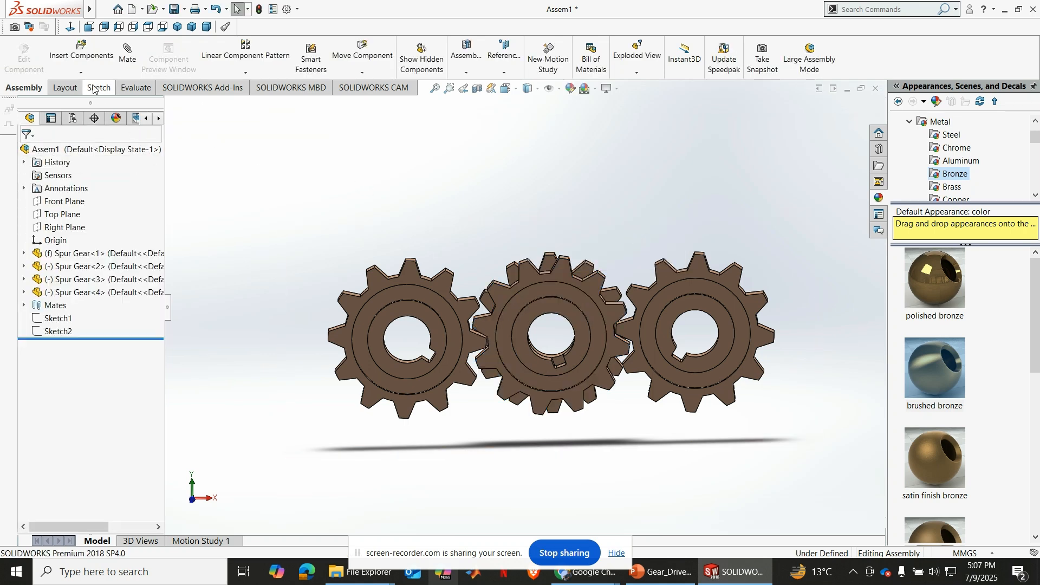
From the front view, rotate the right and middle gears until the middle front gear's teeth interlock with the copied gear's.
click(90, 27)
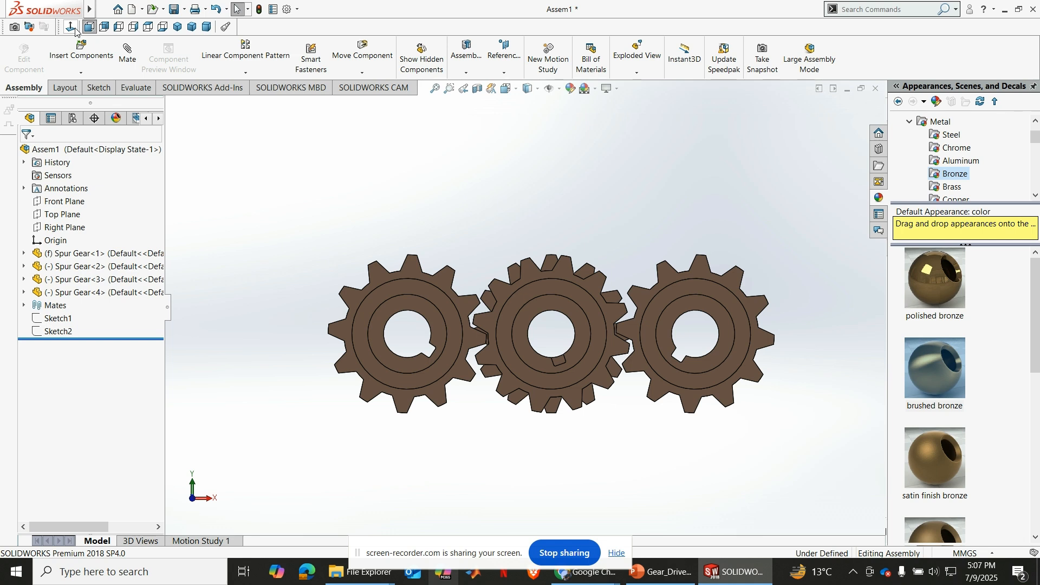
drag(490, 287, 496, 300)
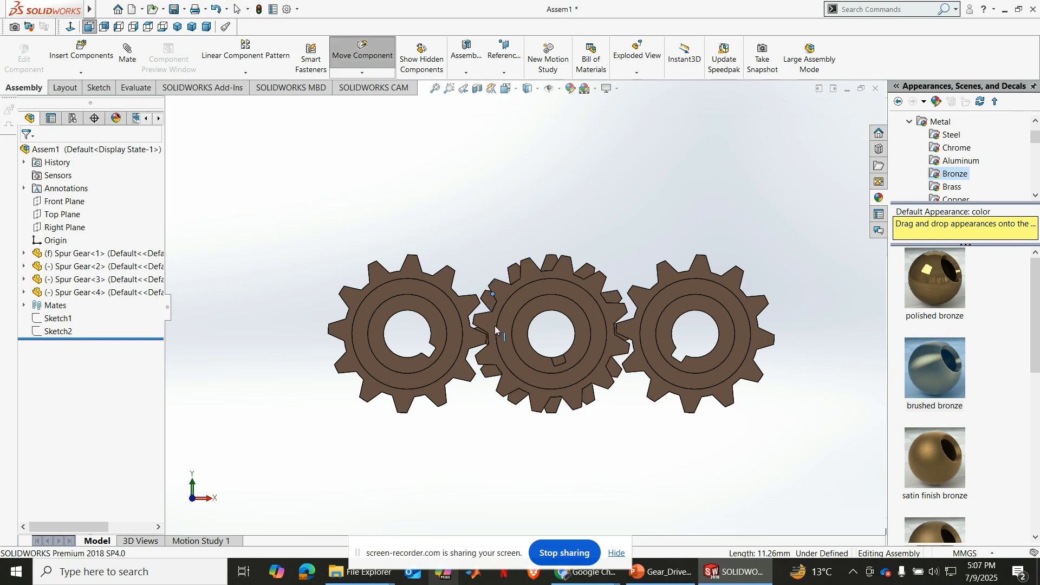
drag(733, 276, 729, 420)
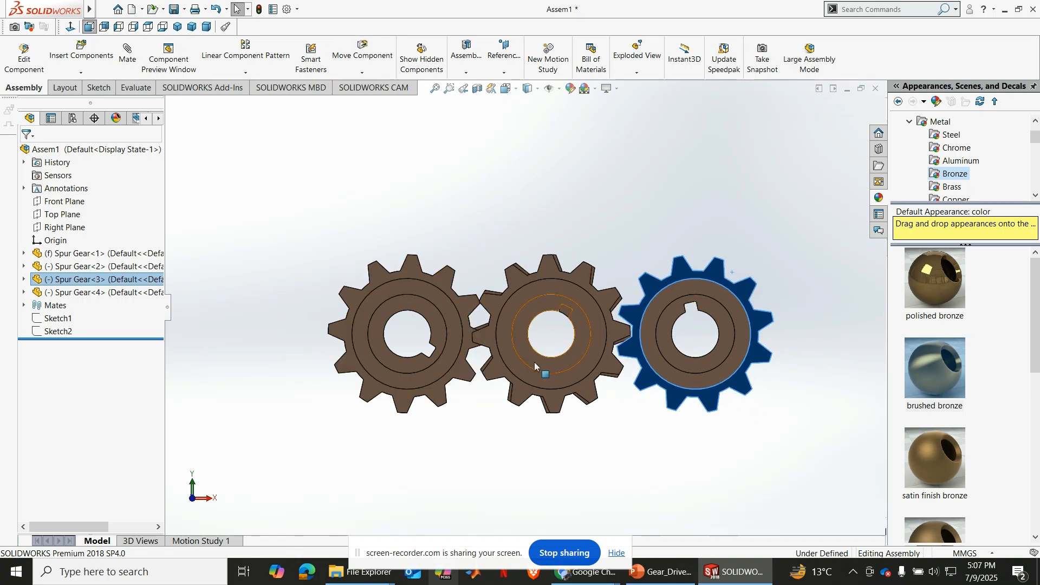
mouse_move(492, 350)
mouse_down()
mouse_move(482, 333)
mouse_move(479, 360)
mouse_up()
click(460, 210)
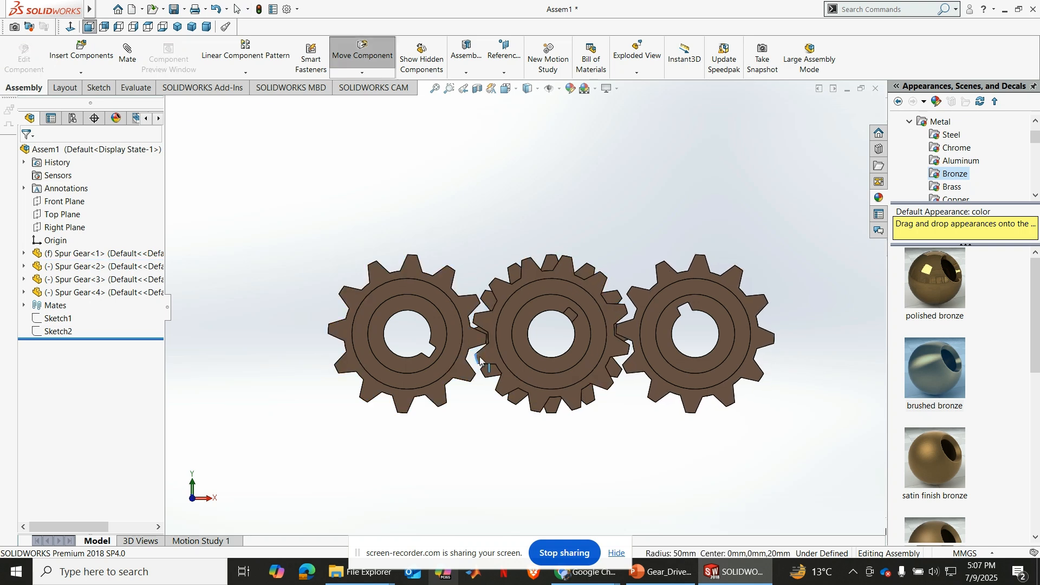
Add a mechanical gear mate between the copied gear's bore face and the middle front gear's bore face.
middle_drag(482, 216, 498, 235)
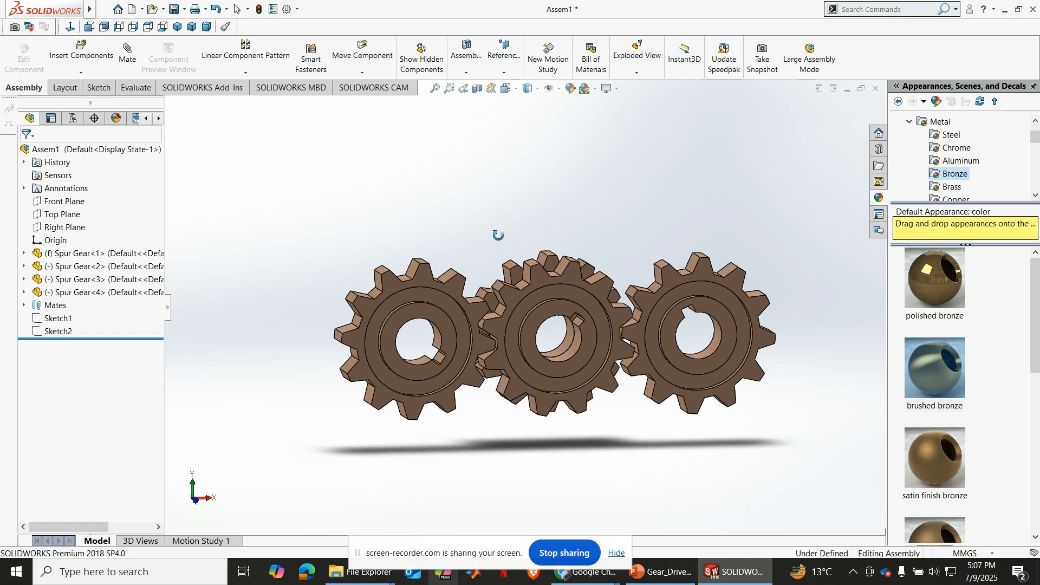
scroll(521, 295, down, 2)
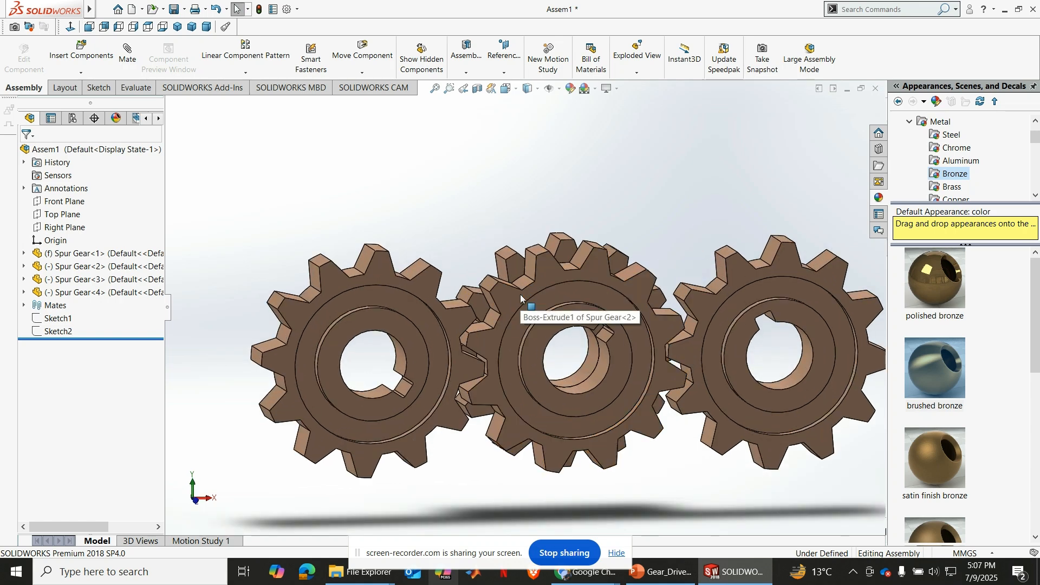
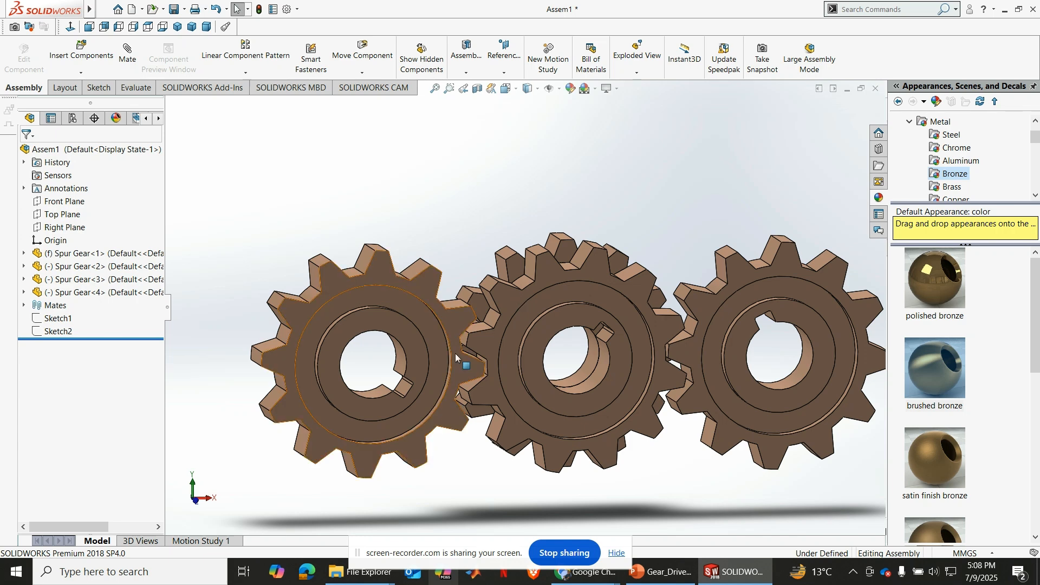
click(400, 362)
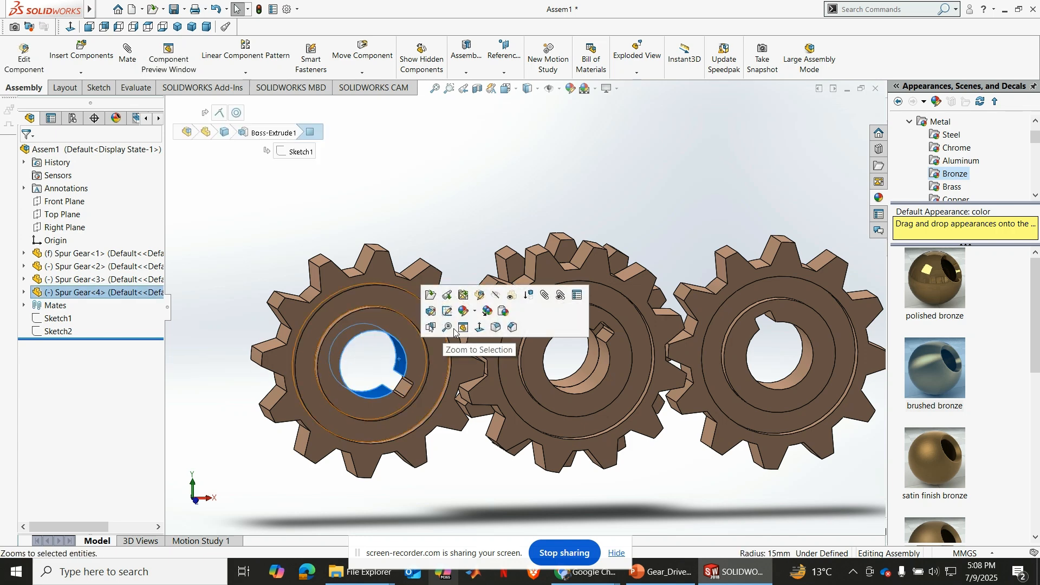
click(549, 297)
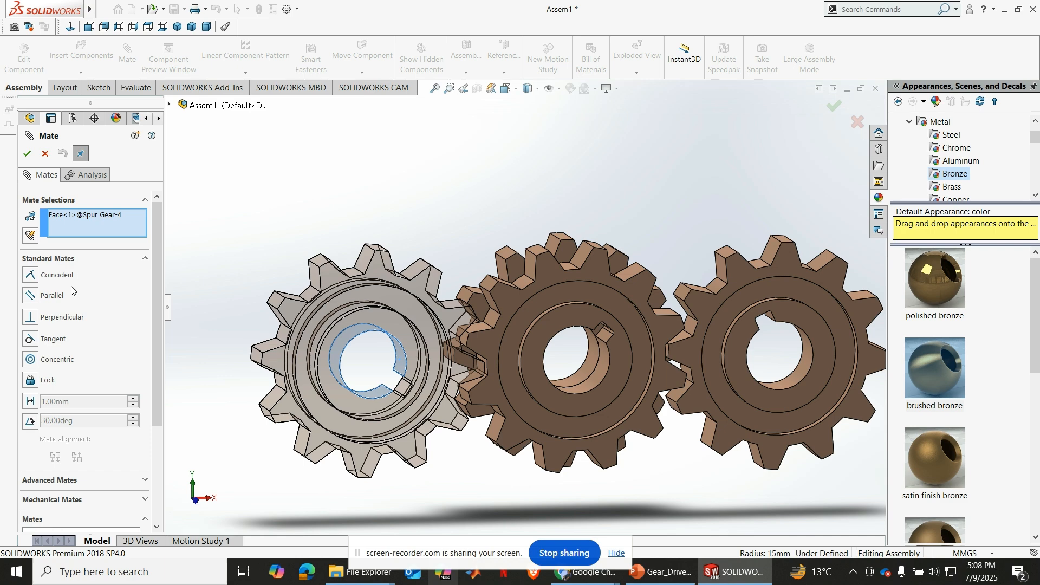
right_click(90, 218)
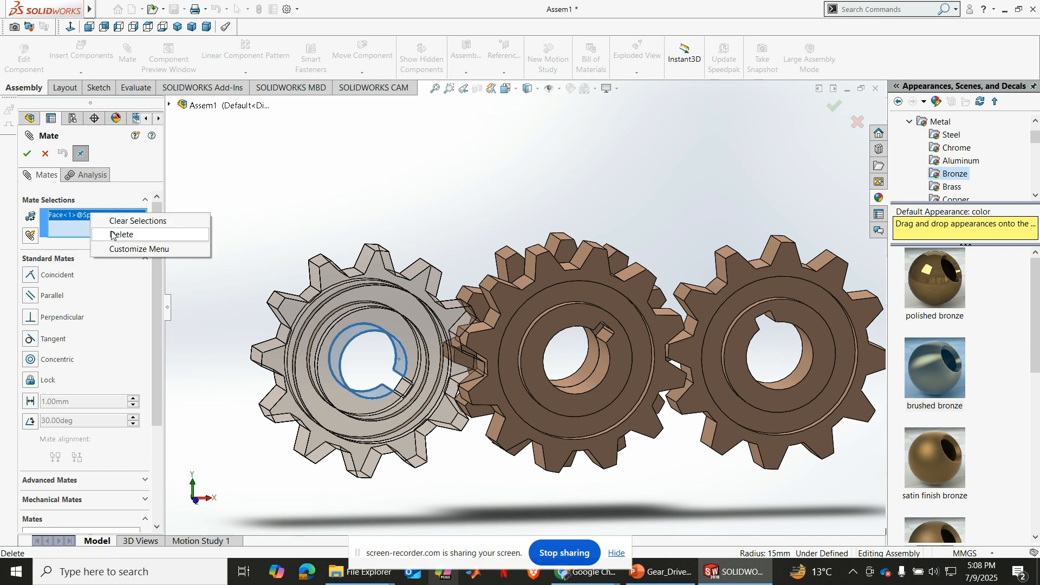
click(115, 235)
scroll(157, 252, down, 3)
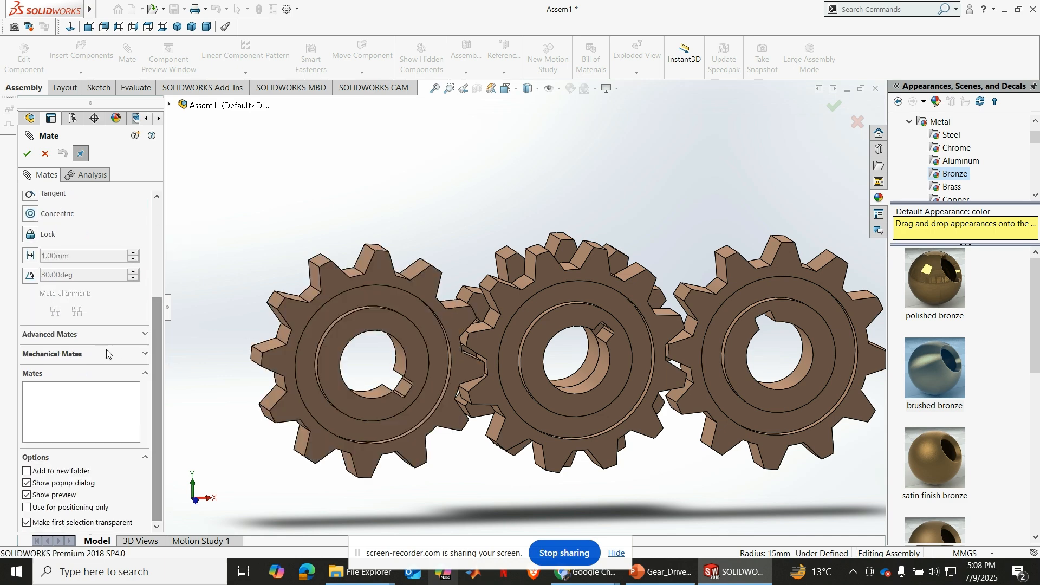
click(110, 355)
click(30, 255)
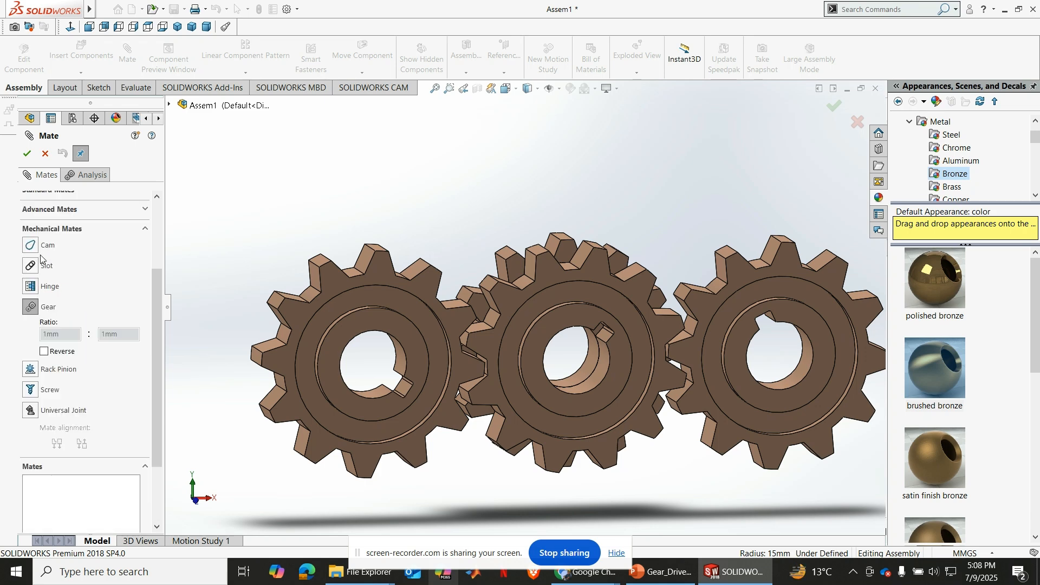
scroll(159, 324, up, 3)
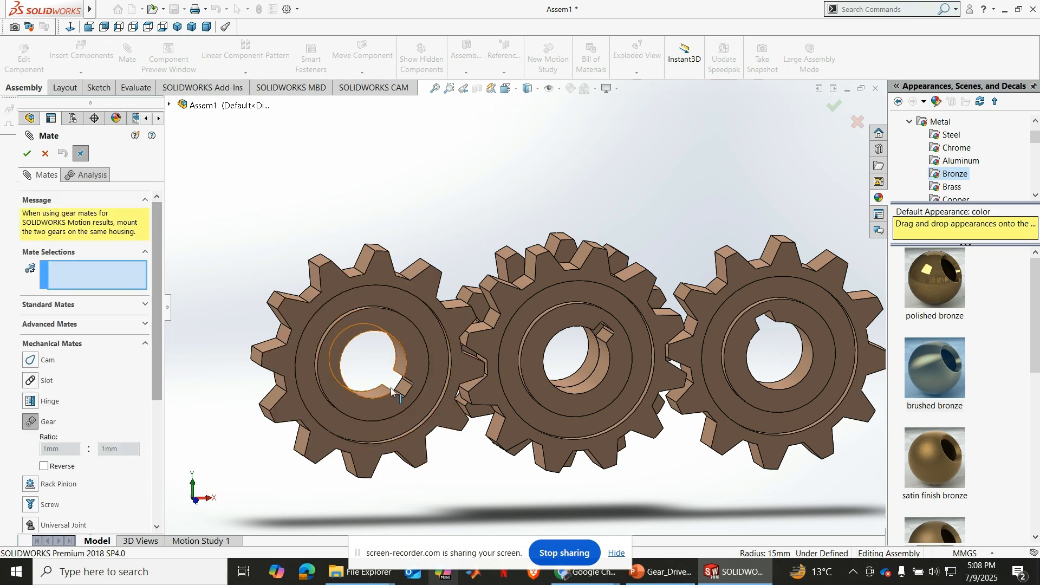
click(397, 362)
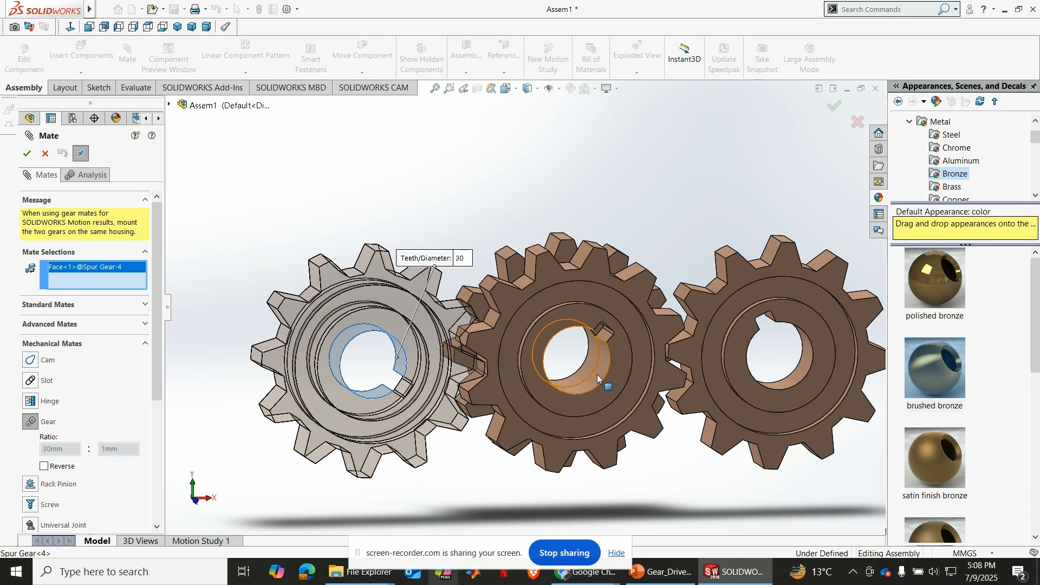
click(600, 375)
scroll(72, 387, down, 3)
click(26, 155)
click(26, 155)
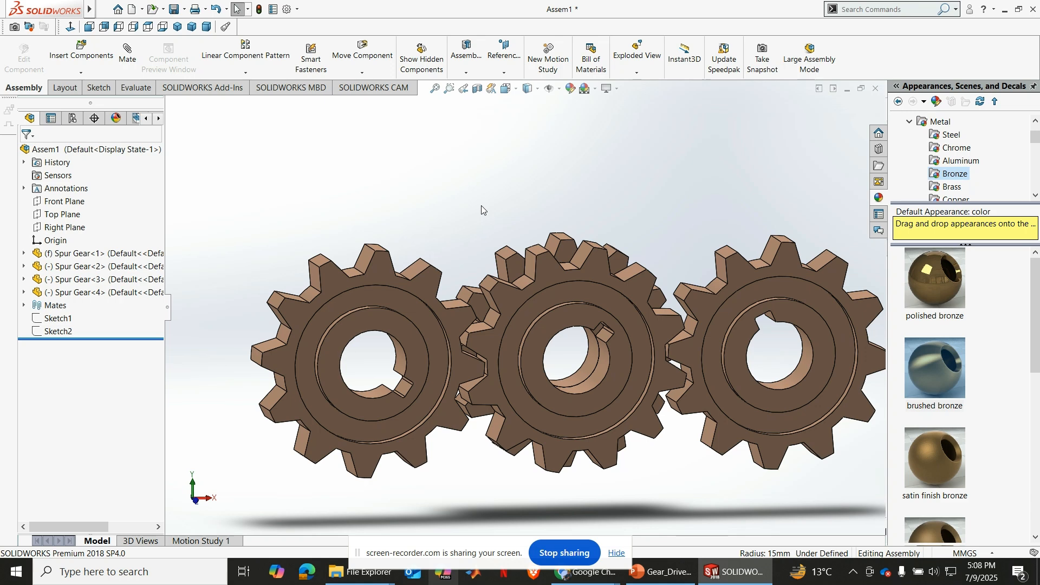
Turn the left gear about its bore in an angled view to test the motion of the whole gear train.
click(436, 297)
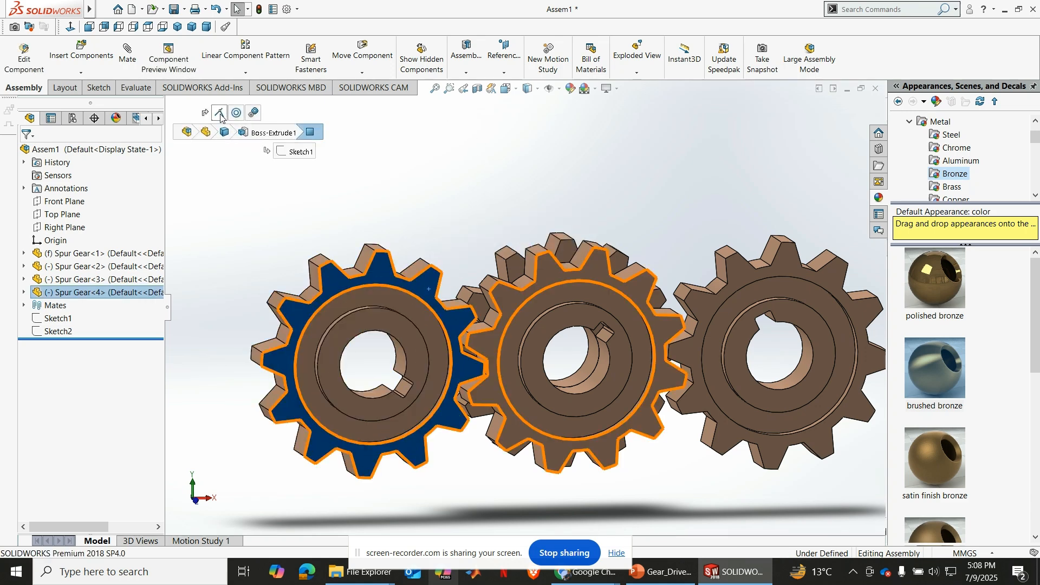
click(357, 198)
scroll(356, 199, up, 2)
middle_drag(362, 287, 342, 291)
scroll(696, 385, down, 3)
scroll(697, 386, up, 3)
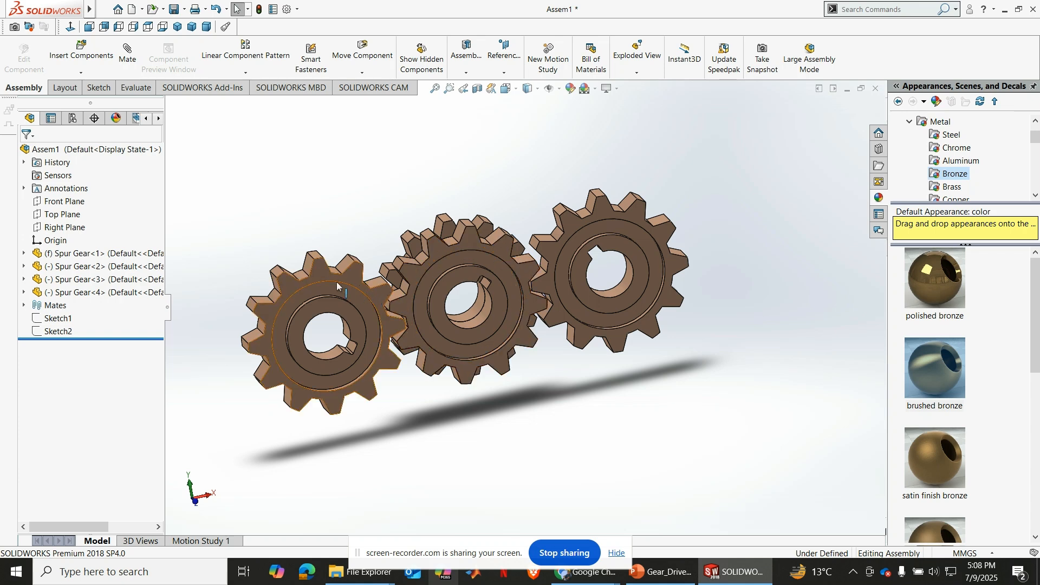
drag(315, 259, 249, 309)
key(Escape)
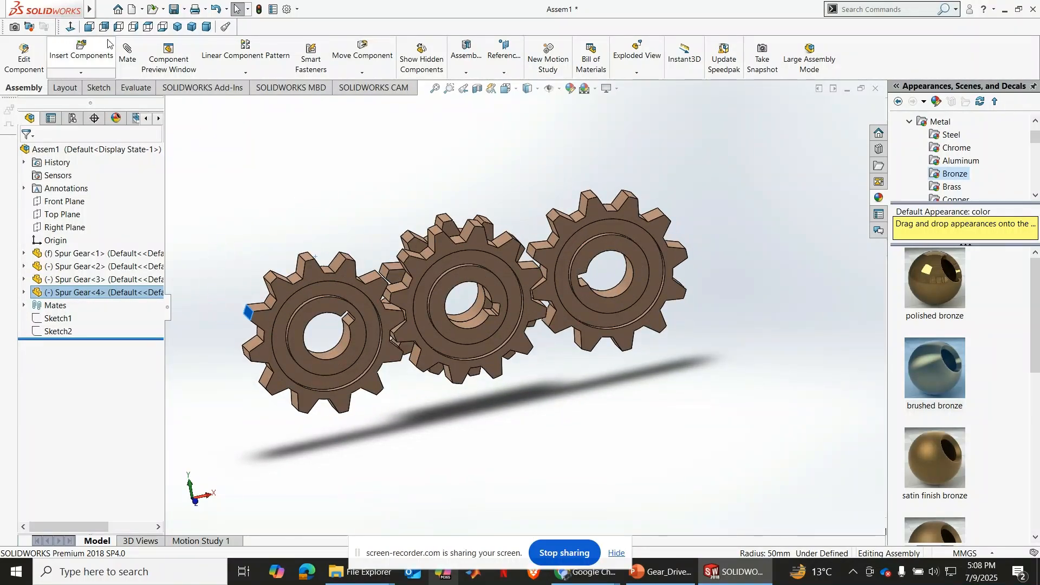
Rotate the left gear in a view normal to its face to check the meshing, and finish in the isometric view.
click(311, 275)
click(70, 27)
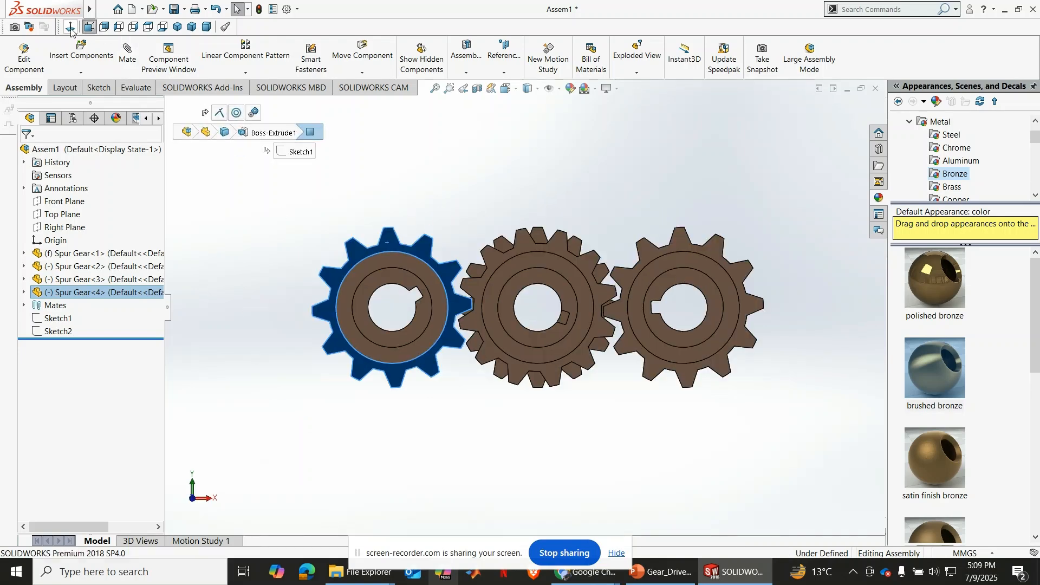
key(Escape)
scroll(484, 243, down, 2)
drag(245, 344, 408, 240)
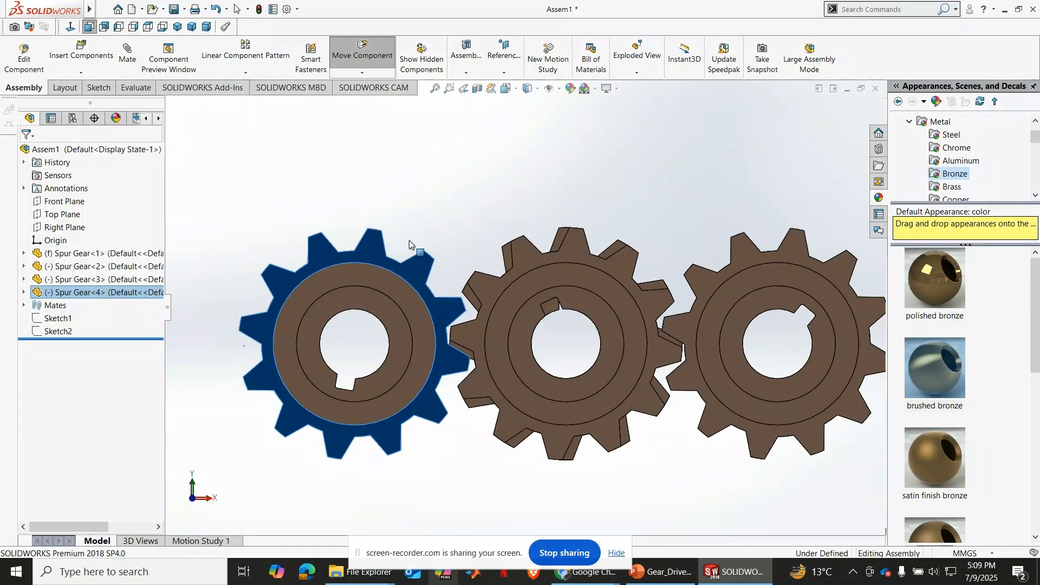
click(402, 158)
scroll(404, 185, up, 2)
middle_drag(404, 185, 437, 203)
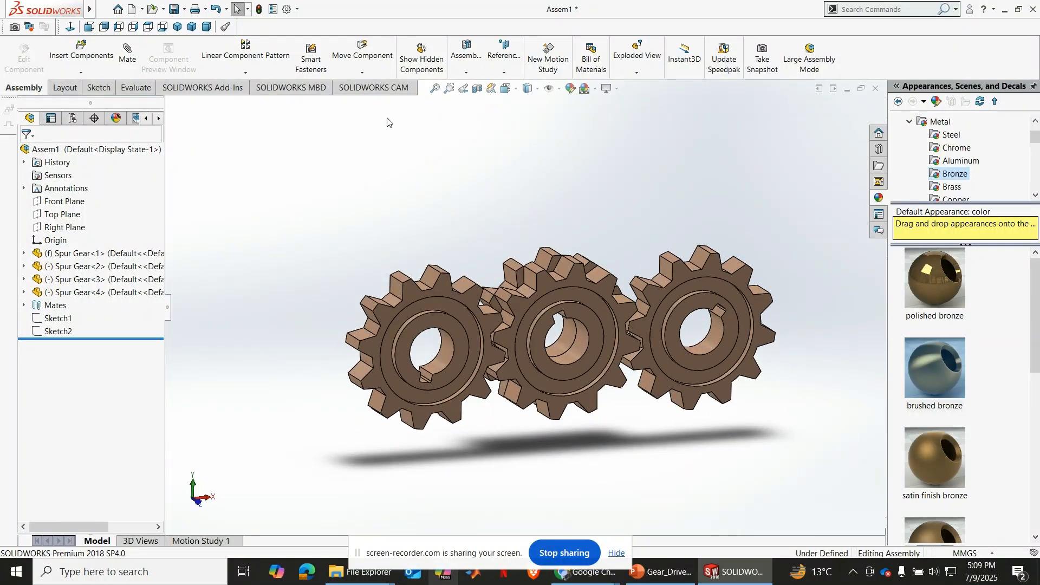
click(179, 27)
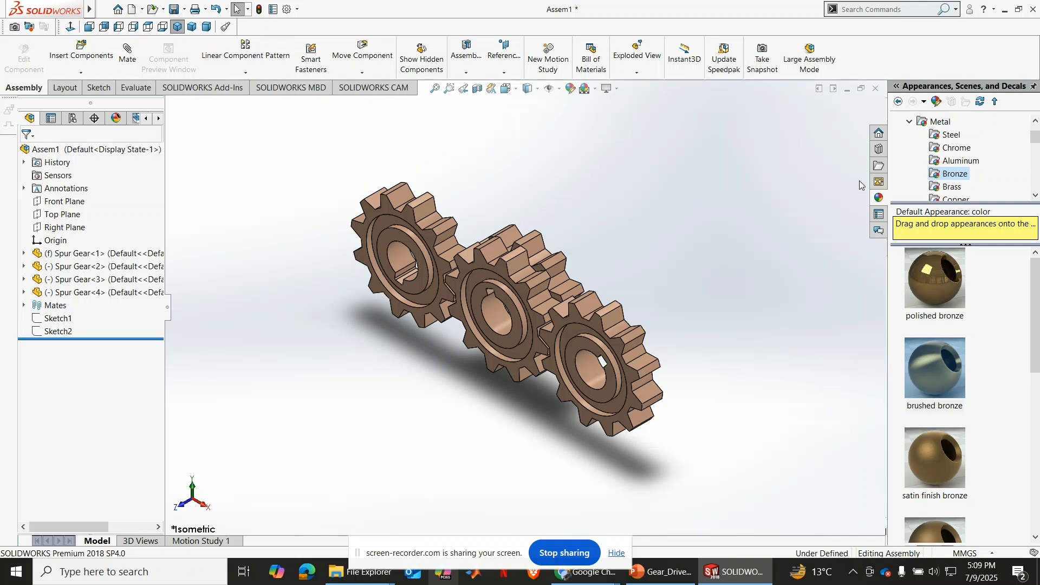
Activate the Toolbox add-in from the Design Library.
click(879, 150)
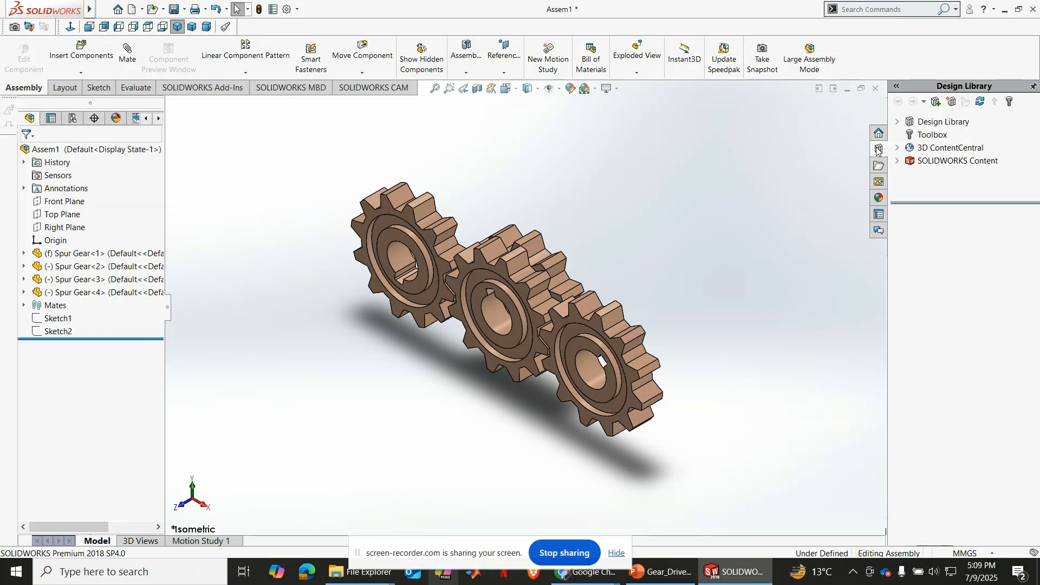
click(914, 136)
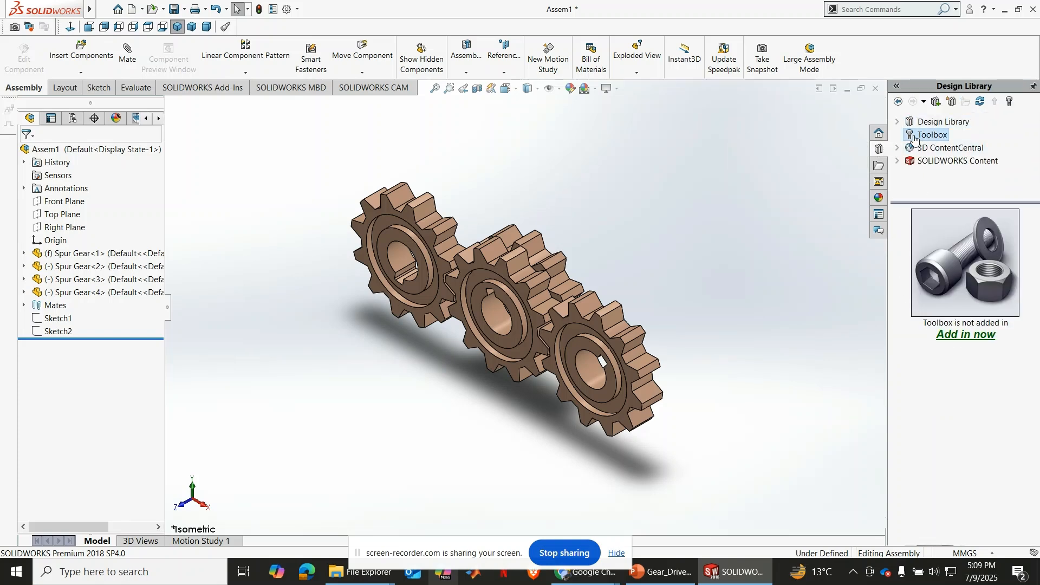
click(964, 340)
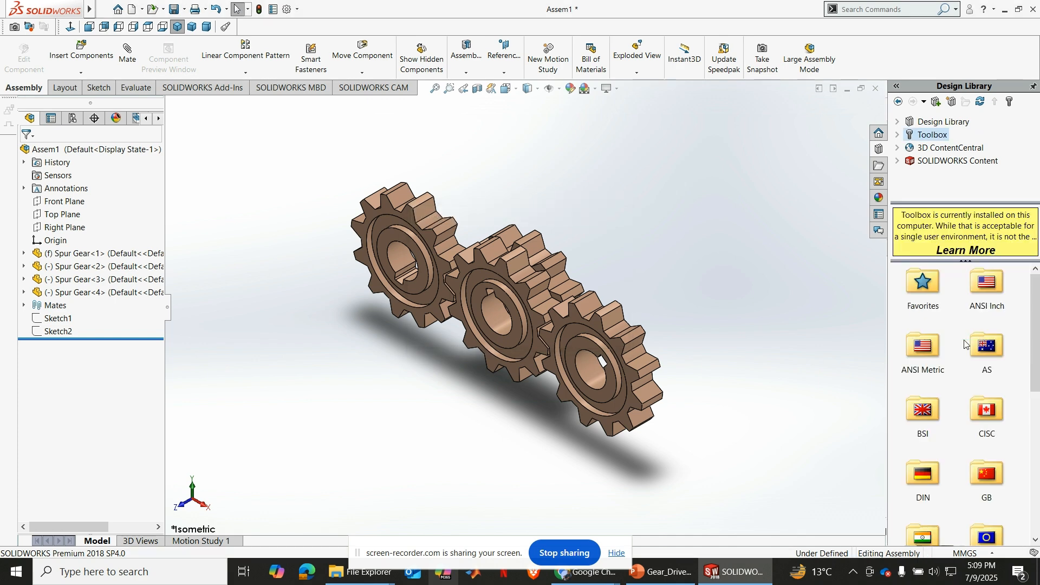
Insert a Spur Gear from the ISO Power Transmission Gears library beside the existing gear train.
scroll(1011, 377, down, 3)
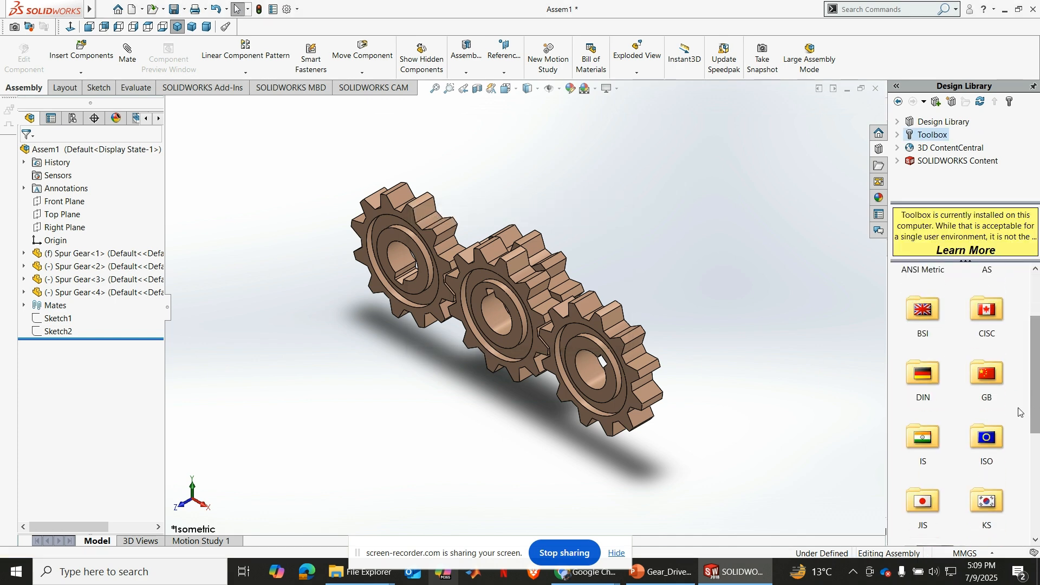
double_click(994, 437)
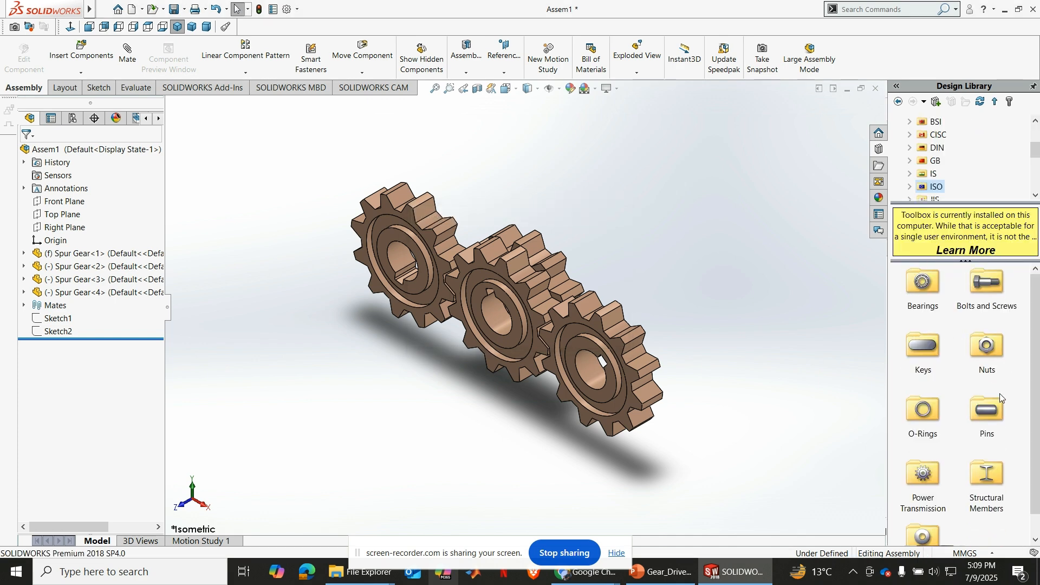
double_click(938, 488)
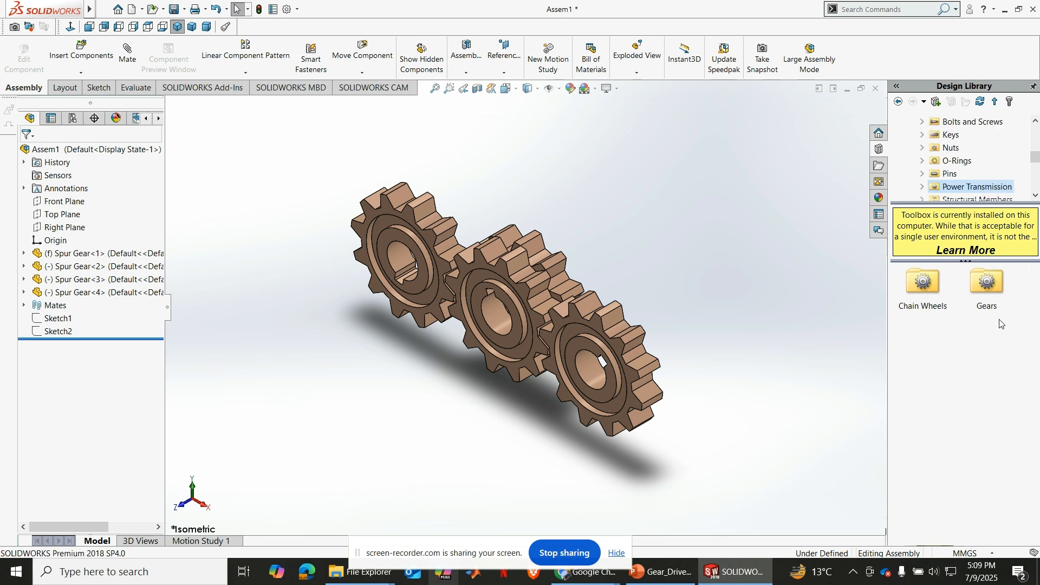
double_click(988, 295)
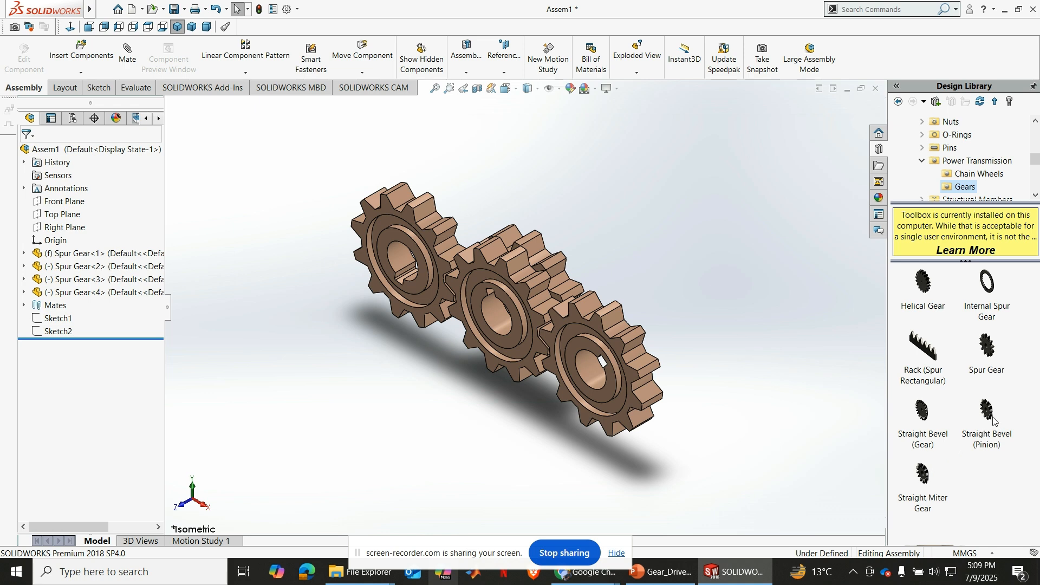
mouse_move(987, 361)
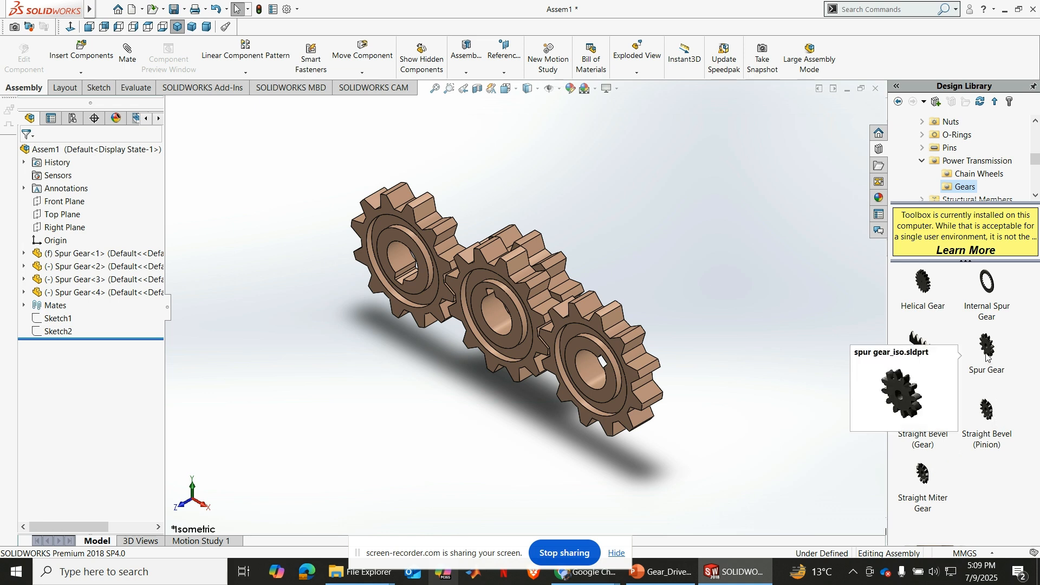
drag(987, 355, 327, 321)
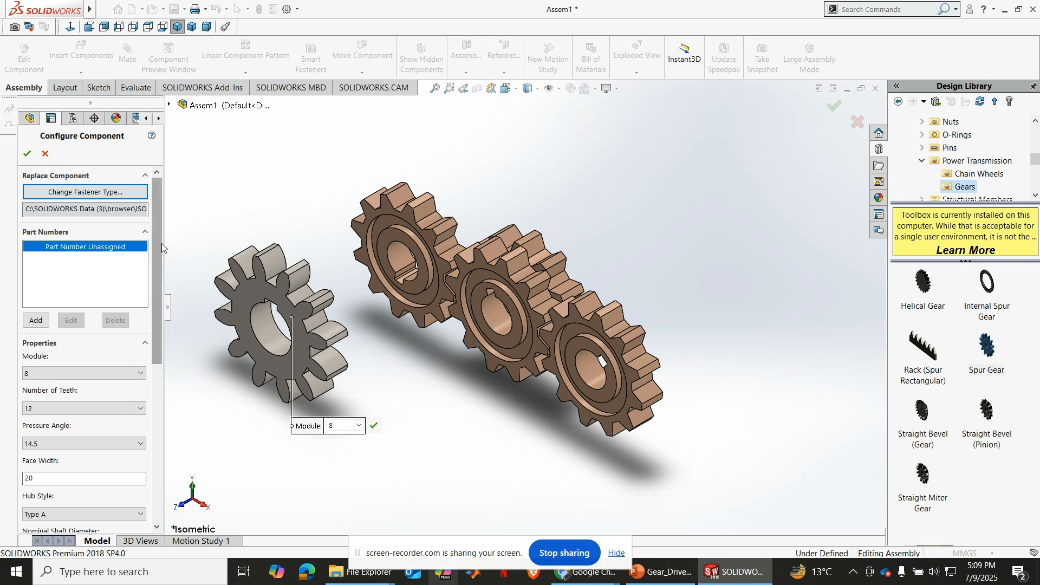
Try a module of 20 on the inserted Toolbox spur gear and set it back to 8.
scroll(161, 246, down, 3)
click(125, 296)
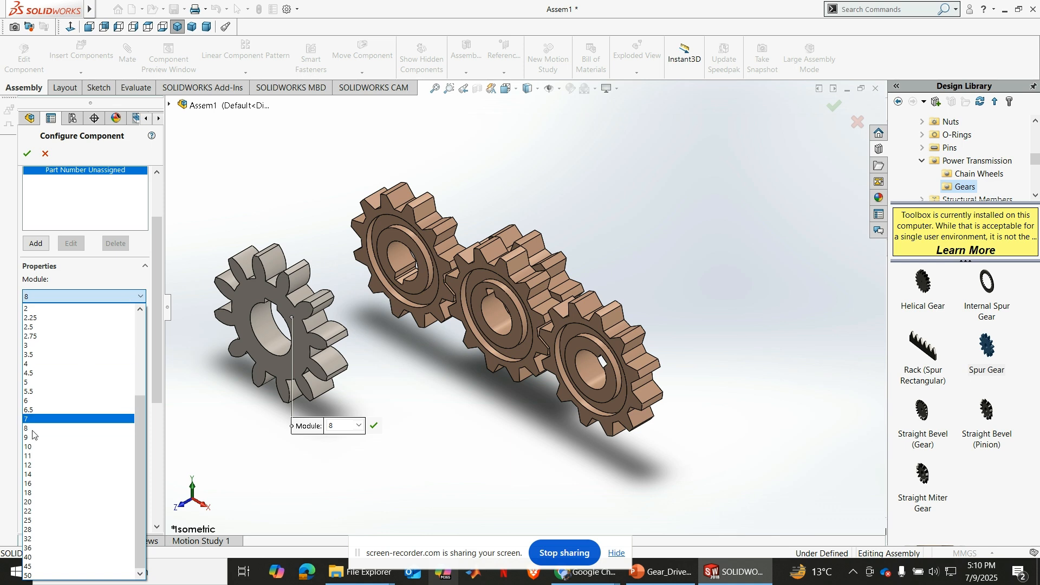
click(38, 502)
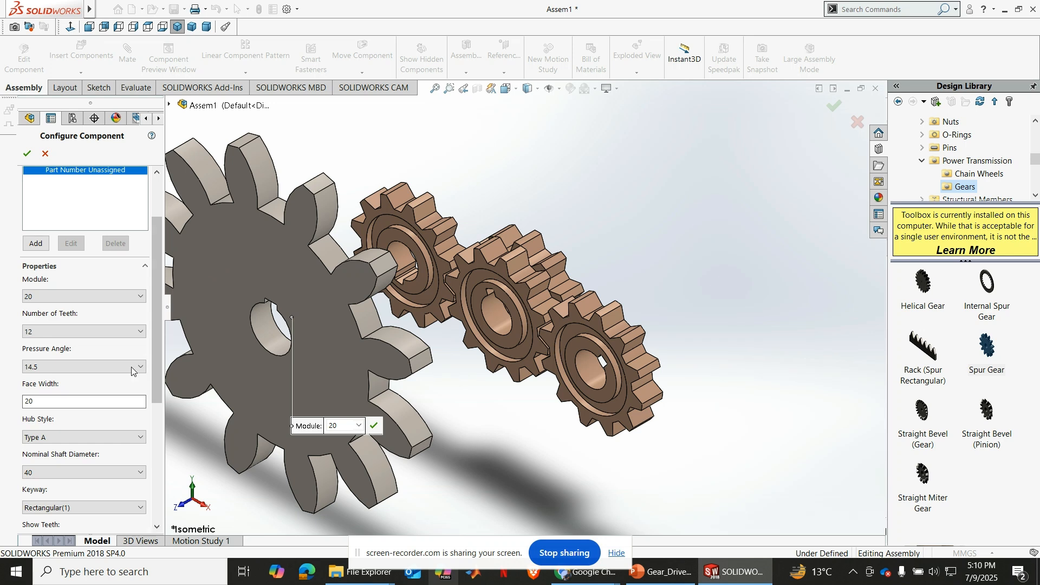
click(93, 296)
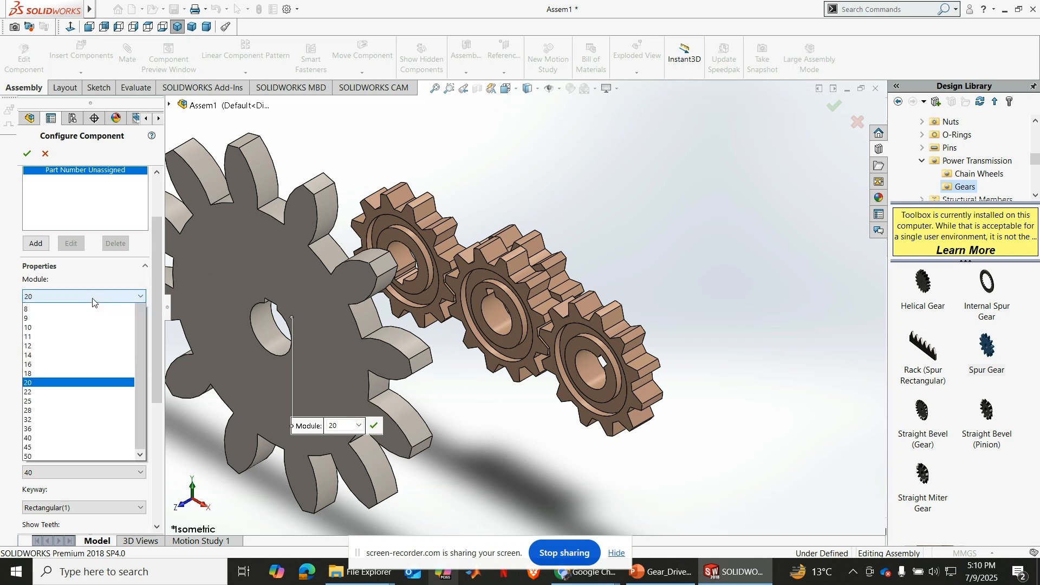
click(51, 428)
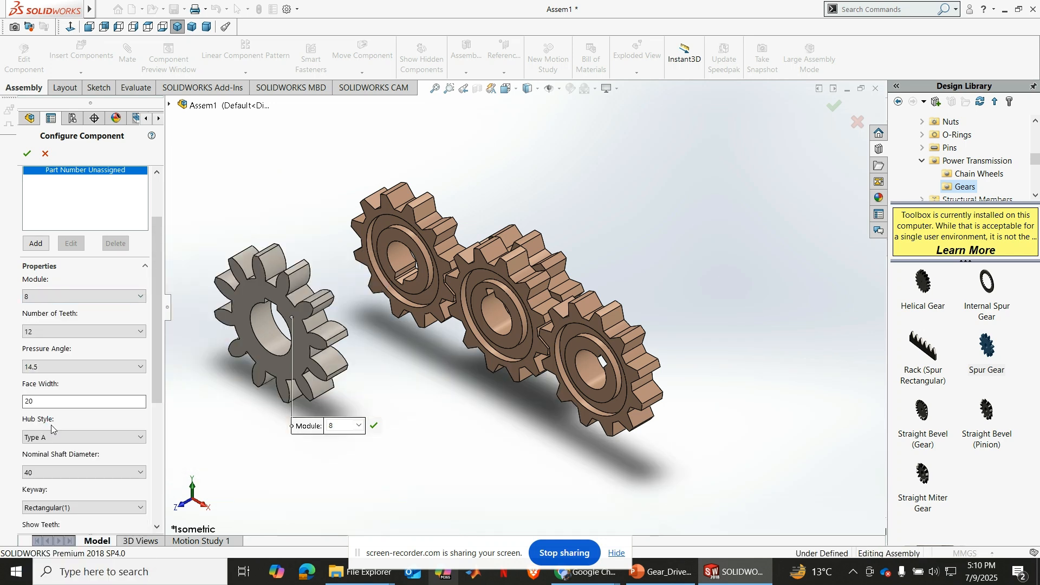
middle_drag(289, 329, 300, 276)
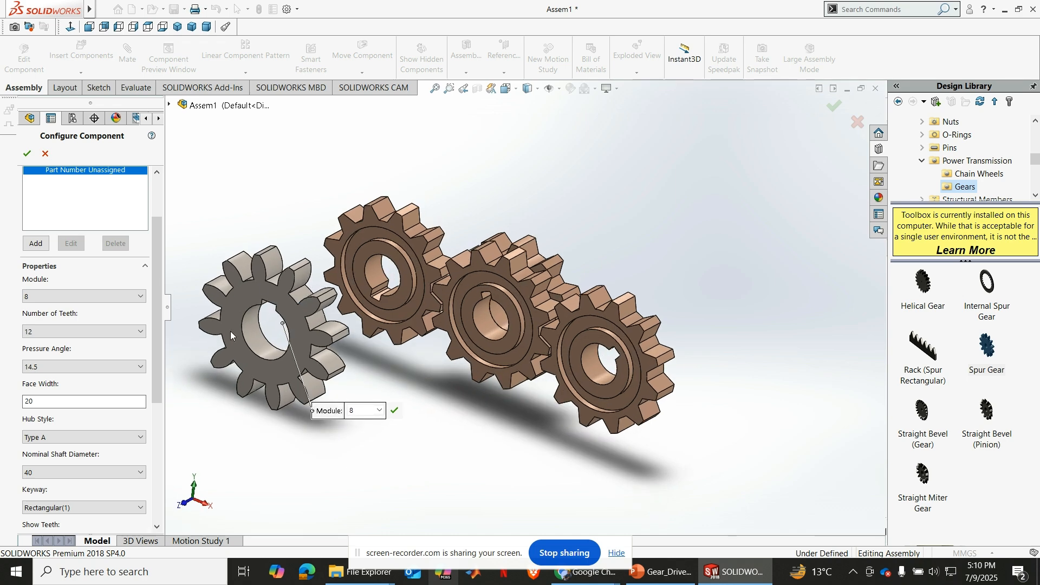
Try 10 teeth on the Toolbox spur gear and settle on 14 teeth.
click(126, 332)
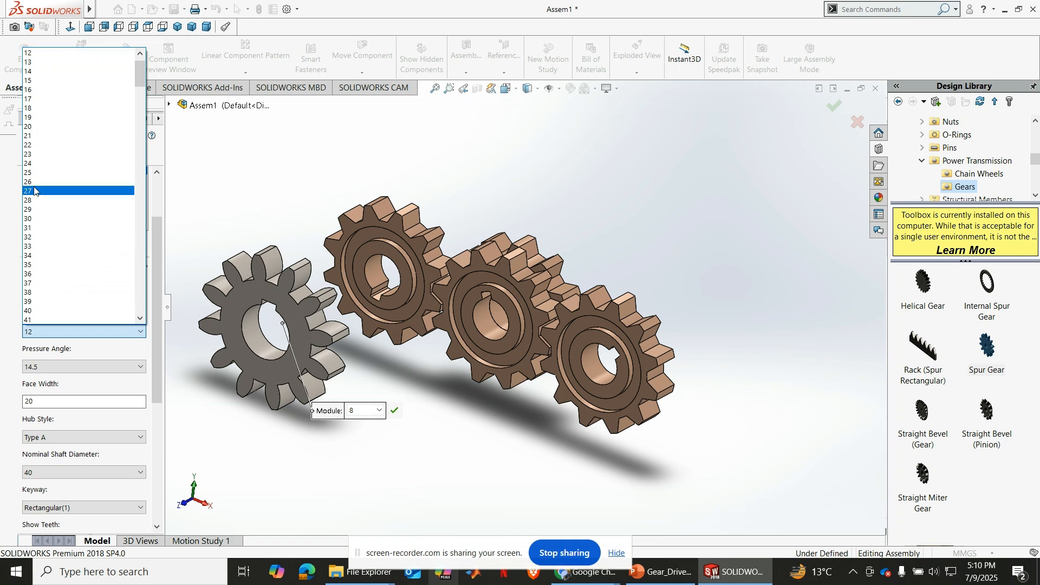
scroll(34, 119, up, 1)
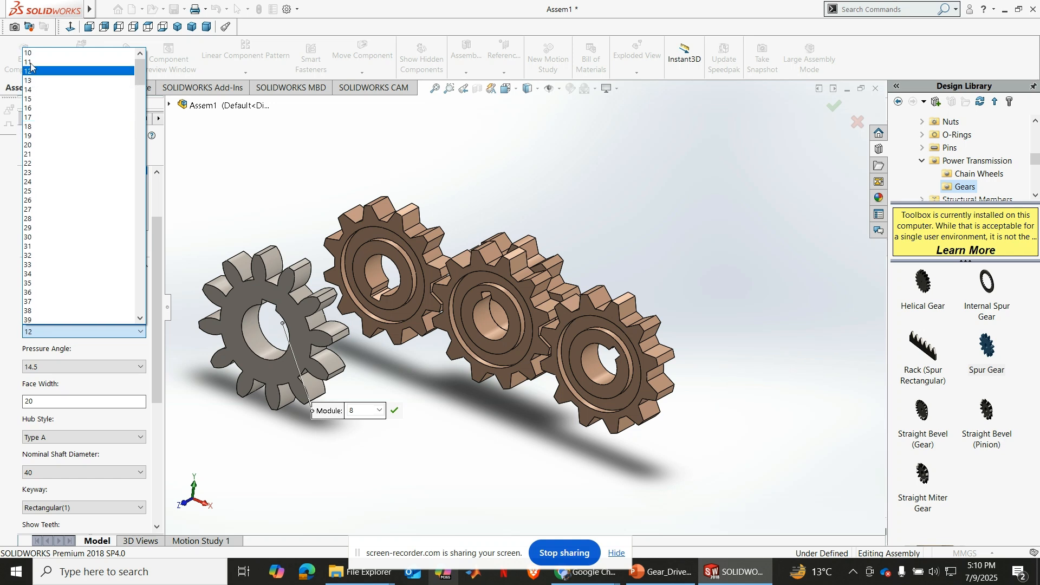
click(35, 53)
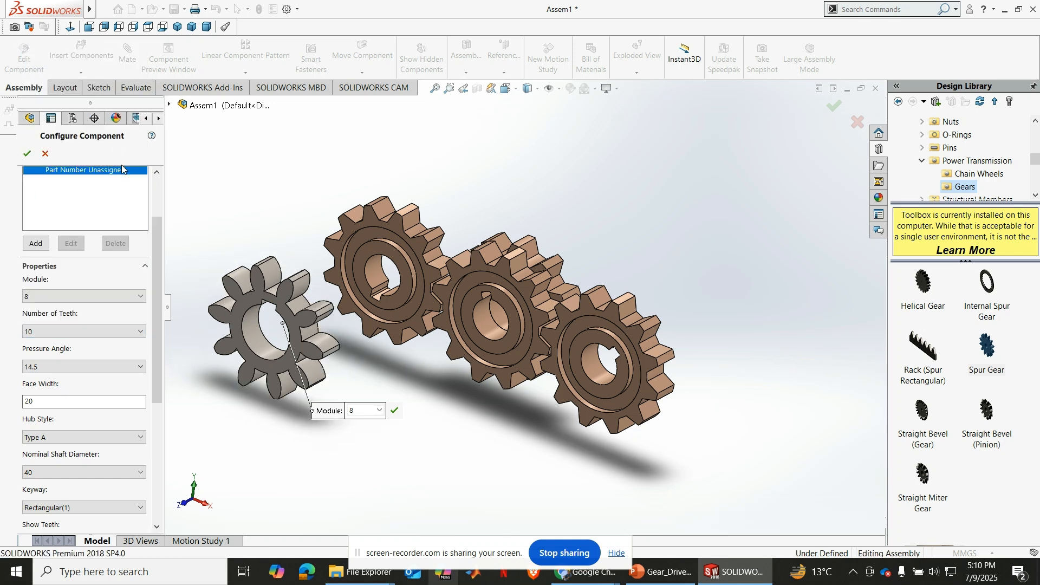
click(124, 331)
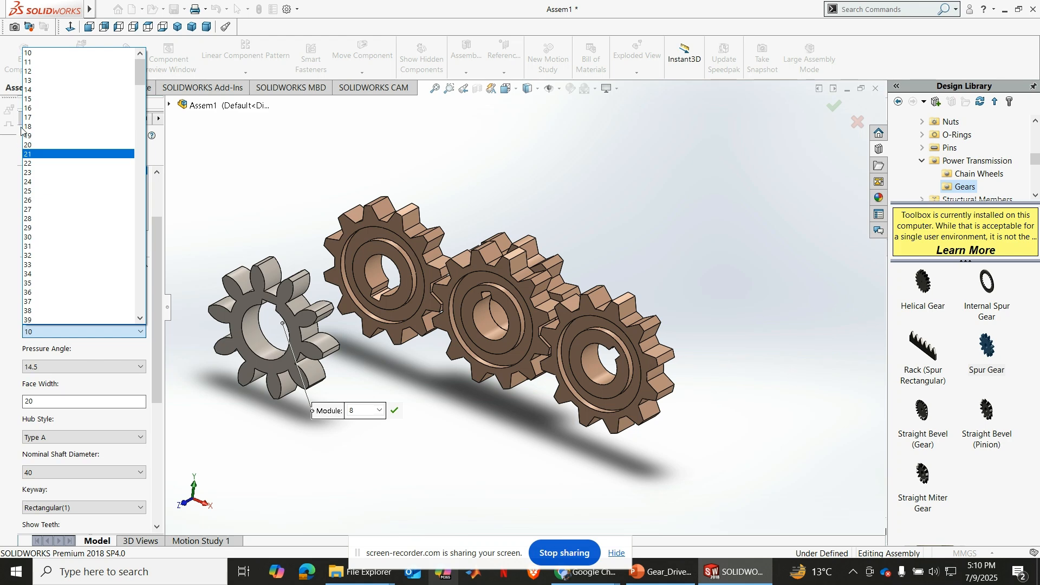
click(39, 89)
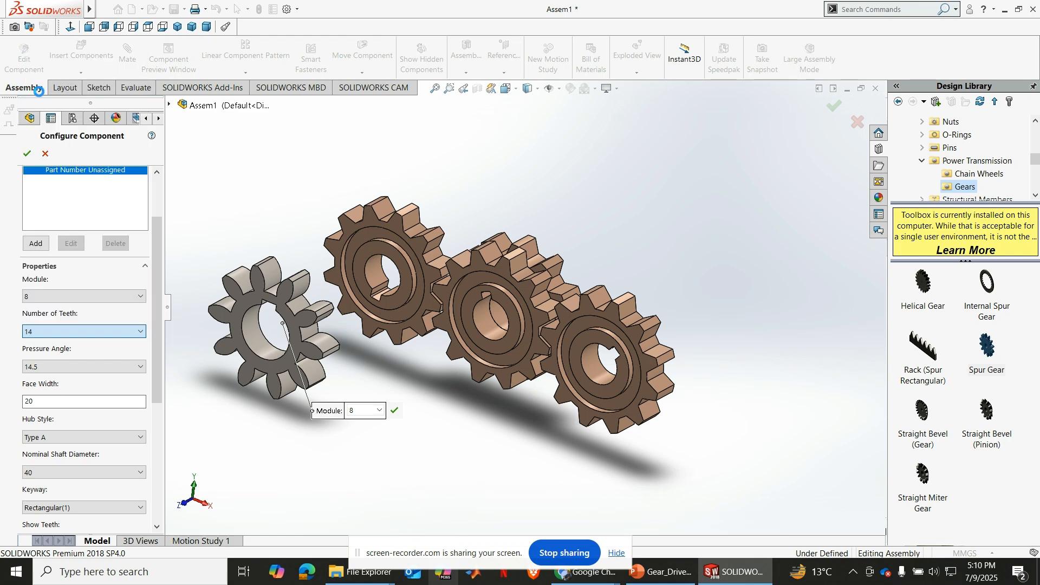
middle_drag(280, 268, 294, 237)
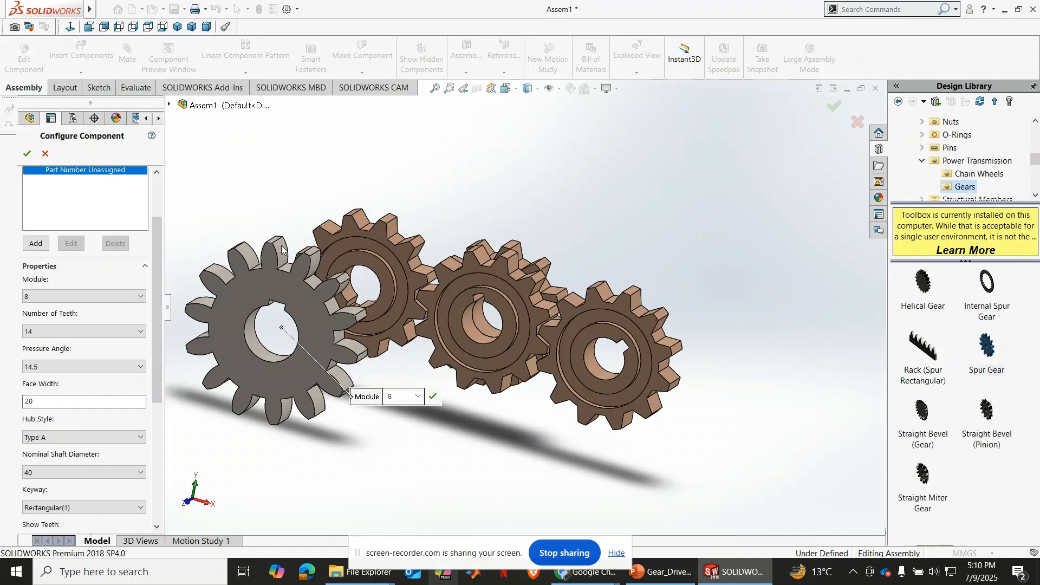
Try a pressure angle of 20 on the Toolbox spur gear, compare the tooth shape, and restore 14.5.
scroll(163, 332, down, 3)
click(87, 285)
click(61, 302)
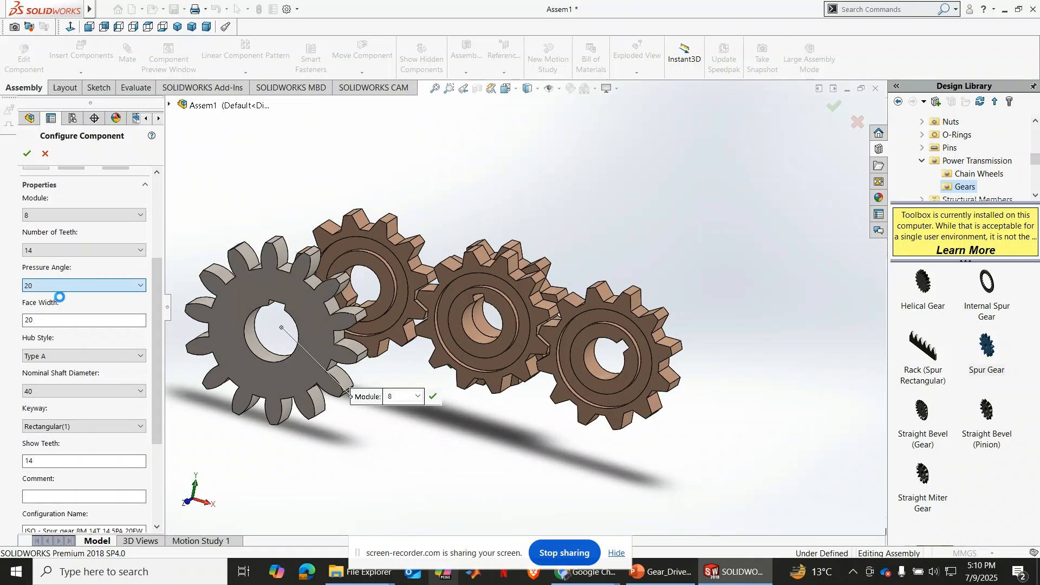
scroll(324, 272, down, 10)
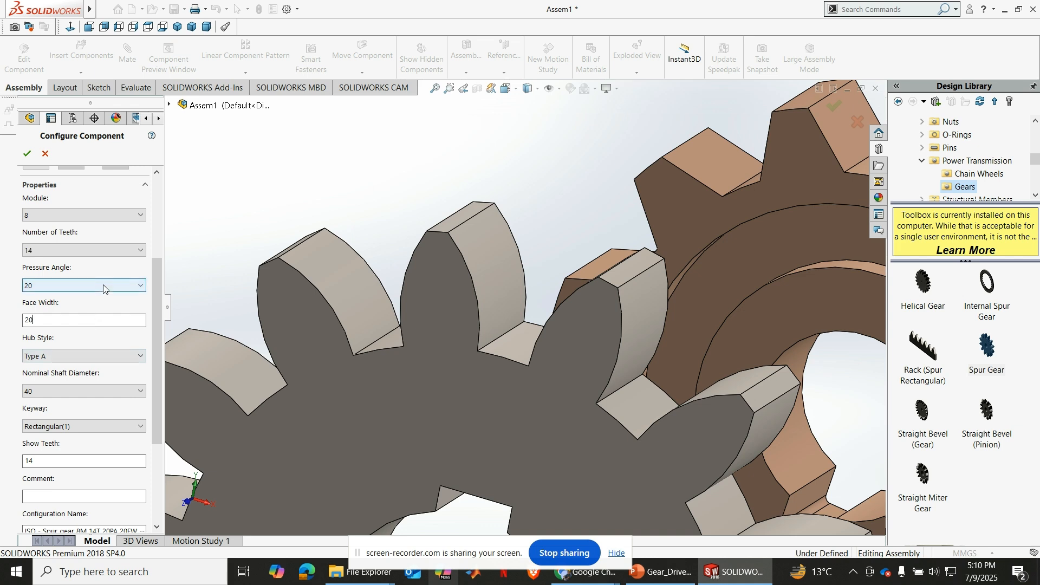
click(75, 286)
click(43, 293)
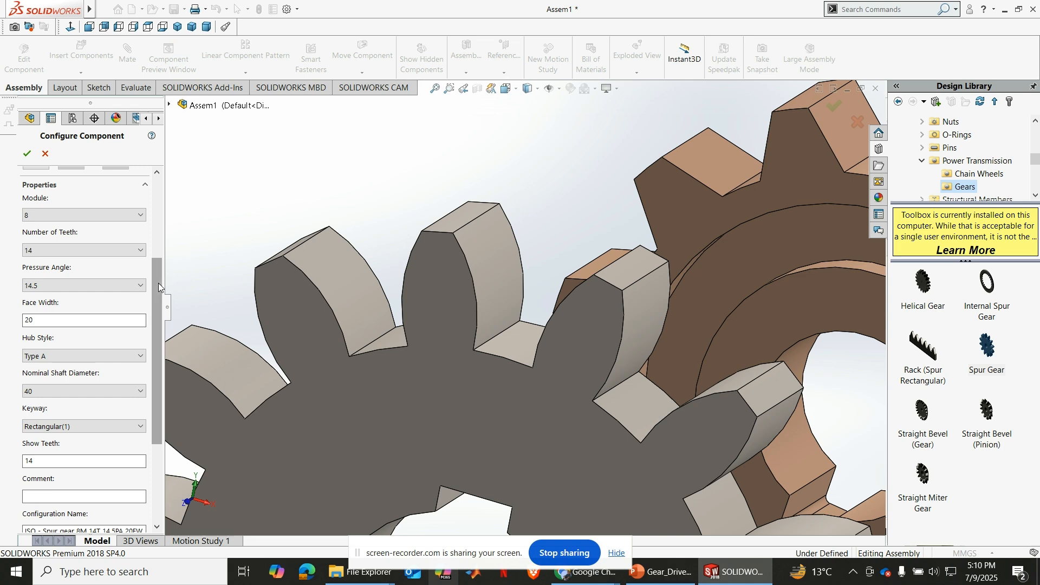
Try a face width of 40 on the Toolbox spur gear and return it to 20.
scroll(159, 283, down, 2)
double_click(74, 274)
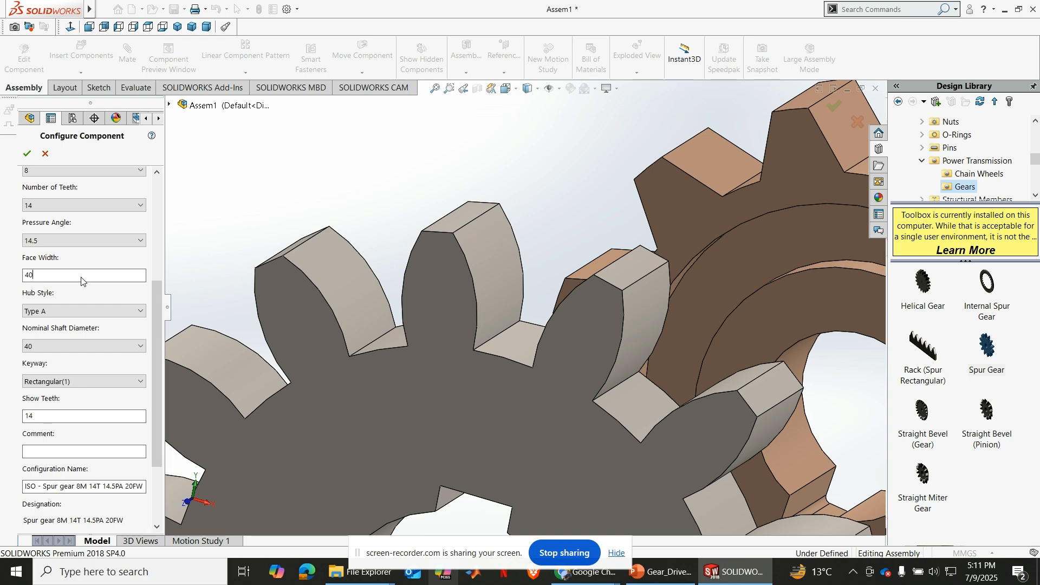
scroll(336, 264, up, 3)
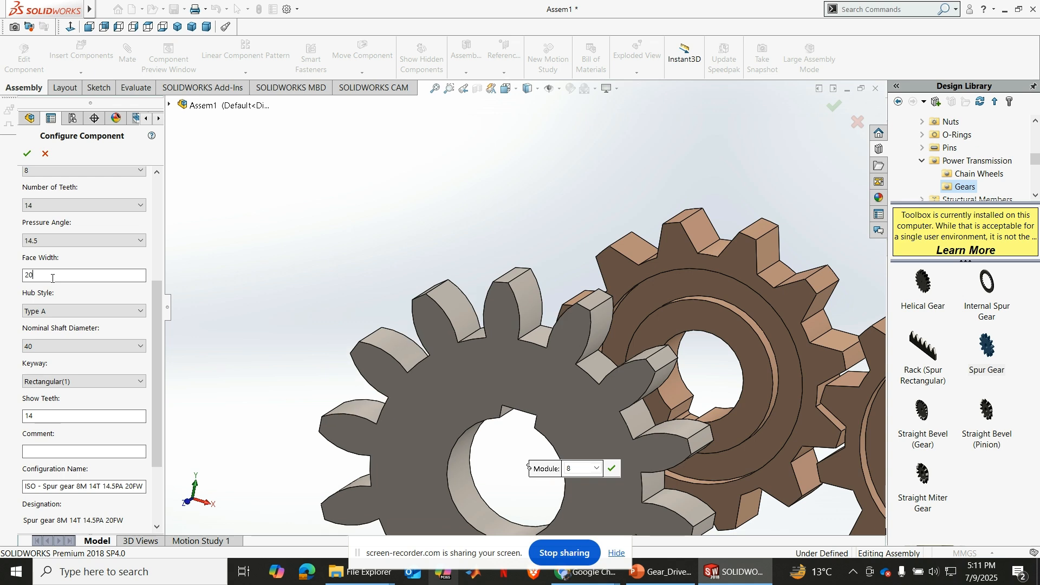
Set the Toolbox spur gear's hub style to Type B.
drag(156, 299, 157, 308)
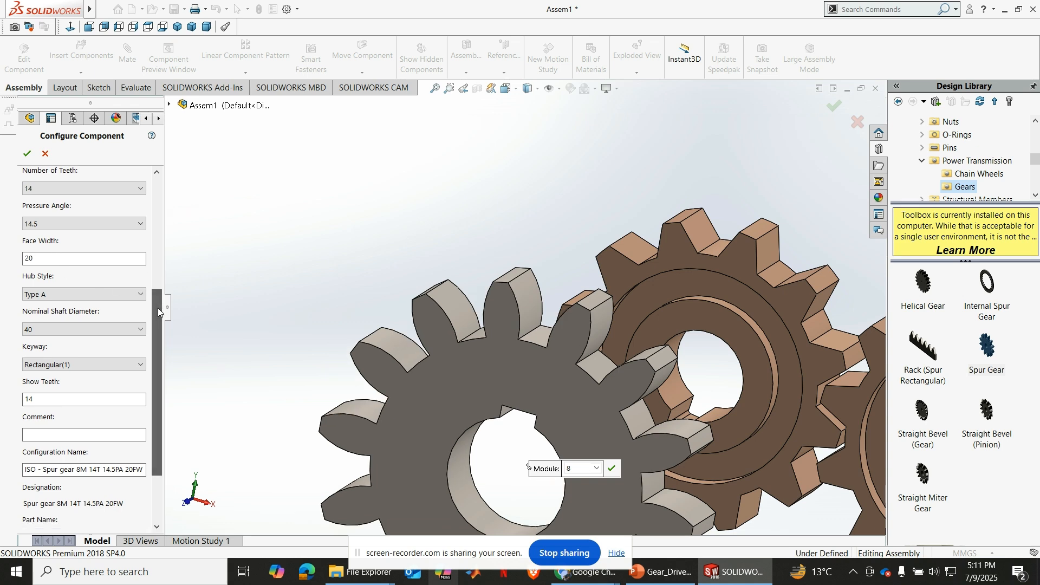
click(125, 295)
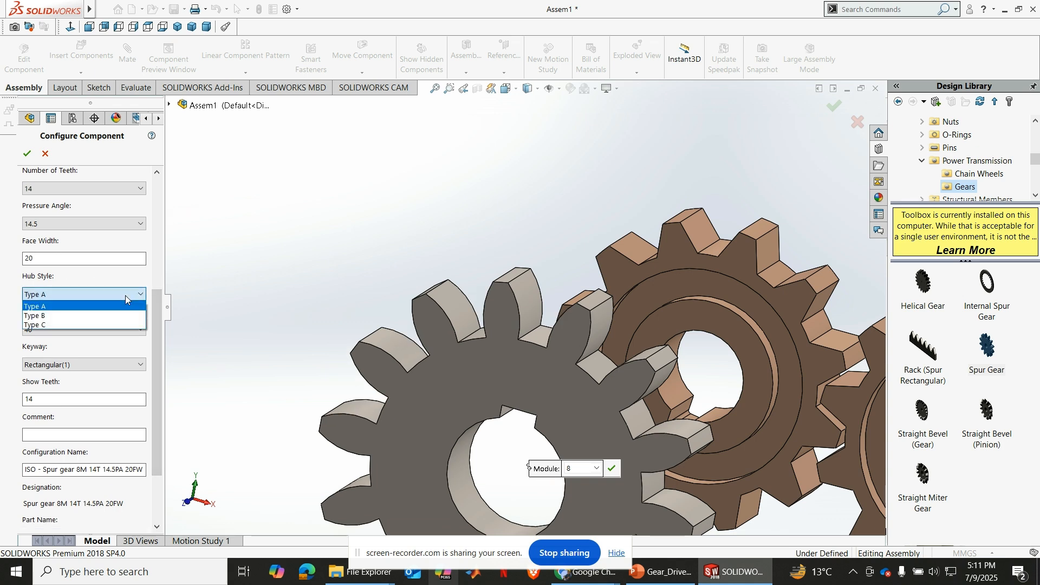
click(48, 317)
scroll(571, 389, up, 3)
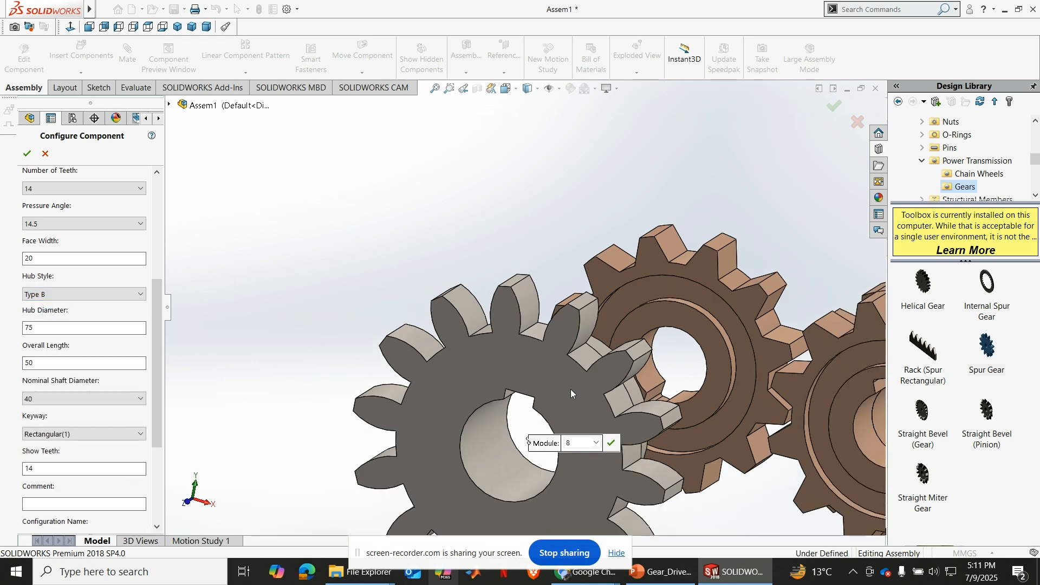
Inspect the Toolbox spur gear's Type B hub, try hub style Type C, and return it to Type B.
middle_drag(555, 387, 503, 418)
middle_drag(650, 352, 656, 390)
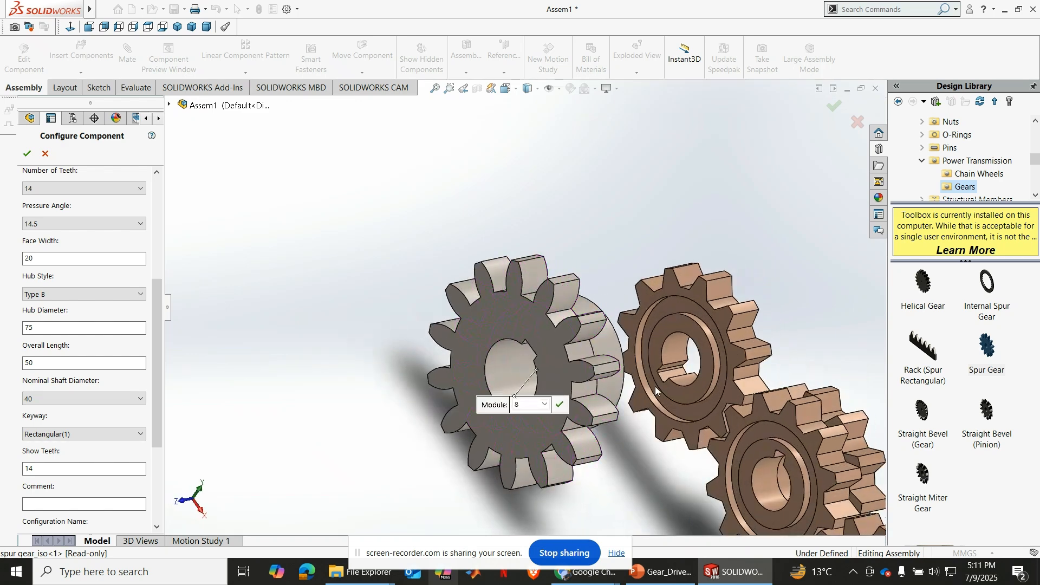
middle_drag(538, 382, 564, 374)
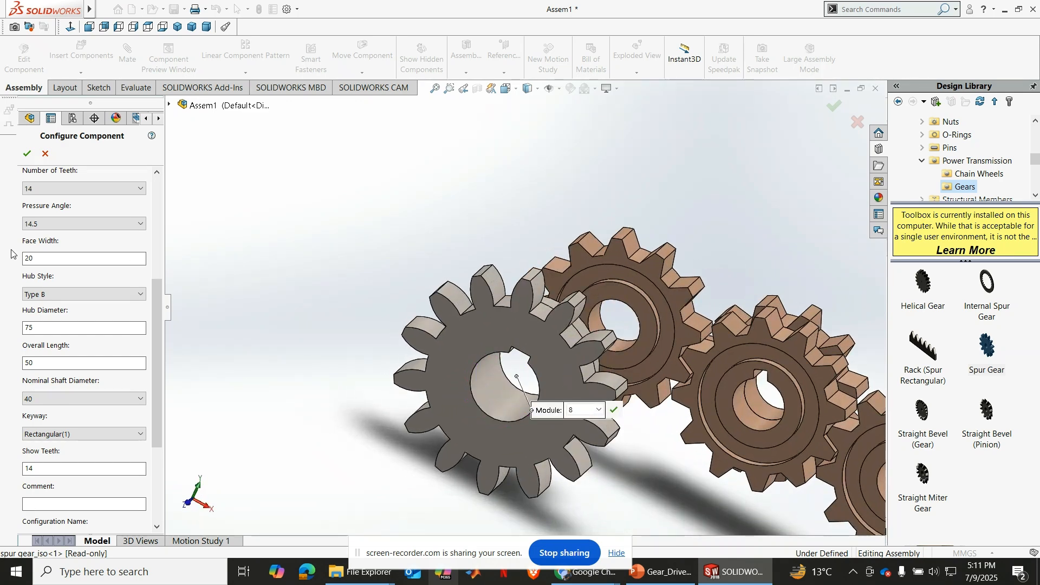
click(105, 295)
click(82, 324)
middle_drag(410, 382, 504, 346)
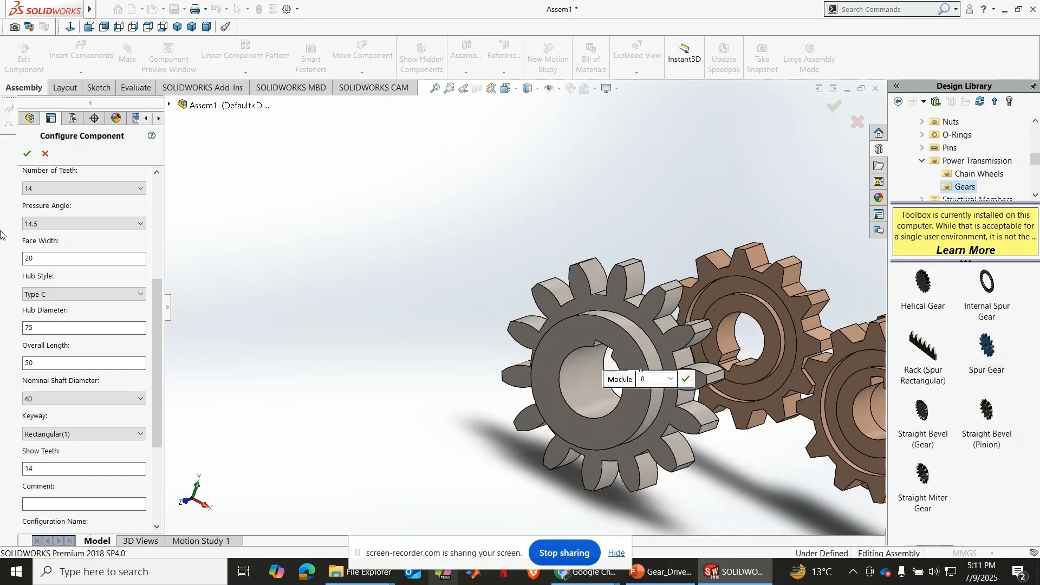
click(96, 294)
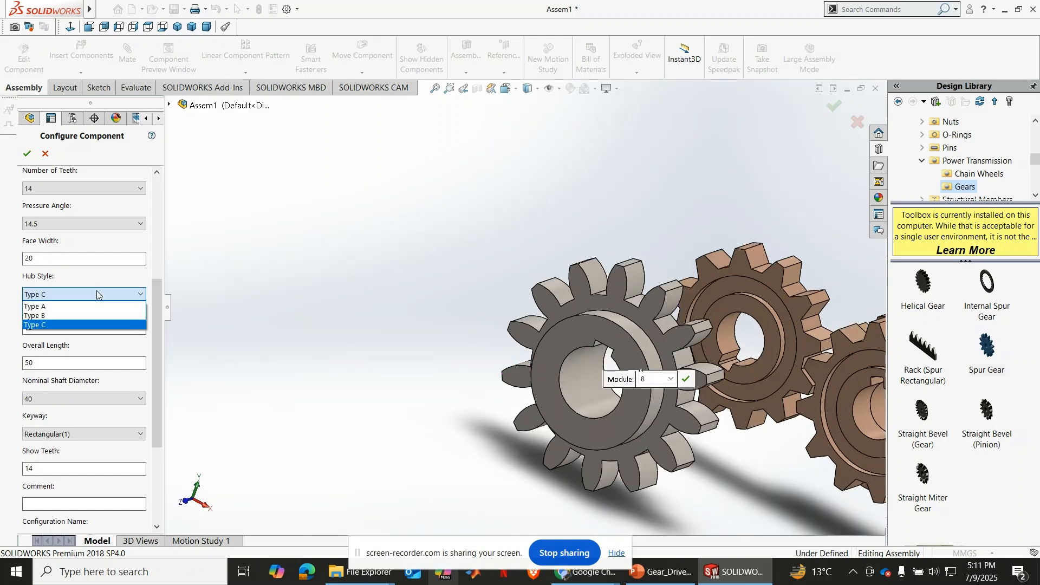
click(56, 316)
mouse_move(539, 295)
middle_down()
mouse_move(490, 292)
mouse_move(511, 323)
mouse_move(542, 314)
middle_up()
scroll(460, 315, up, 1)
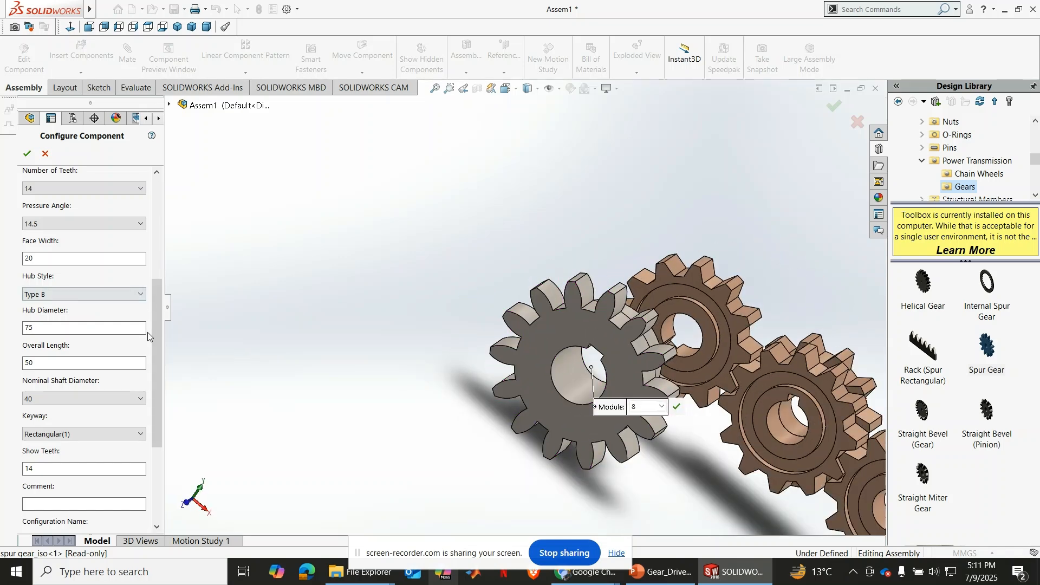
Set the Toolbox spur gear's nominal shaft diameter to 30.
scroll(87, 270, down, 3)
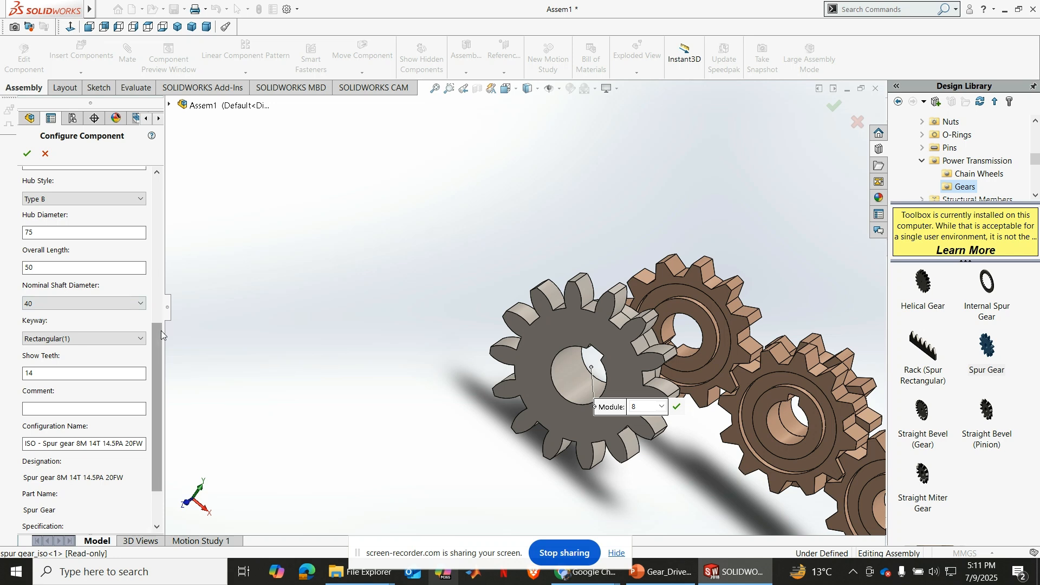
click(95, 301)
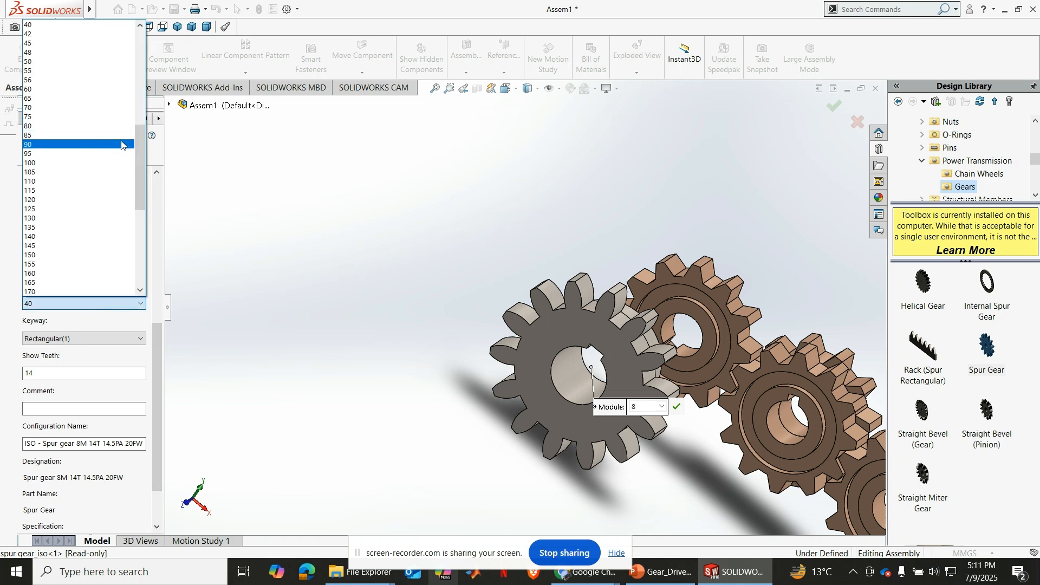
scroll(120, 144, up, 5)
click(52, 88)
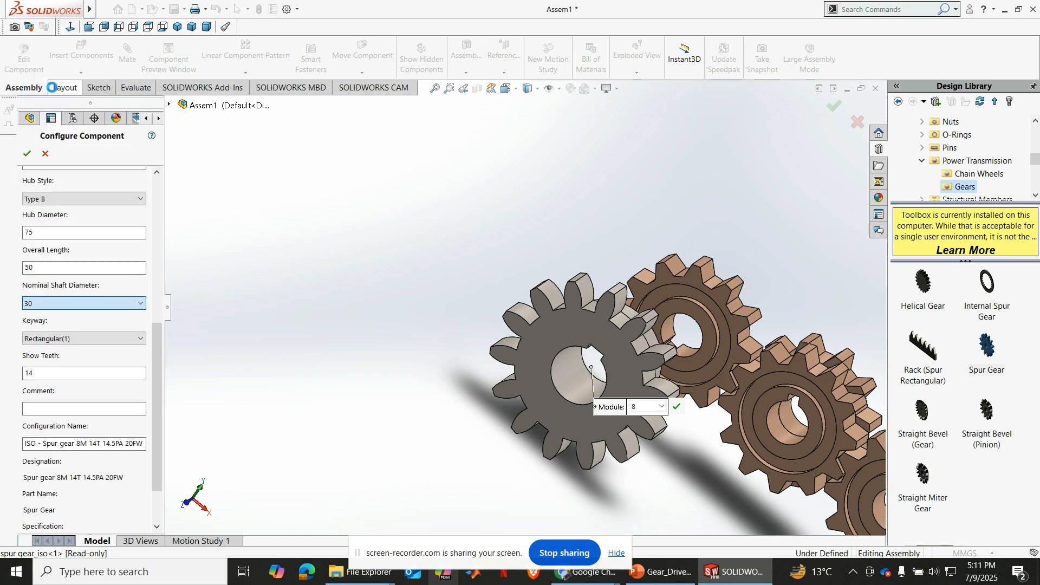
middle_drag(634, 315, 645, 276)
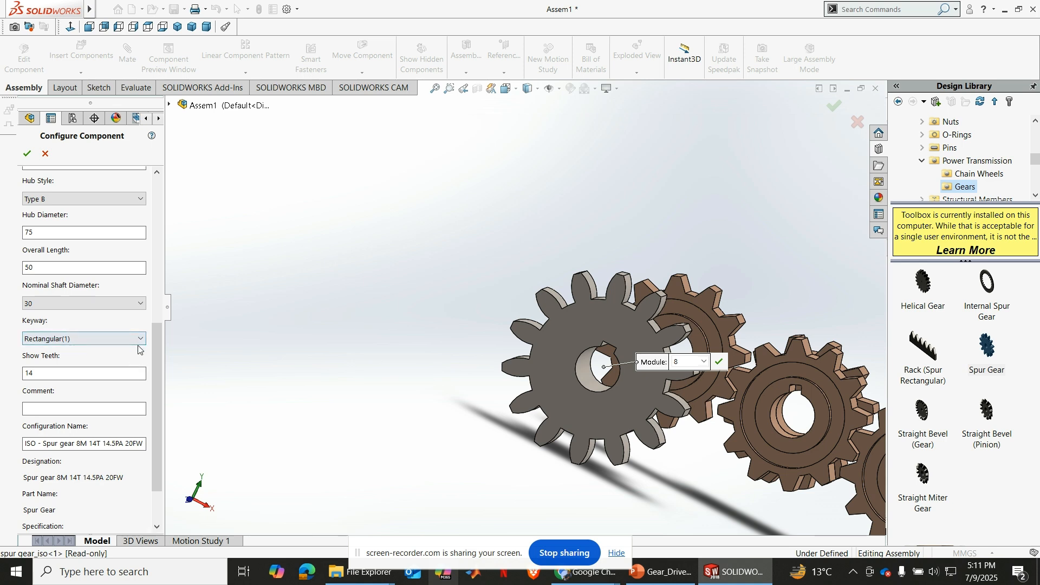
Try the Rectangular(2) and None keyways on the Toolbox spur gear's bore and restore Rectangular(1).
click(97, 340)
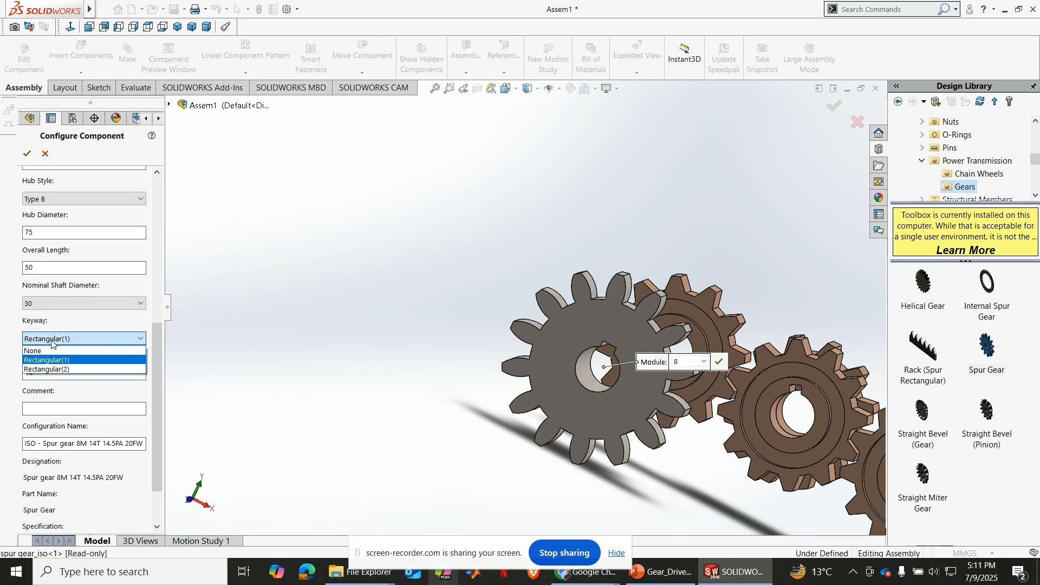
click(43, 370)
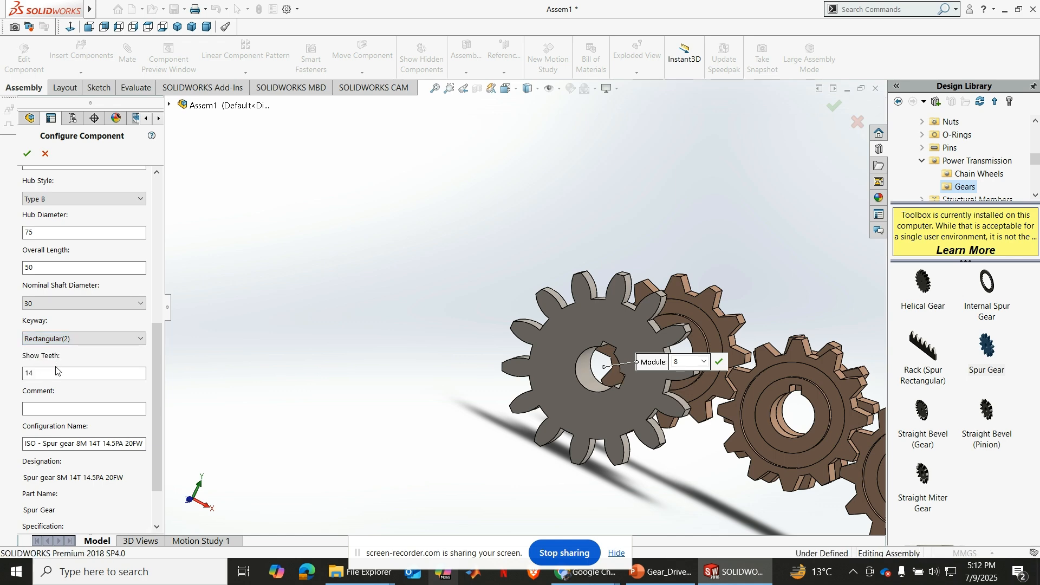
scroll(603, 346, down, 5)
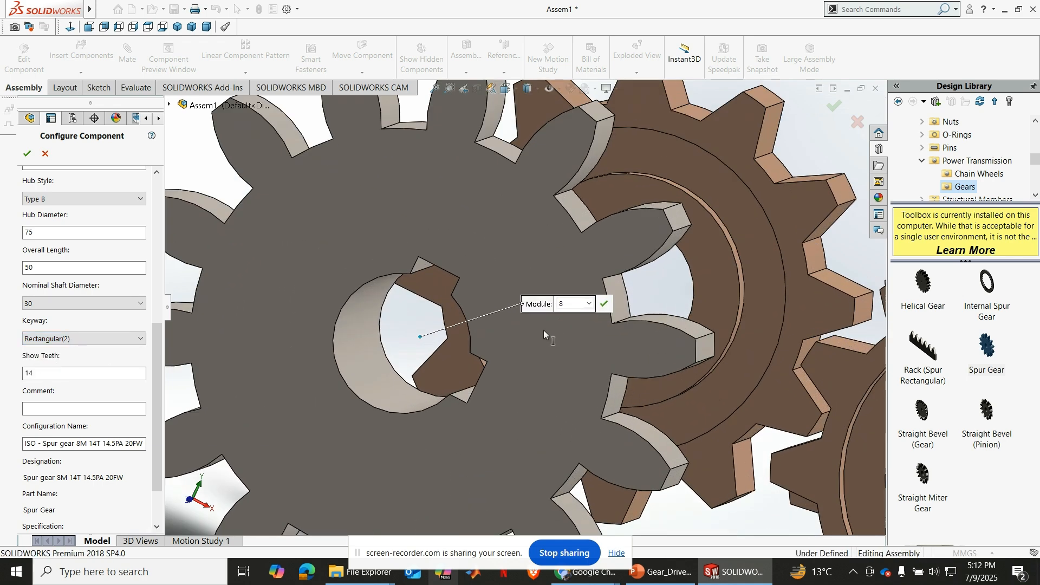
click(100, 339)
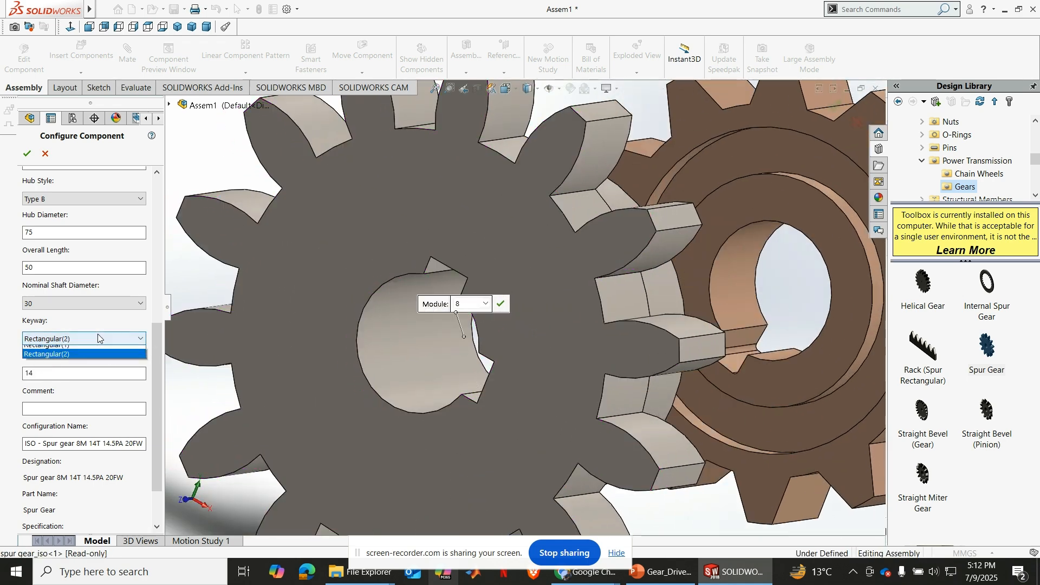
click(68, 347)
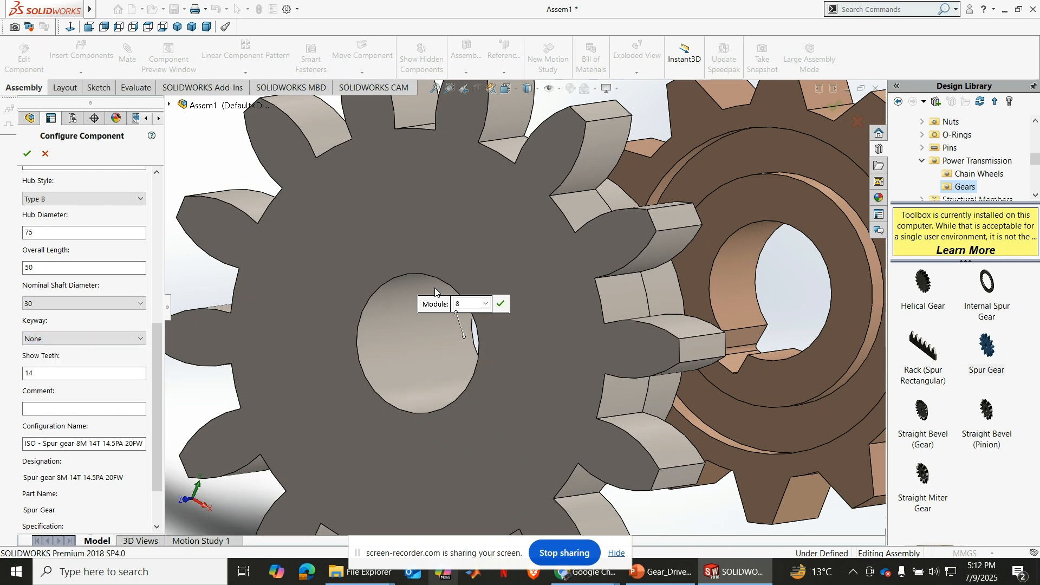
click(140, 340)
click(62, 354)
click(81, 341)
click(63, 358)
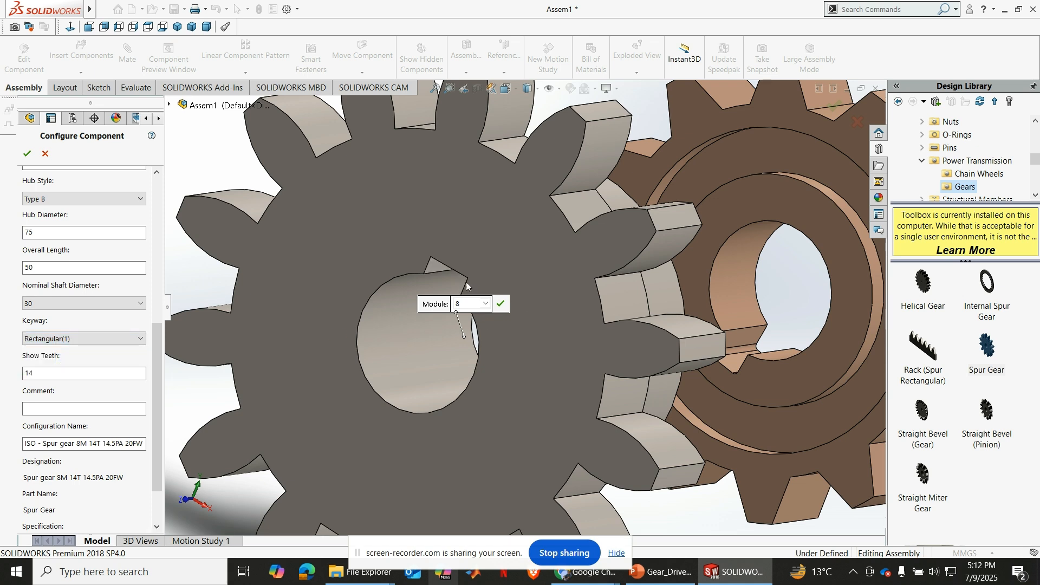
Accept the Toolbox spur gear configuration and place one additional copy beside the first, farther from the brown gears.
scroll(87, 336, down, 2)
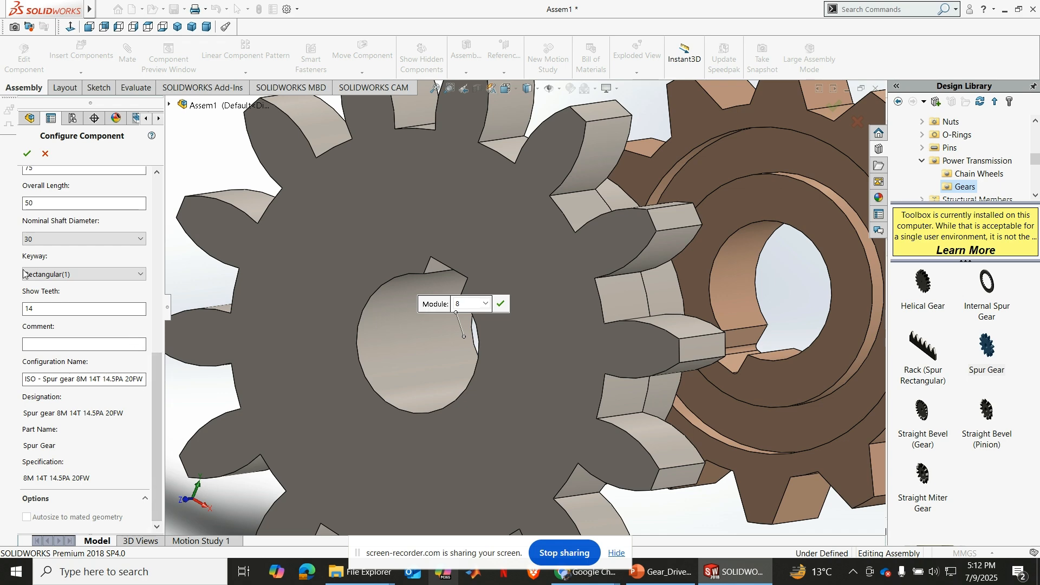
click(27, 153)
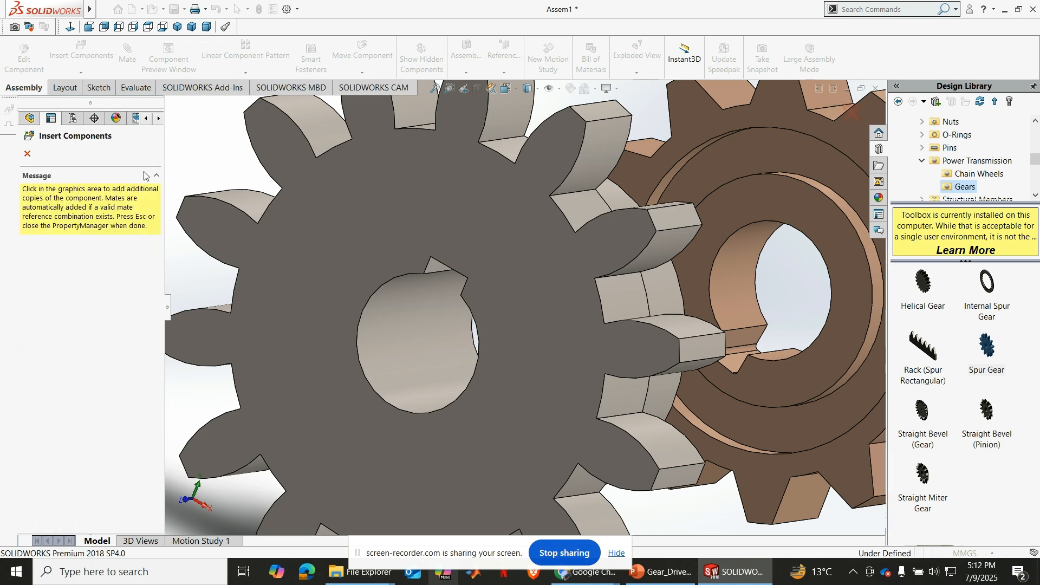
key(f)
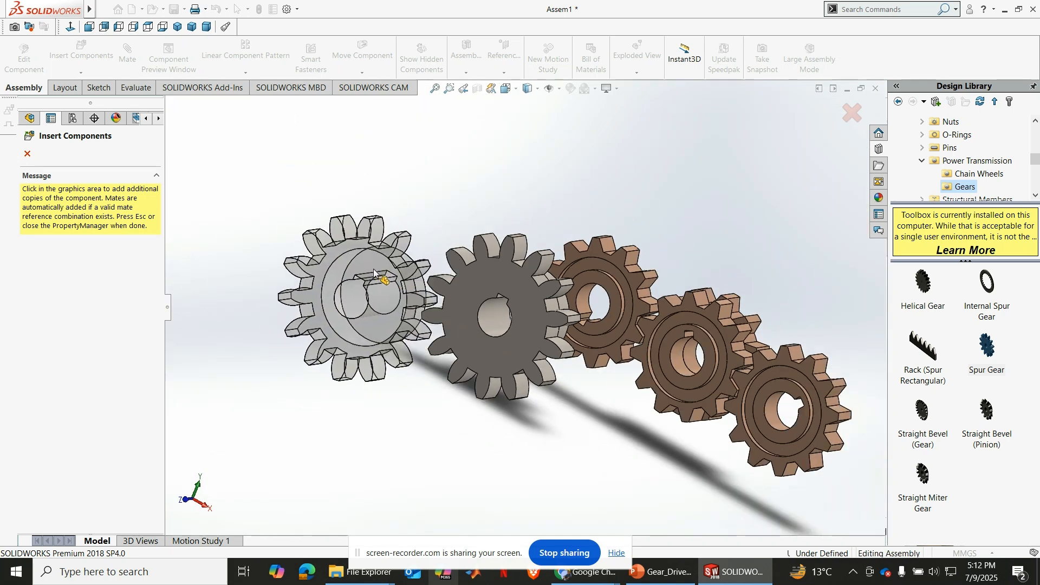
click(373, 268)
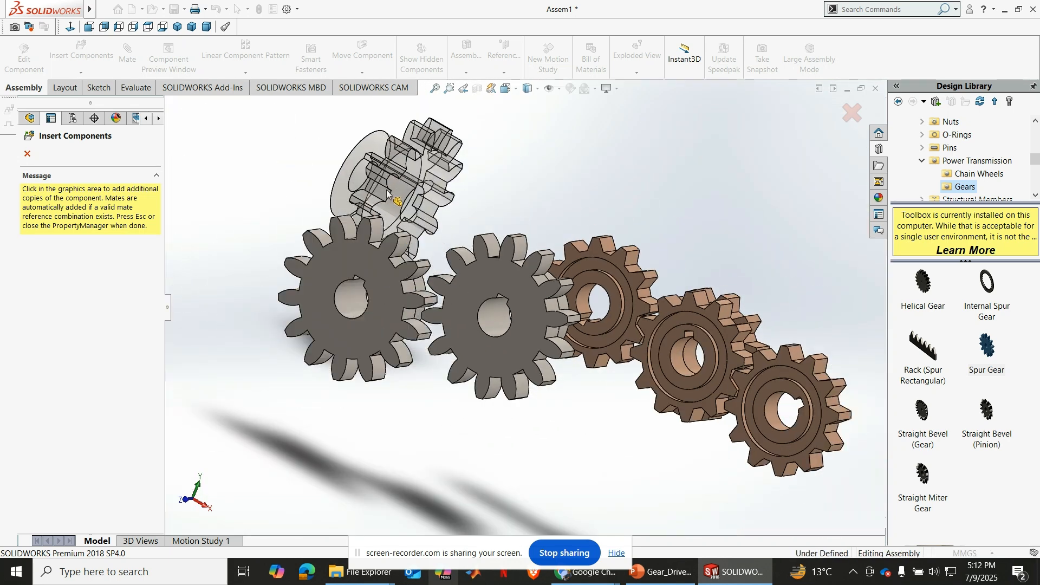
key(Escape)
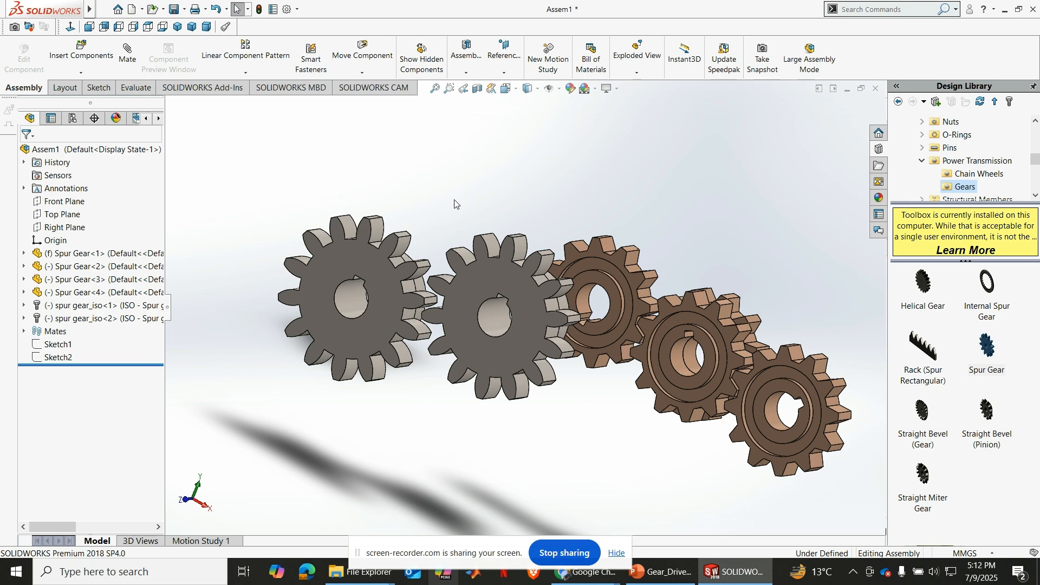
Delete the Toolbox spur gear copy closest to the brown gears.
click(473, 285)
key(Delete)
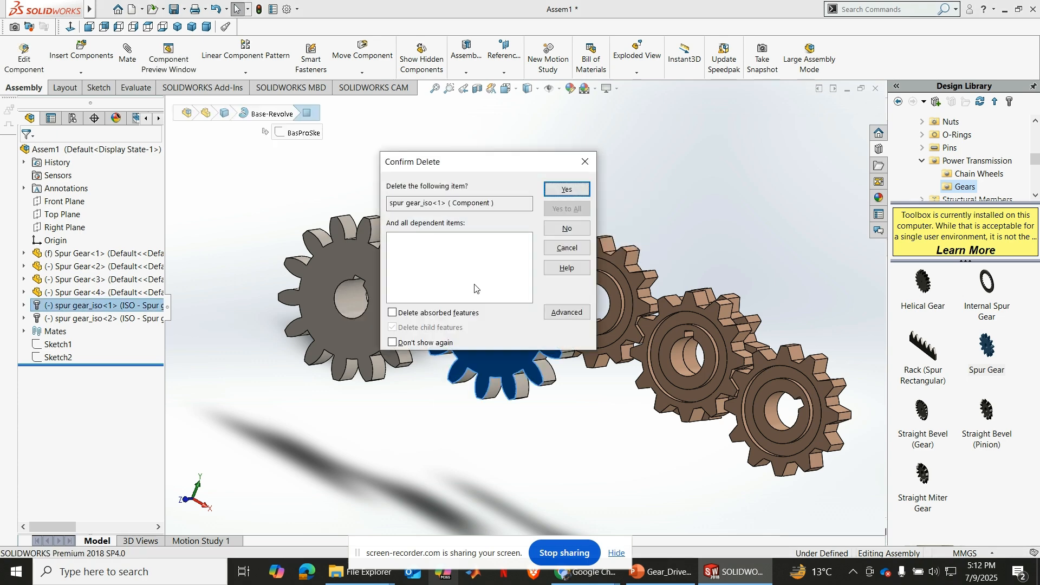
key(Return)
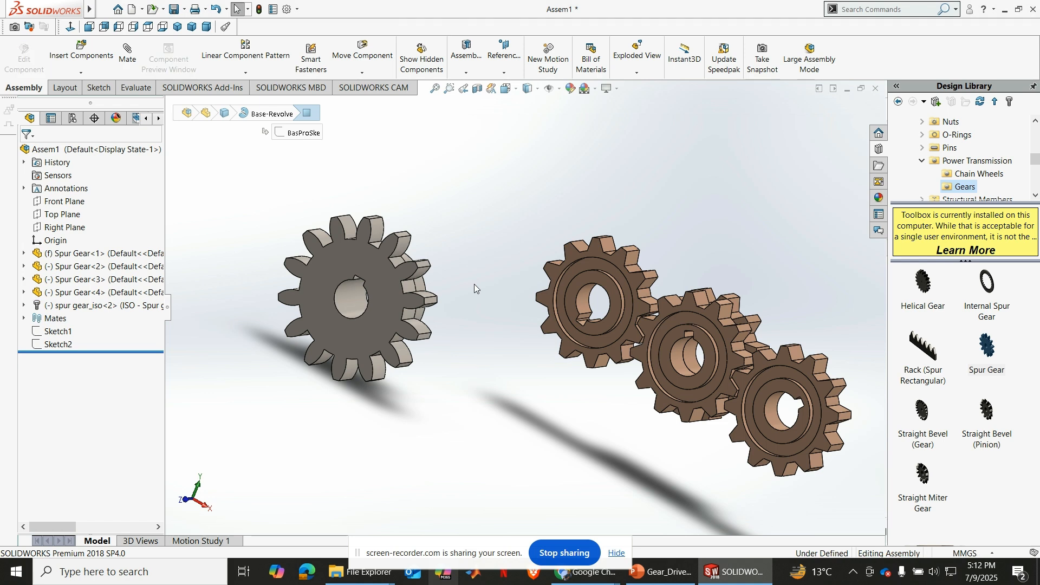
Try to edit the remaining Toolbox spur gear part within the assembly.
click(36, 308)
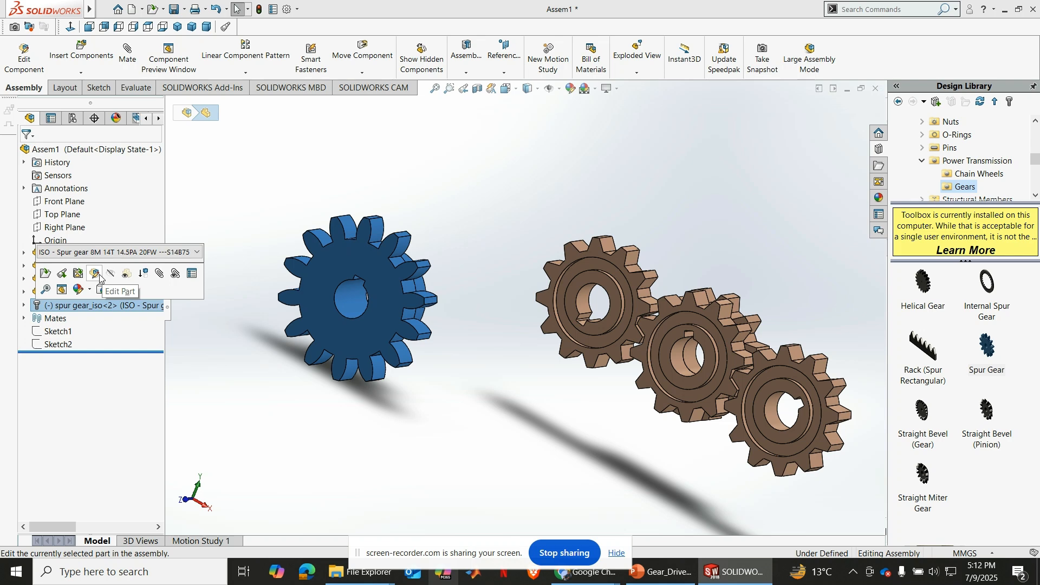
click(359, 196)
mouse_move(357, 233)
middle_down()
mouse_move(325, 238)
mouse_move(358, 234)
middle_up()
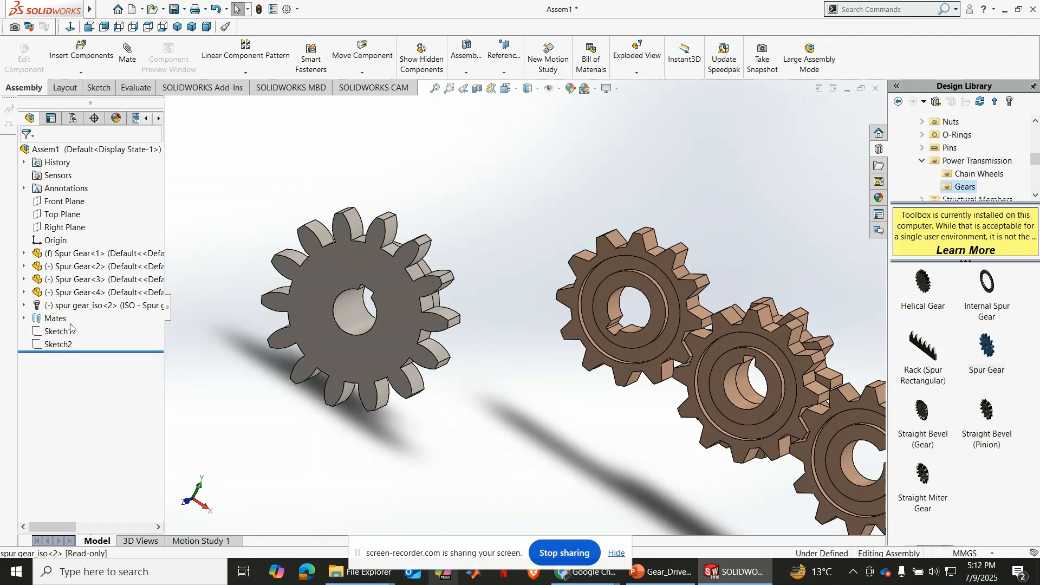
right_click(57, 306)
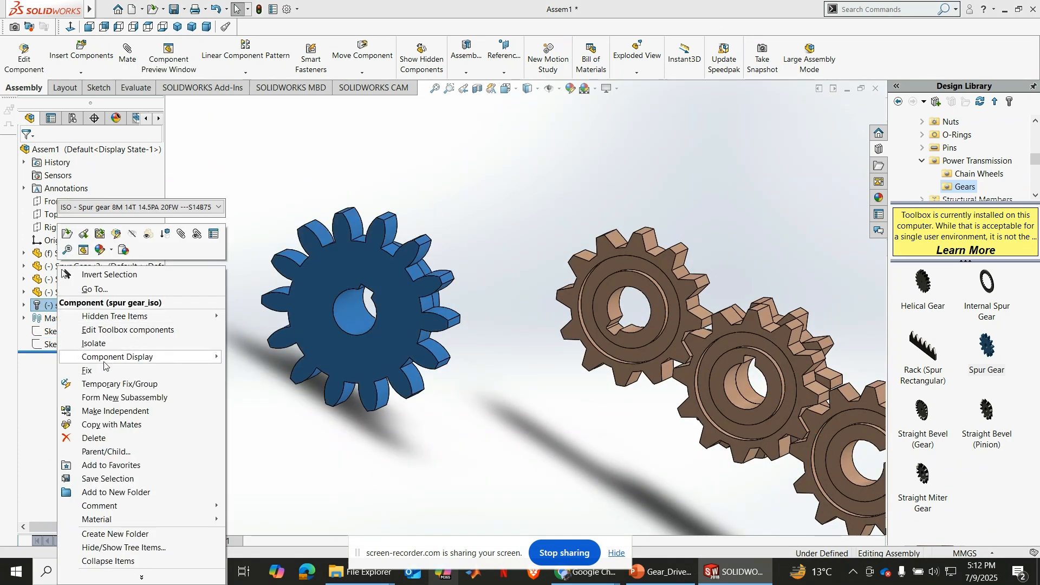
click(113, 237)
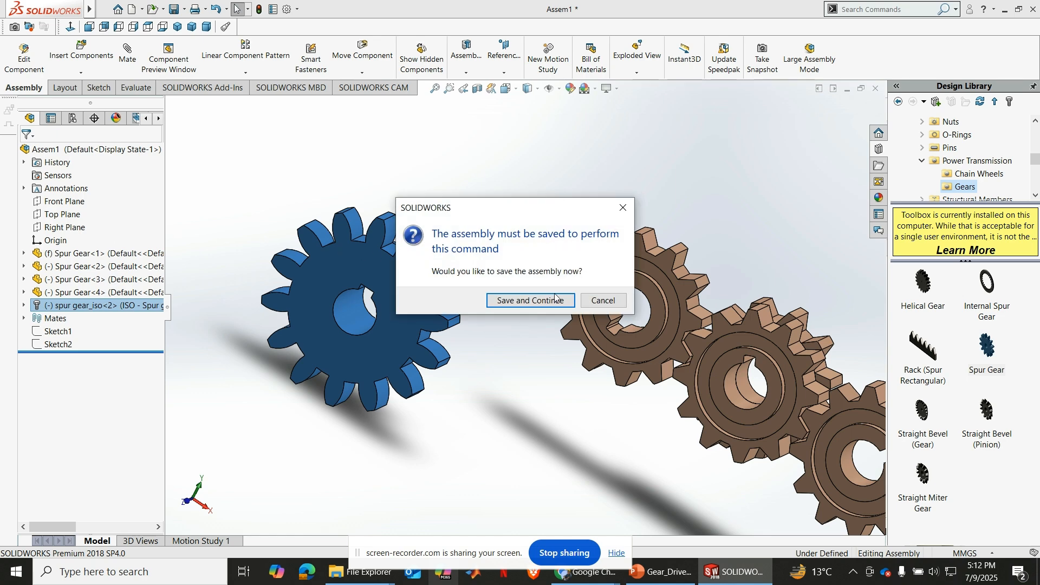
Save the assembly to the Desktop as Gears Assembly and dismiss the Toolbox part's write-access message.
click(538, 305)
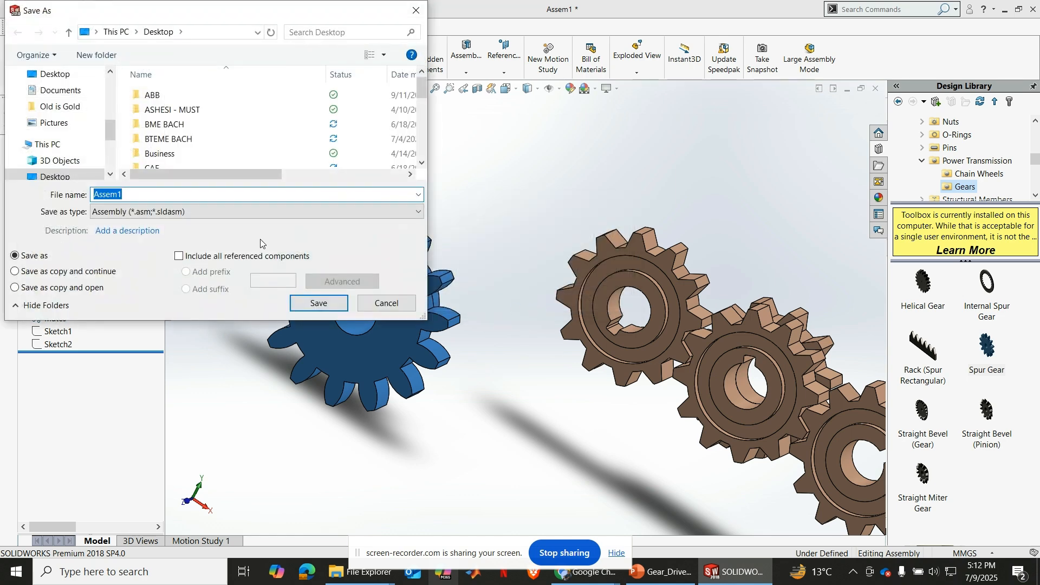
text(F)
key(BackSpace)
text(Gears)
click(55, 74)
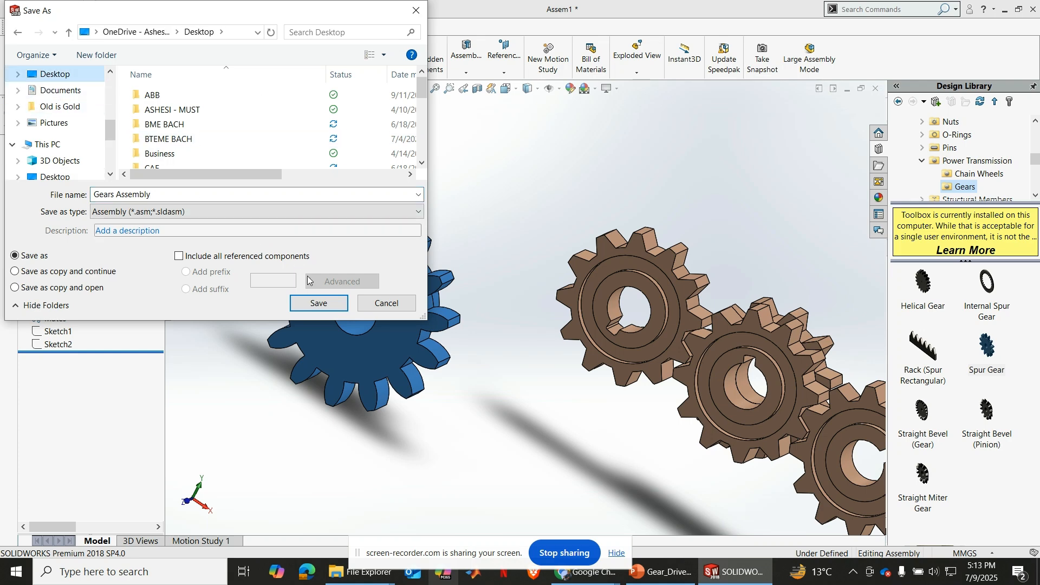
click(305, 301)
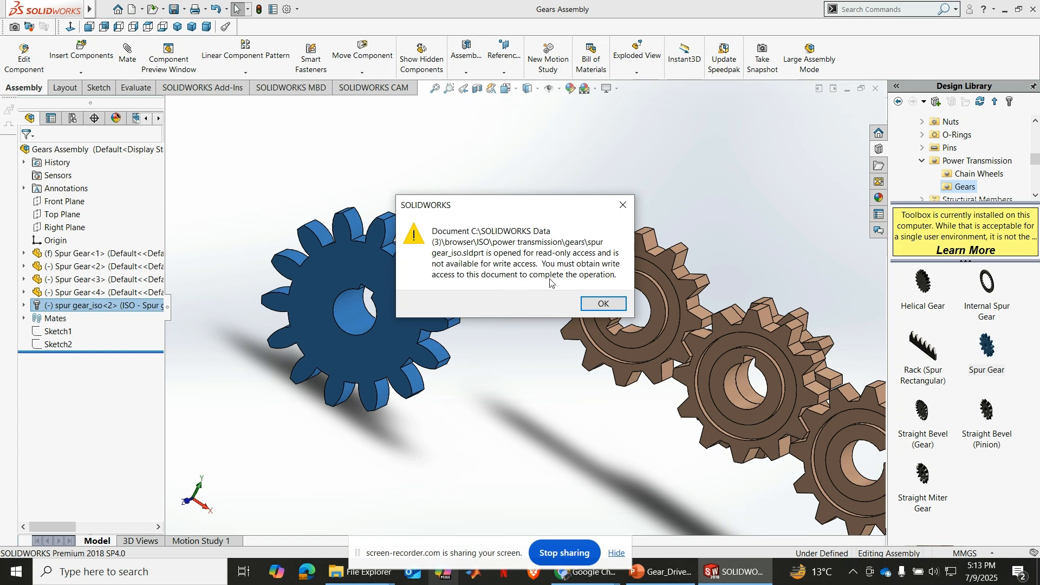
click(624, 205)
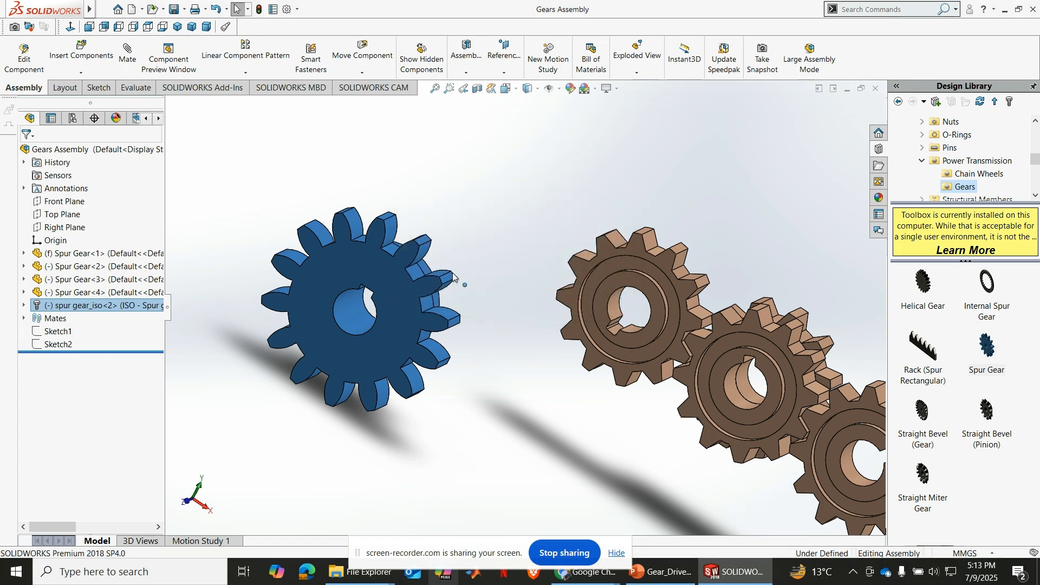
click(490, 232)
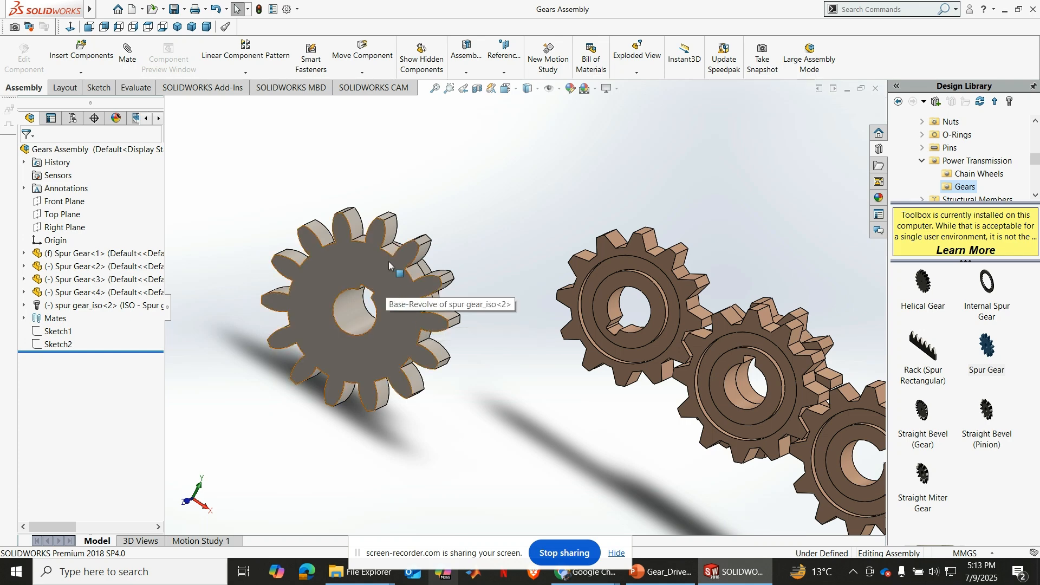
Move the Toolbox spur gear up and closer to the nearest brown gear.
scroll(483, 288, up, 3)
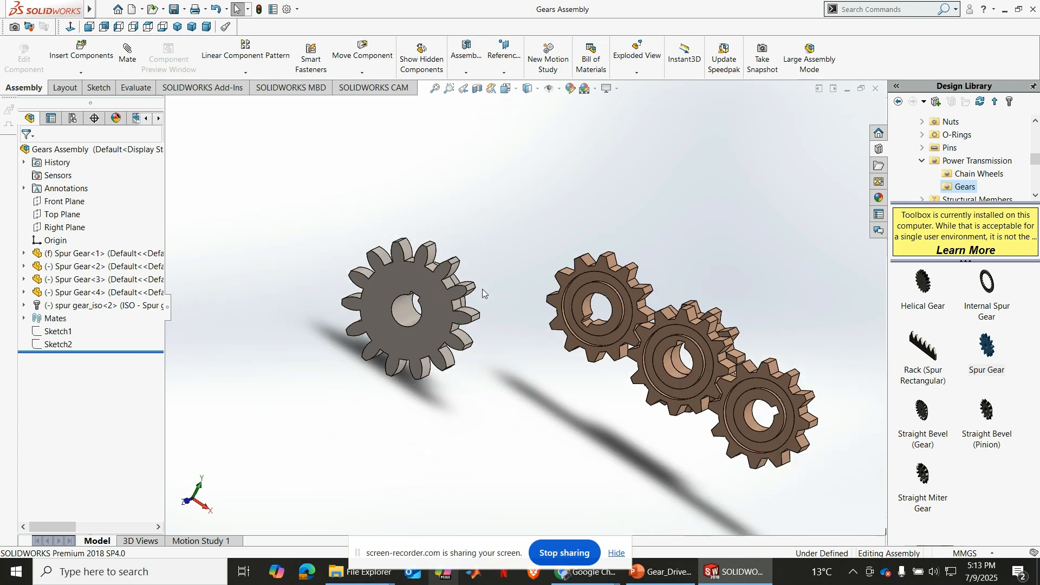
scroll(475, 288, down, 2)
drag(446, 348, 515, 247)
scroll(491, 302, up, 1)
click(435, 376)
middle_drag(434, 376, 492, 258)
Mate the Toolbox spur gear's front face coincident with the hub face of the nearest brown gear.
click(492, 258)
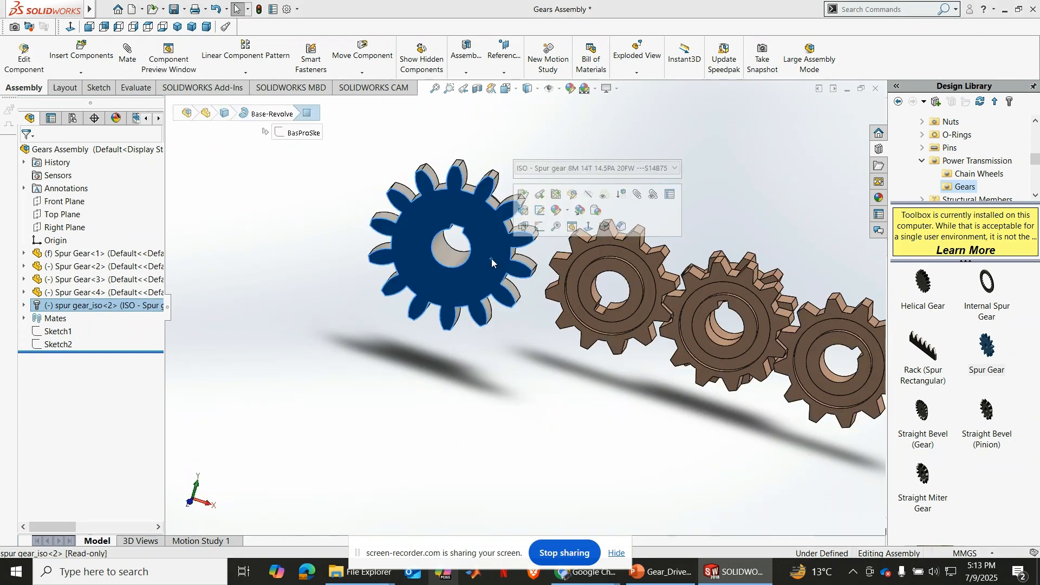
click(635, 193)
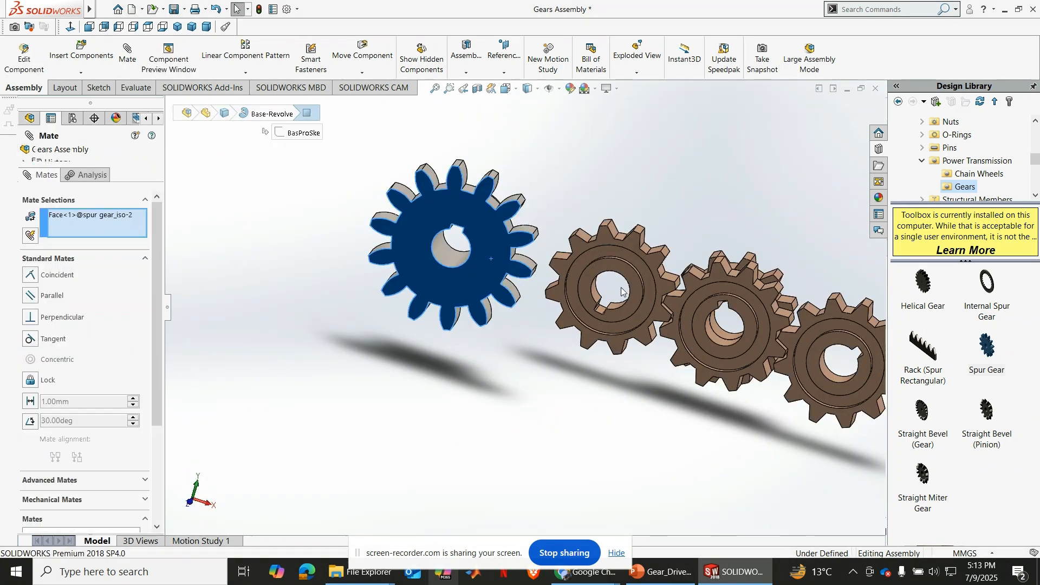
scroll(621, 288, down, 3)
click(602, 261)
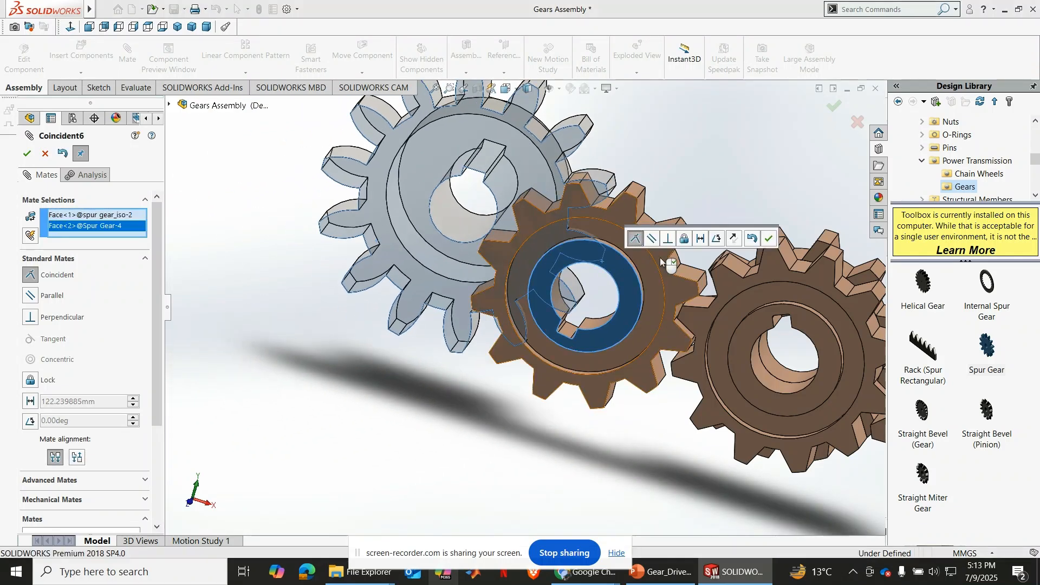
click(769, 239)
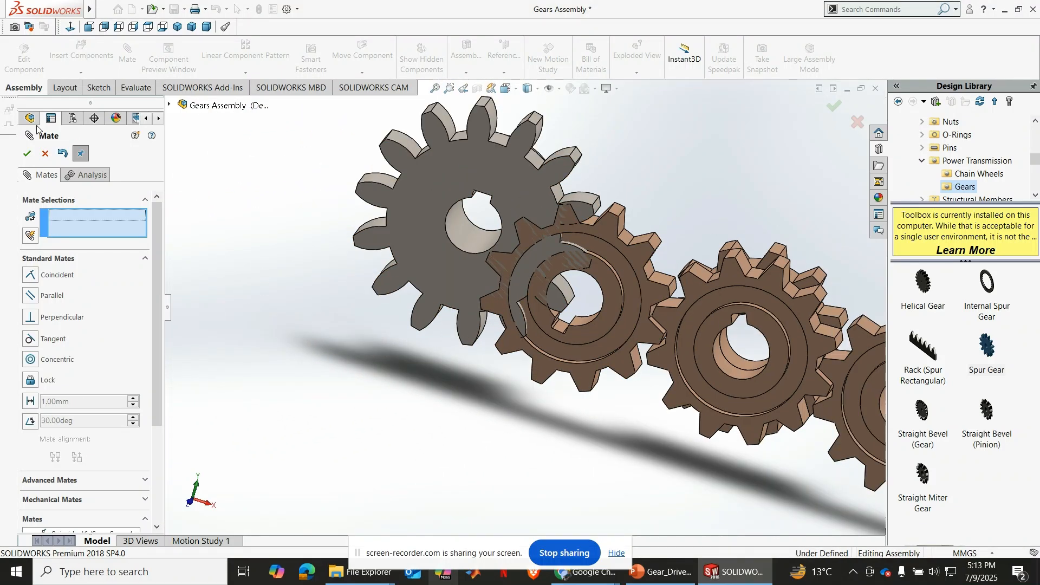
click(30, 157)
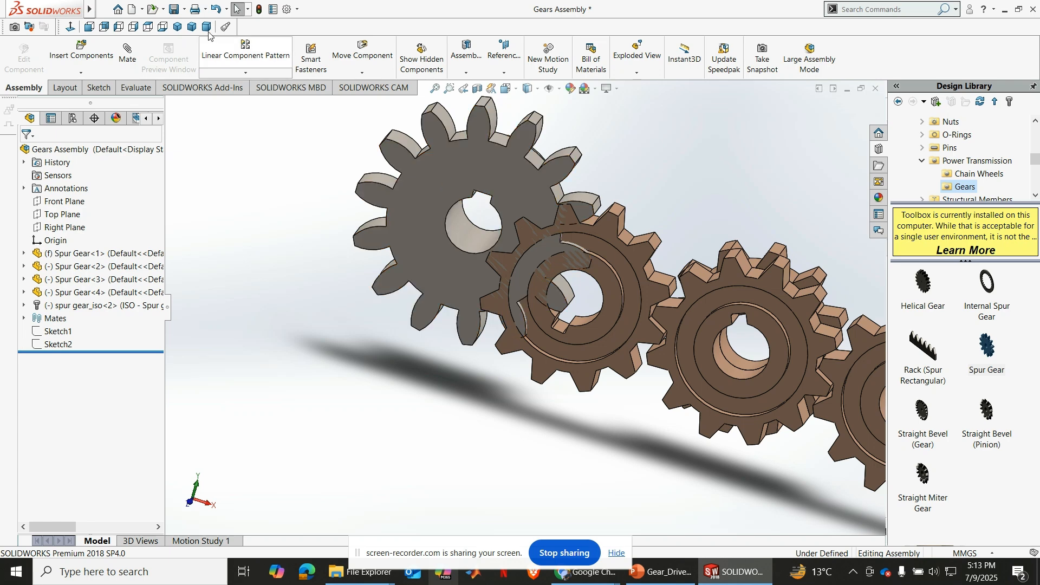
In a front-on view, move the Toolbox spur gear clear of the nearest brown gear until their teeth just meet.
click(71, 28)
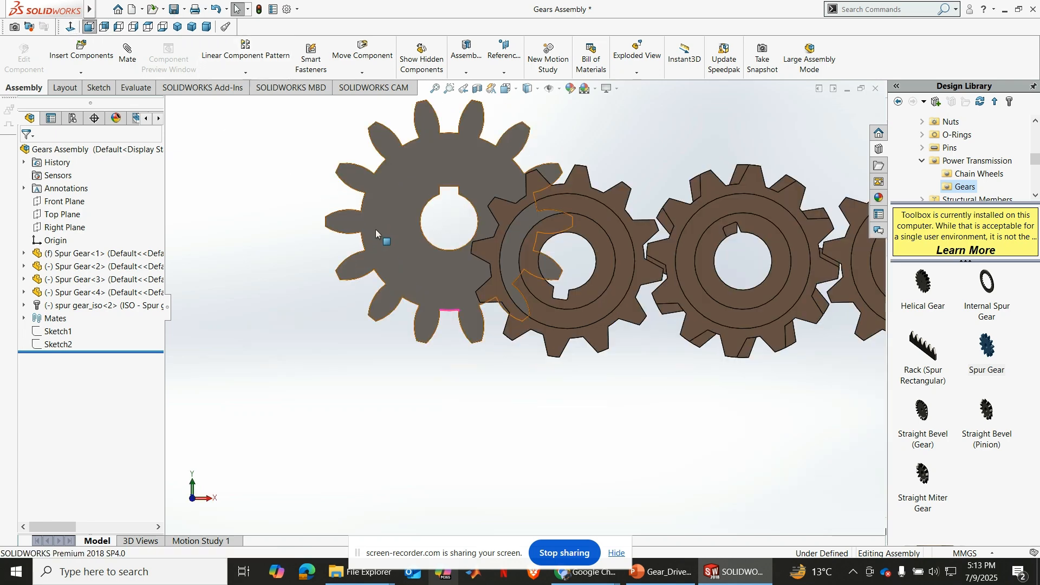
drag(372, 242, 232, 303)
key(Escape)
click(530, 444)
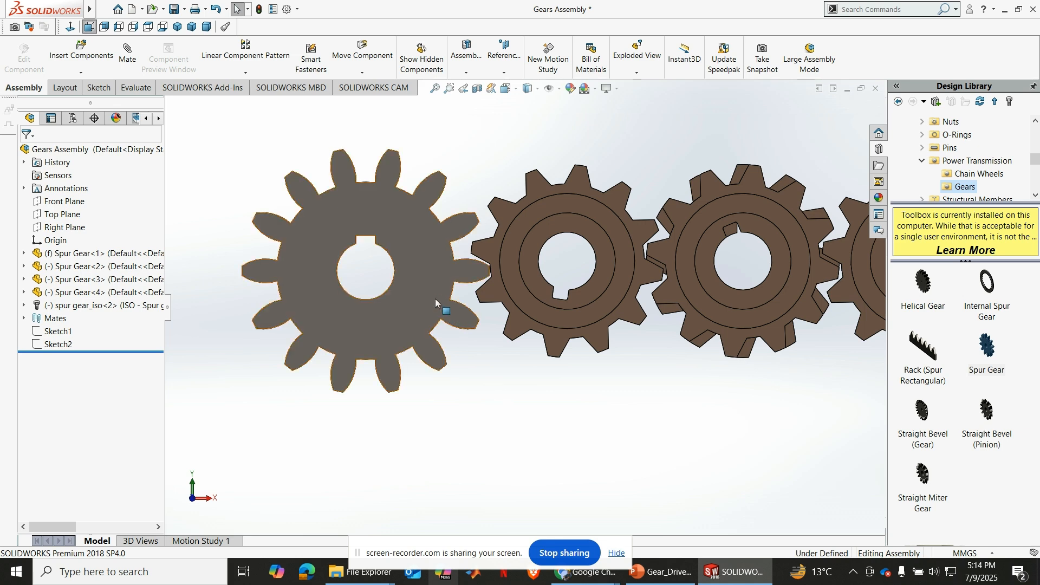
drag(421, 292, 418, 293)
click(490, 363)
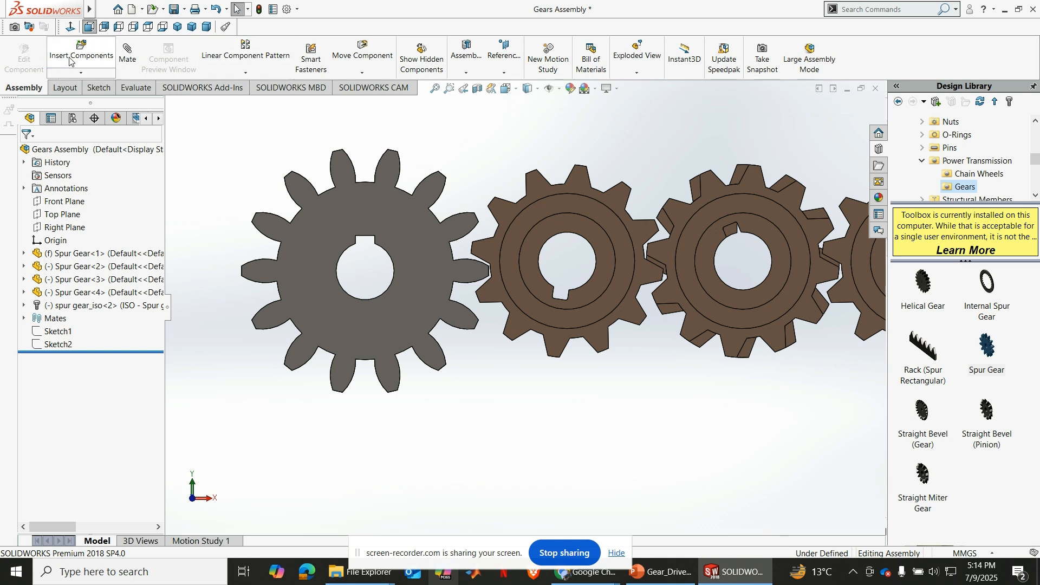
On the nearest brown gear's hub face, sketch a horizontal line about 105 mm long from its bore centre into the Toolbox gear's bore.
click(553, 222)
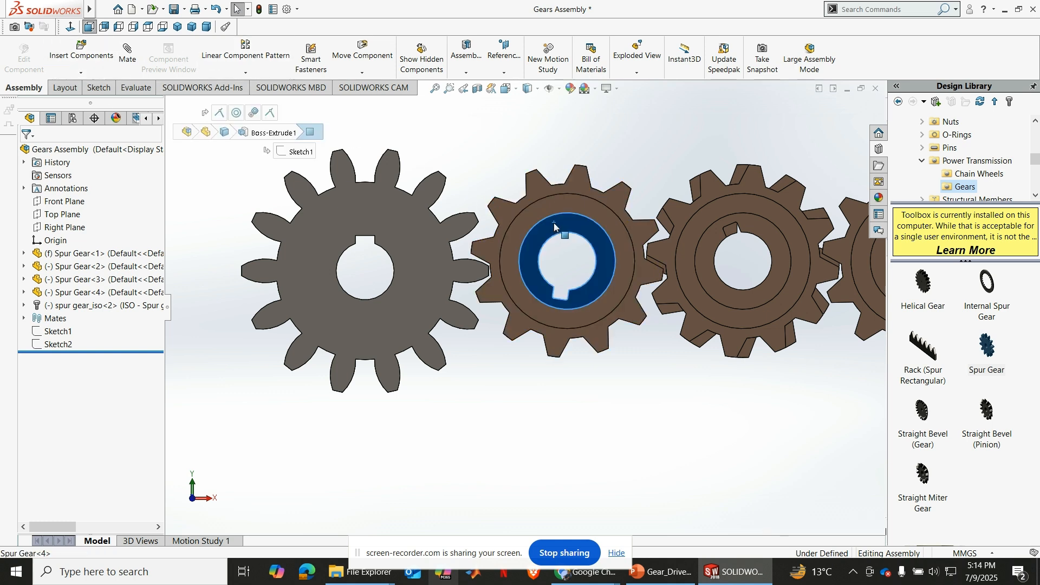
click(604, 193)
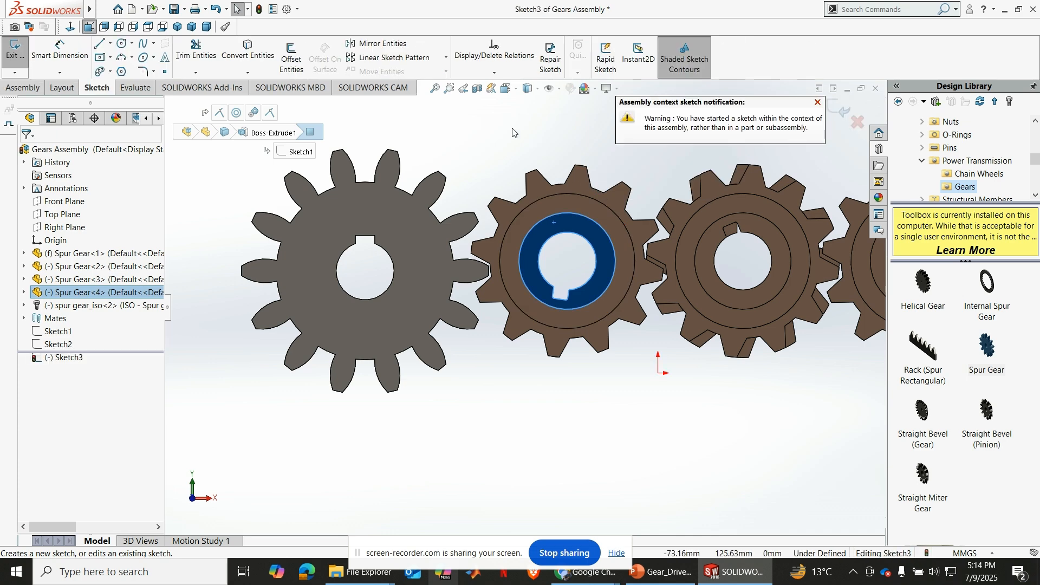
click(817, 103)
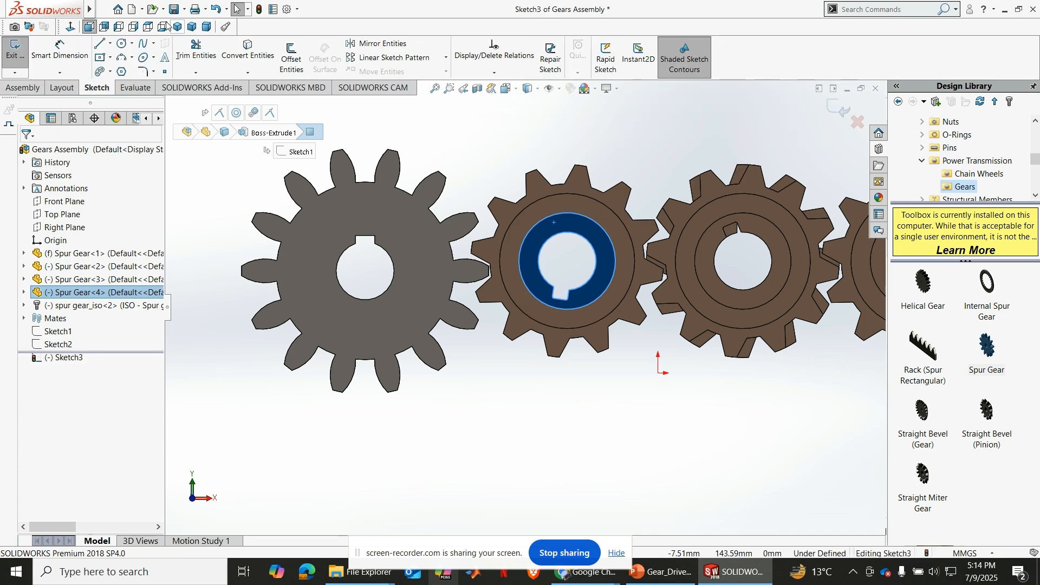
click(101, 46)
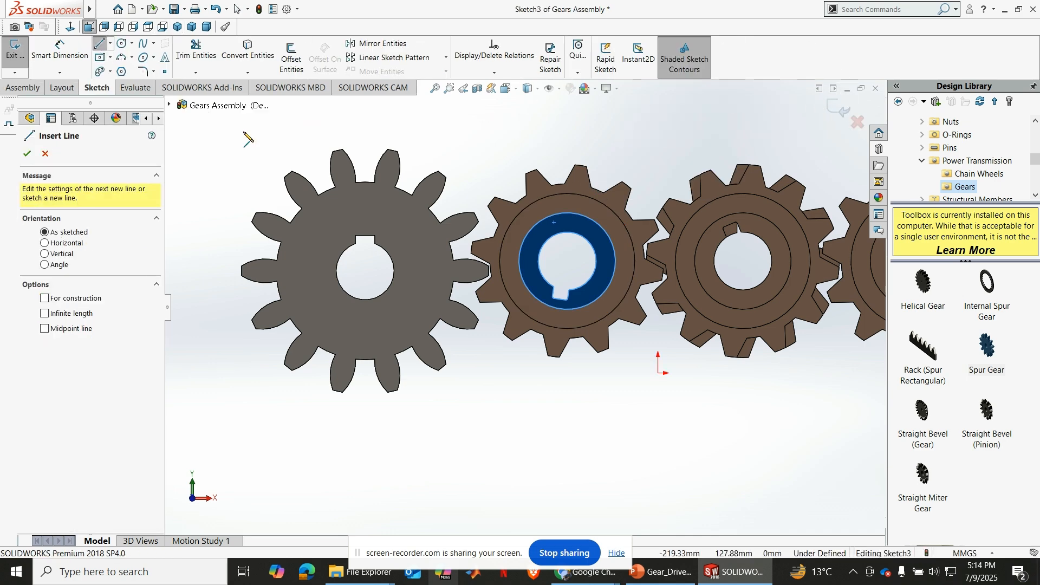
click(568, 261)
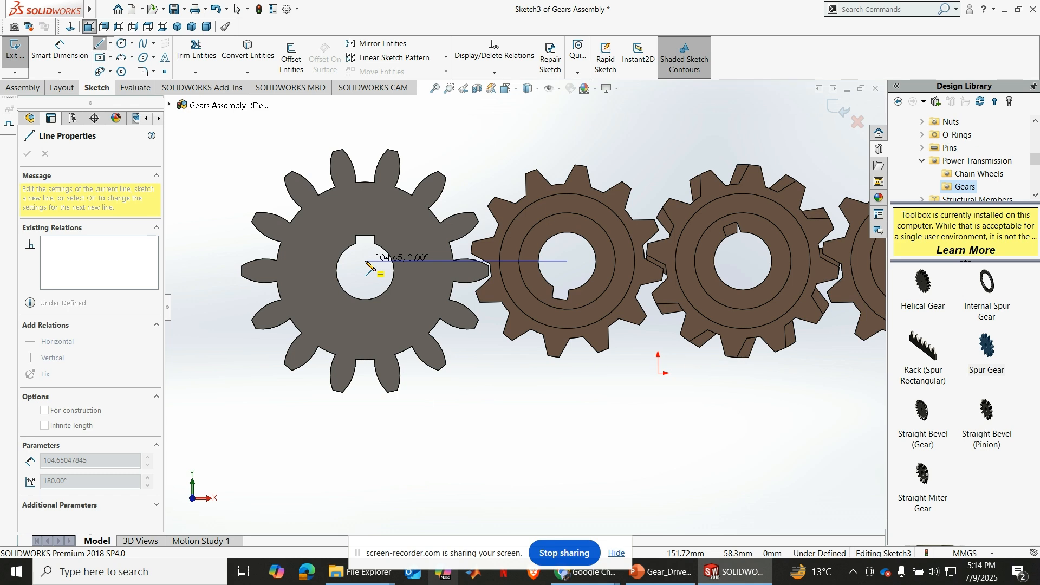
click(366, 261)
key(Escape)
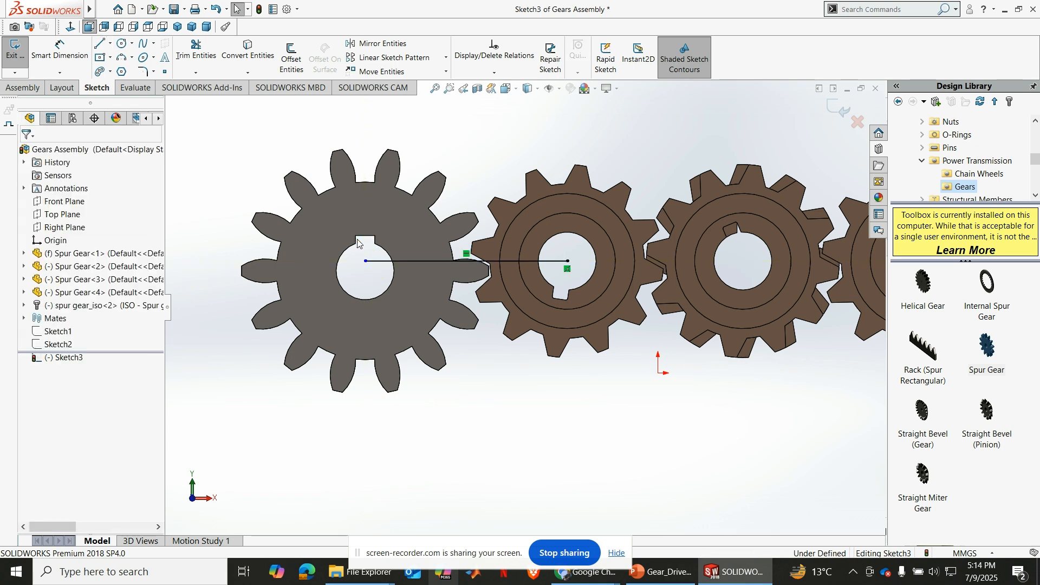
Dimension the horizontal centre line to 104 mm and exit the sketch.
click(60, 51)
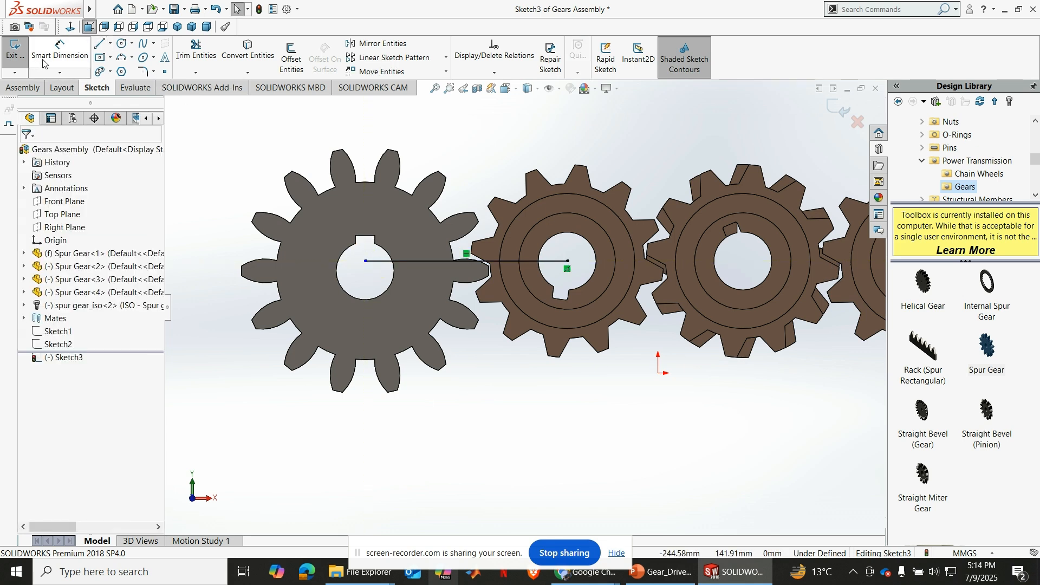
click(448, 262)
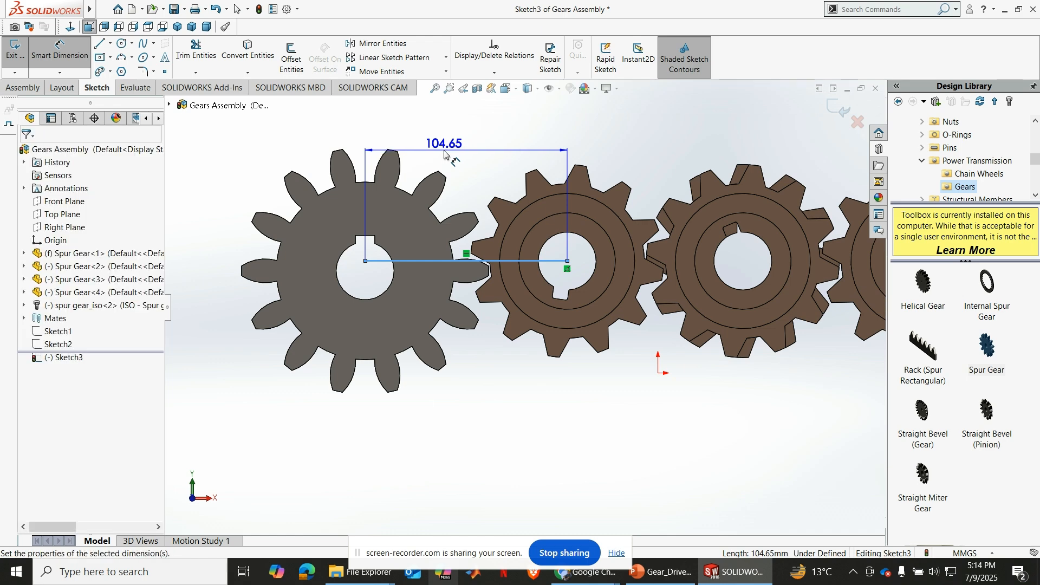
click(445, 151)
text(104)
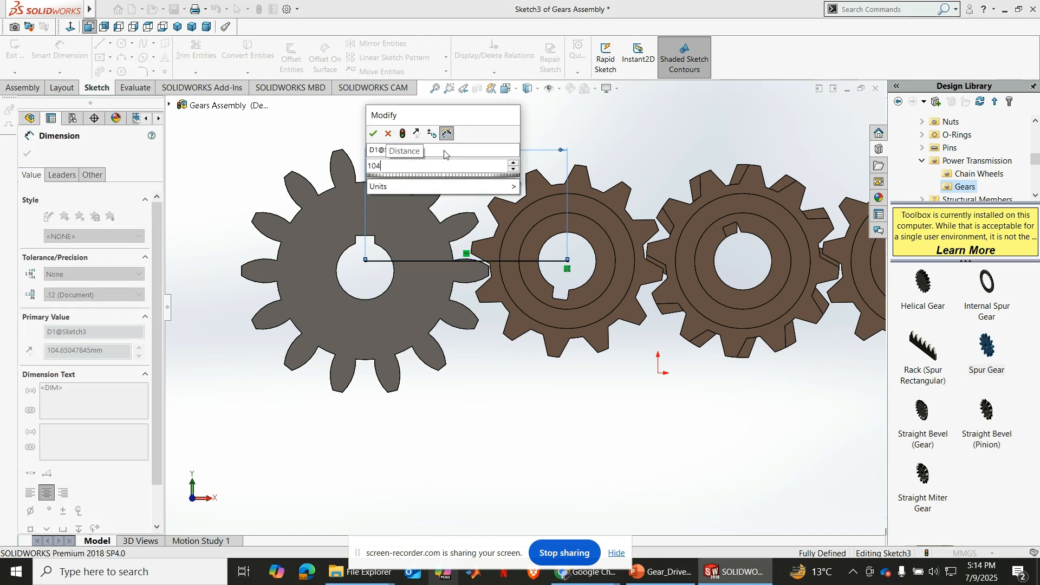
key(Return)
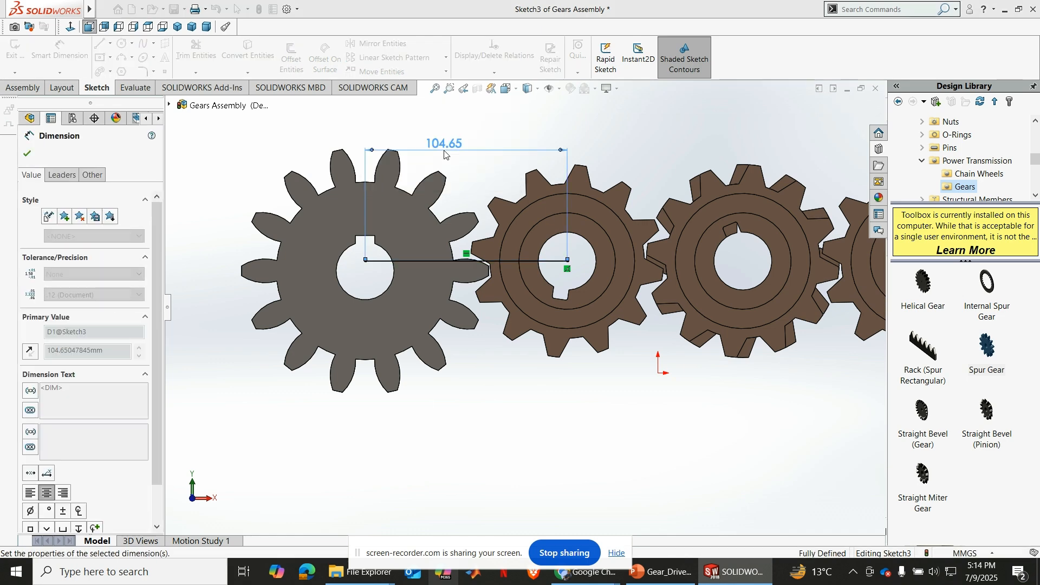
click(24, 155)
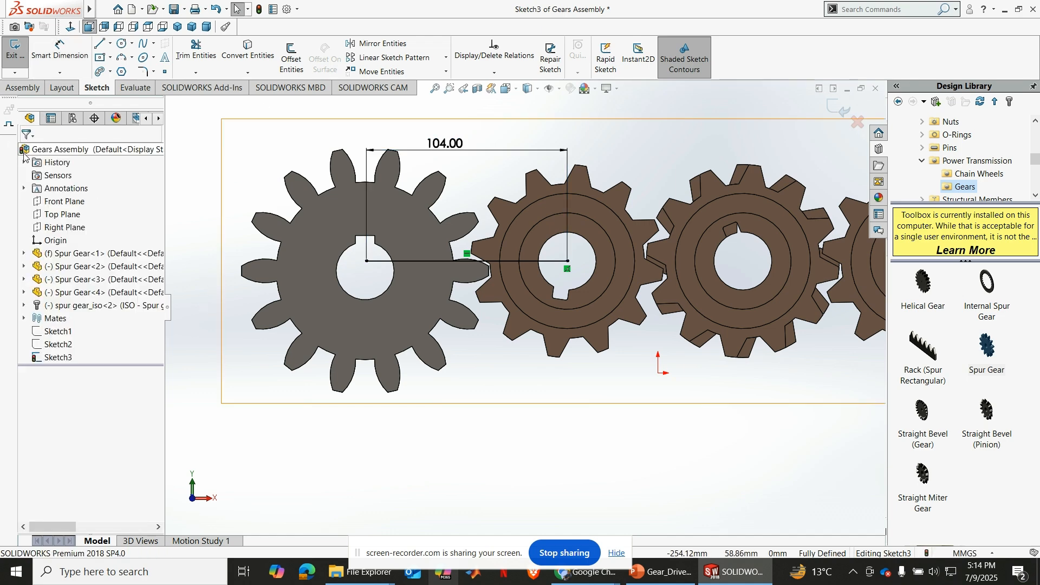
click(837, 111)
Try to mate the centre line's free endpoint concentric with the Toolbox gear's bore face.
middle_drag(466, 376, 487, 396)
scroll(443, 307, down, 3)
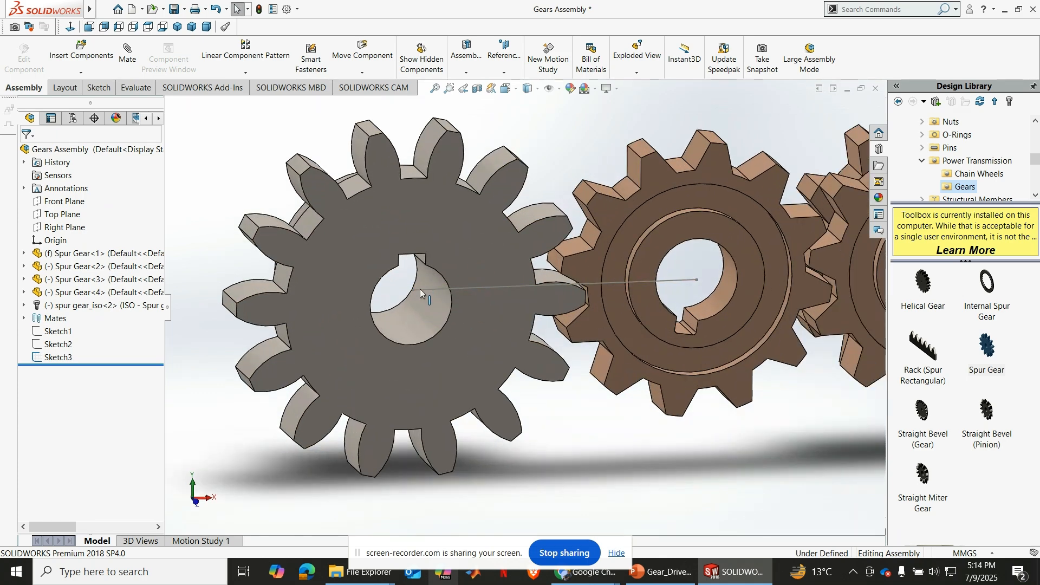
click(412, 293)
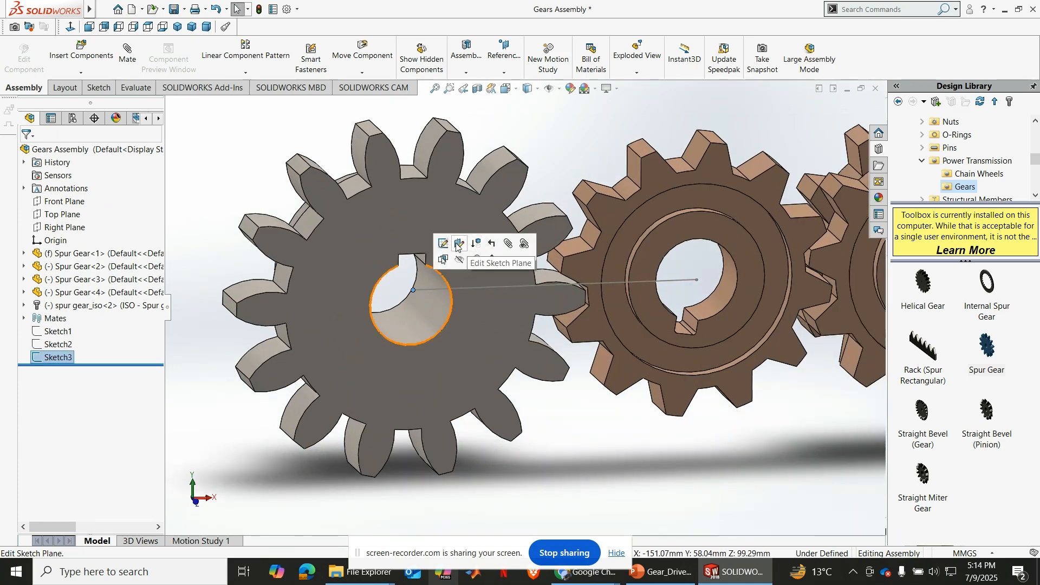
click(508, 244)
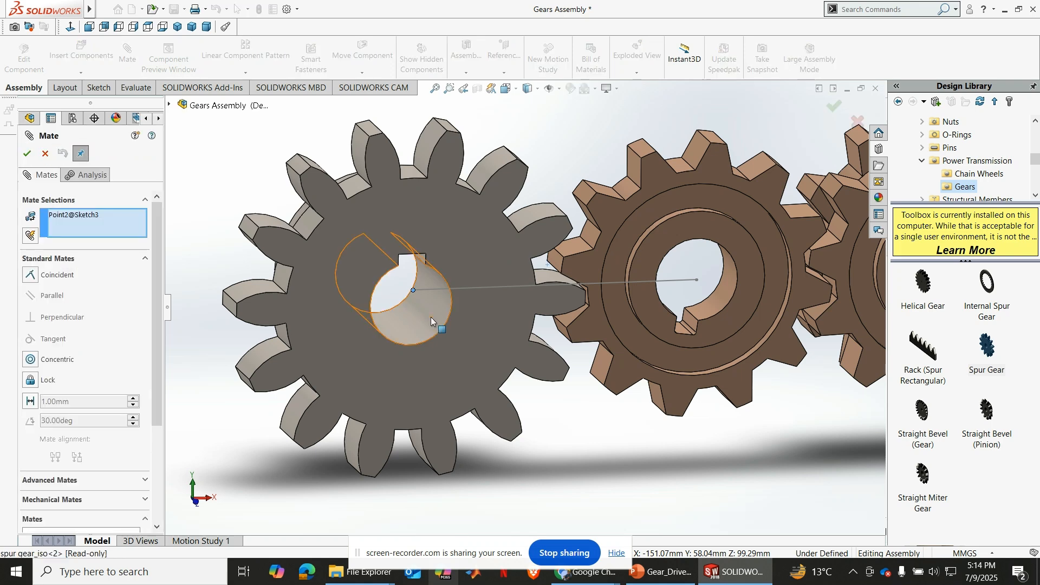
click(432, 317)
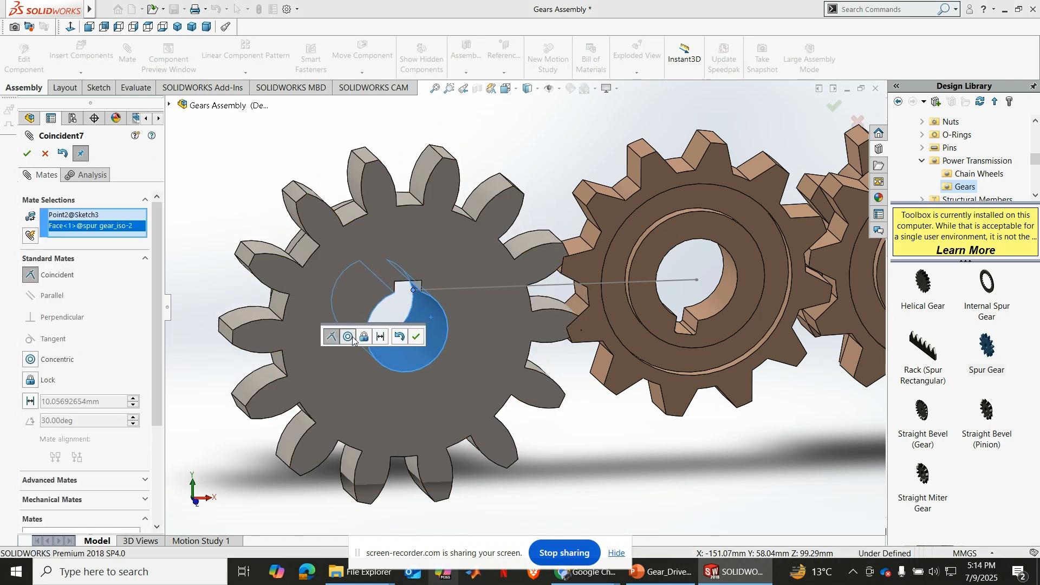
click(350, 338)
click(416, 337)
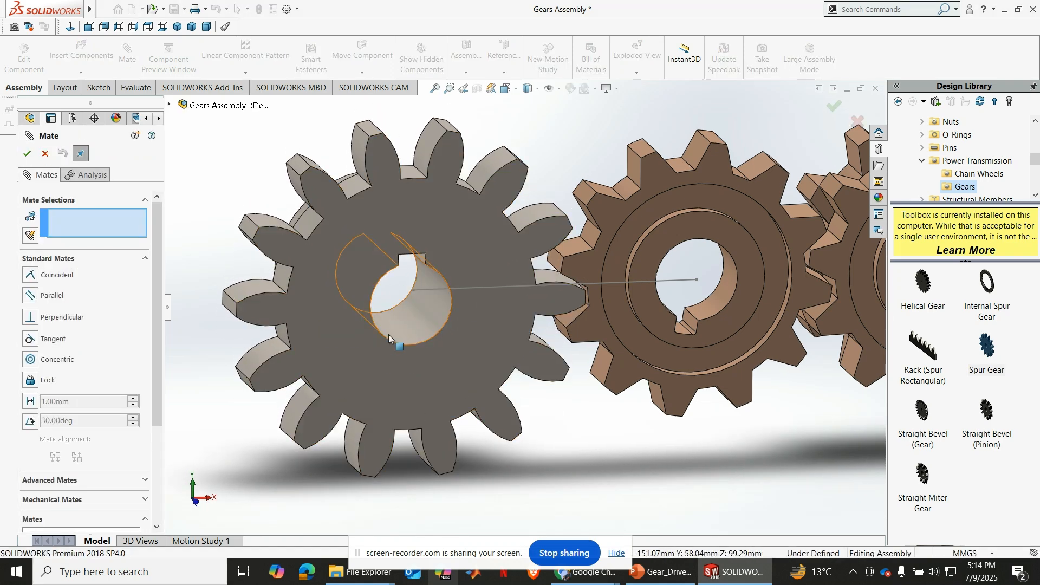
Add a concentric mate between the centre line's free endpoint and the Toolbox gear's bore face.
click(416, 297)
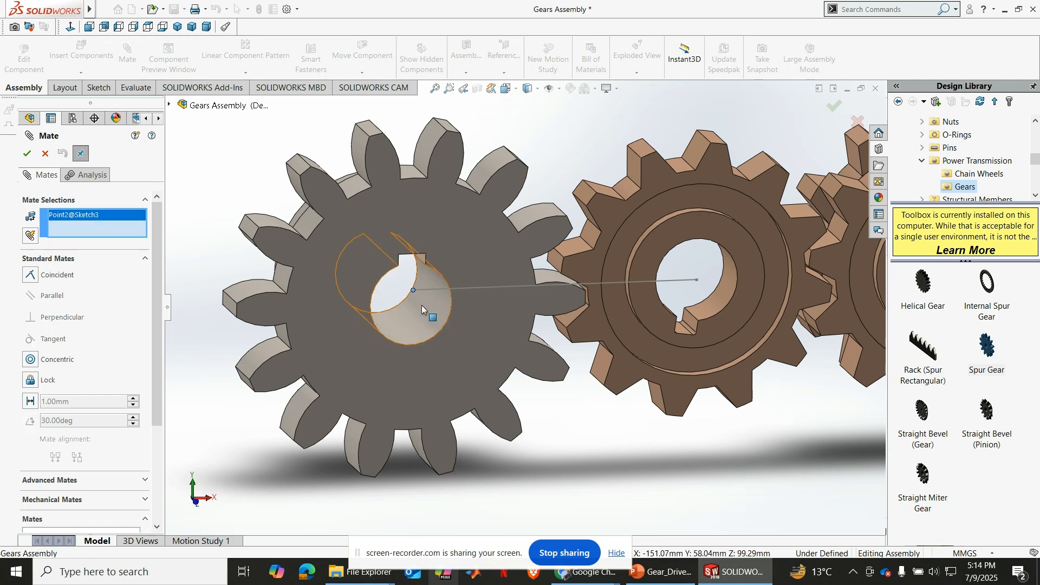
click(424, 309)
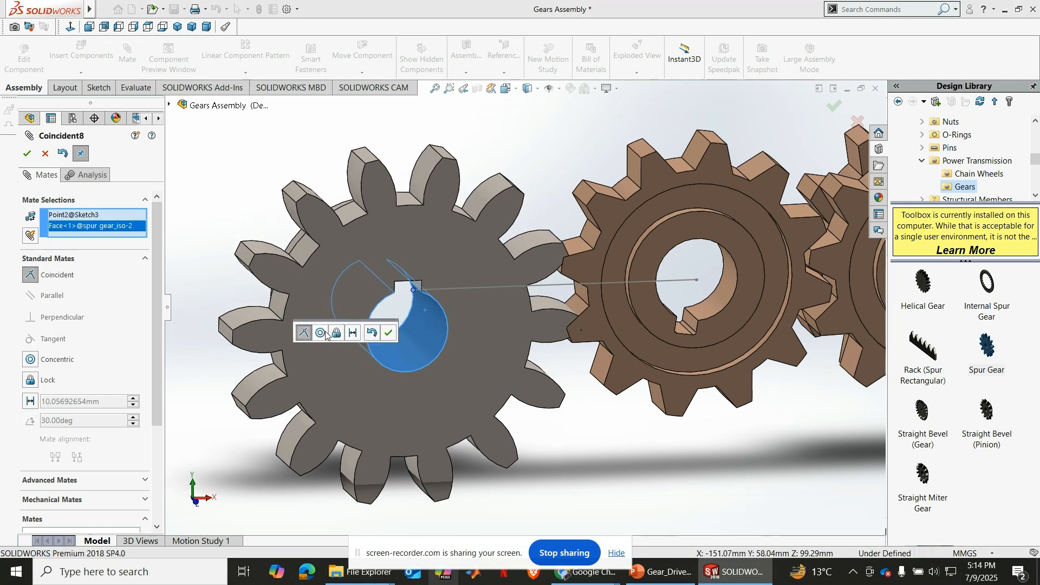
click(321, 333)
click(388, 332)
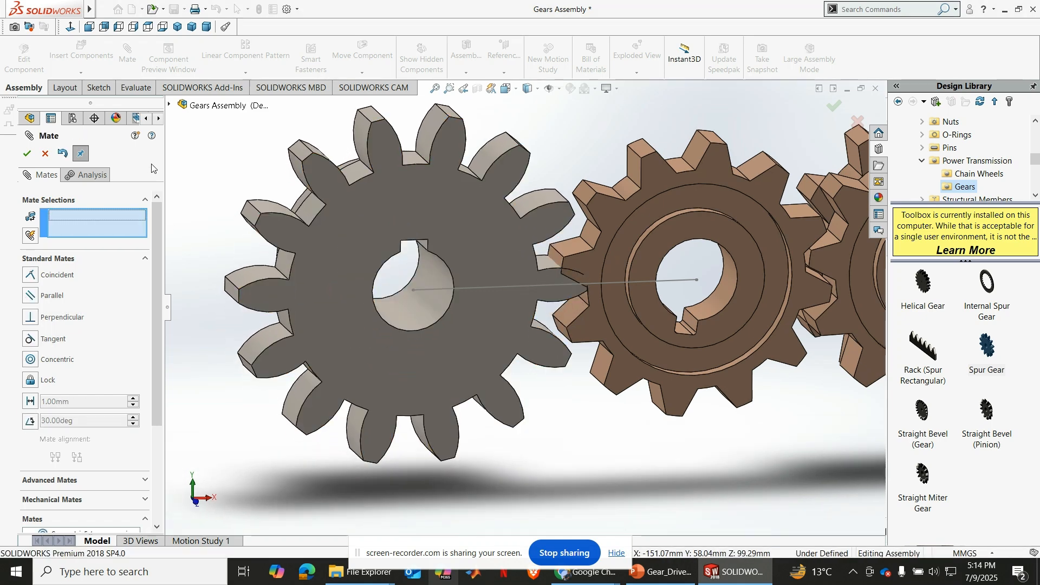
click(27, 153)
Rotate the Toolbox spur gear so its teeth sit between the teeth of the neighbouring brown gear.
scroll(404, 250, up, 3)
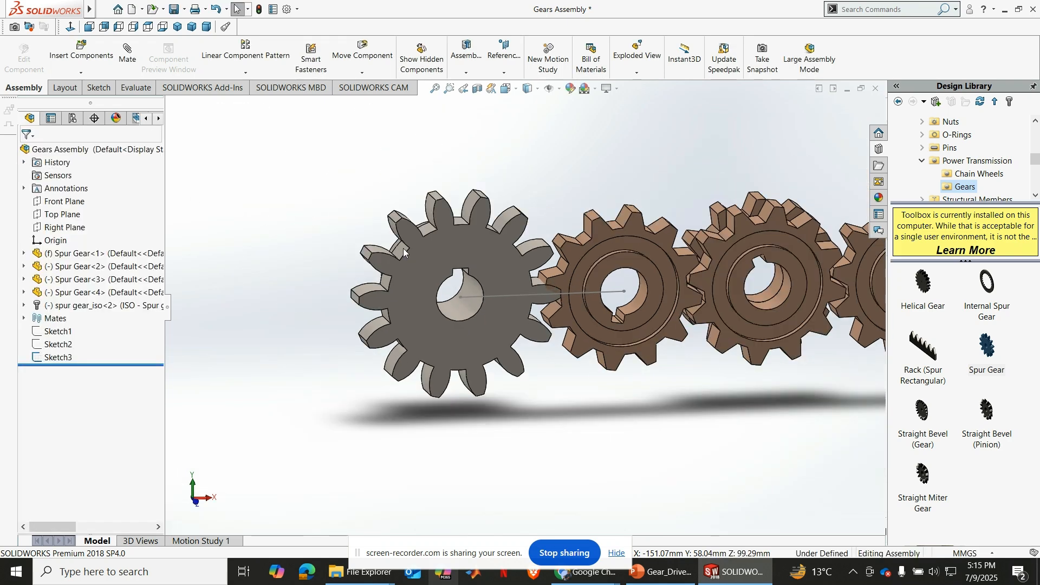
middle_drag(470, 291, 446, 265)
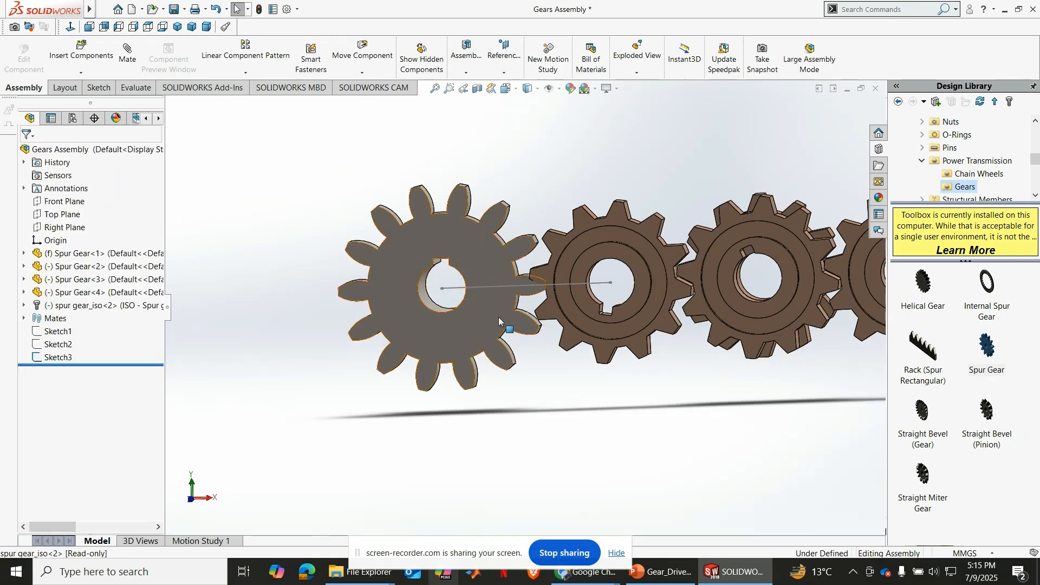
drag(499, 317, 499, 324)
scroll(529, 292, down, 3)
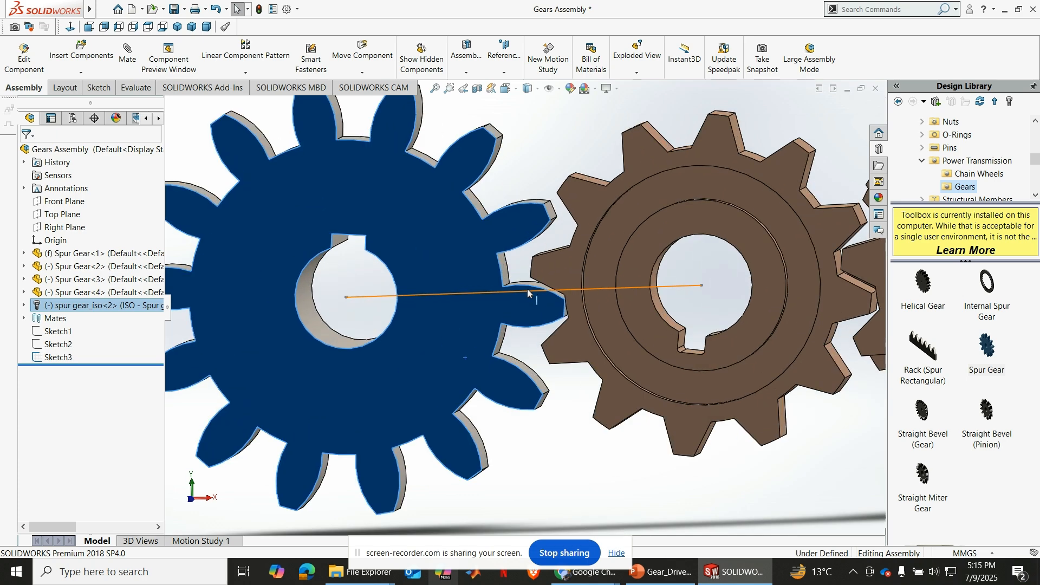
mouse_move(511, 375)
mouse_down()
mouse_move(496, 369)
mouse_move(515, 360)
mouse_up()
Hide the sketch containing the 104 mm centre line between the two gears.
middle_drag(545, 367, 557, 381)
scroll(531, 328, up, 3)
click(571, 298)
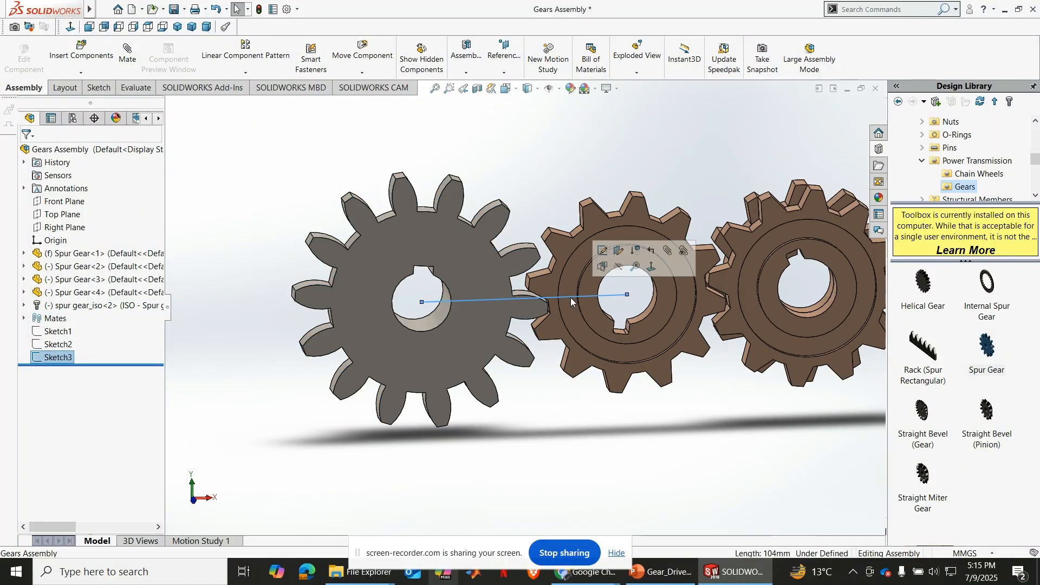
click(619, 267)
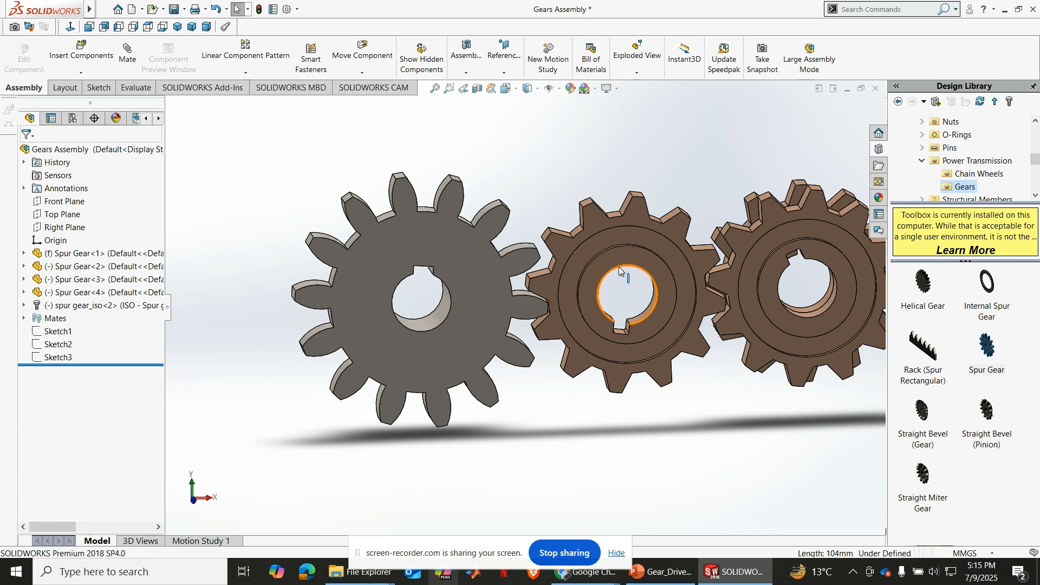
Add a gear mate with a 30 mm : 30 mm ratio between the bore faces of the neighbouring brown gear and the Toolbox spur gear.
scroll(542, 188, up, 1)
scroll(626, 254, down, 3)
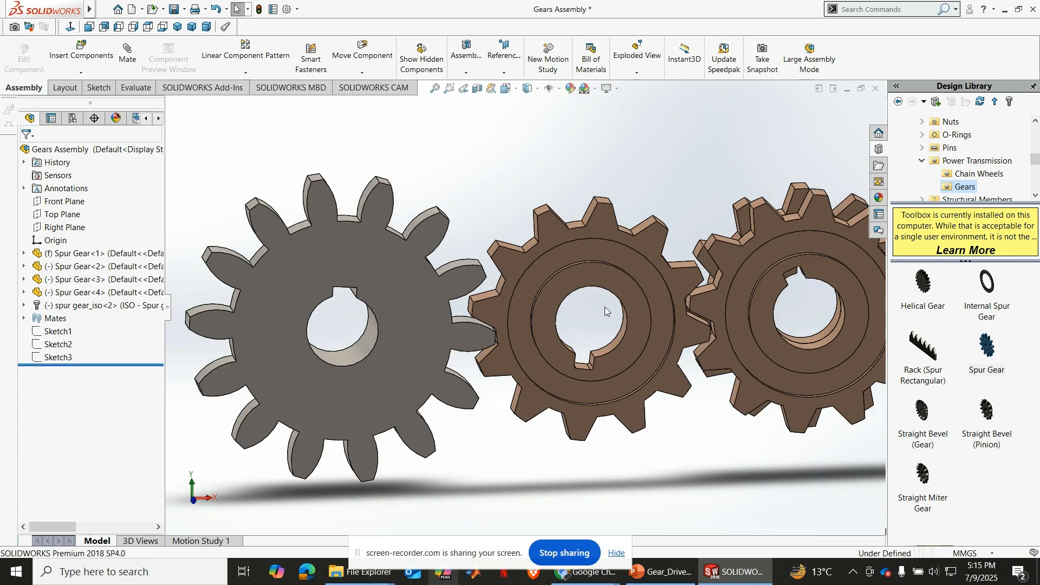
middle_drag(612, 308, 629, 325)
click(629, 326)
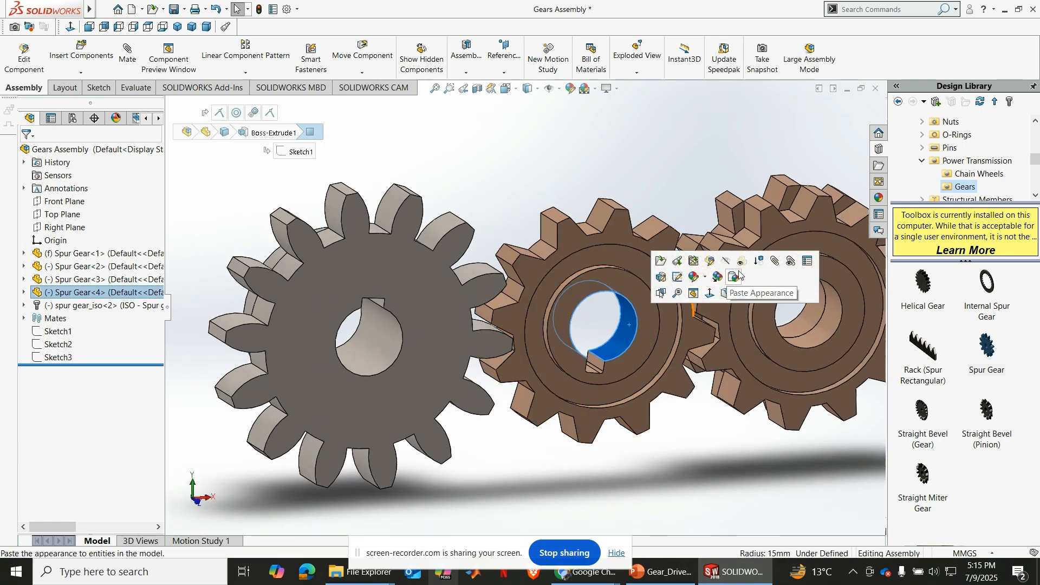
click(775, 263)
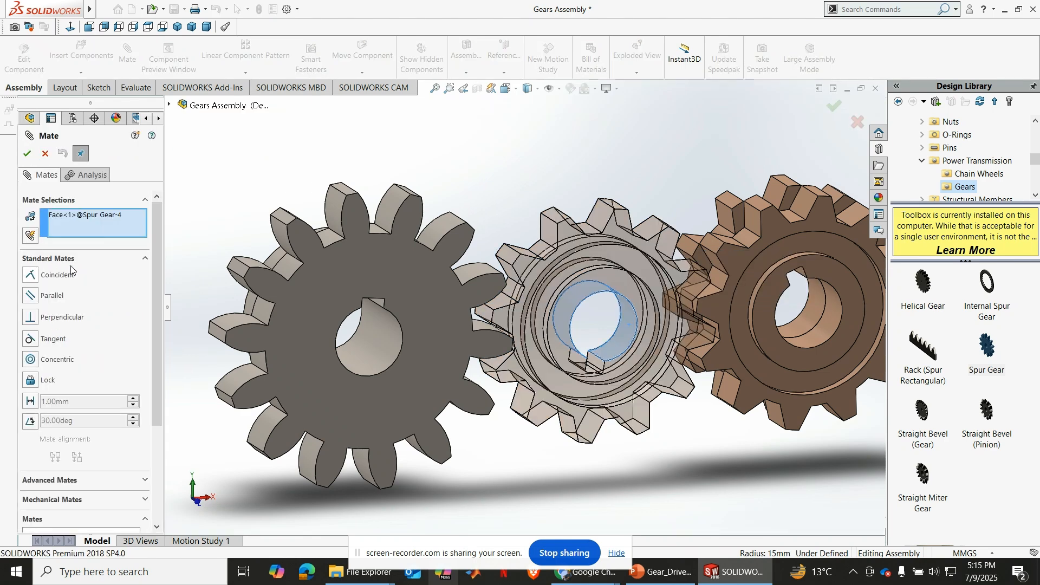
right_click(63, 215)
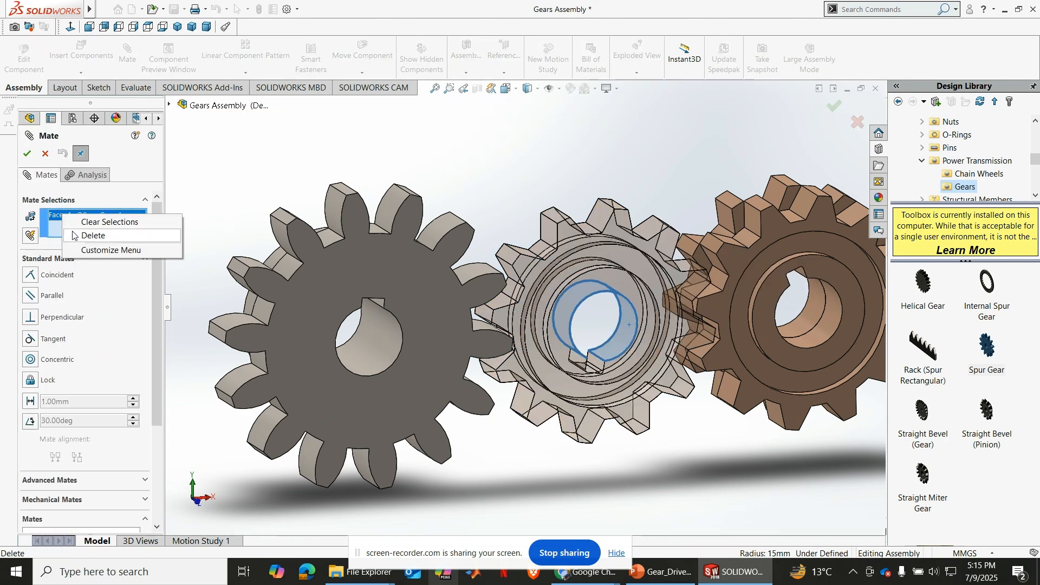
click(76, 234)
scroll(122, 309, down, 3)
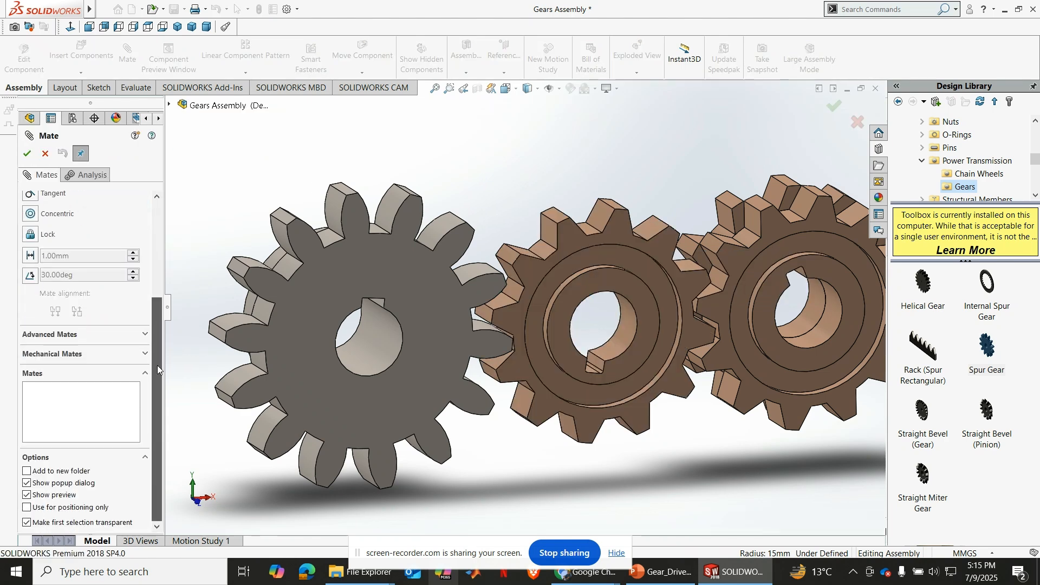
click(80, 355)
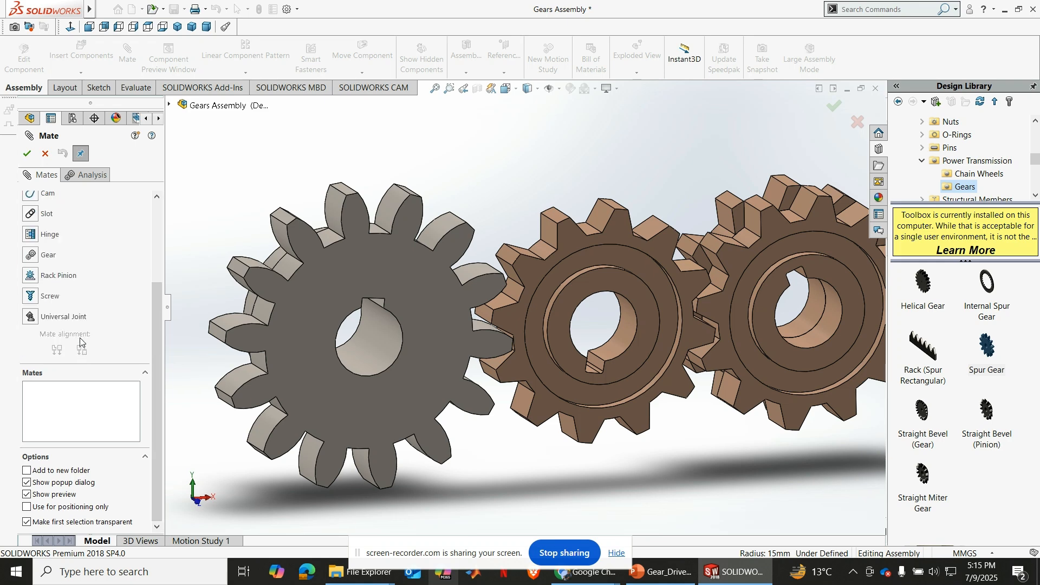
click(42, 256)
scroll(158, 317, up, 3)
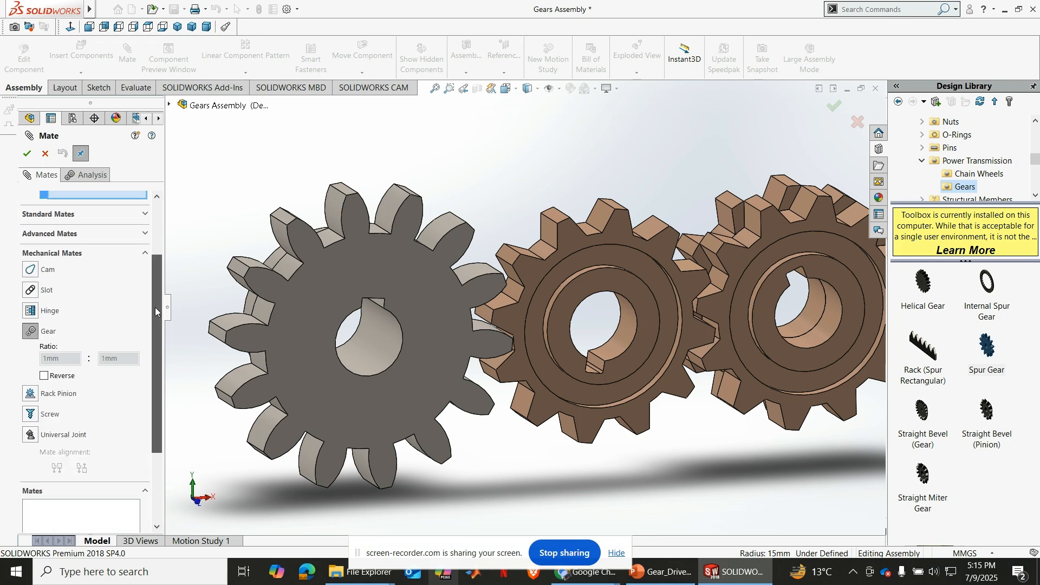
scroll(158, 317, up, 2)
click(631, 323)
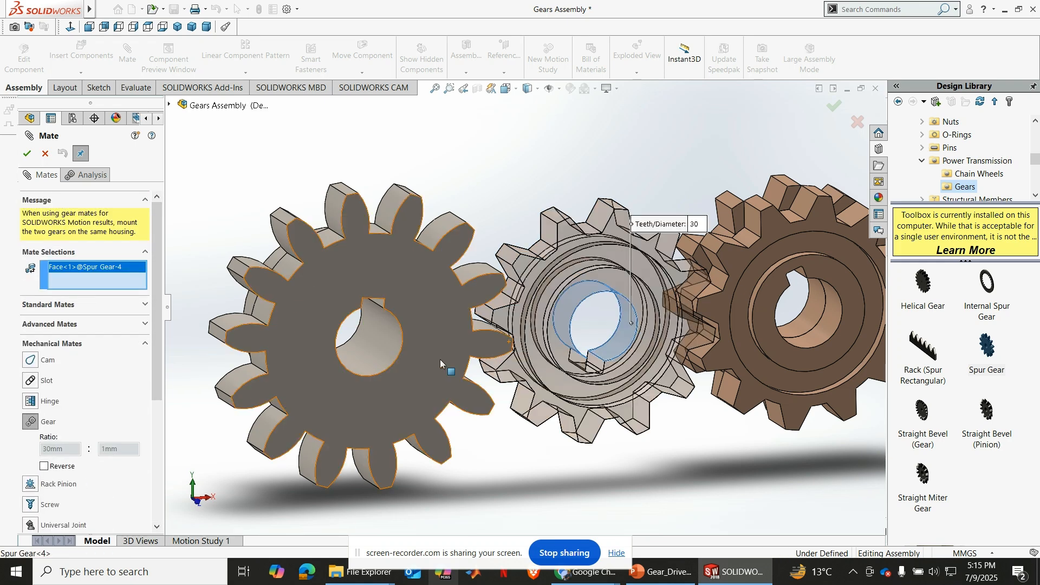
click(388, 351)
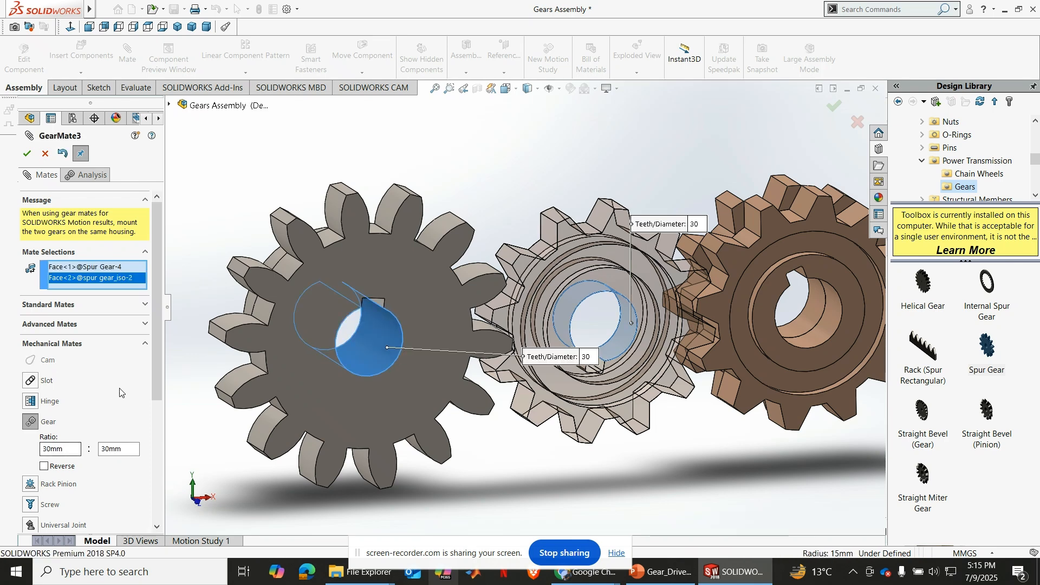
scroll(160, 382, down, 2)
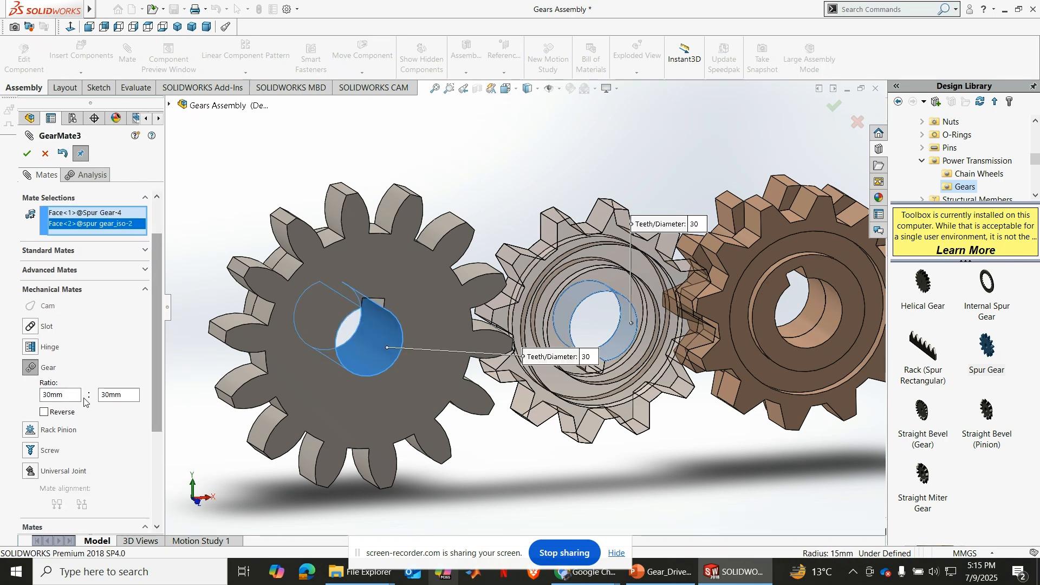
click(27, 154)
click(28, 155)
Rotate the Toolbox spur gear to check how the whole gear train turns, including from the front view.
key(f)
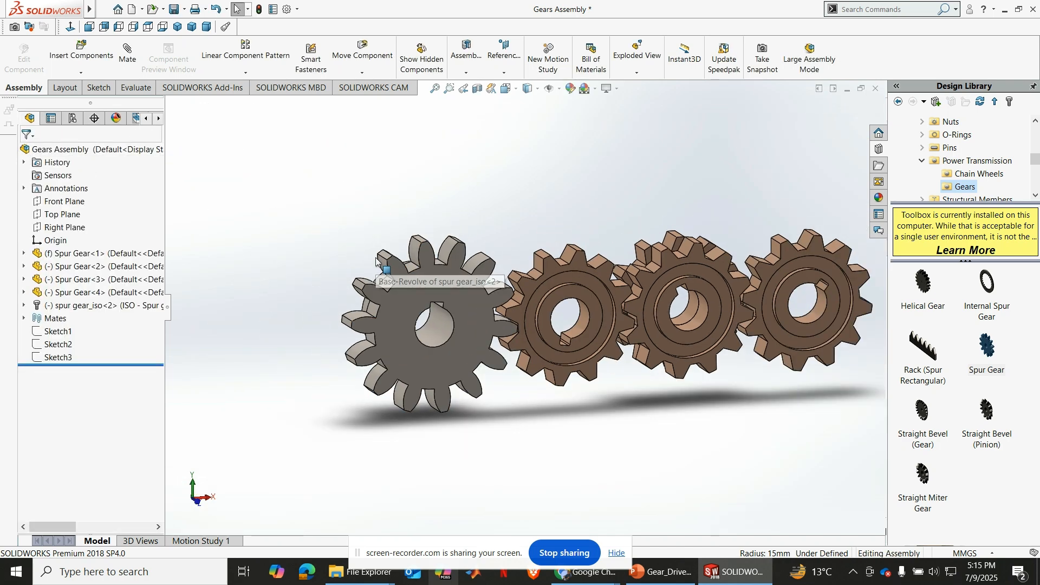
drag(382, 303, 388, 383)
click(503, 219)
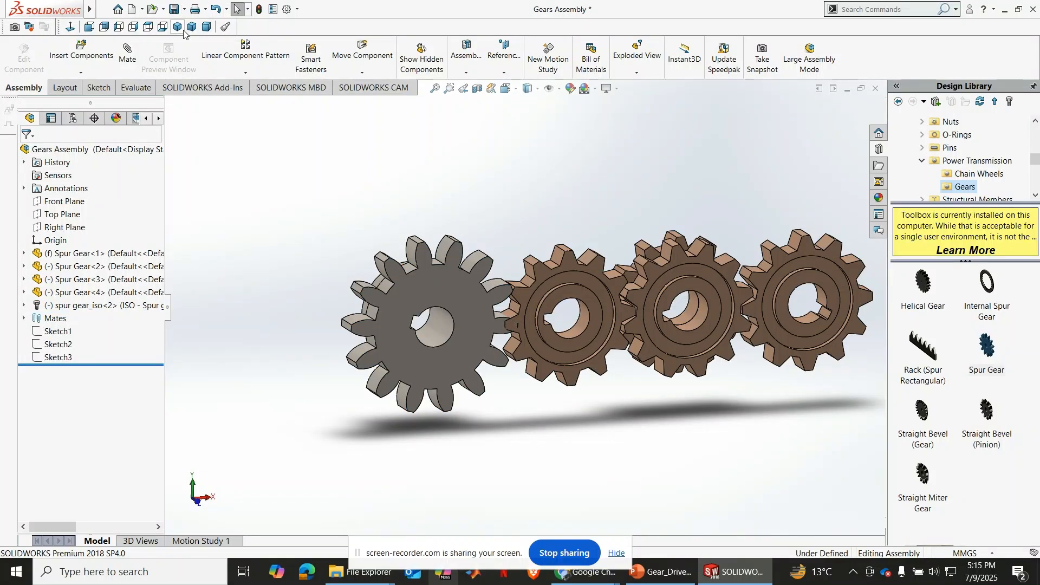
click(89, 26)
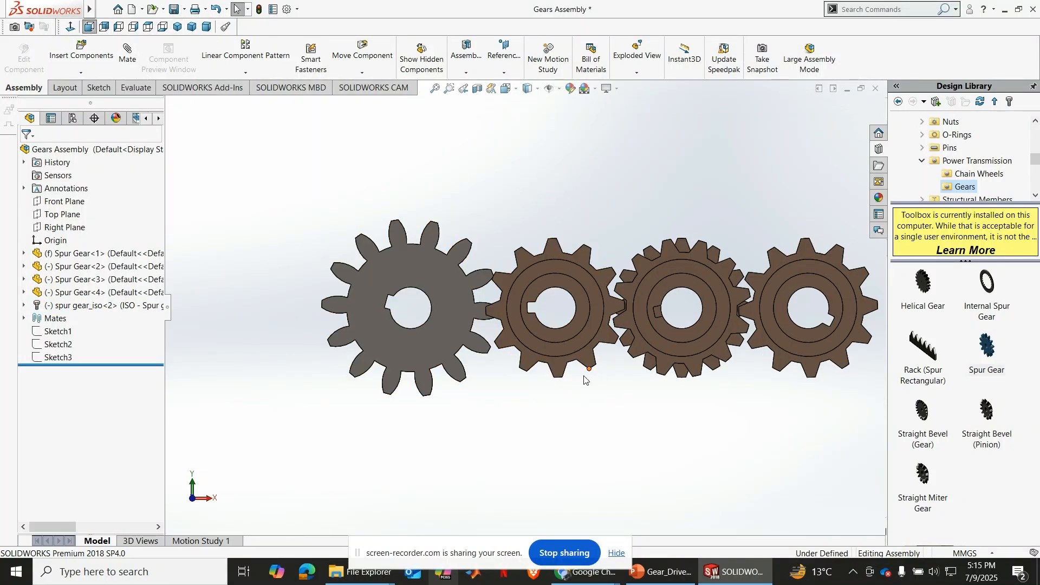
drag(409, 388, 479, 402)
click(558, 408)
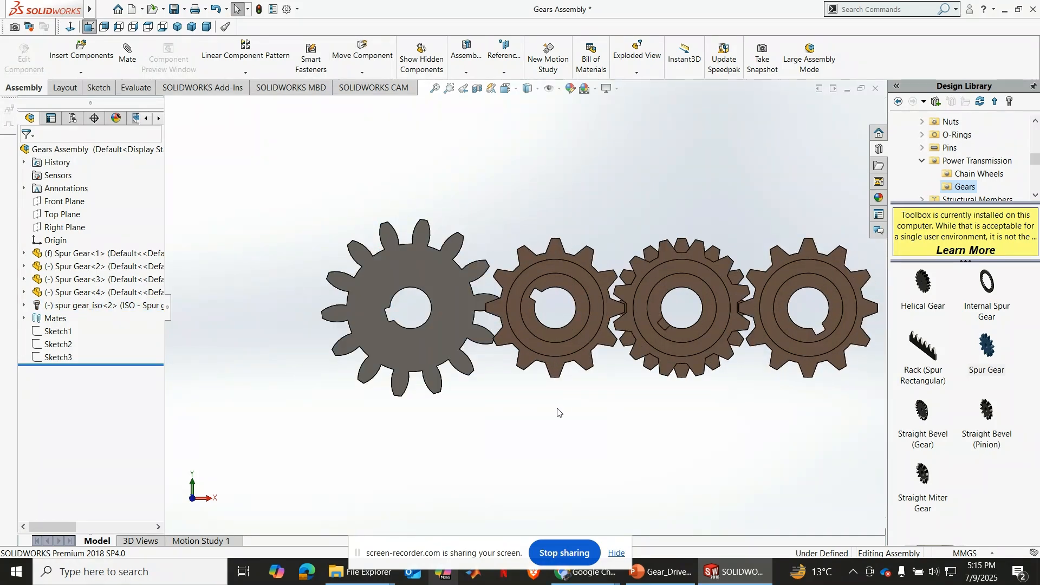
scroll(563, 410, up, 1)
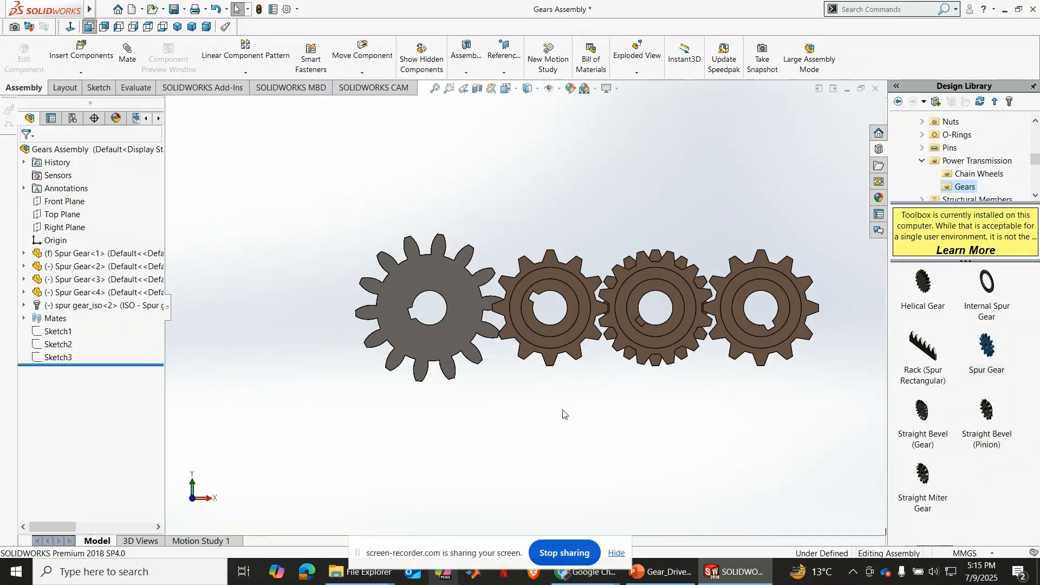
Open Motion Study 1 and extend the assembly's animation duration to 10 seconds.
click(193, 27)
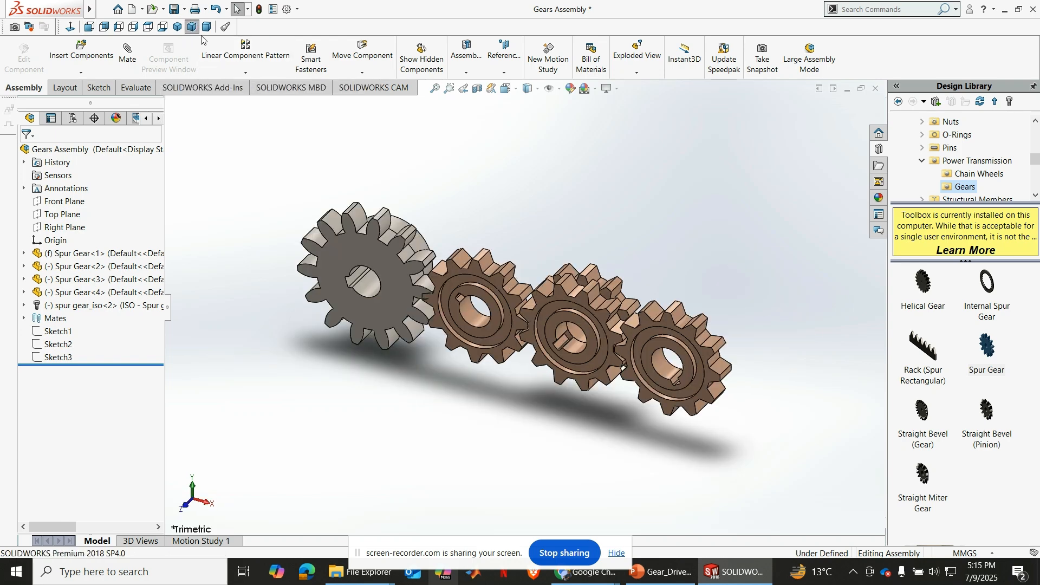
click(206, 26)
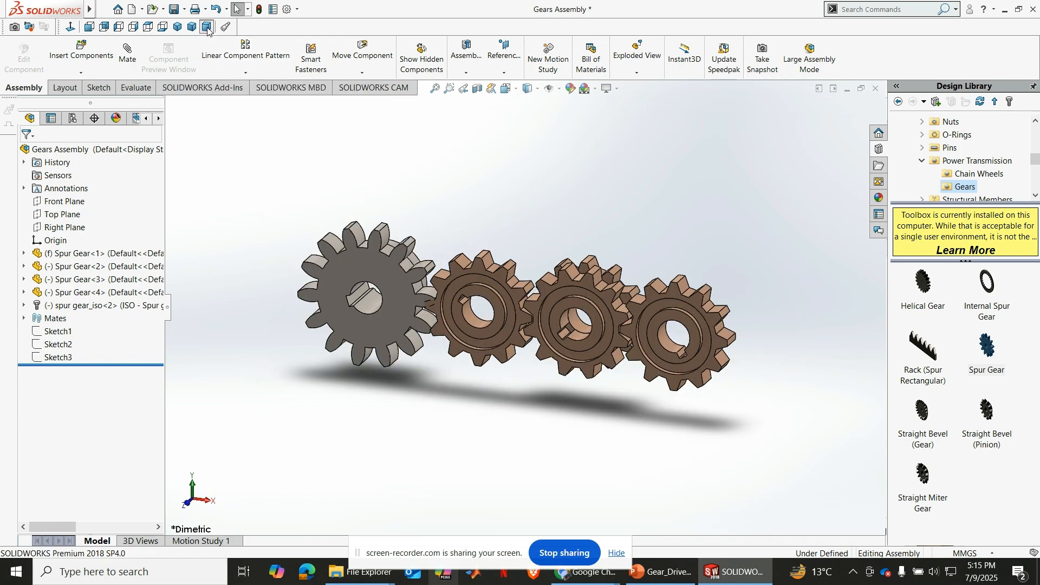
click(178, 26)
click(206, 30)
scroll(591, 382, down, 2)
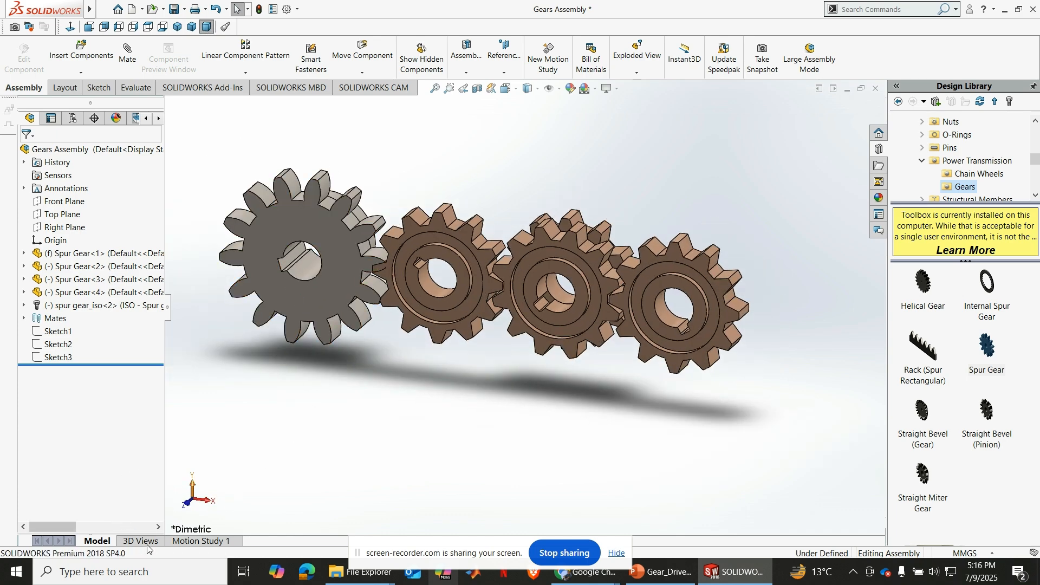
click(199, 542)
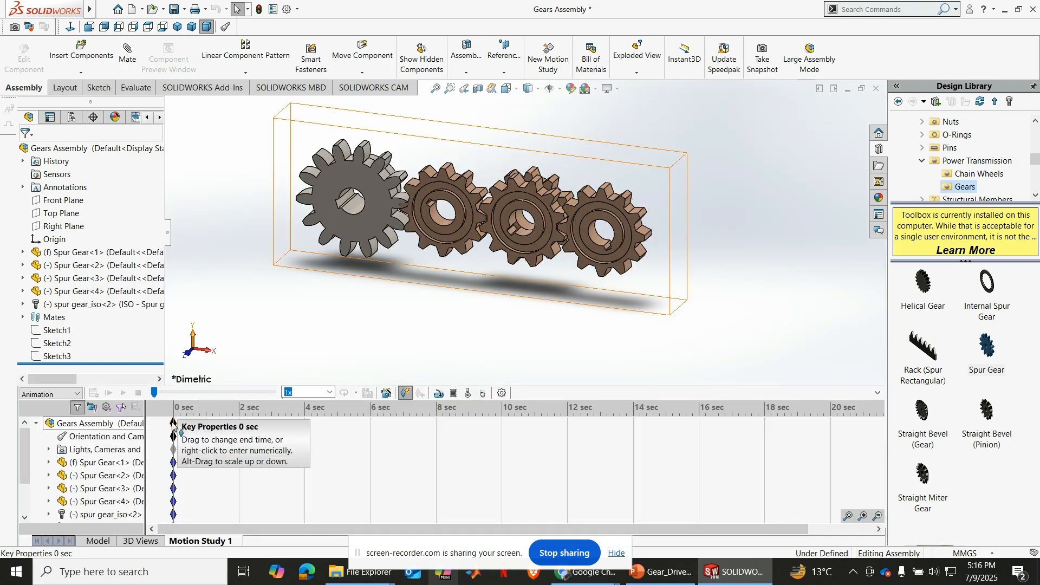
drag(174, 422, 249, 432)
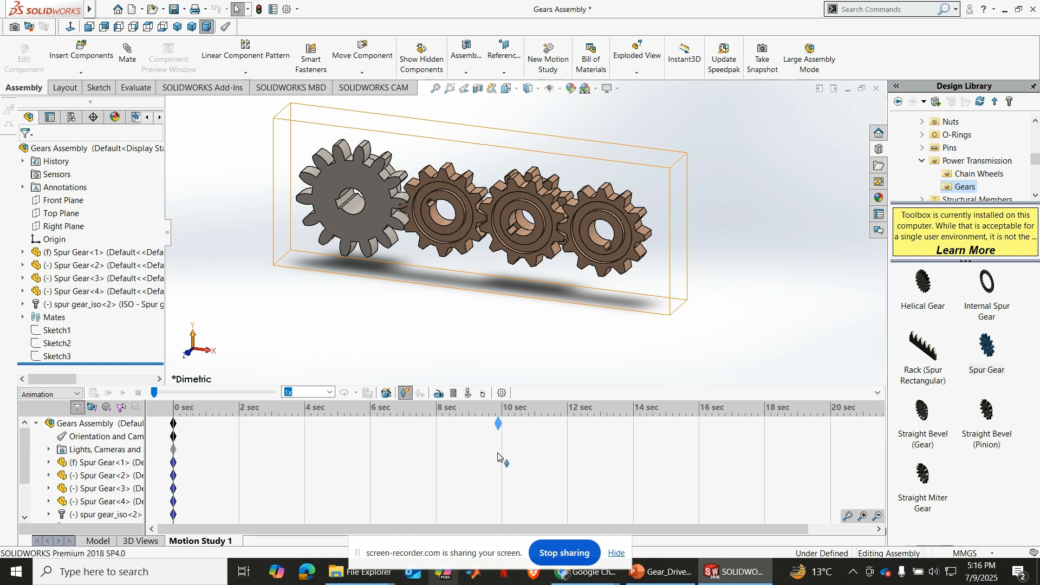
drag(503, 460, 504, 458)
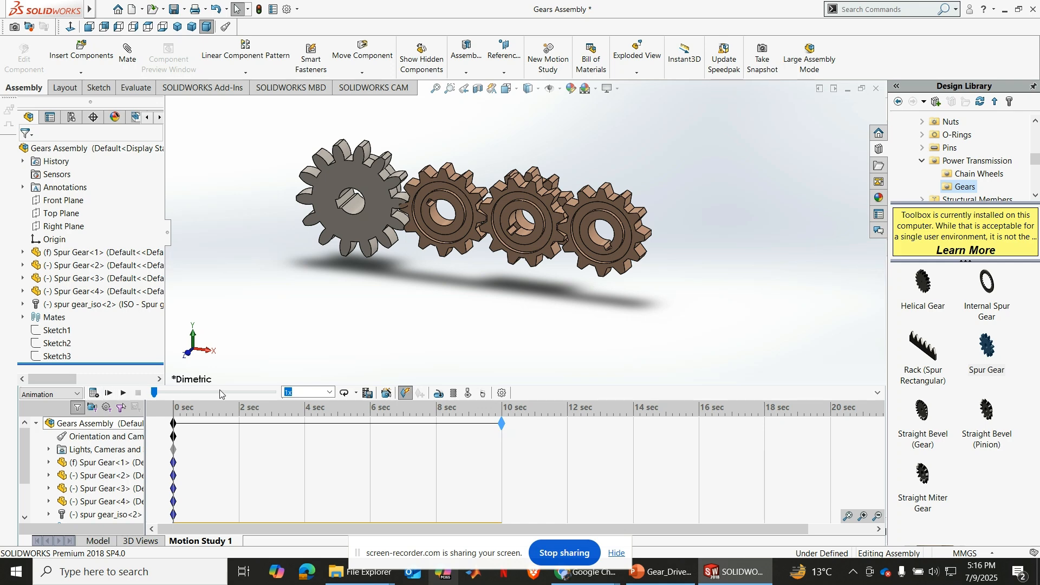
Add a rotary motor at a constant speed of 100 RPM to the front hub face of Spur Gear<2>.
click(439, 393)
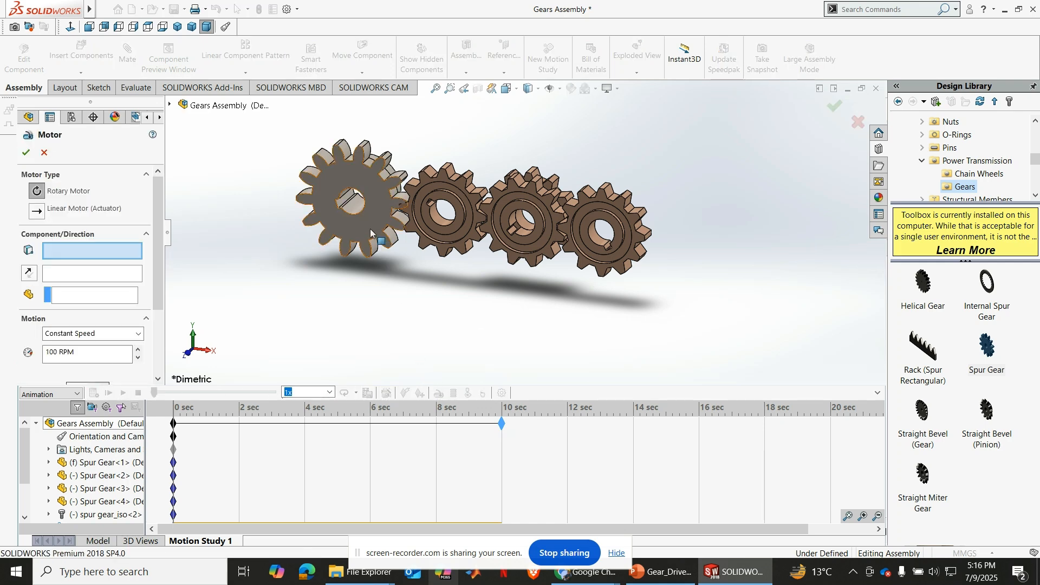
click(514, 210)
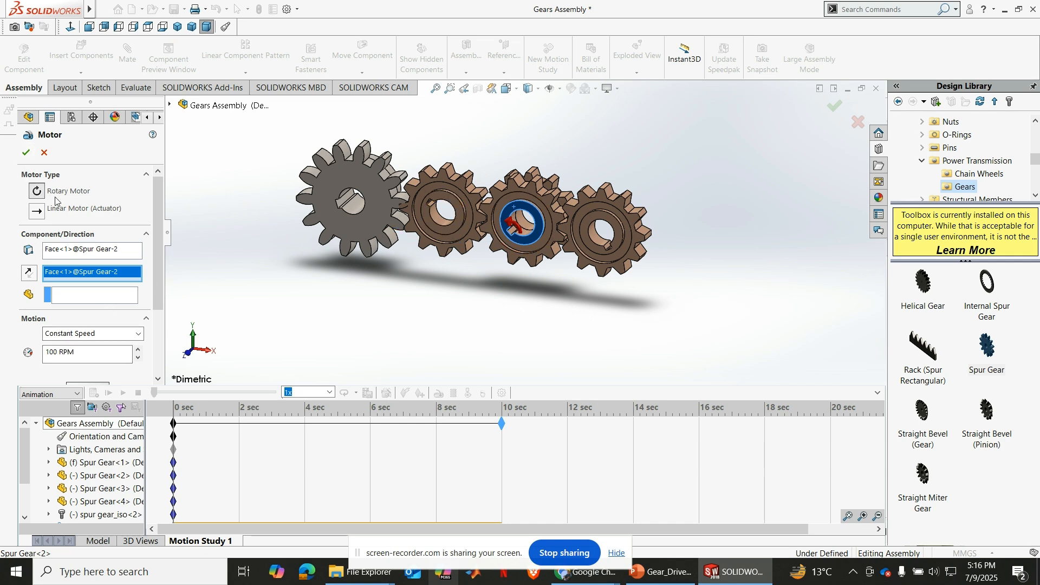
click(26, 153)
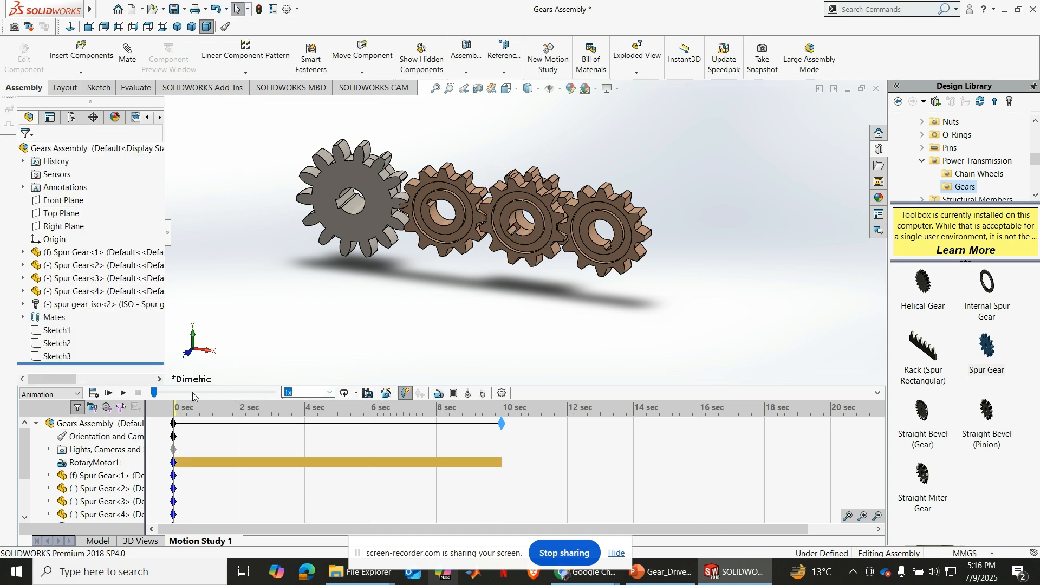
Calculate the motion study and collapse its timeline while the animation plays.
click(94, 392)
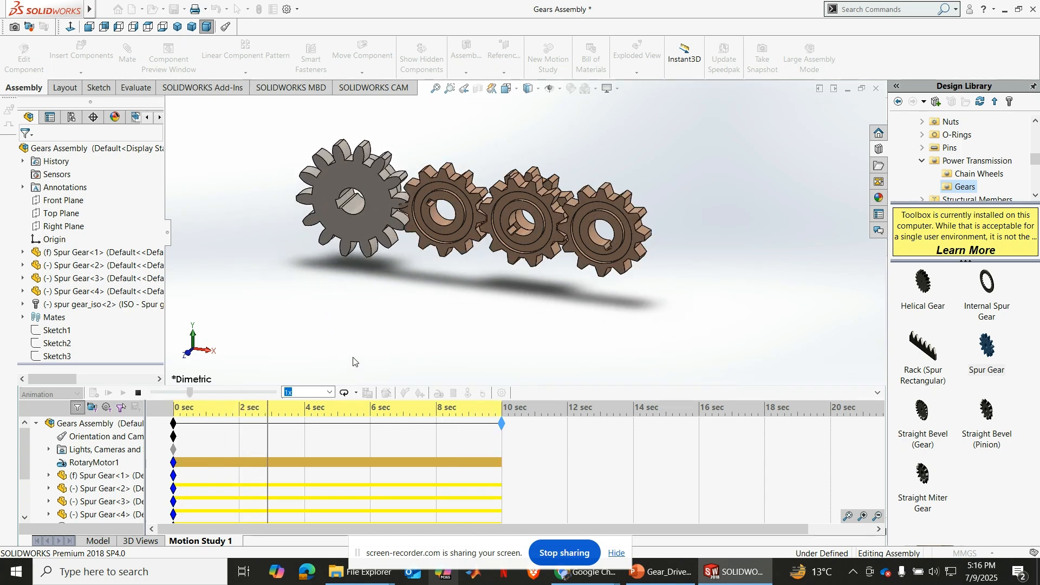
click(356, 393)
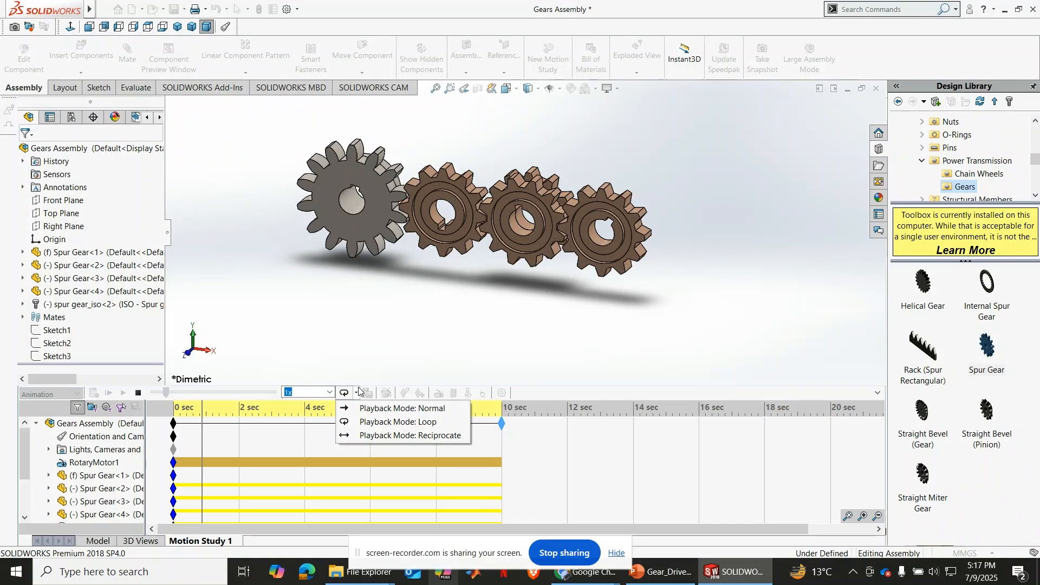
click(877, 392)
click(878, 394)
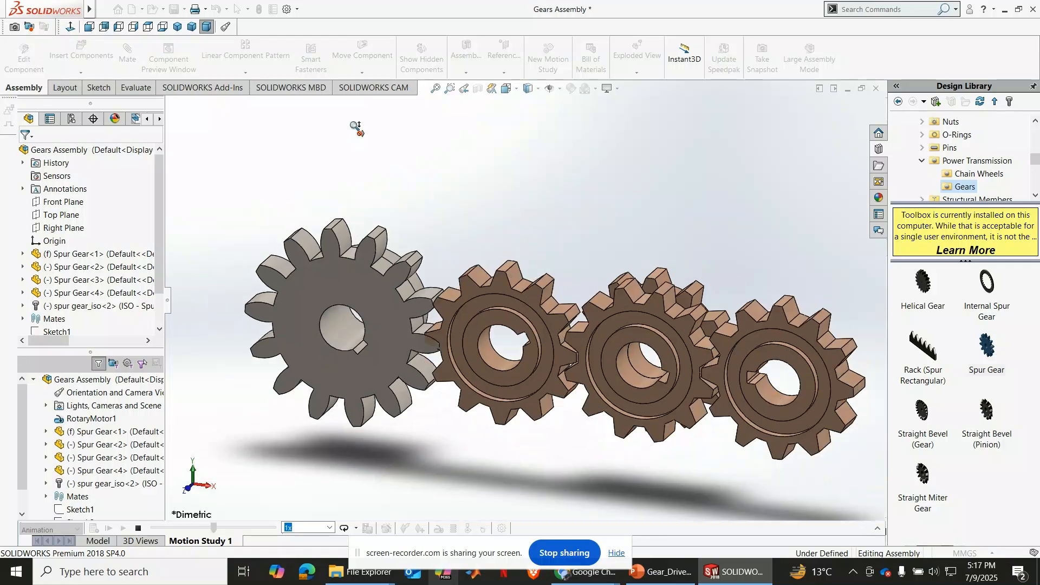
Examine the running gear train from the front, back, left, right, top, bottom and isometric views.
scroll(778, 254, down, 2)
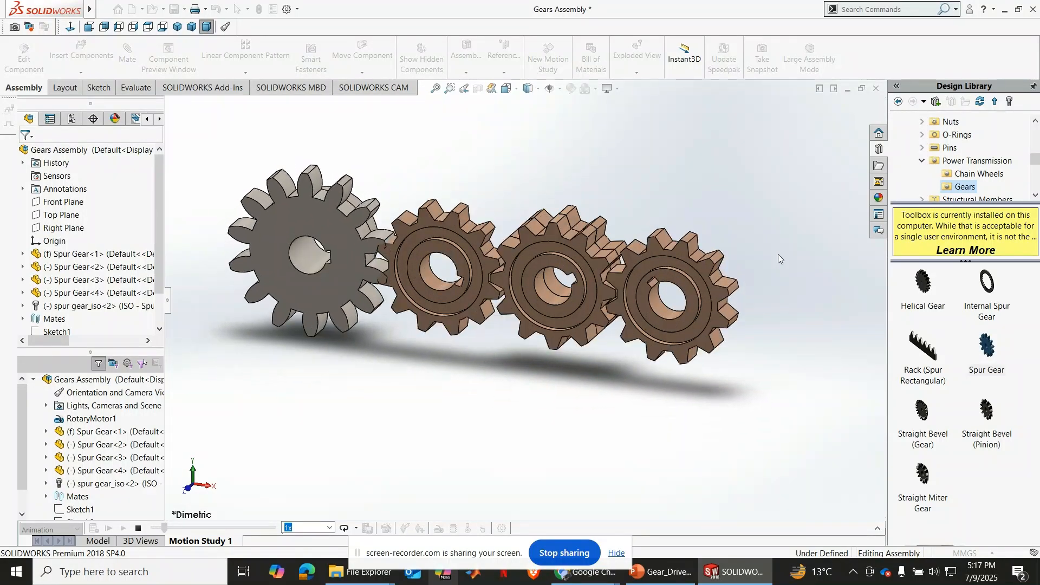
click(71, 28)
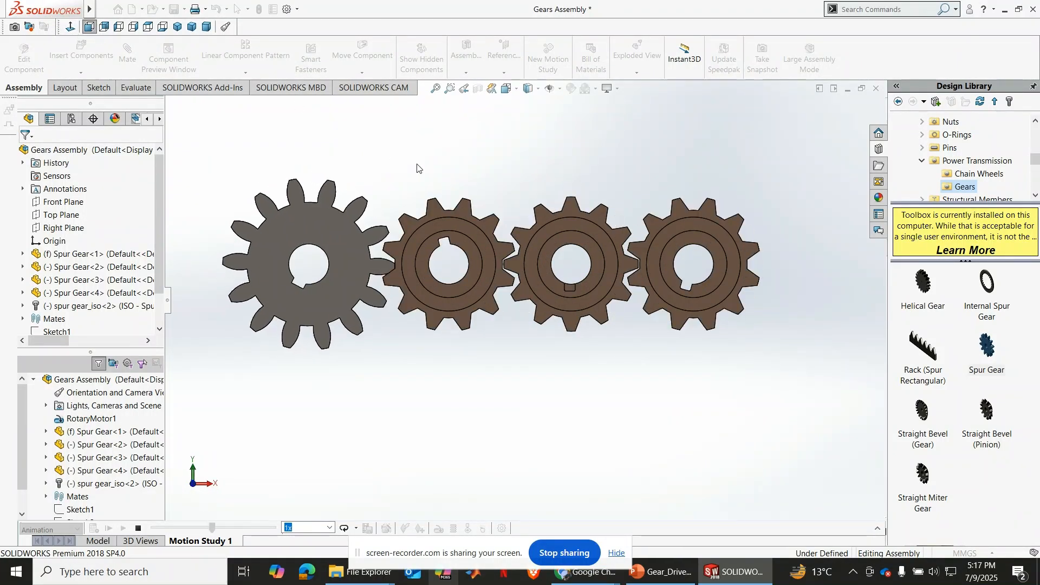
scroll(328, 179, down, 1)
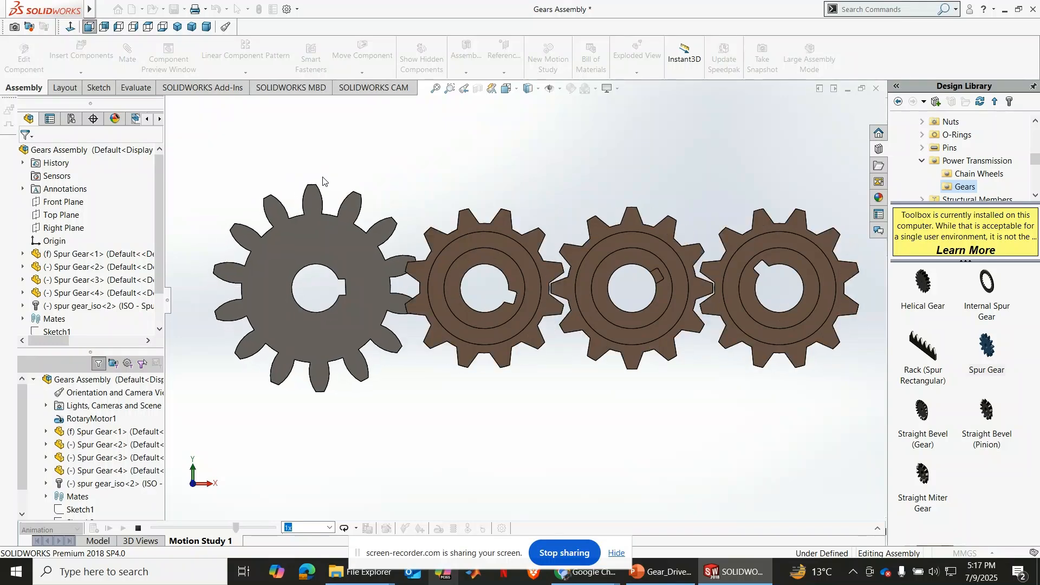
click(104, 27)
click(119, 27)
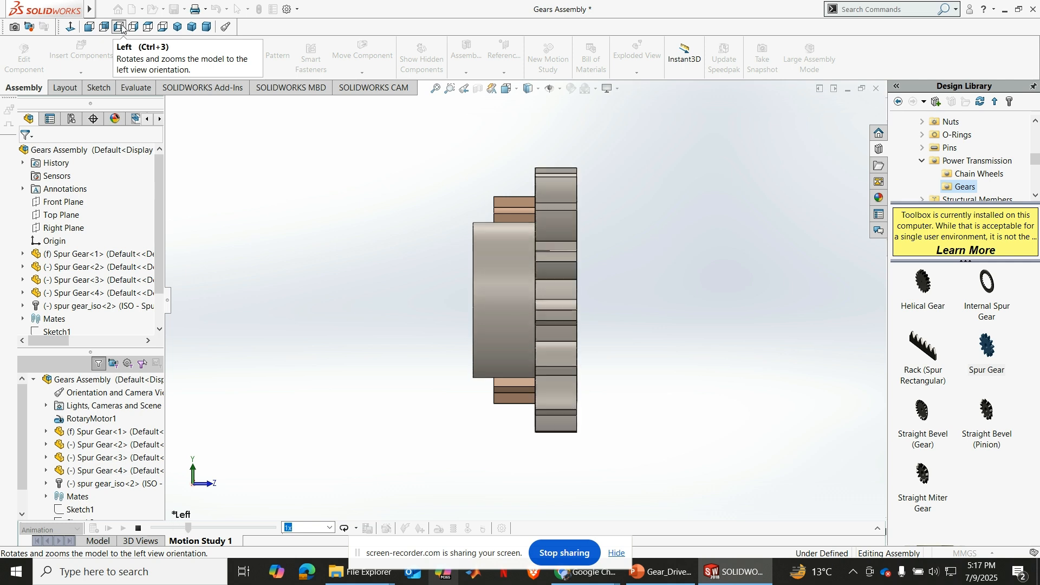
click(134, 28)
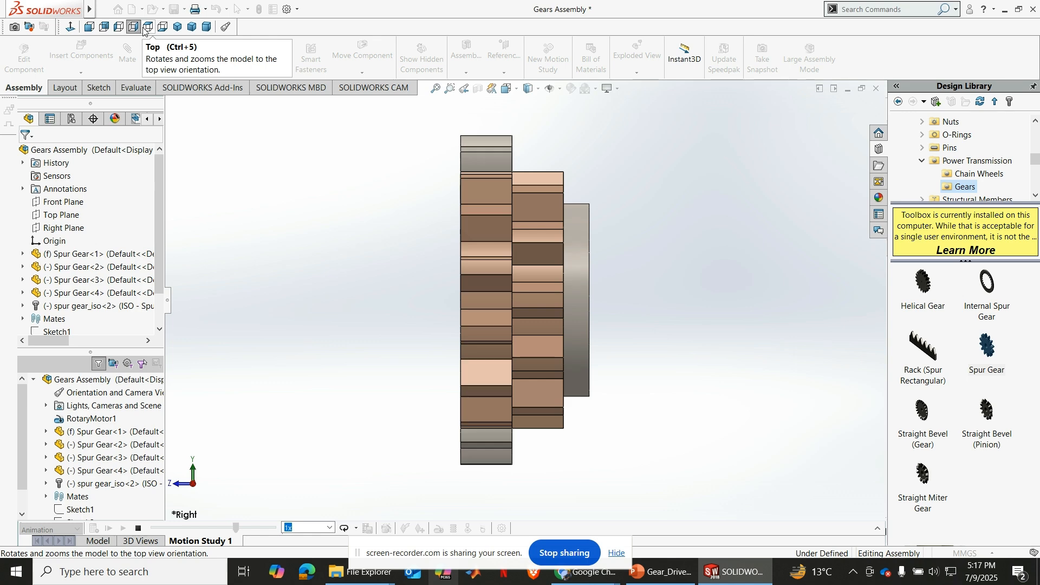
click(148, 27)
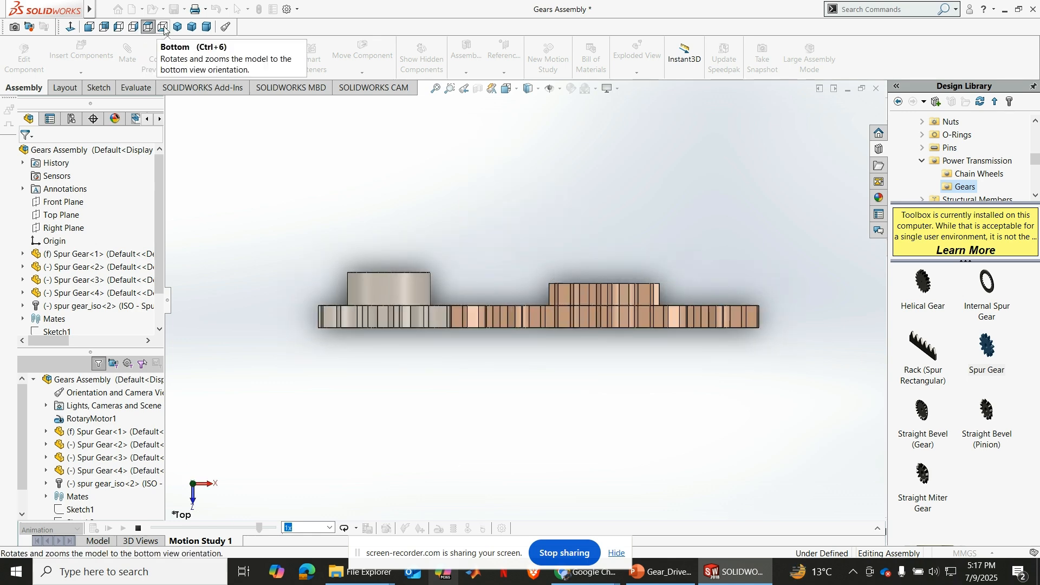
click(164, 27)
click(178, 27)
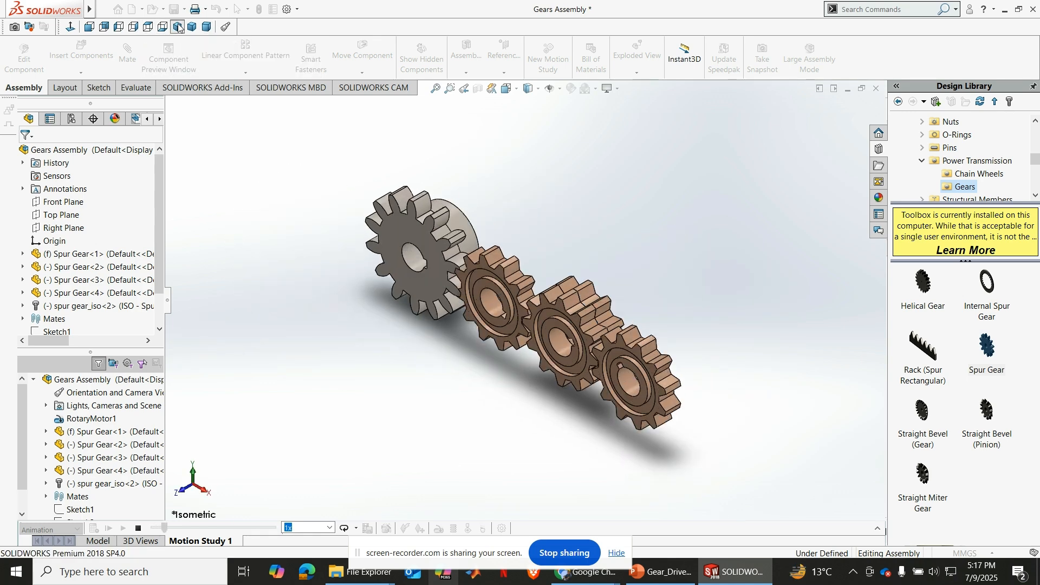
scroll(558, 225, down, 3)
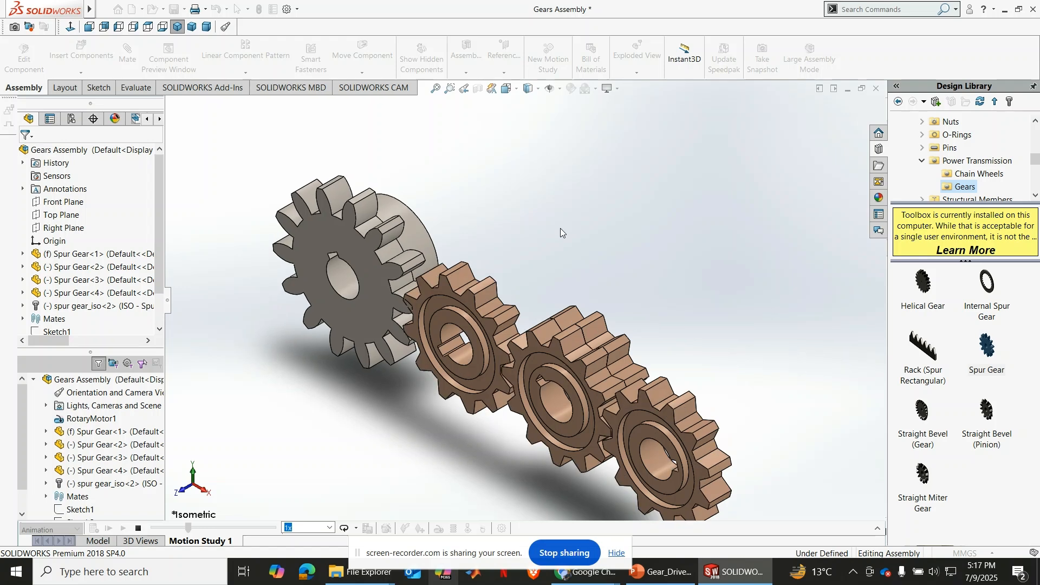
scroll(592, 322, up, 3)
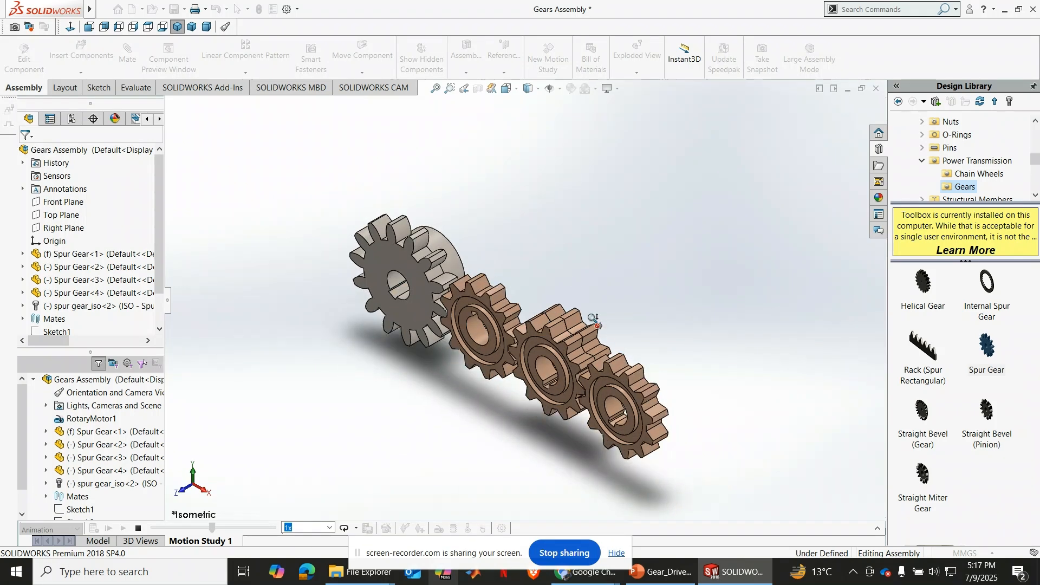